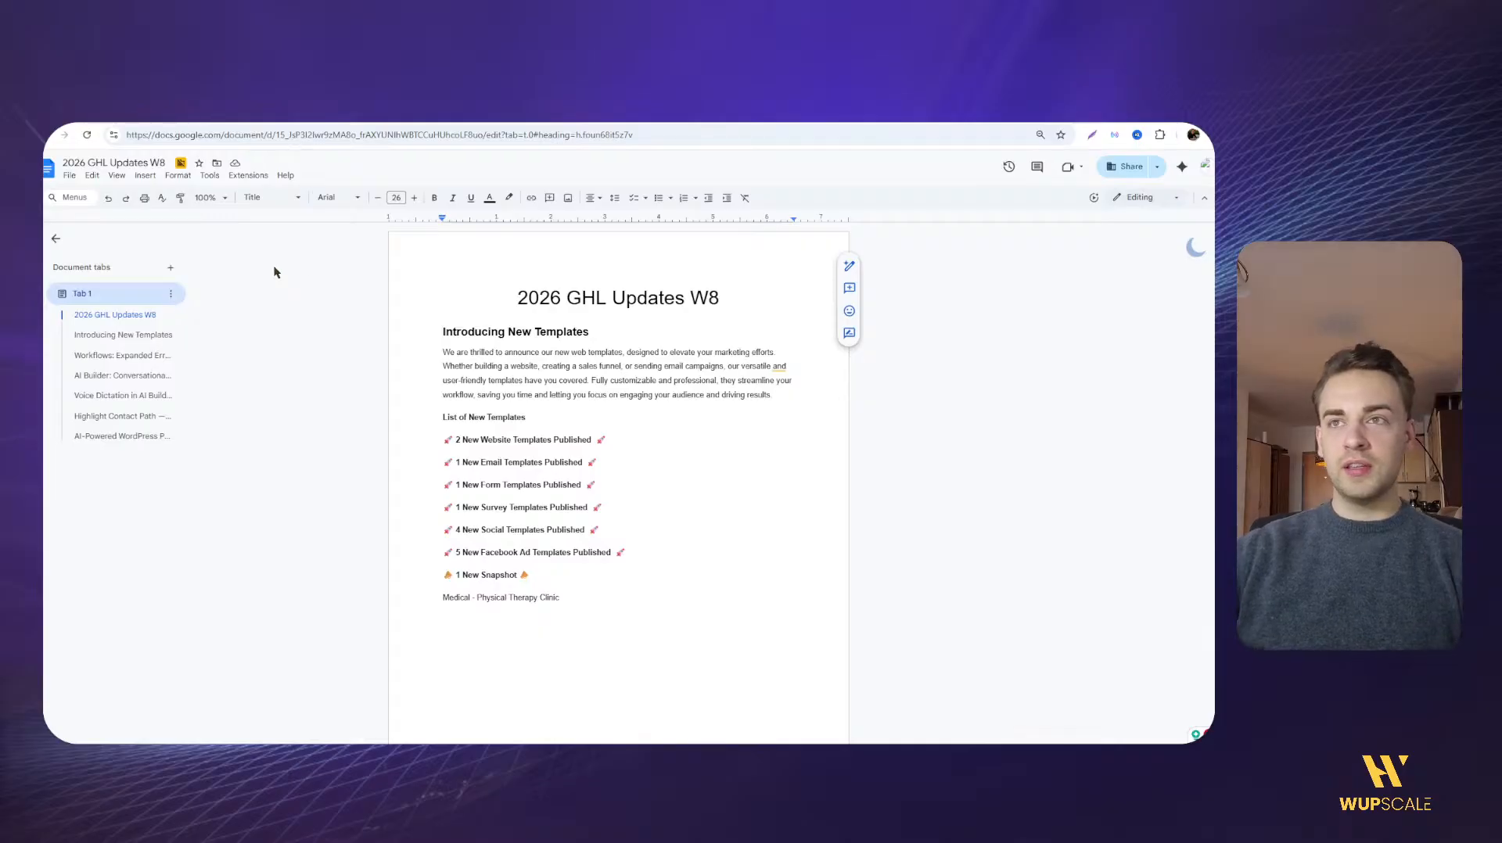
drag(519, 290, 707, 292)
click(612, 301)
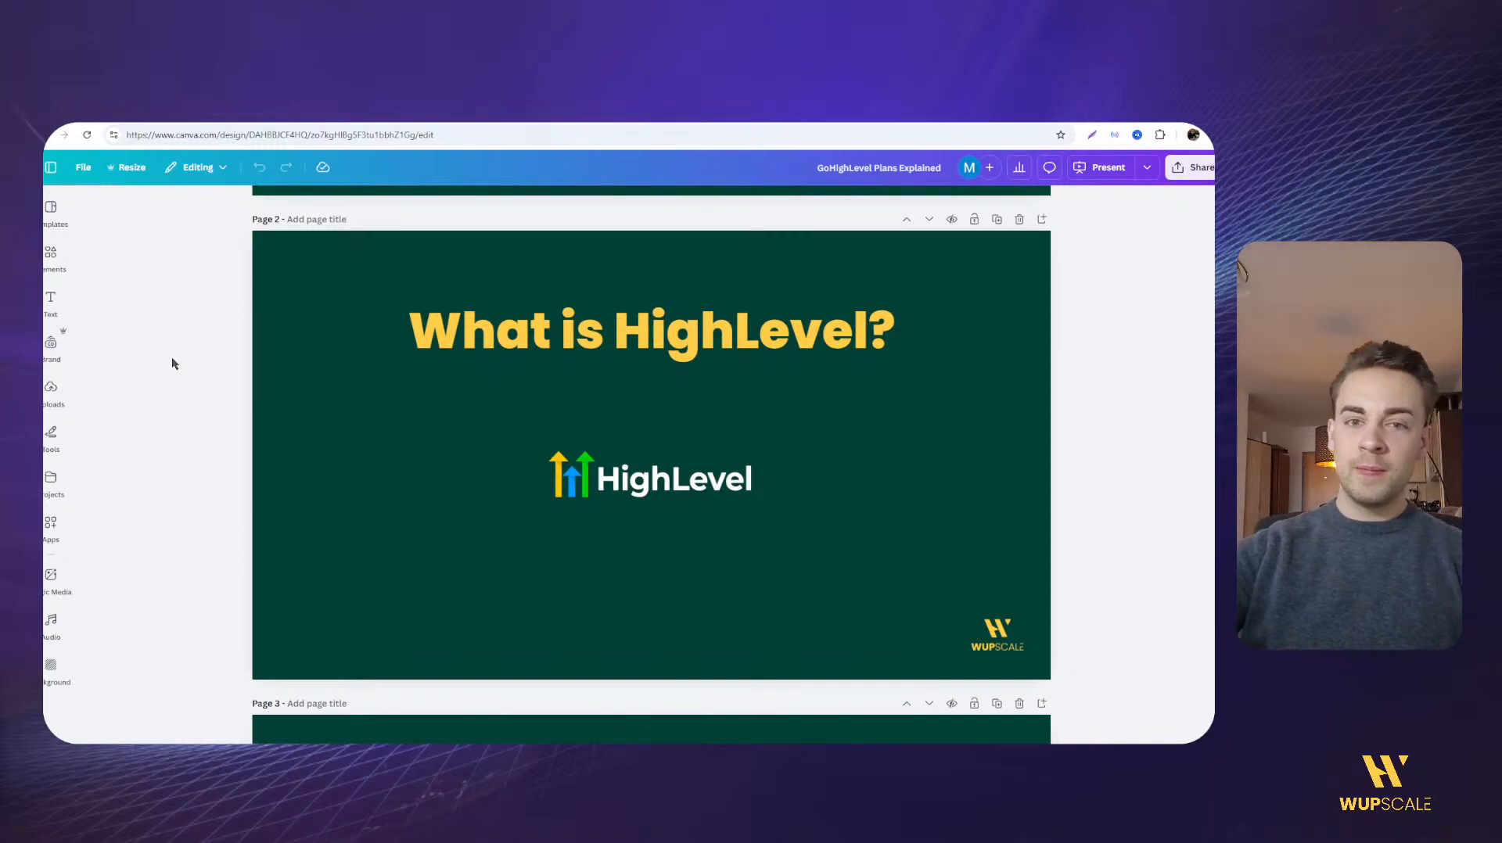
Examine the GoHighLevel Plans Explained slides from the HighLevel introduction on page 2 through the feature overview on page 7
scroll(173, 358, down, 4)
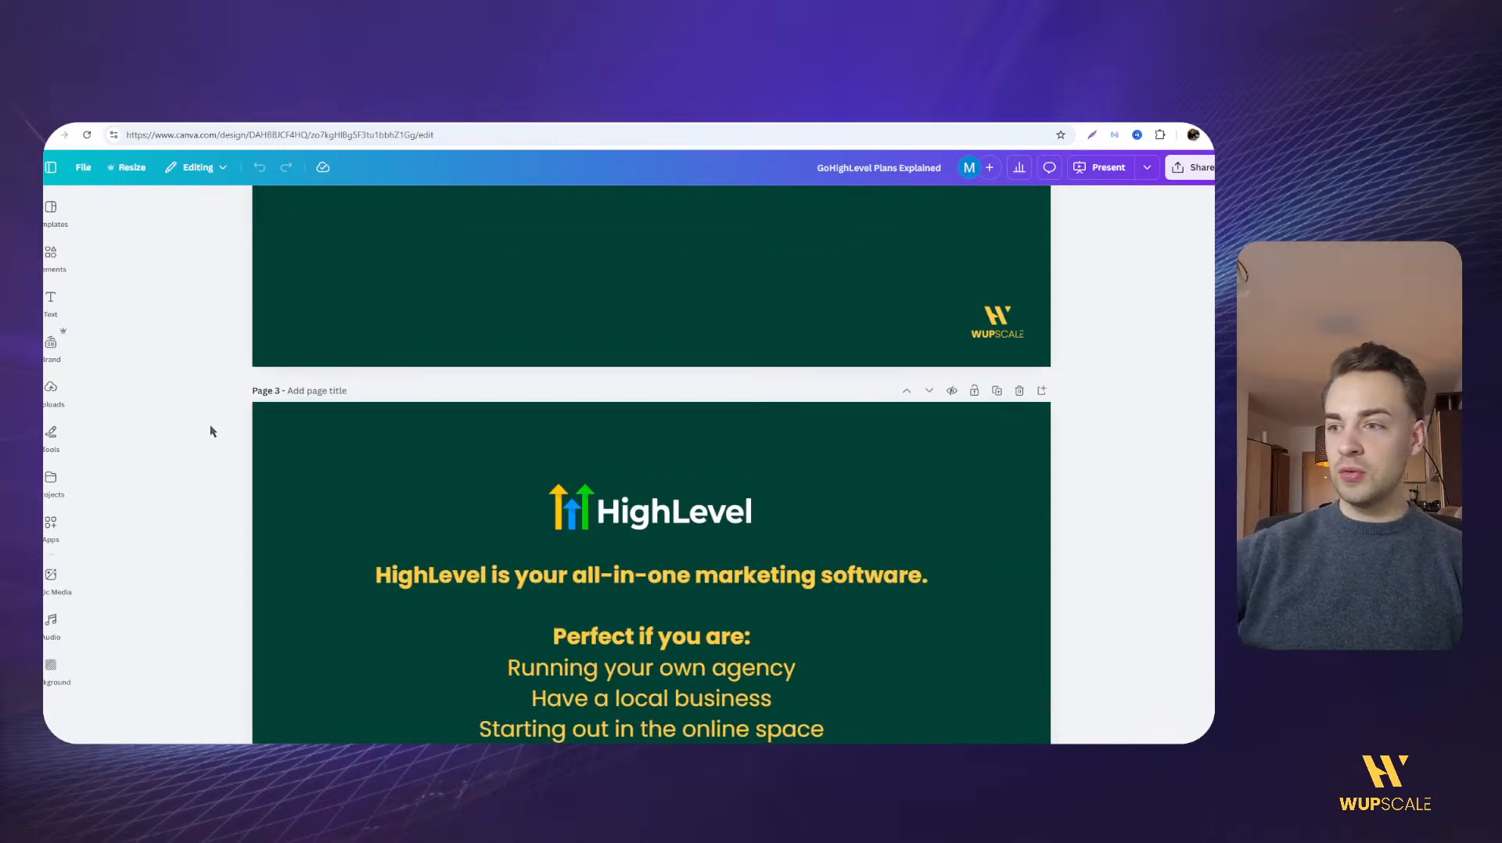
scroll(210, 425, down, 2)
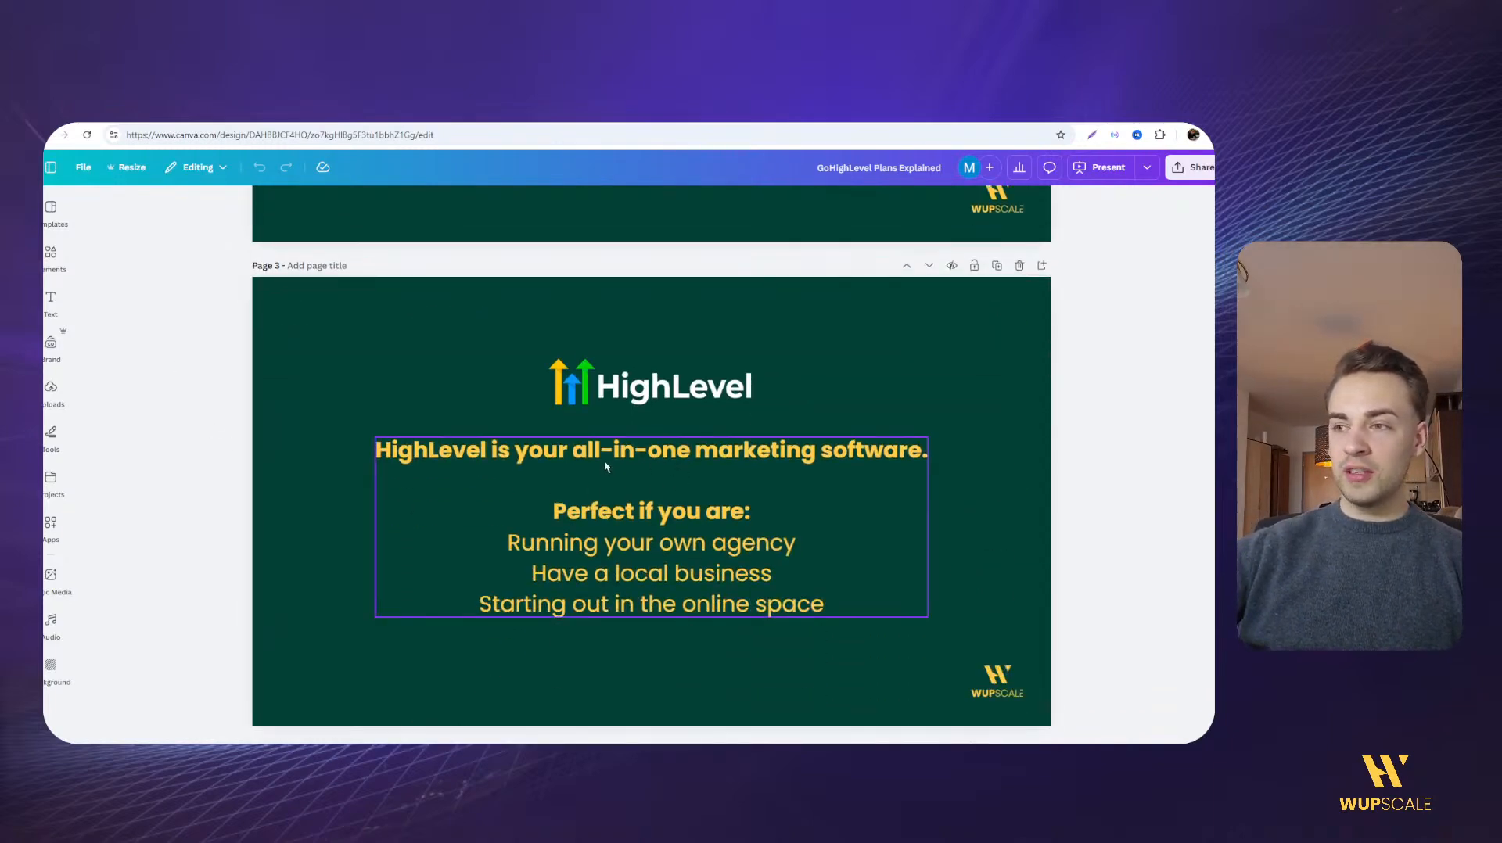
scroll(605, 464, down, 2)
scroll(605, 464, up, 2)
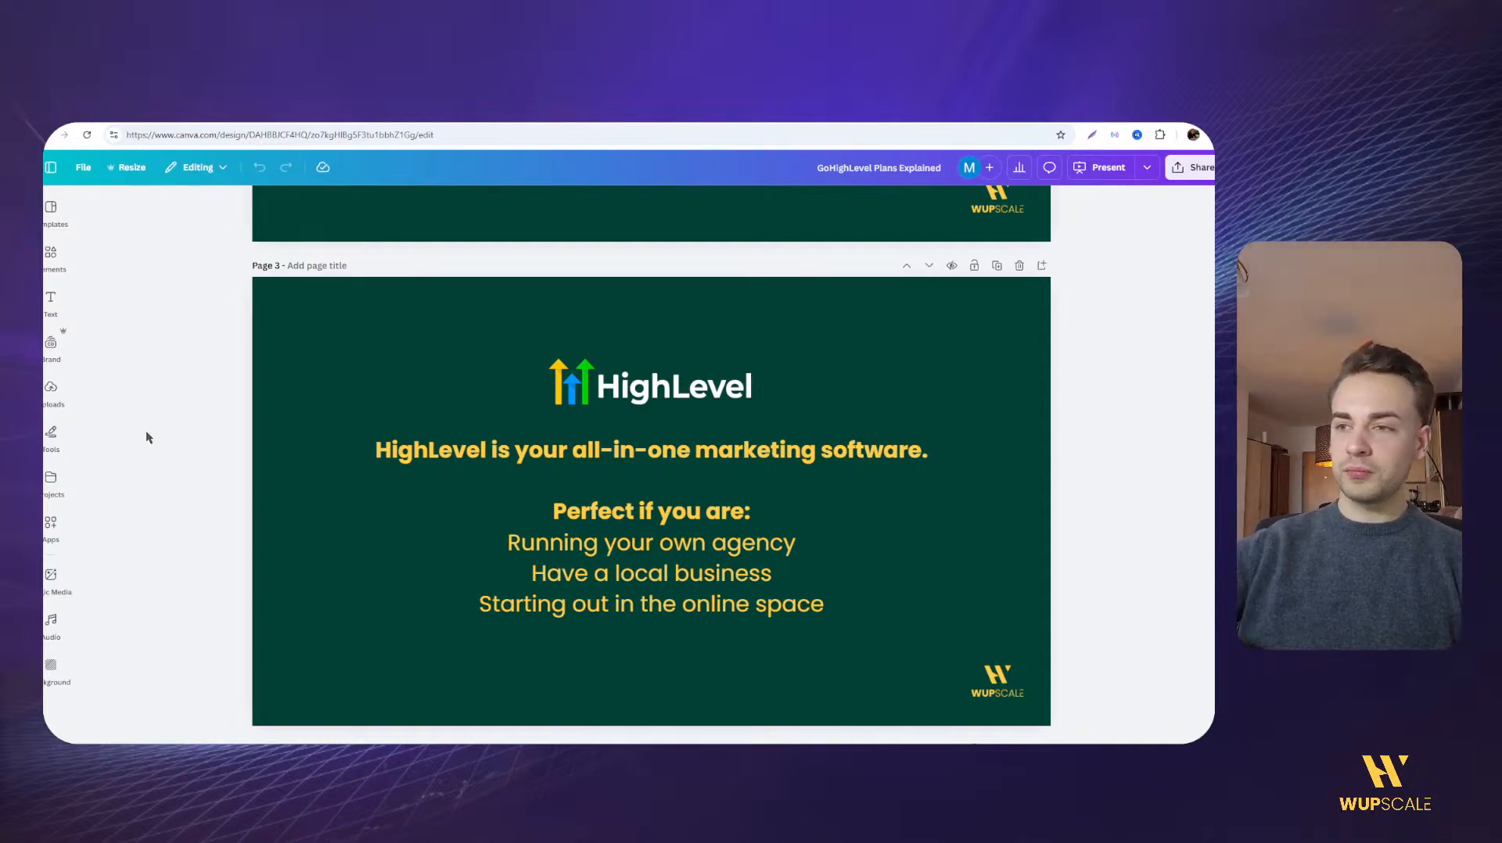
scroll(160, 430, down, 5)
scroll(161, 430, down, 1)
scroll(537, 444, up, 1)
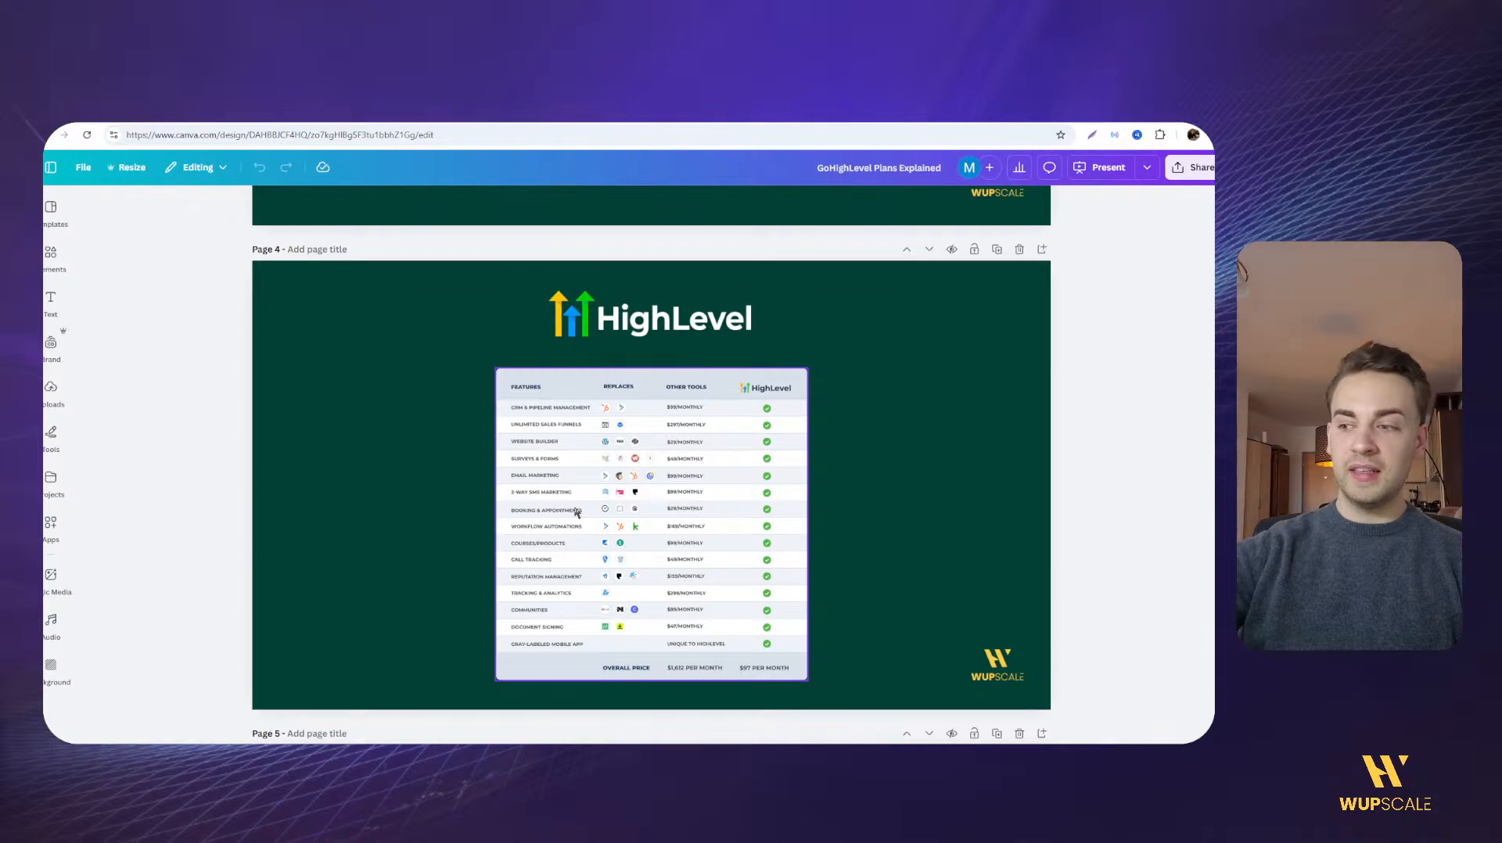
scroll(425, 512, down, 5)
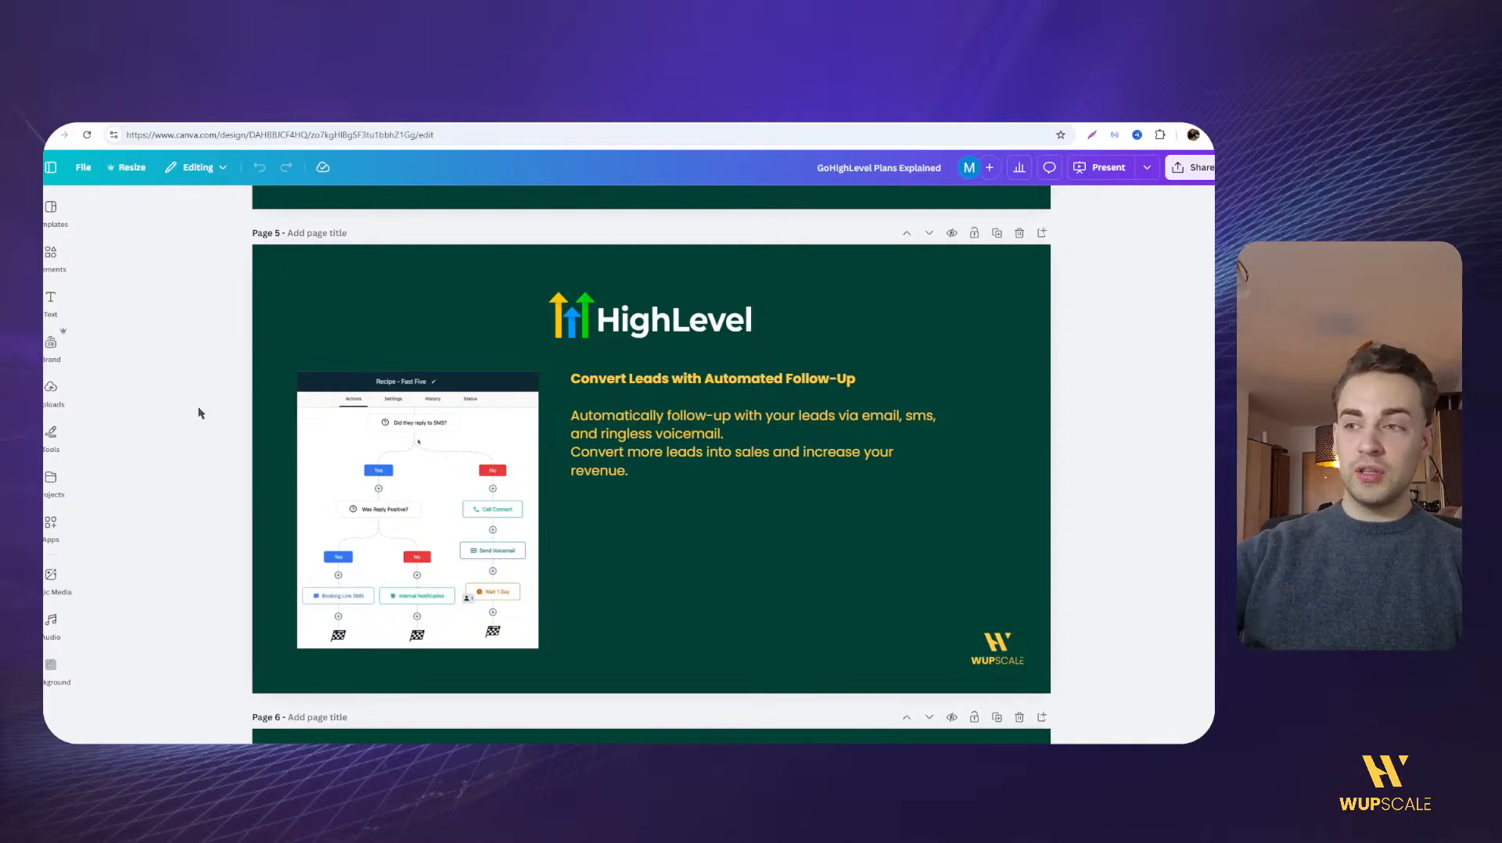
scroll(199, 406, down, 6)
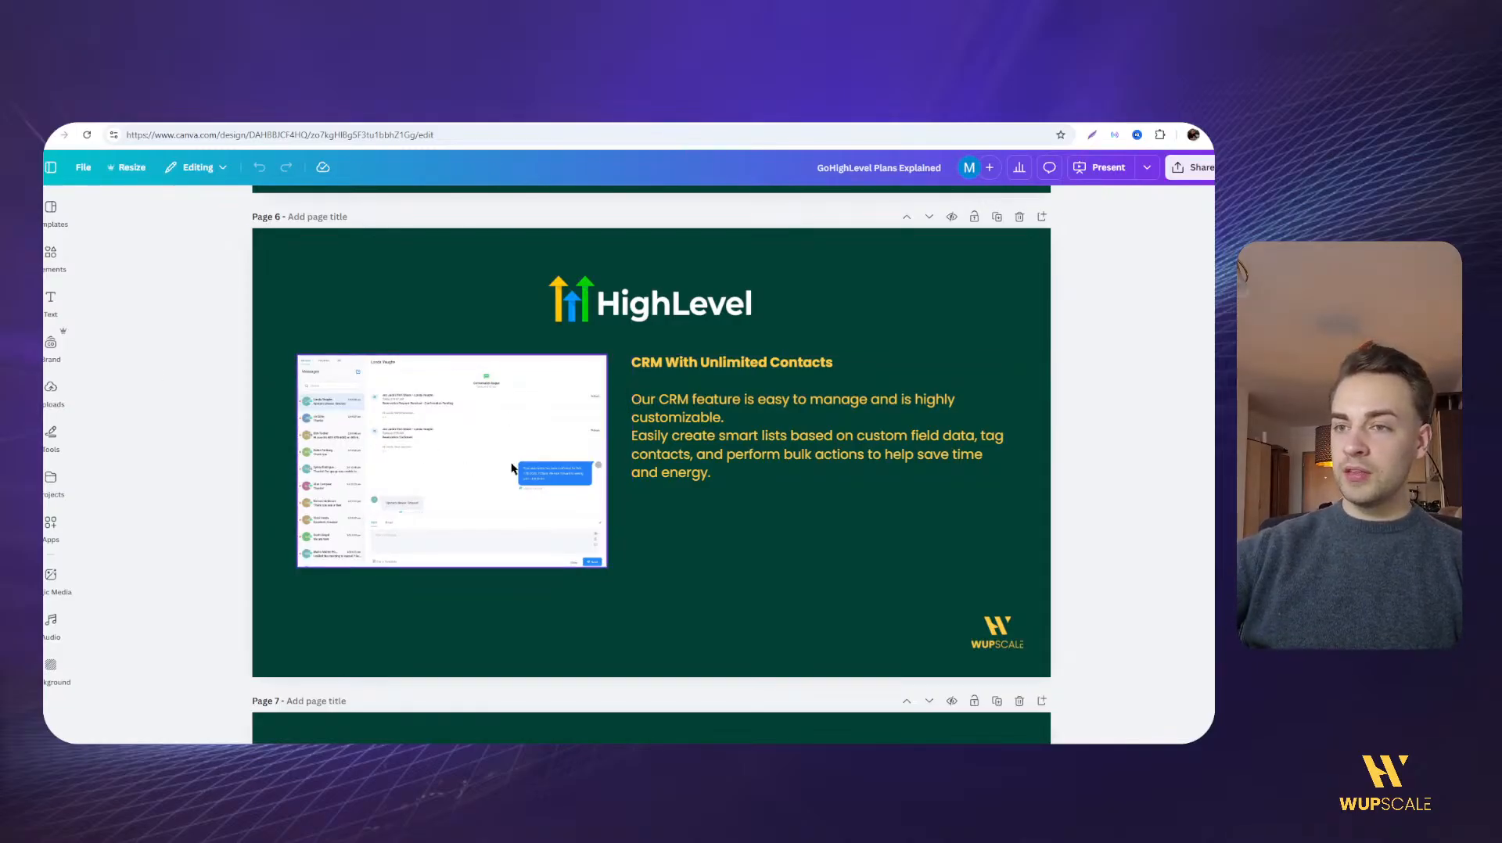
scroll(512, 468, down, 6)
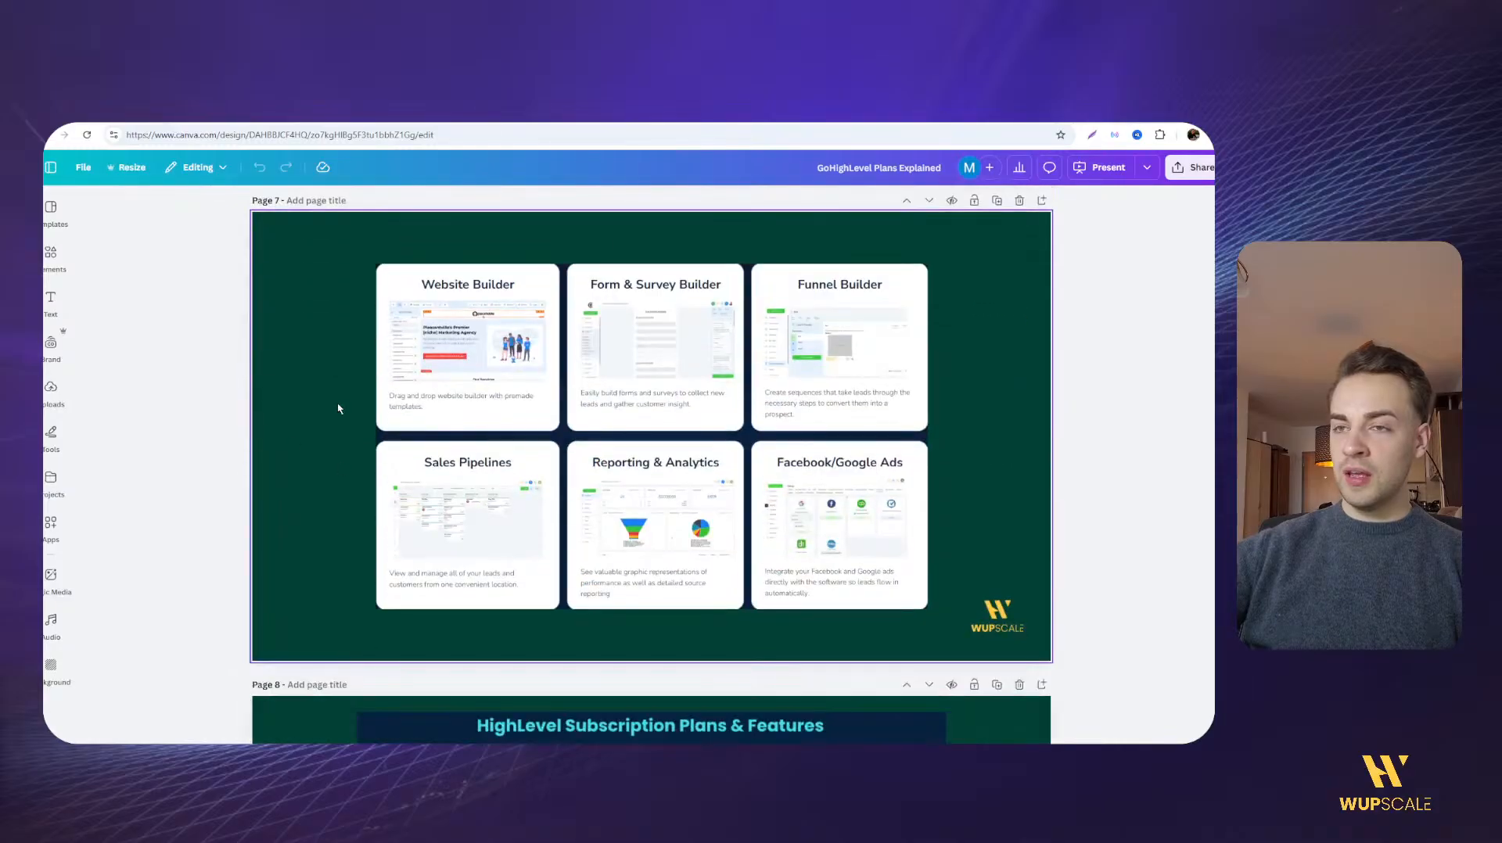
scroll(515, 424, up, 1)
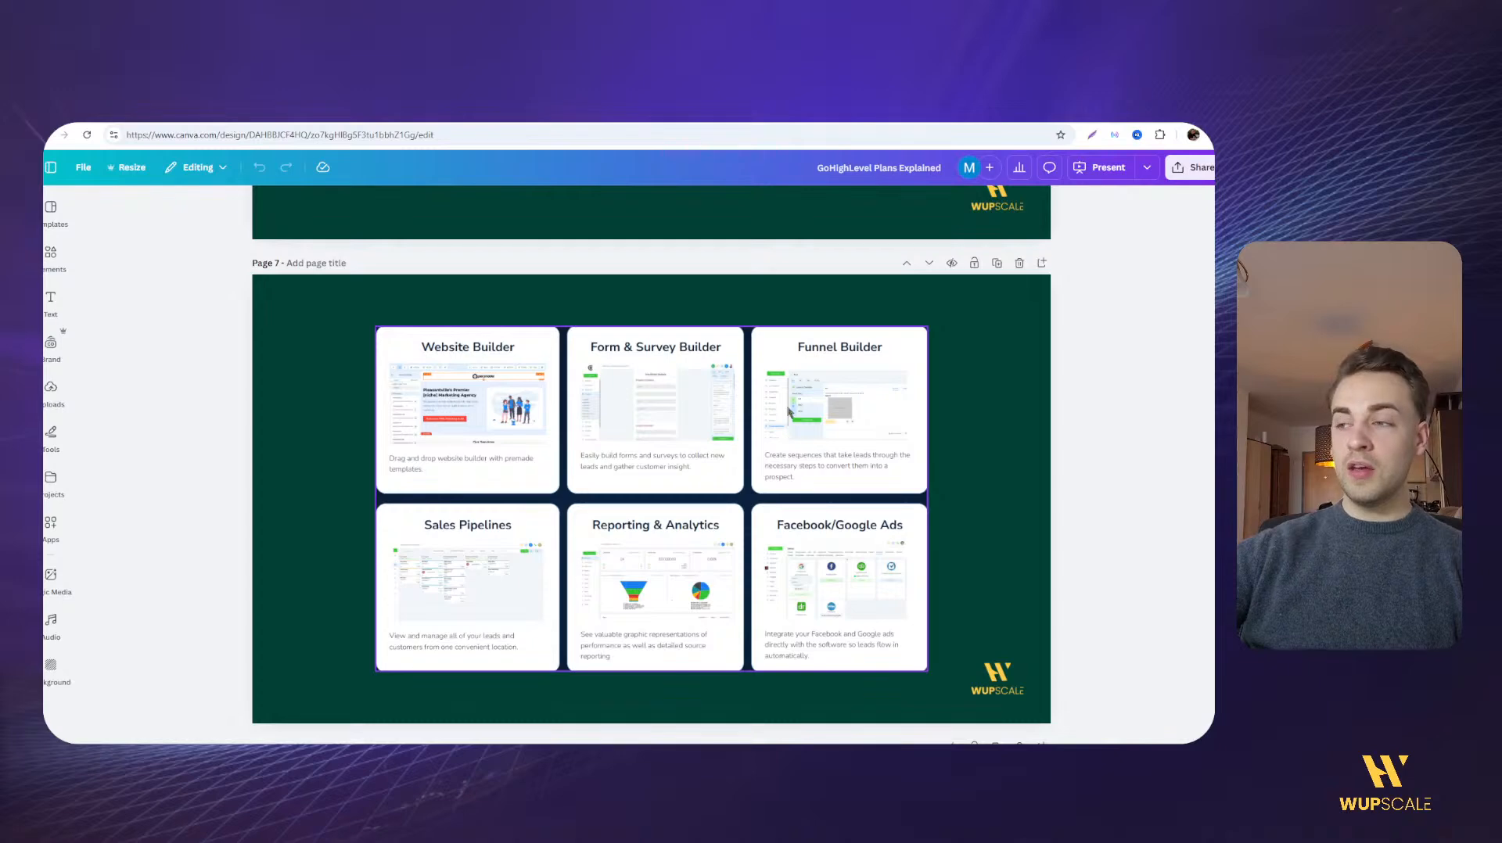
scroll(828, 537, down, 1)
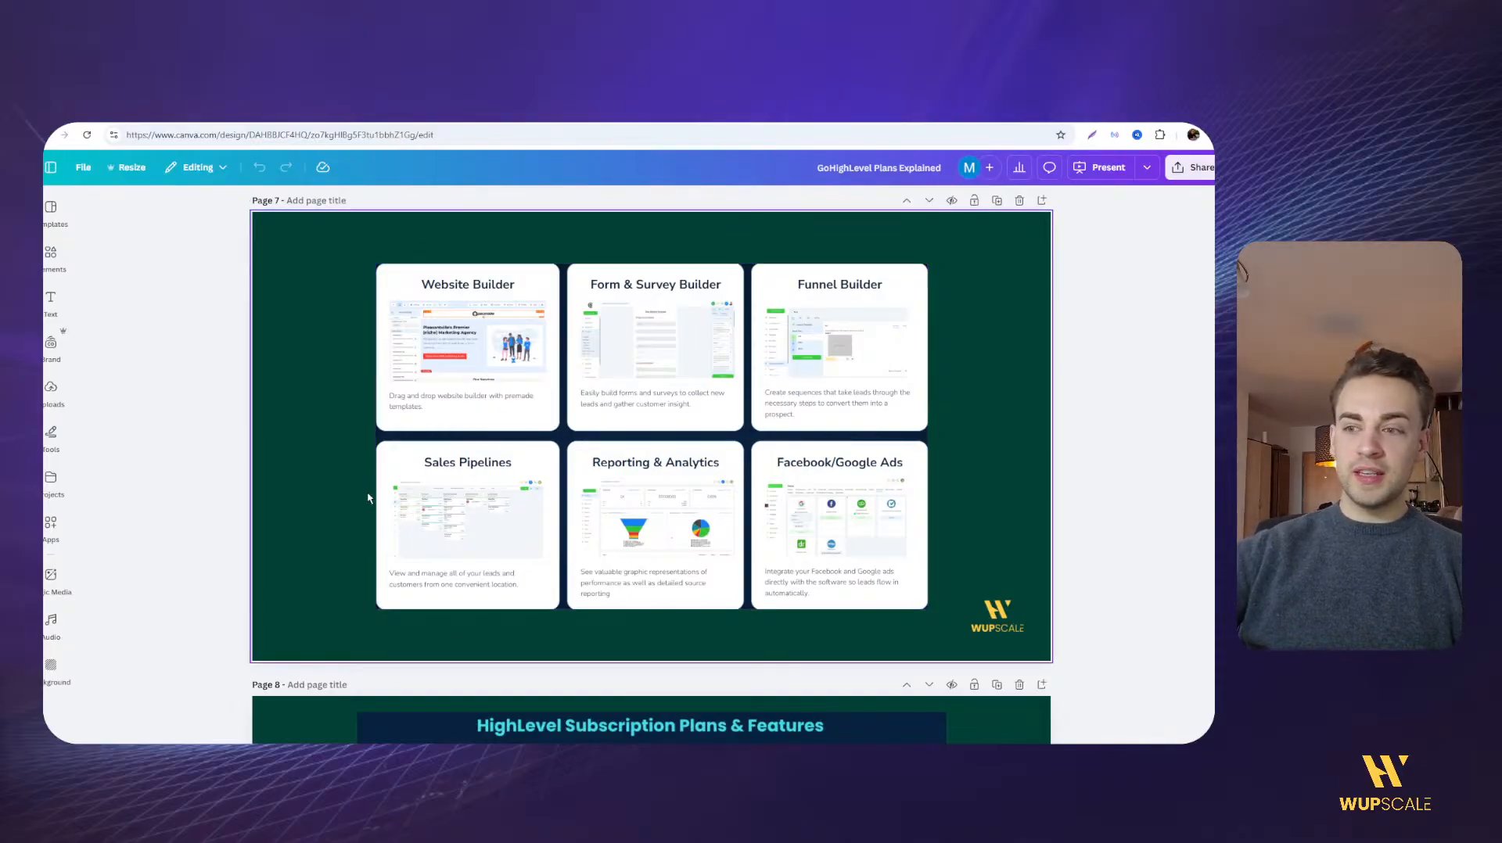
Review the subscription plan comparison on page 8 and the $97 plan details on page 9
scroll(285, 485, down, 4)
scroll(825, 697, down, 2)
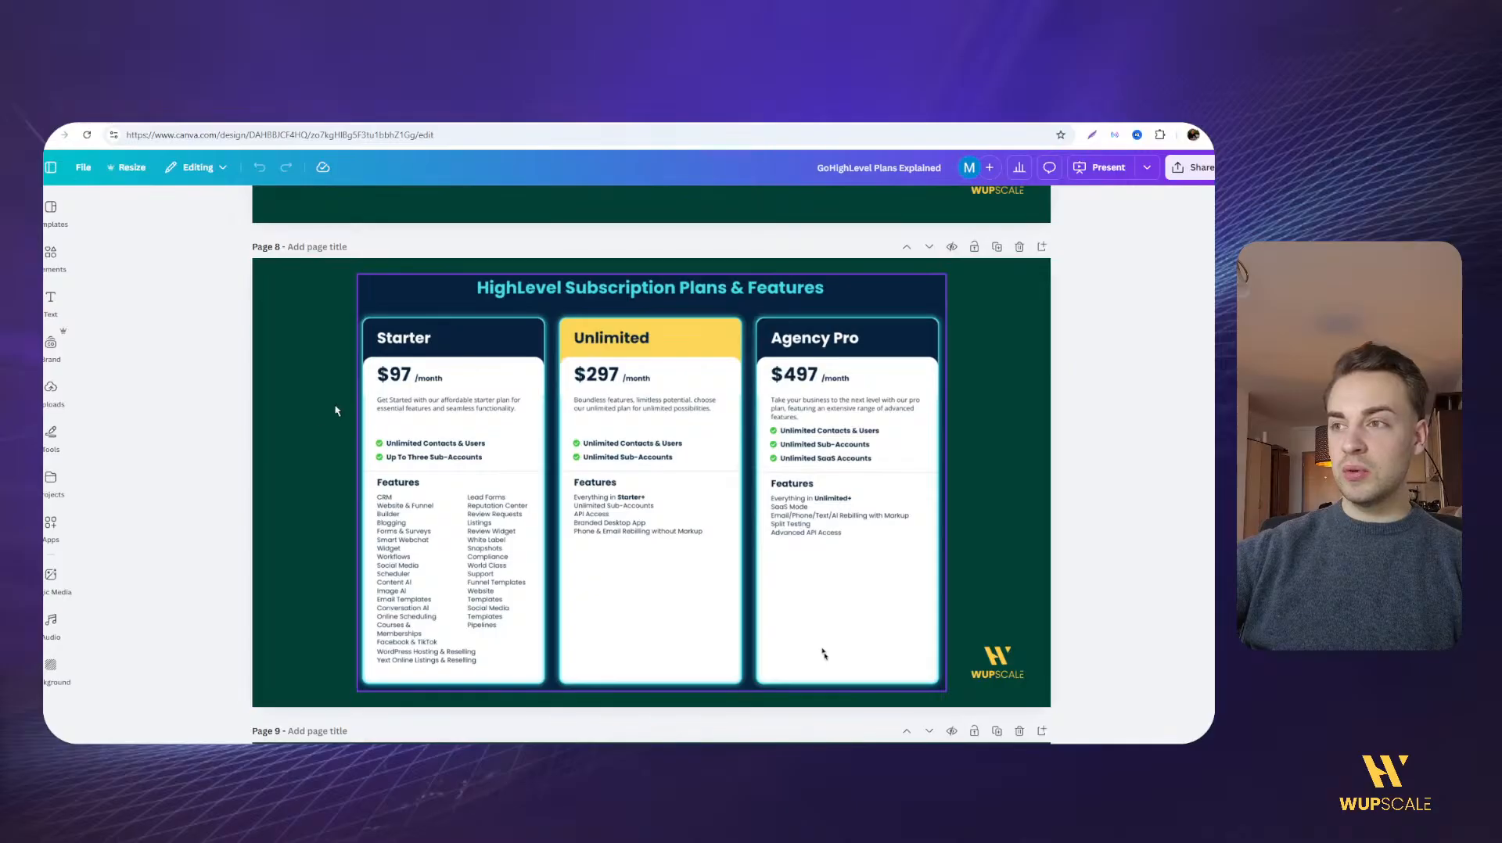
scroll(530, 466, down, 4)
scroll(529, 467, down, 3)
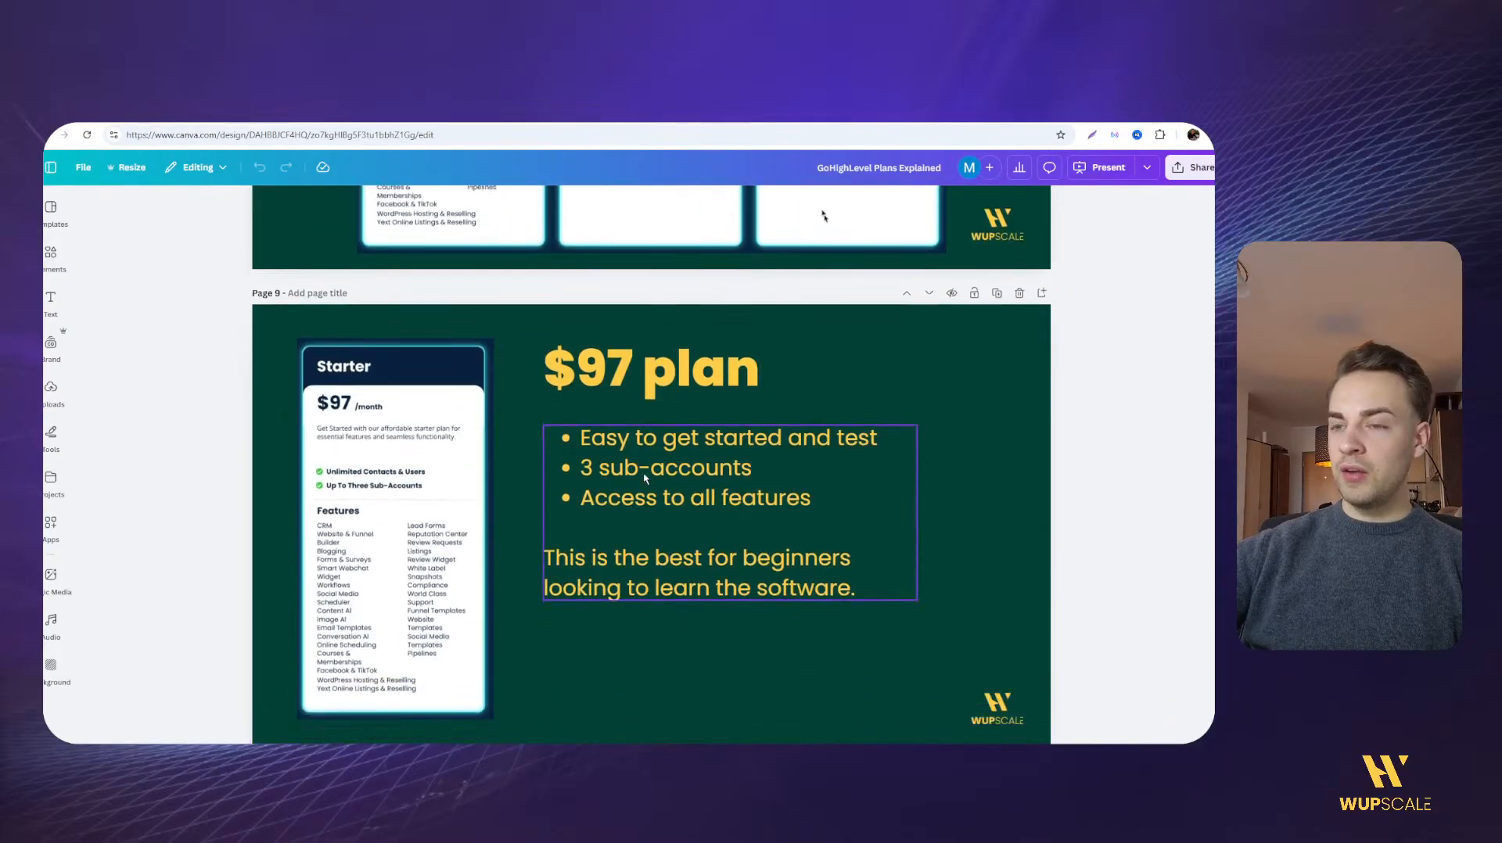
scroll(297, 374, up, 1)
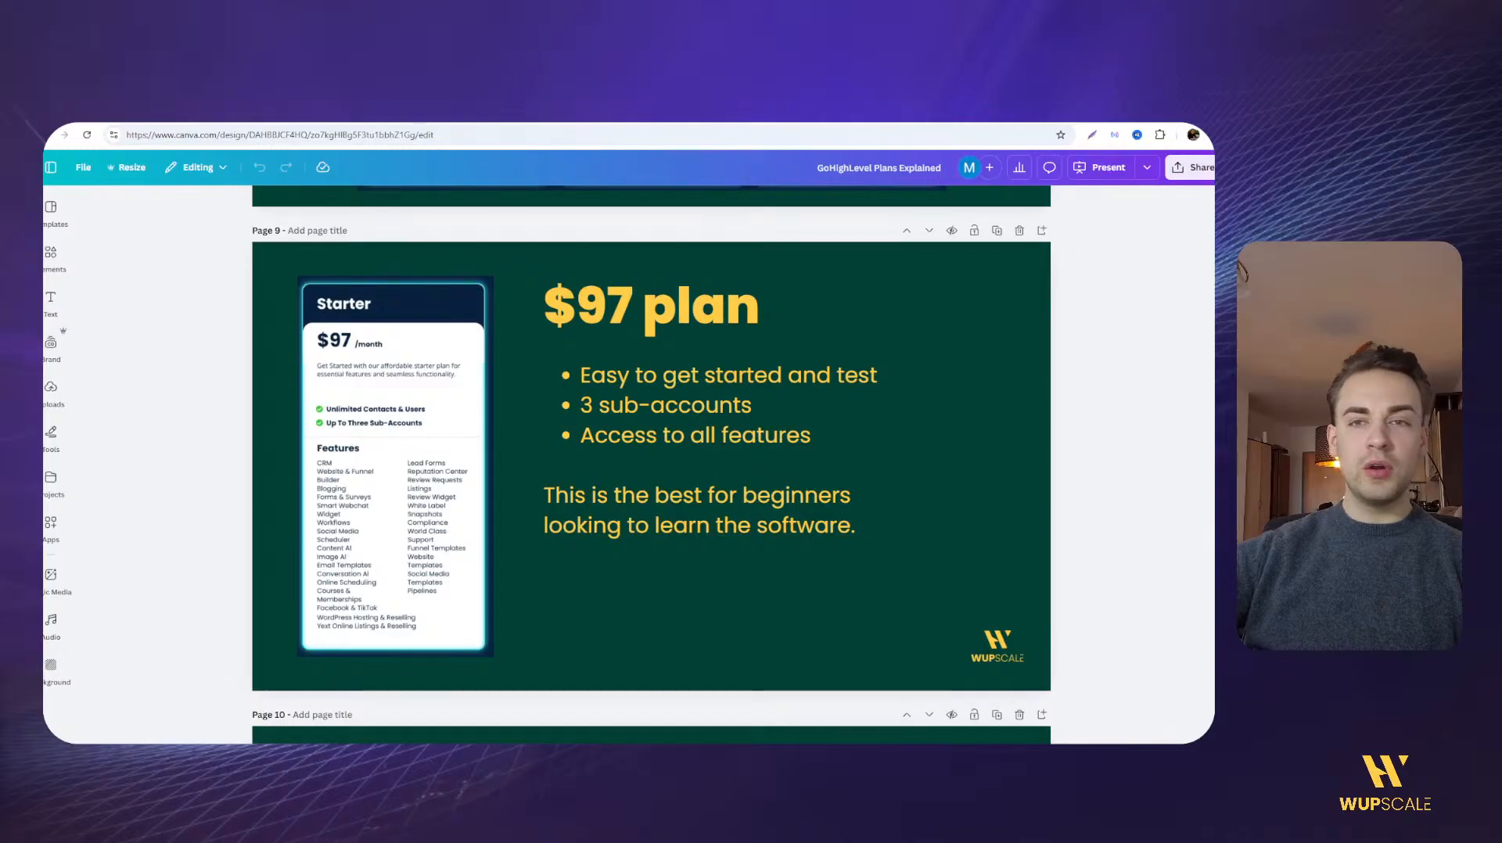
Switch to the YouTube livestream page, follow the 30-day HighLevel free trial link in its description, and continue to the external site
click(370, 124)
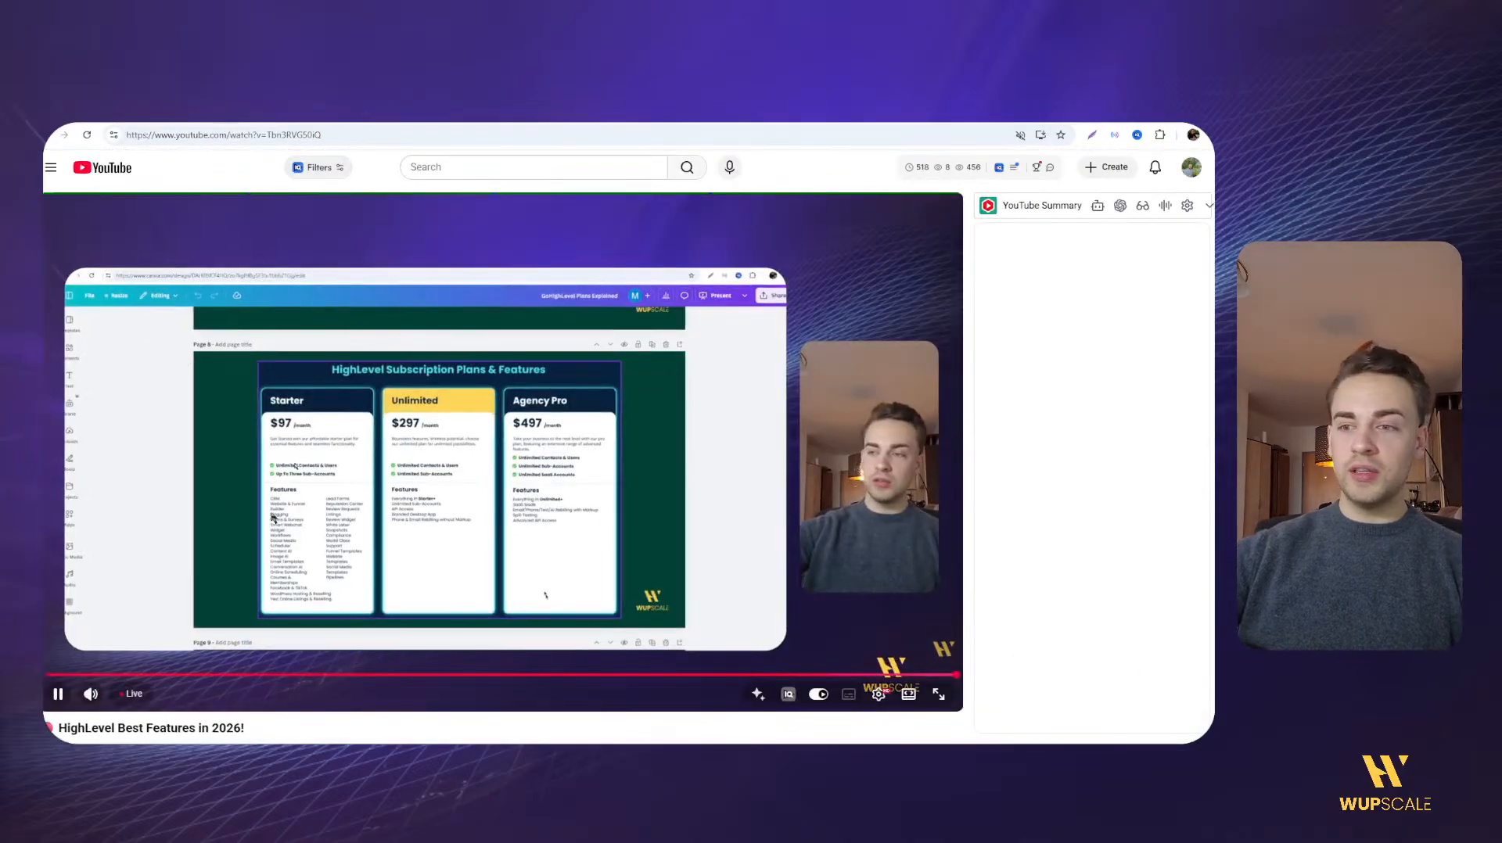
scroll(195, 470, down, 5)
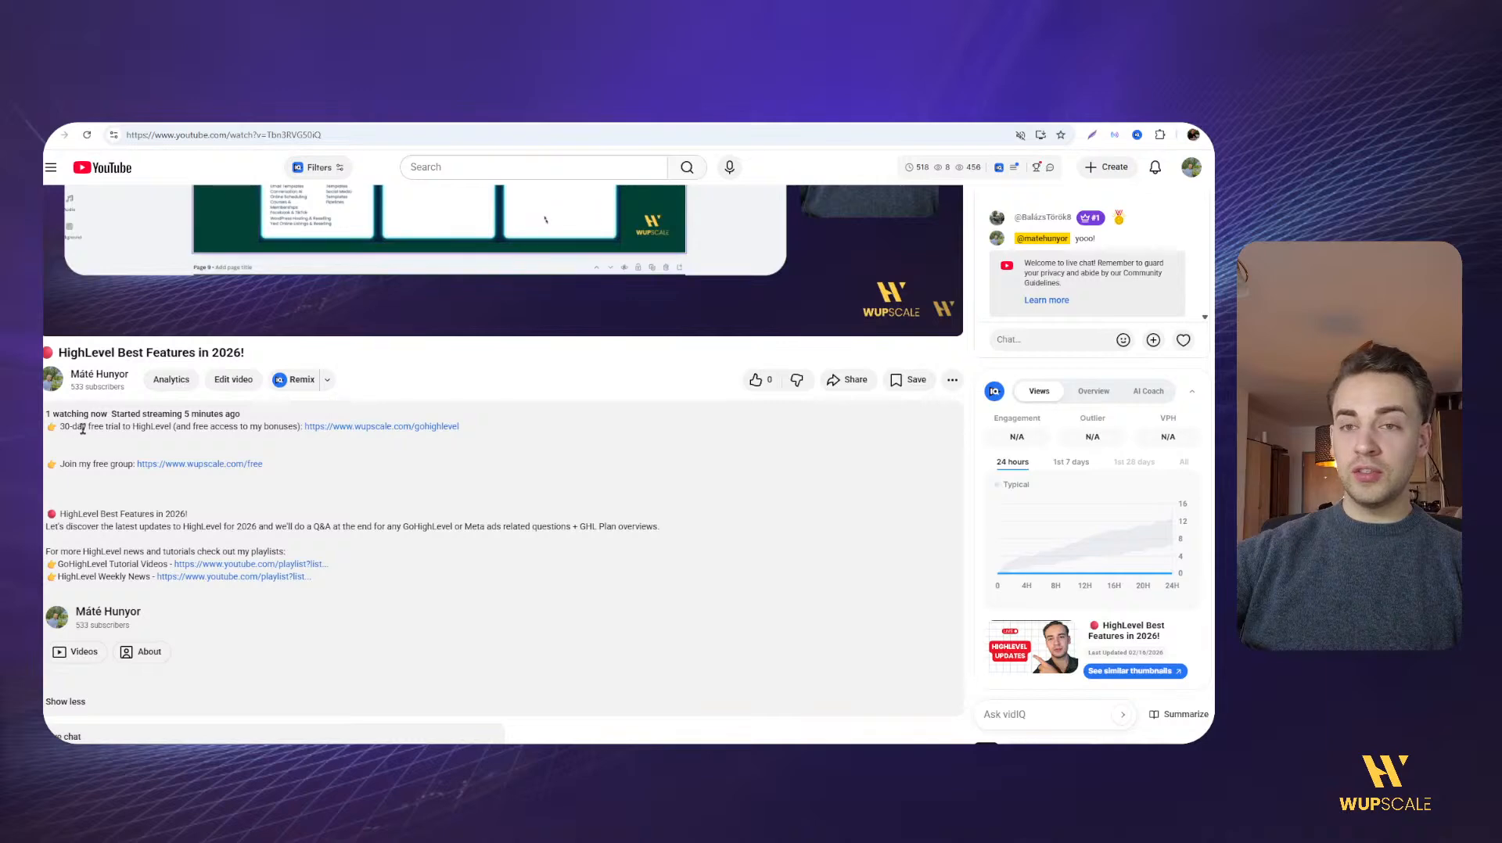
drag(85, 429, 142, 429)
click(289, 430)
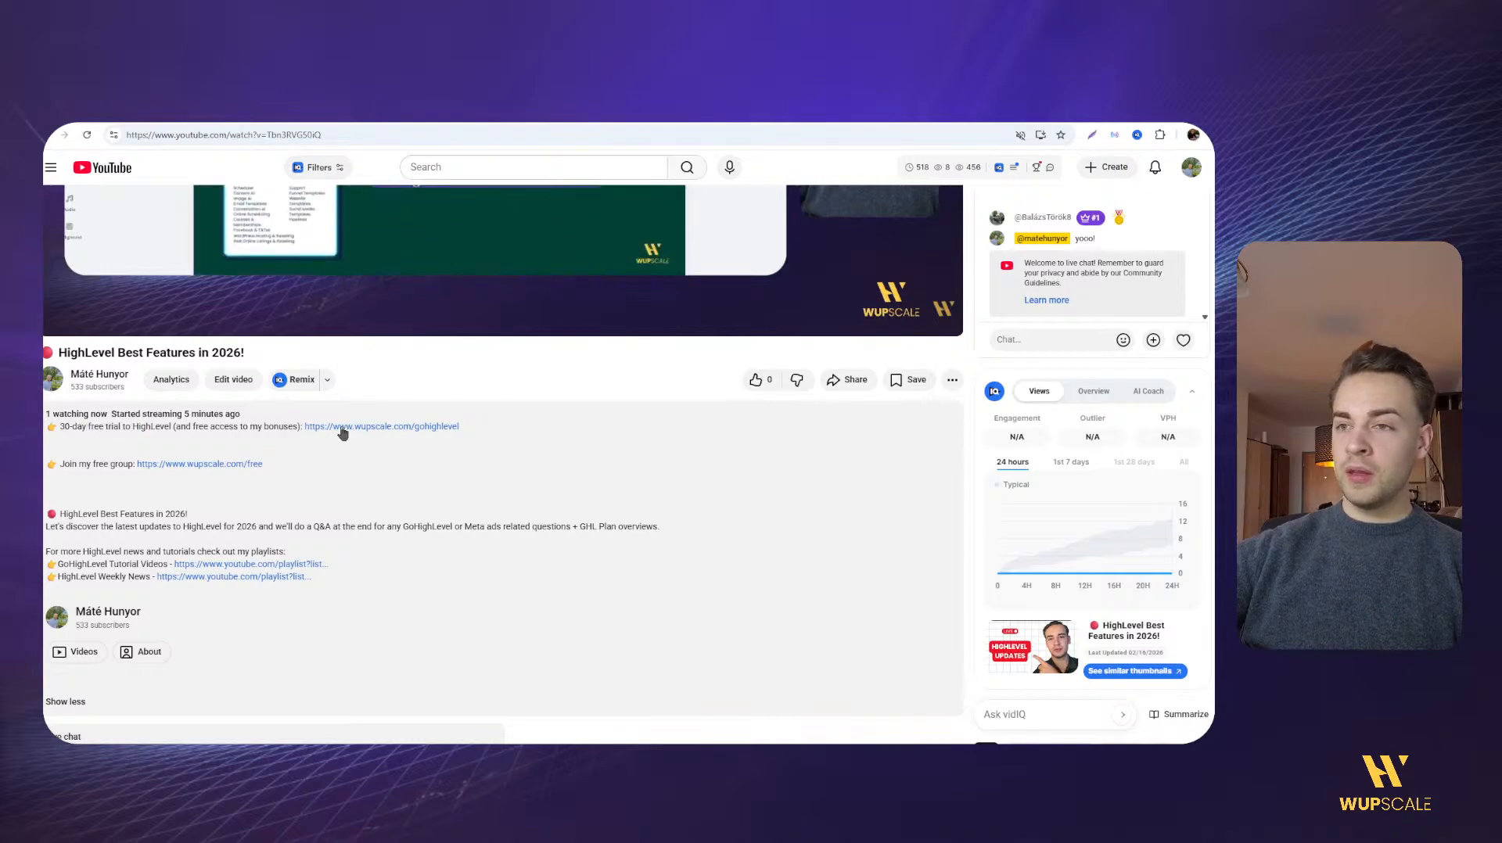
key(ctrl+Tab)
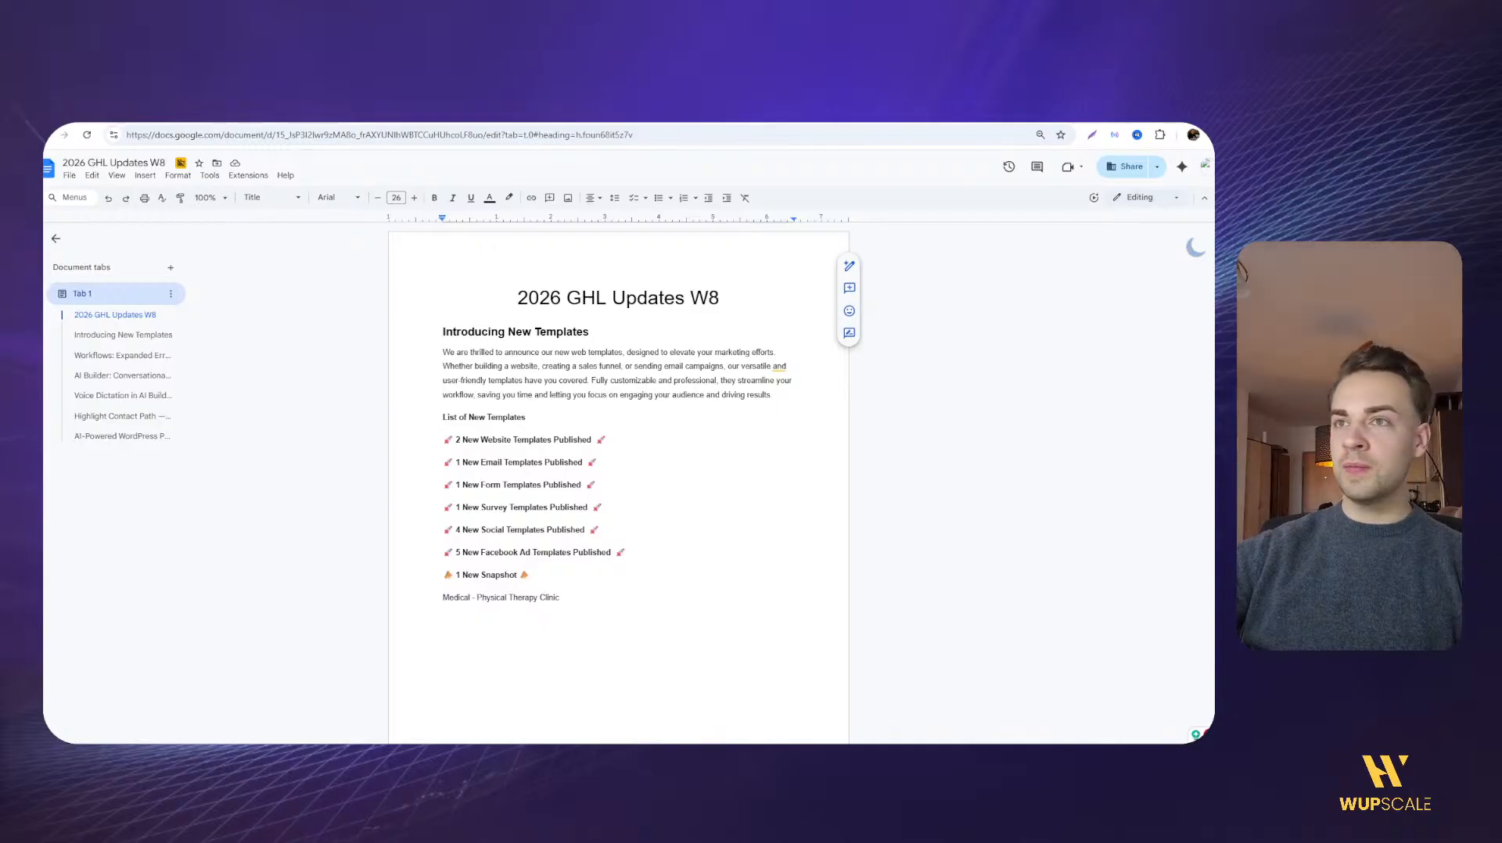
click(305, 121)
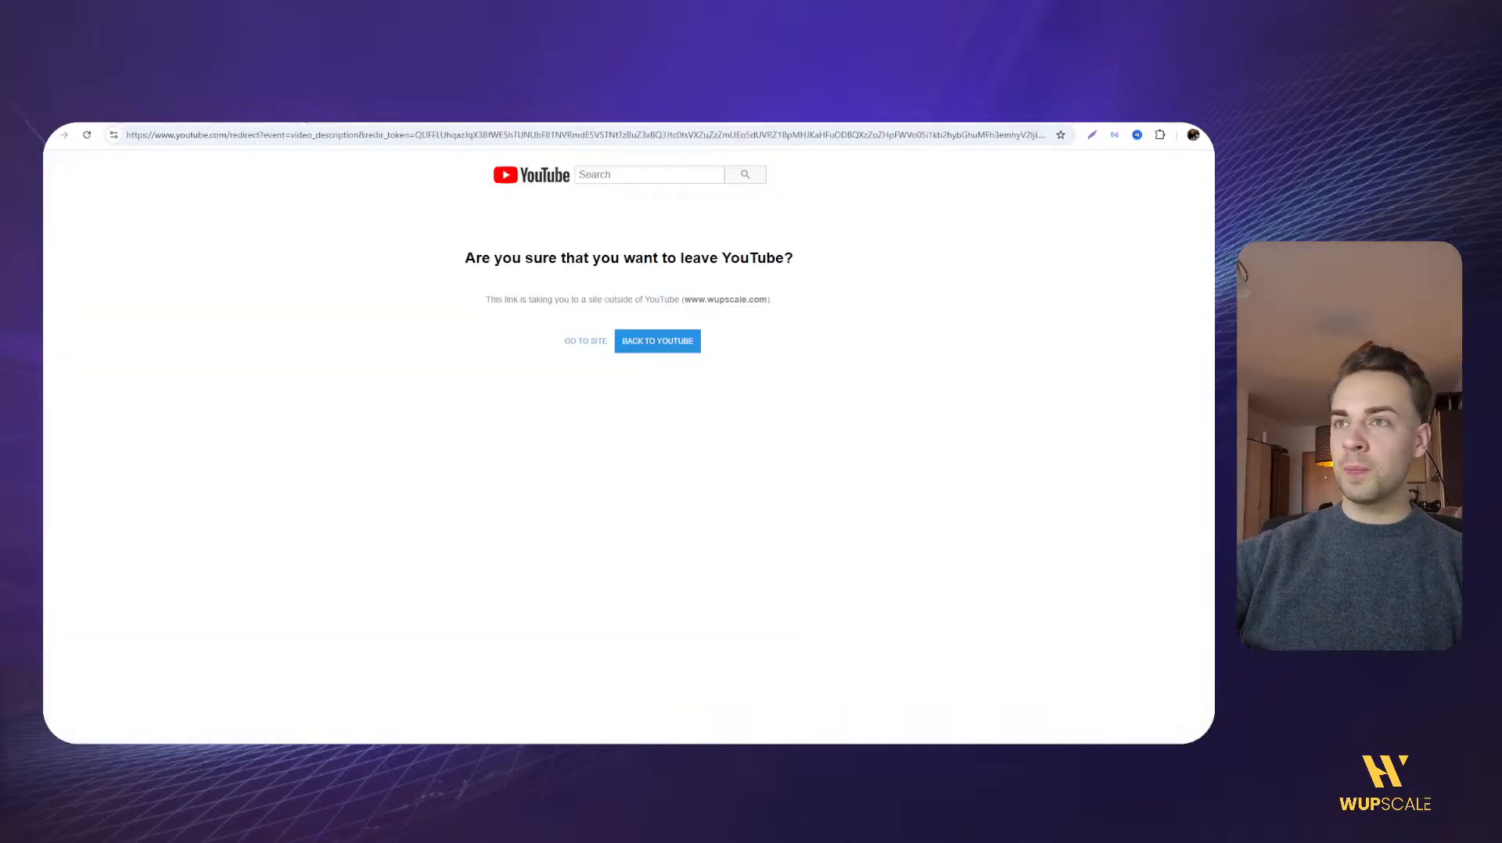
click(570, 343)
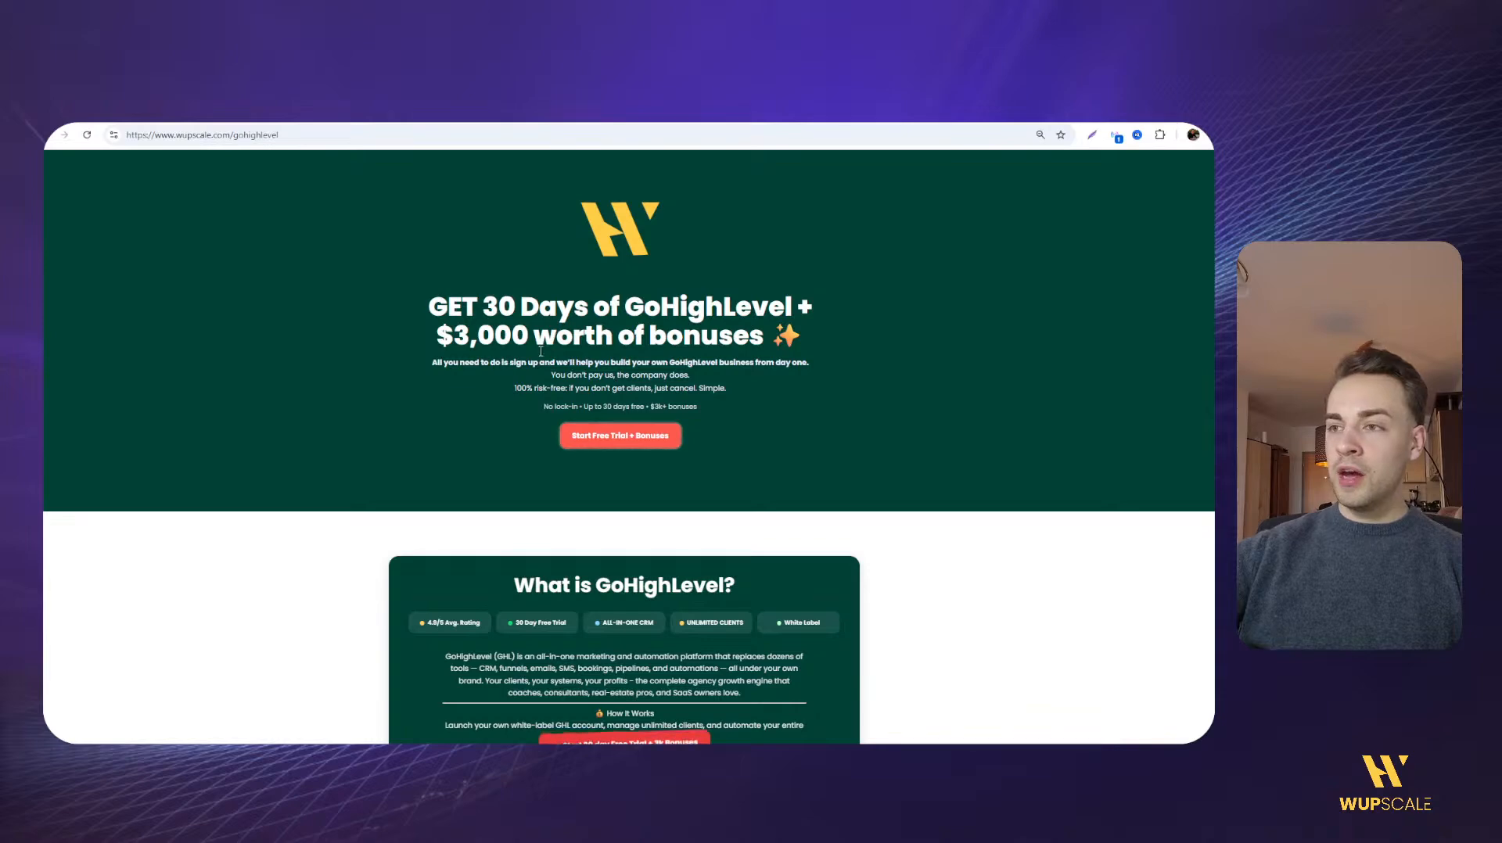
Examine the free trial offer page's GoHighLevel explanation and the bonuses for funnel templates, onboarding, weekly coaching and tutorials
click(609, 435)
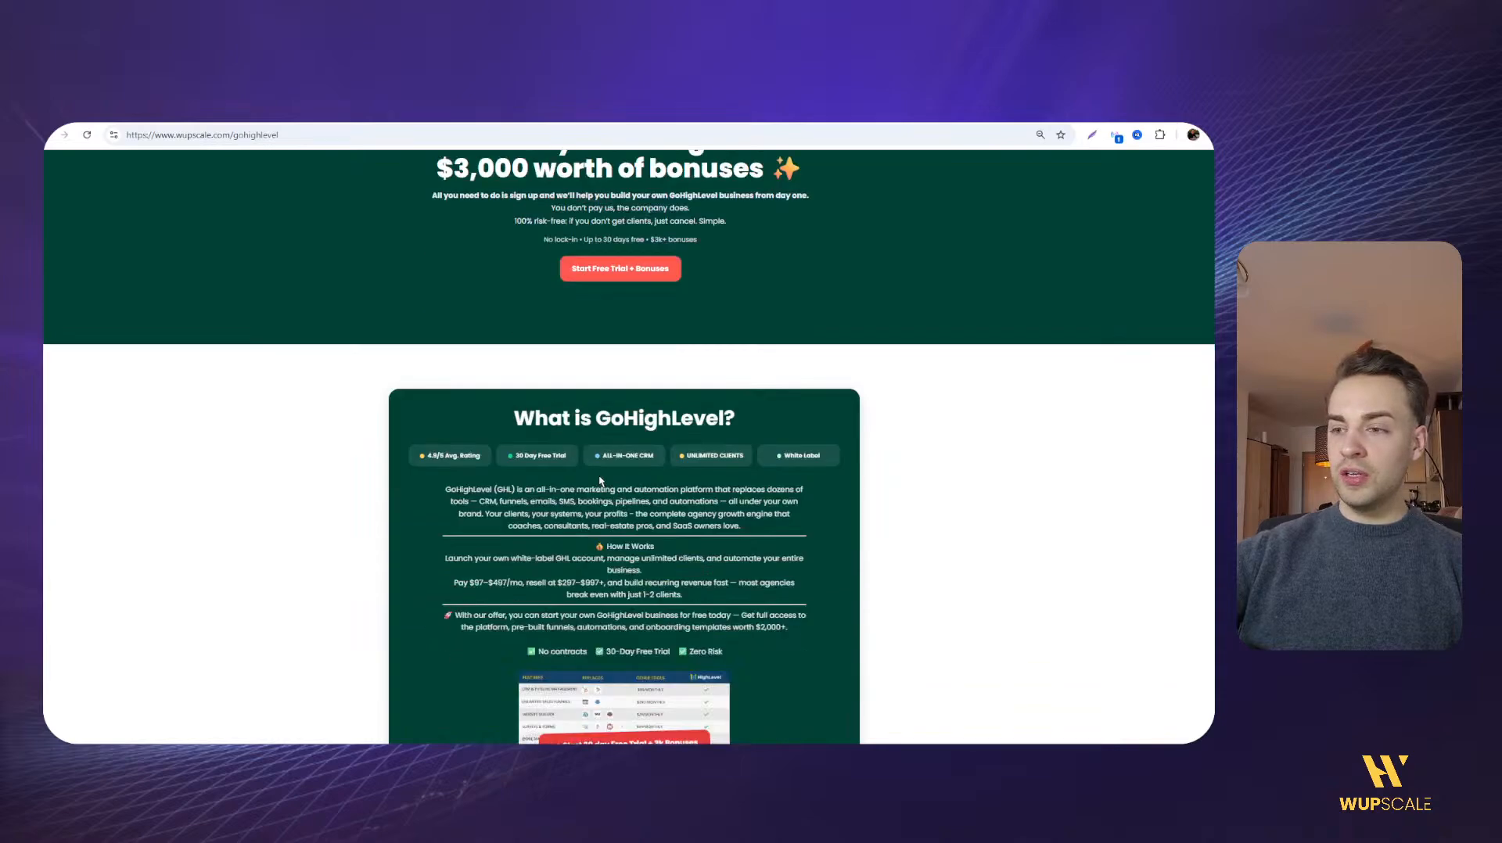
scroll(426, 501, down, 3)
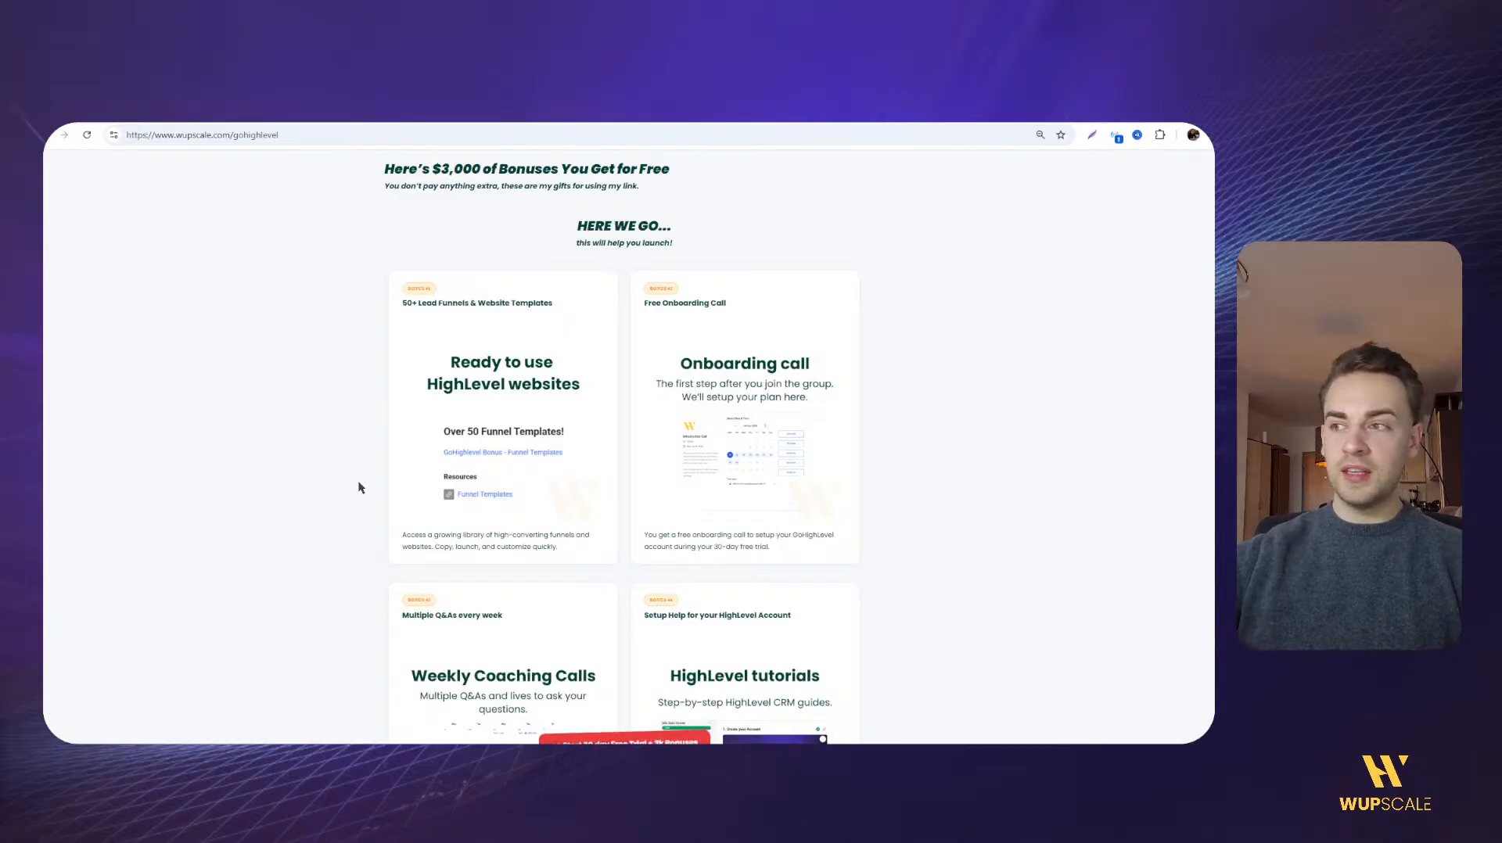
scroll(435, 458, down, 2)
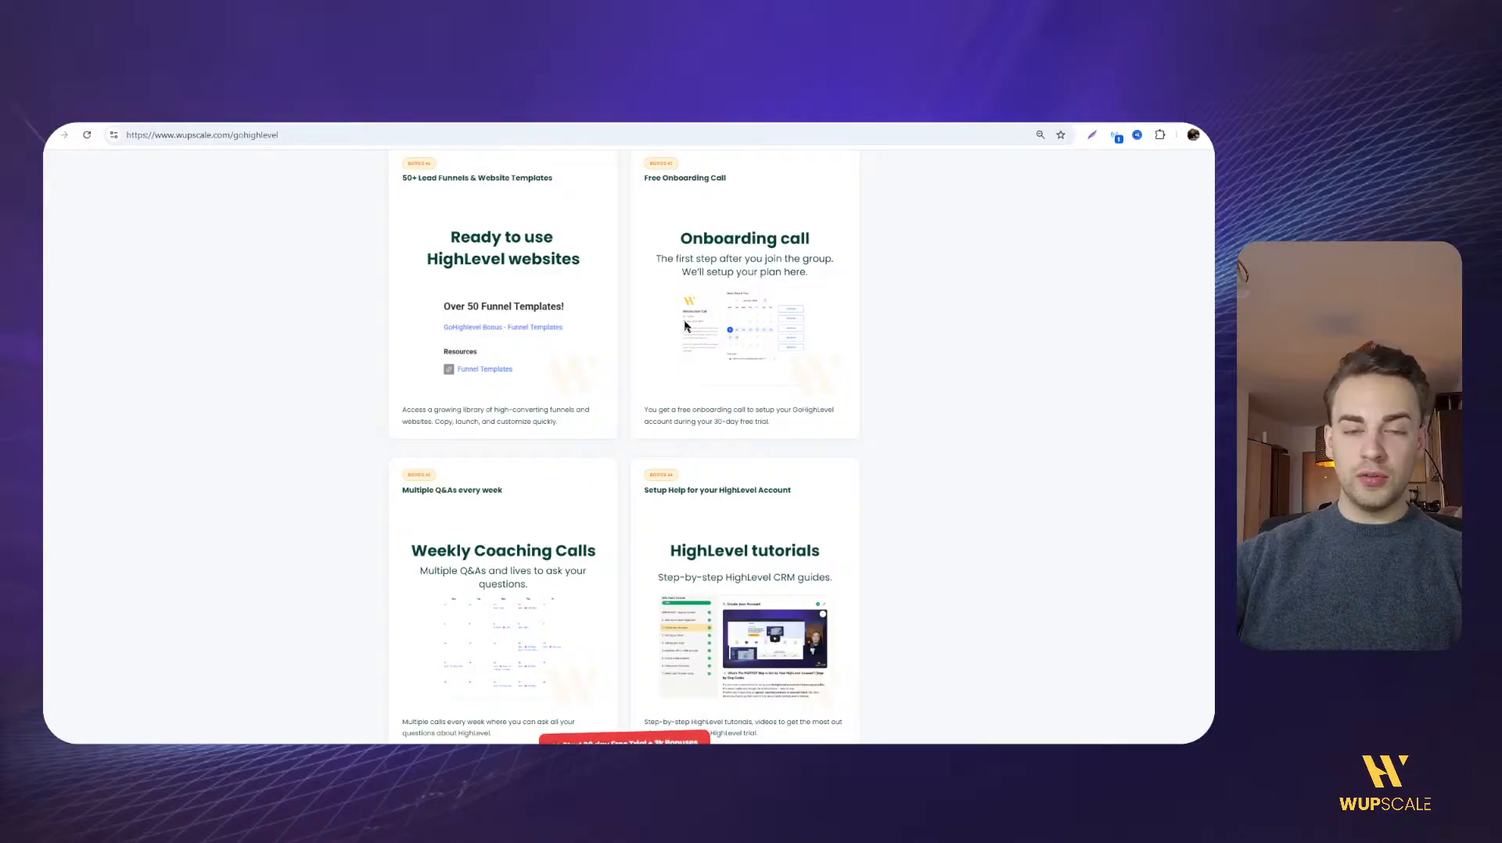
scroll(593, 354, down, 2)
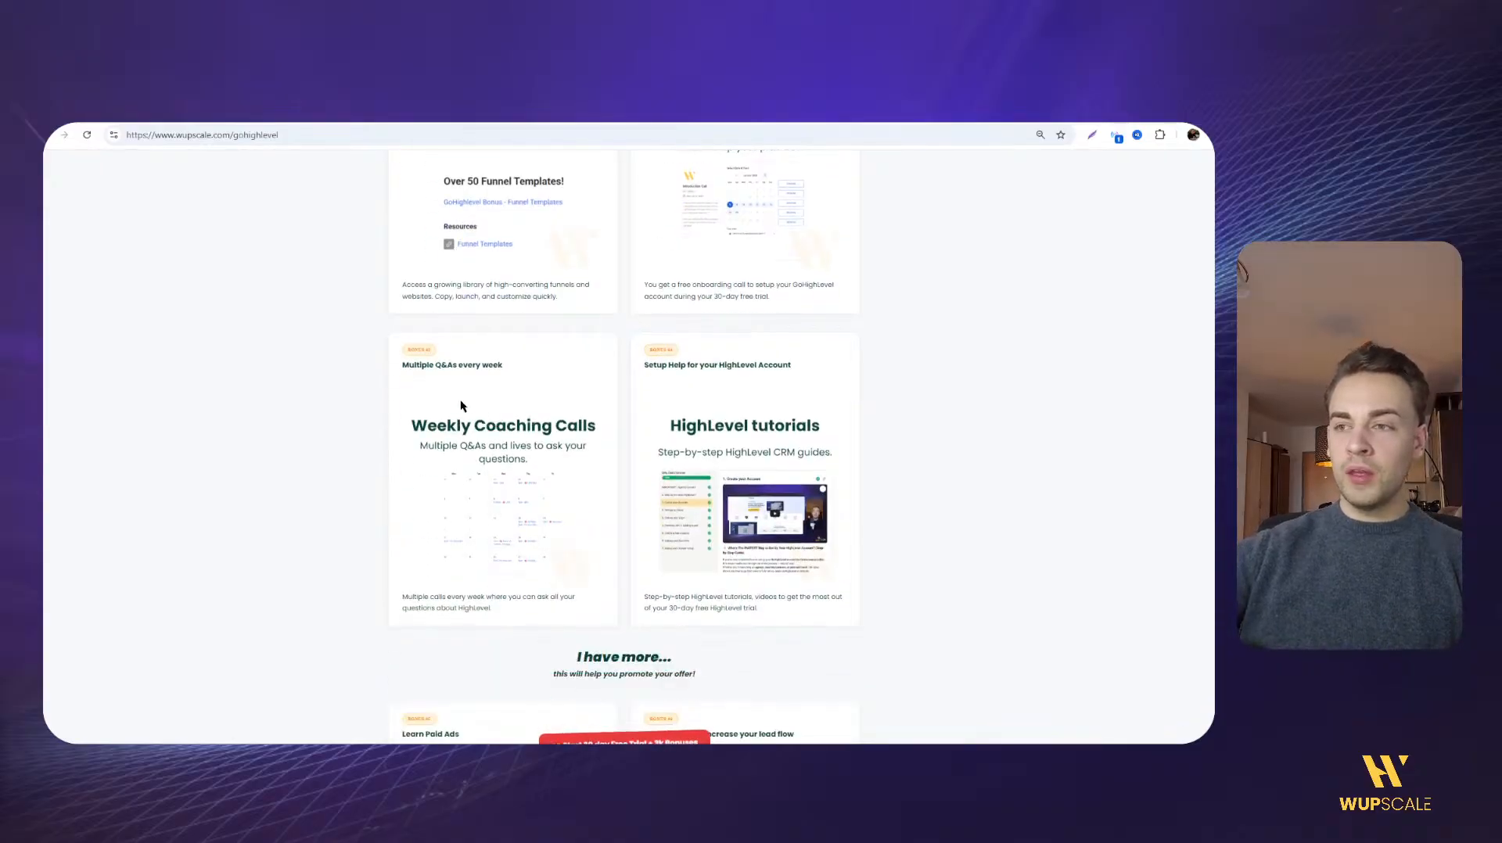
scroll(716, 479, down, 3)
scroll(548, 438, up, 4)
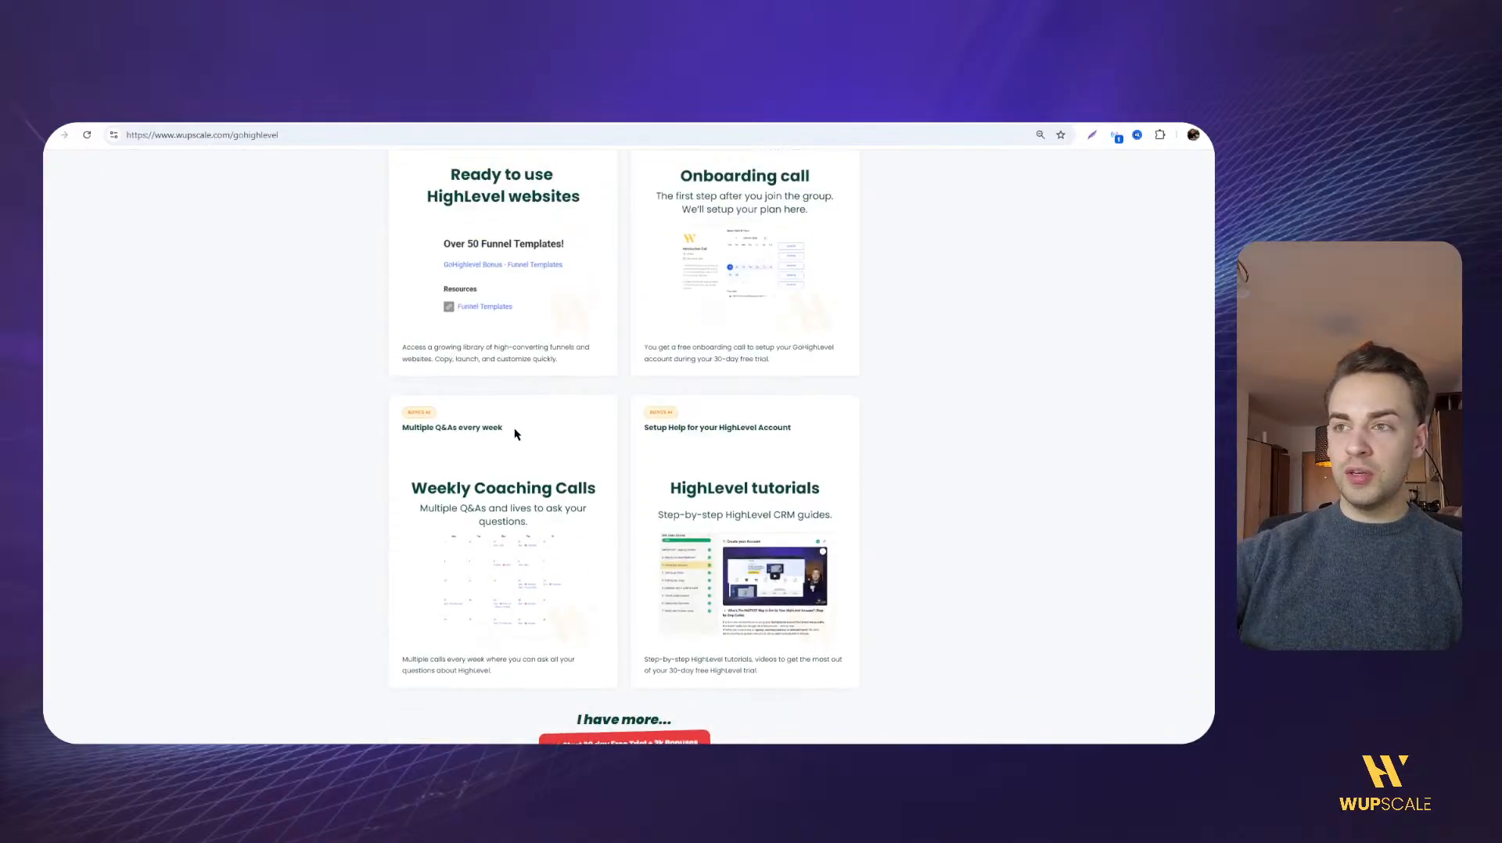
scroll(419, 423, down, 1)
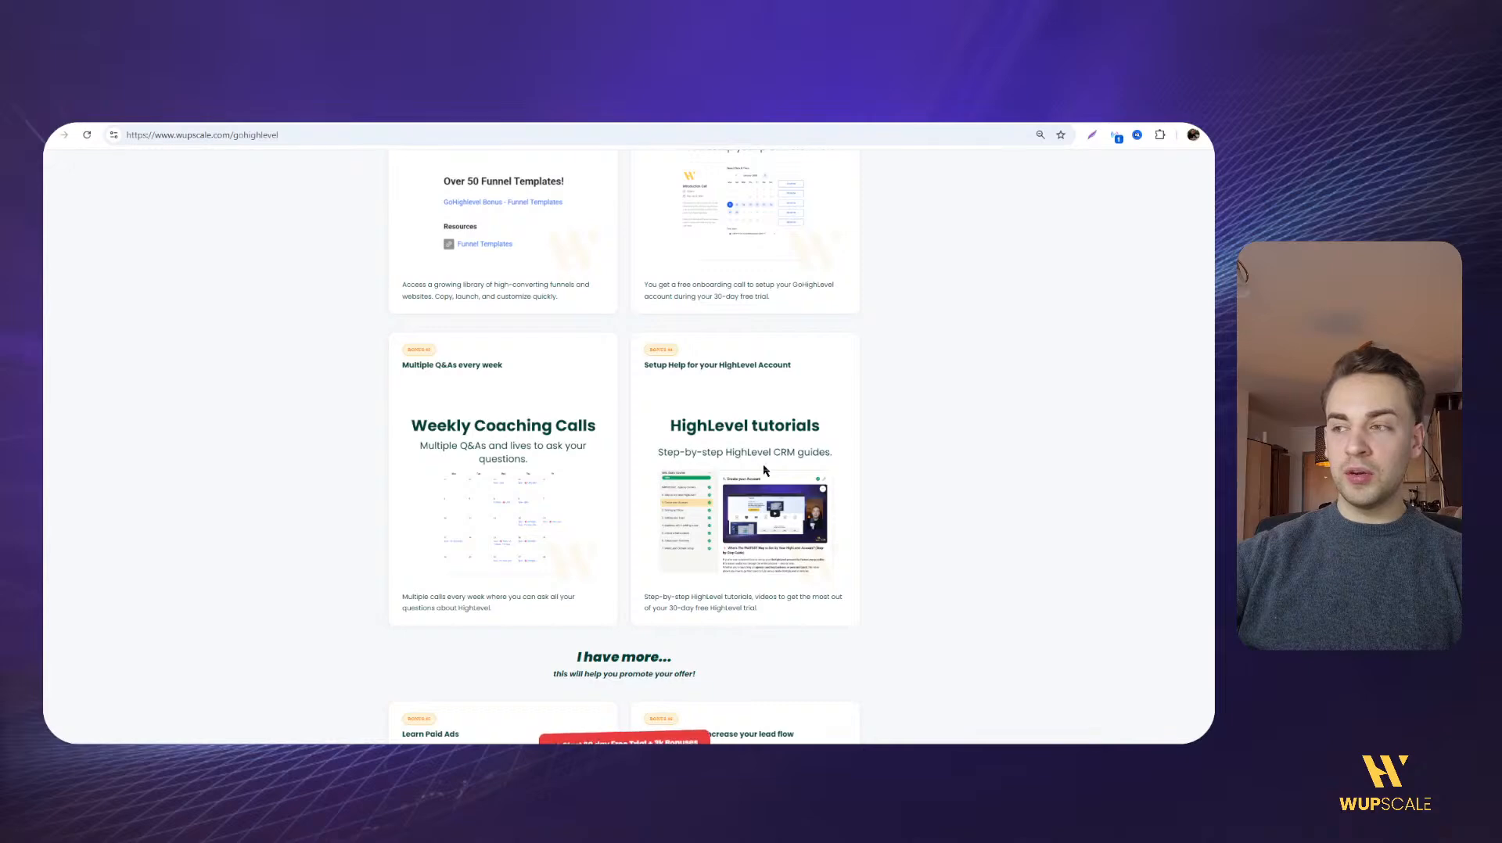
scroll(764, 470, down, 5)
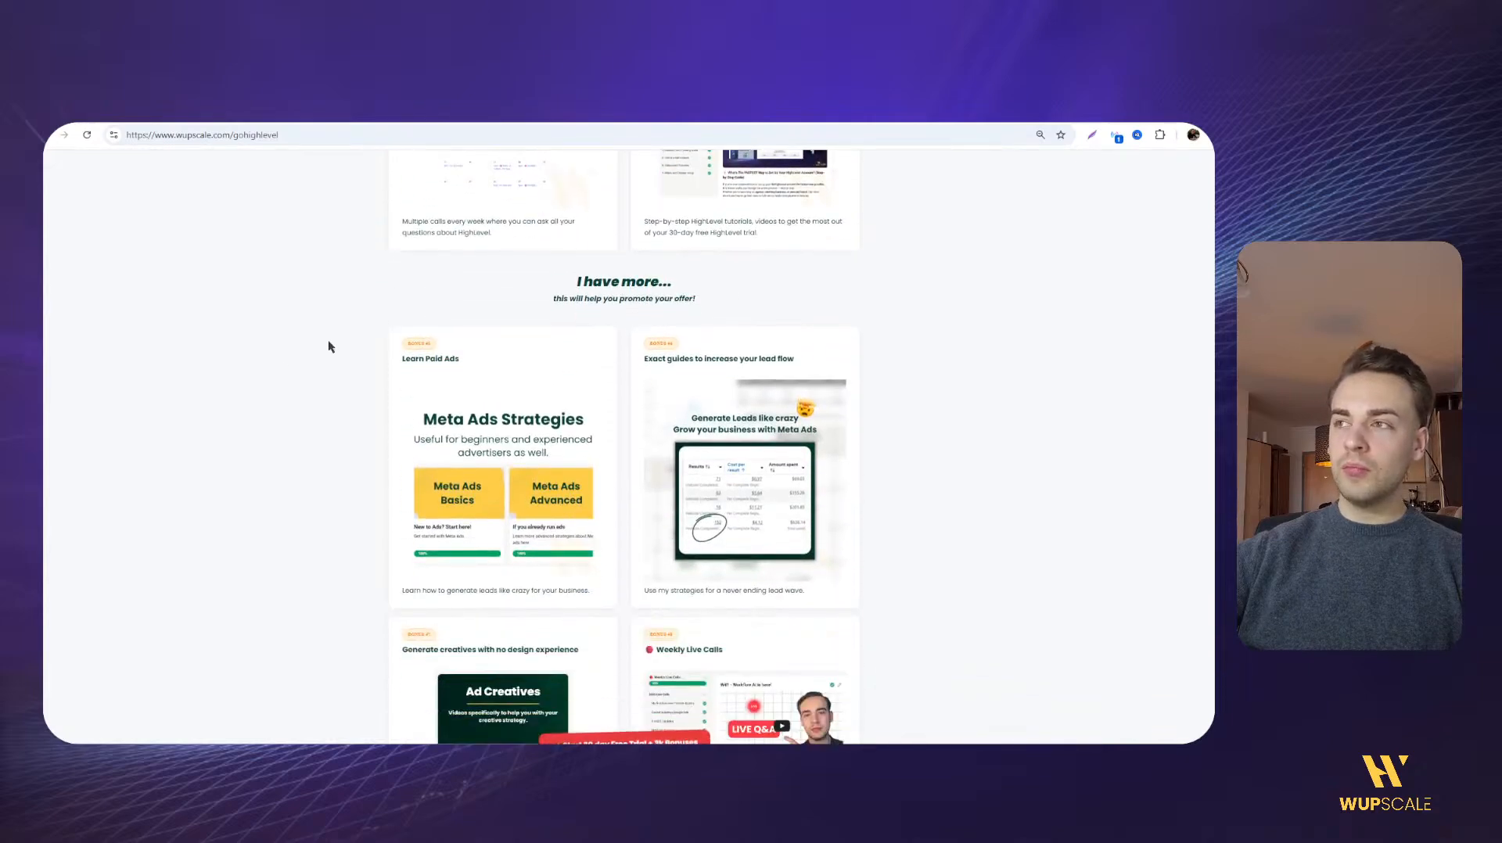
Examine the Meta ads and community bonuses, the offer breakdown, the member reviews and the founder section
scroll(278, 380, down, 1)
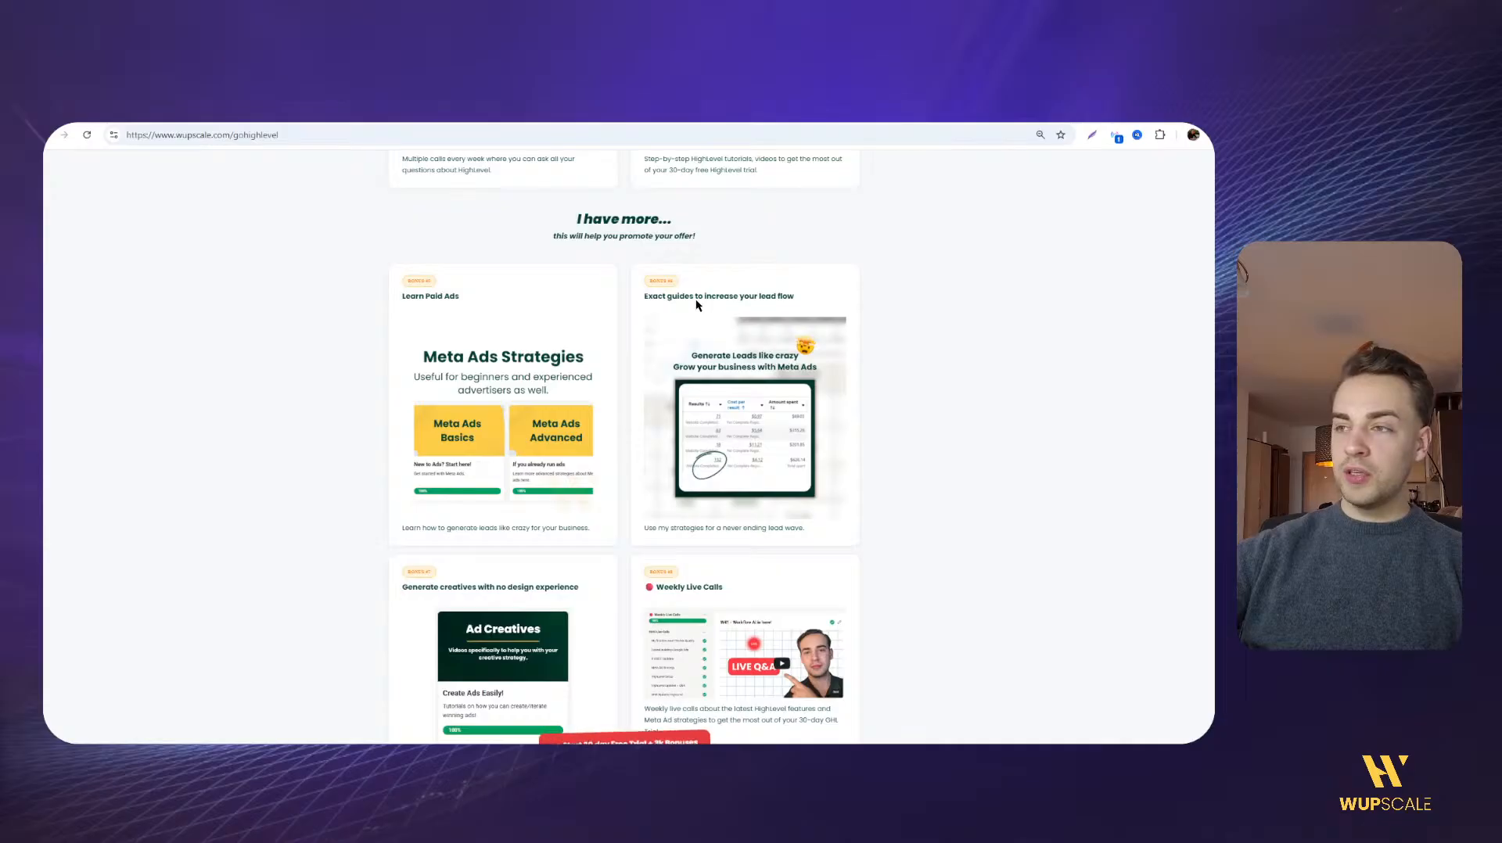
click(769, 297)
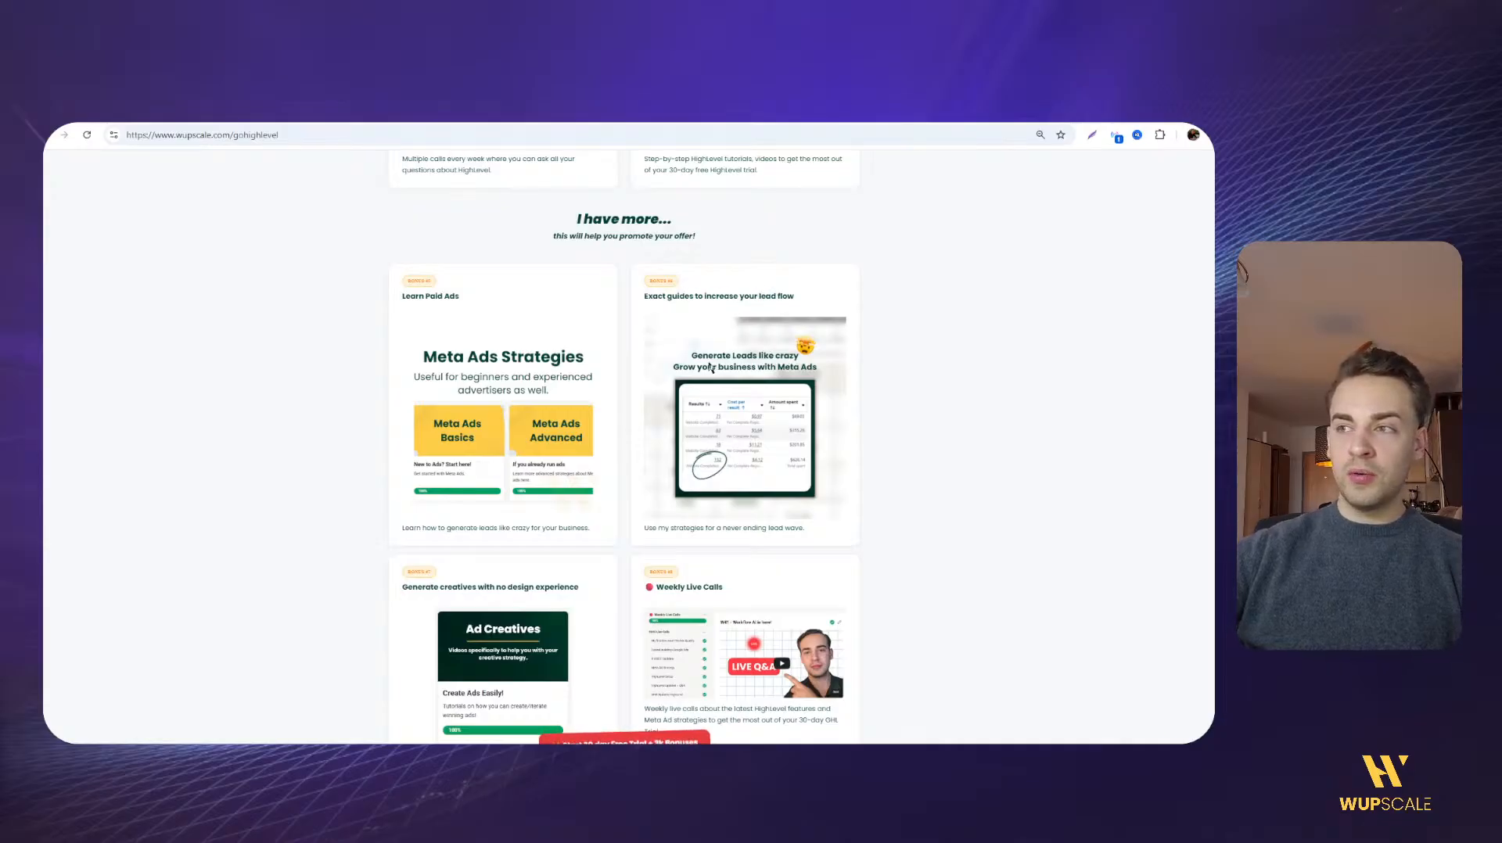
scroll(711, 368, down, 3)
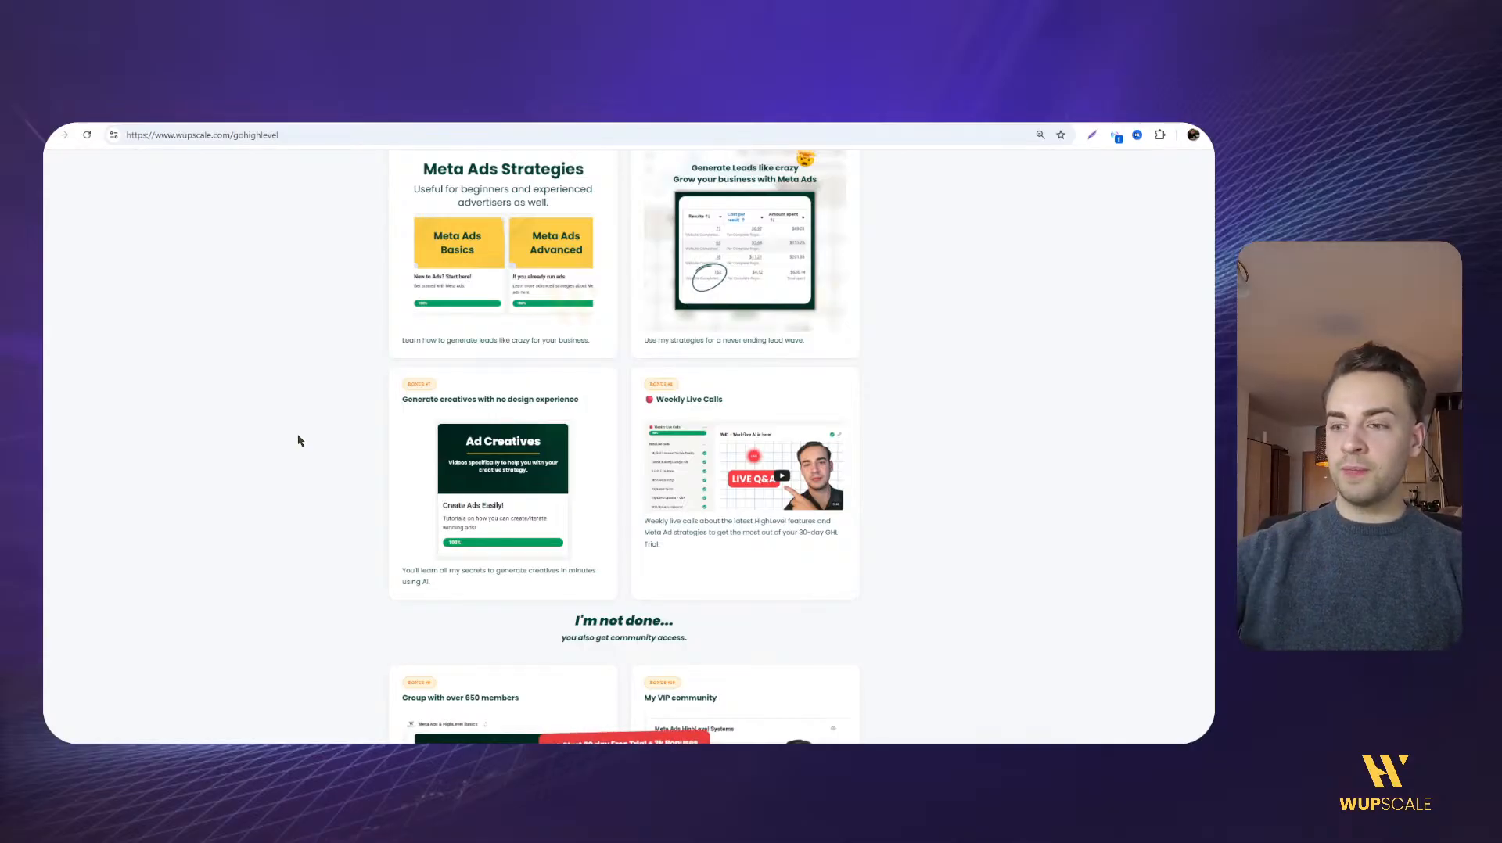
scroll(432, 548, down, 5)
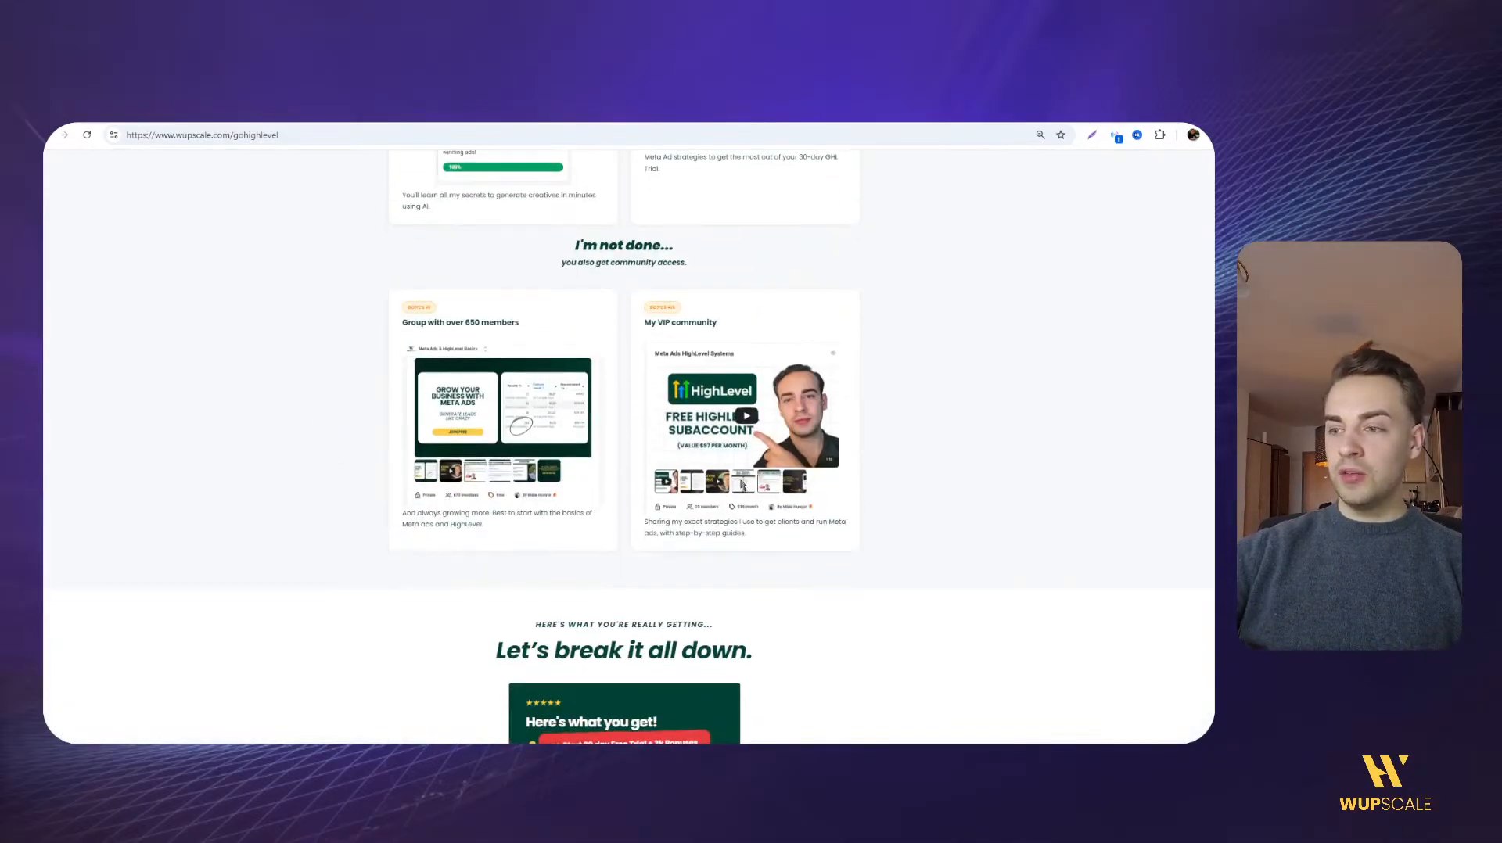
scroll(742, 484, down, 3)
scroll(321, 405, down, 4)
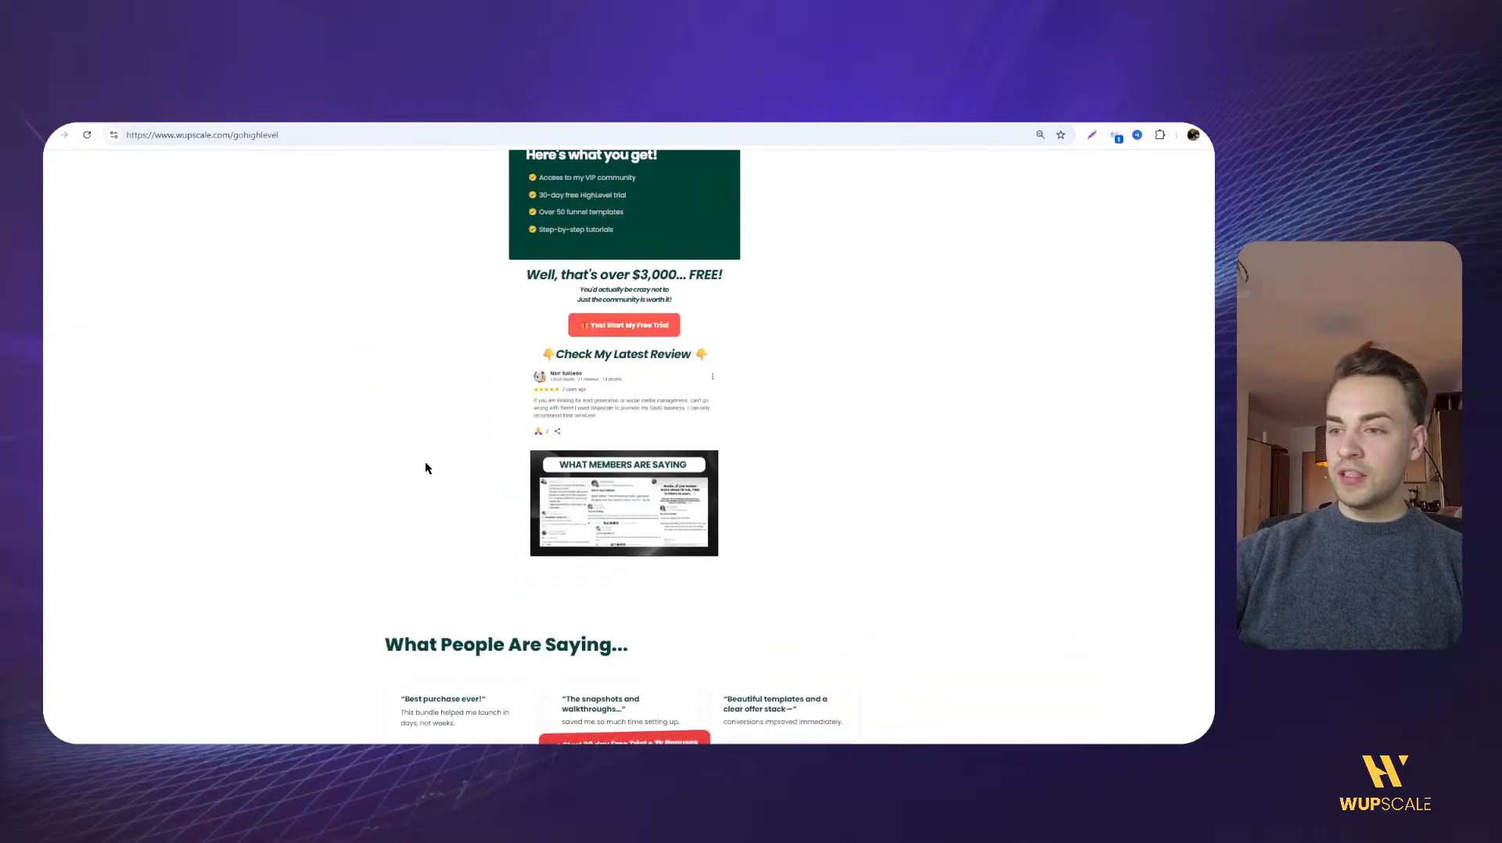
scroll(425, 461, down, 6)
scroll(729, 371, down, 6)
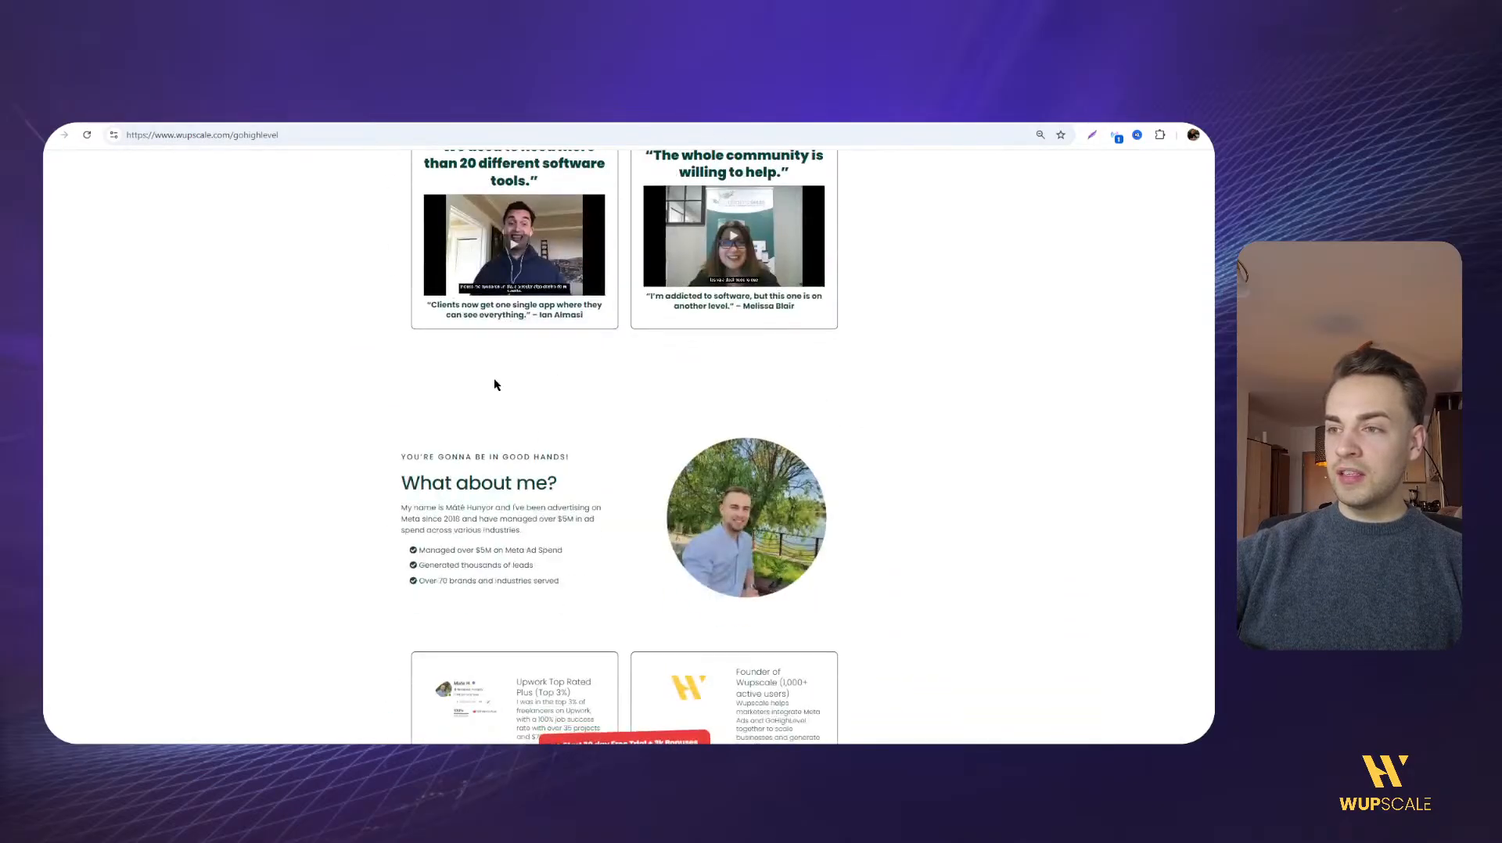
scroll(497, 385, down, 5)
scroll(427, 386, up, 1)
scroll(439, 380, up, 2)
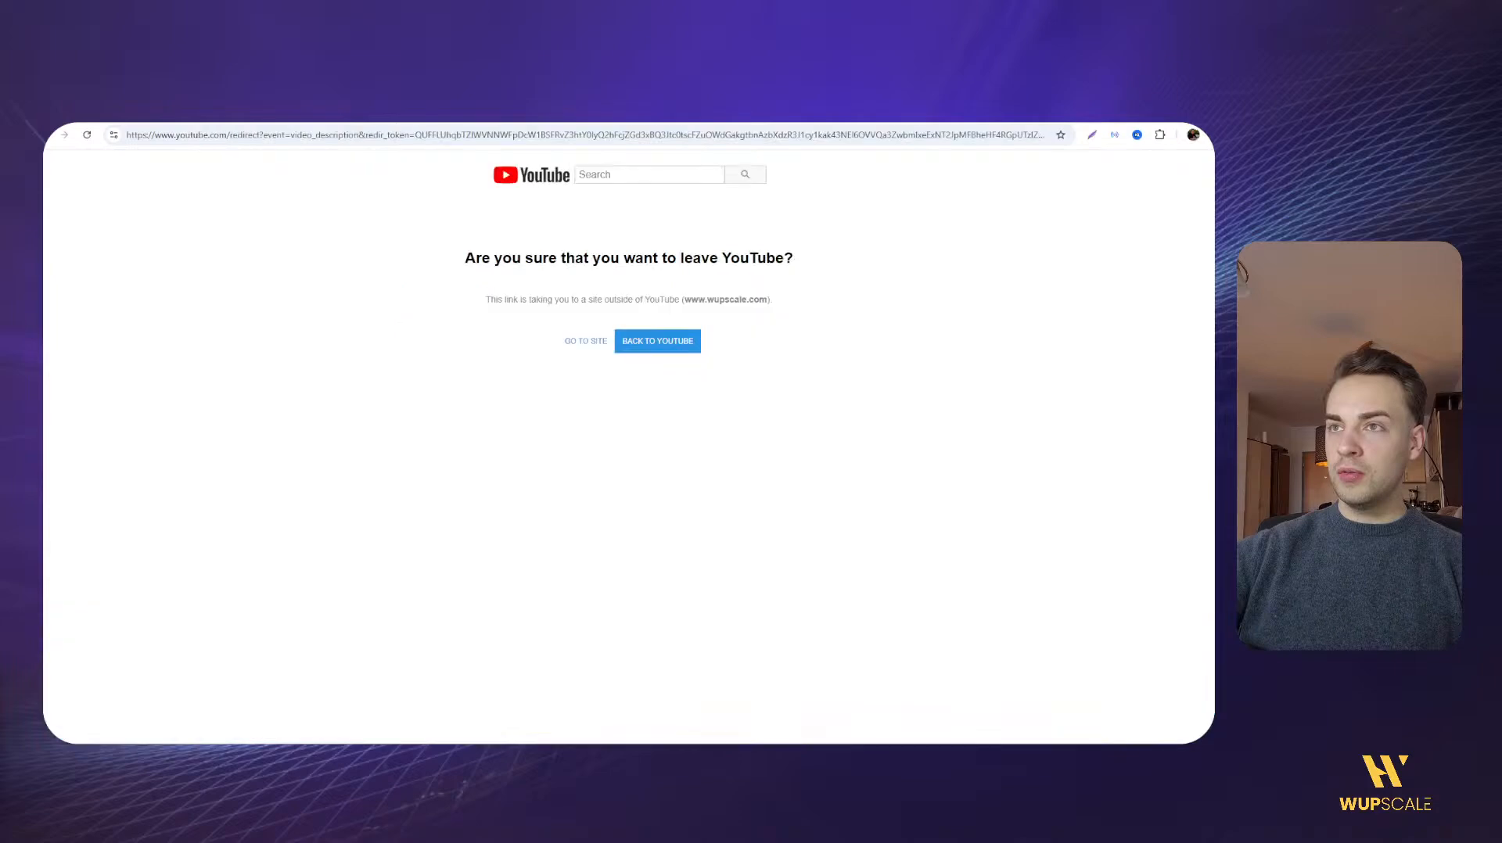
Continue from the YouTube redirect page to the HighLevel Bootcamp signup page and review the bootcamp's listed benefits
click(587, 341)
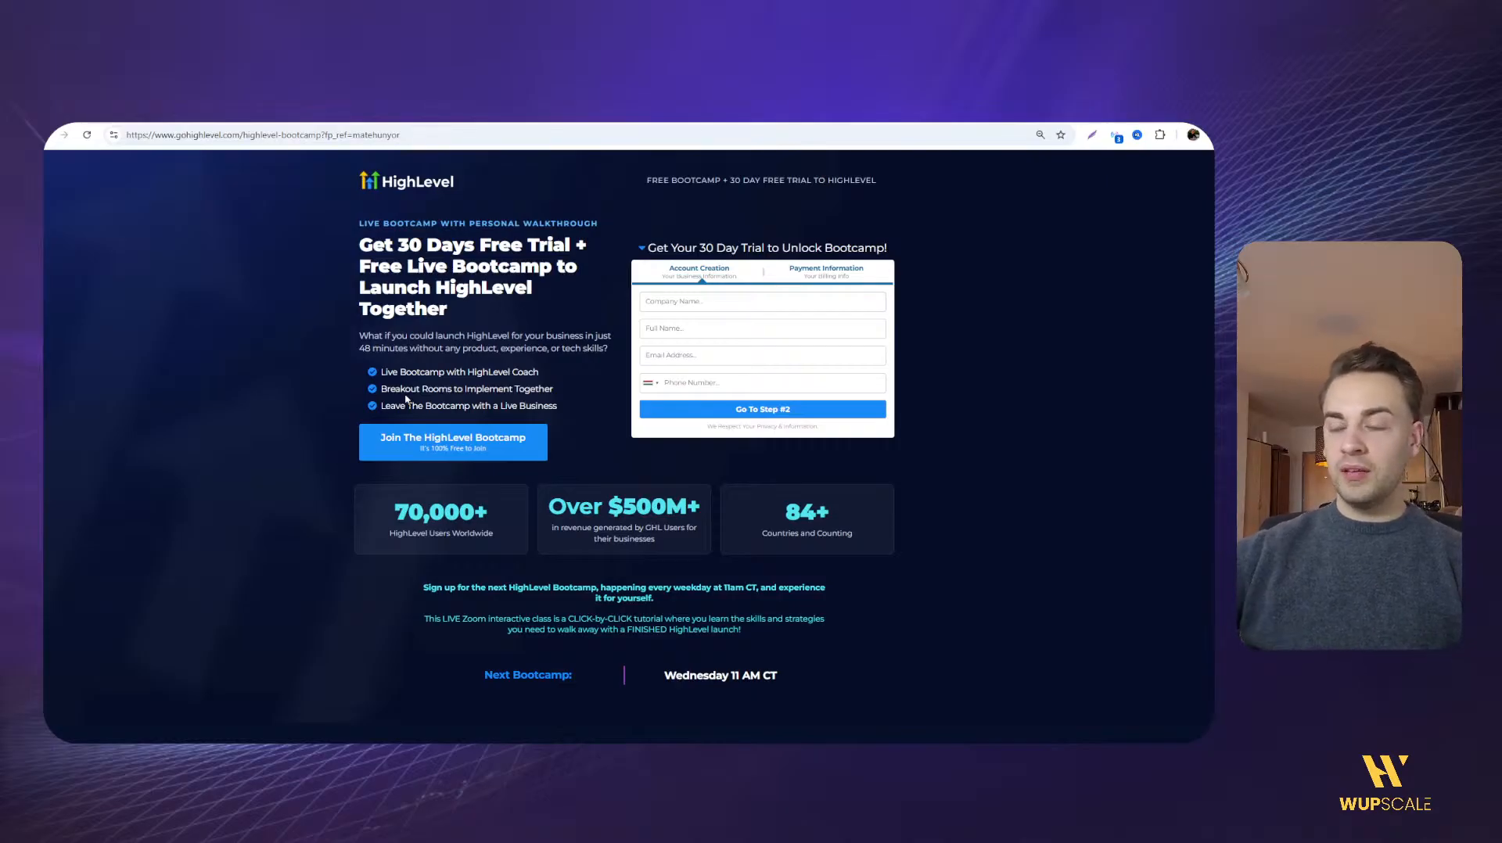
drag(408, 406, 458, 406)
click(461, 407)
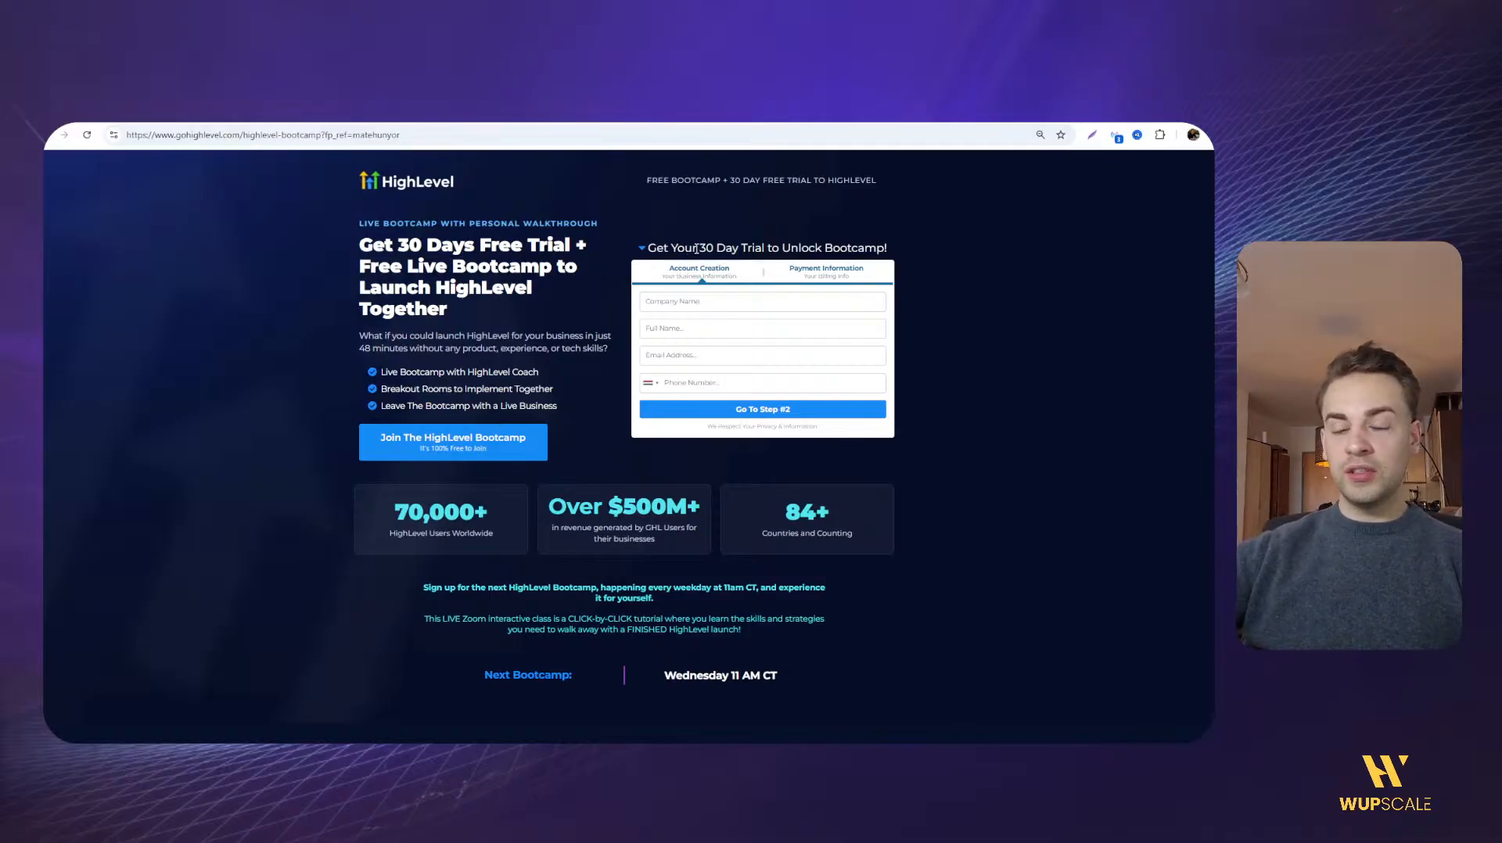
Examine the rest of the bootcamp page: the topics covered, the three free bonuses and the three steps to get started
scroll(221, 526, down, 10)
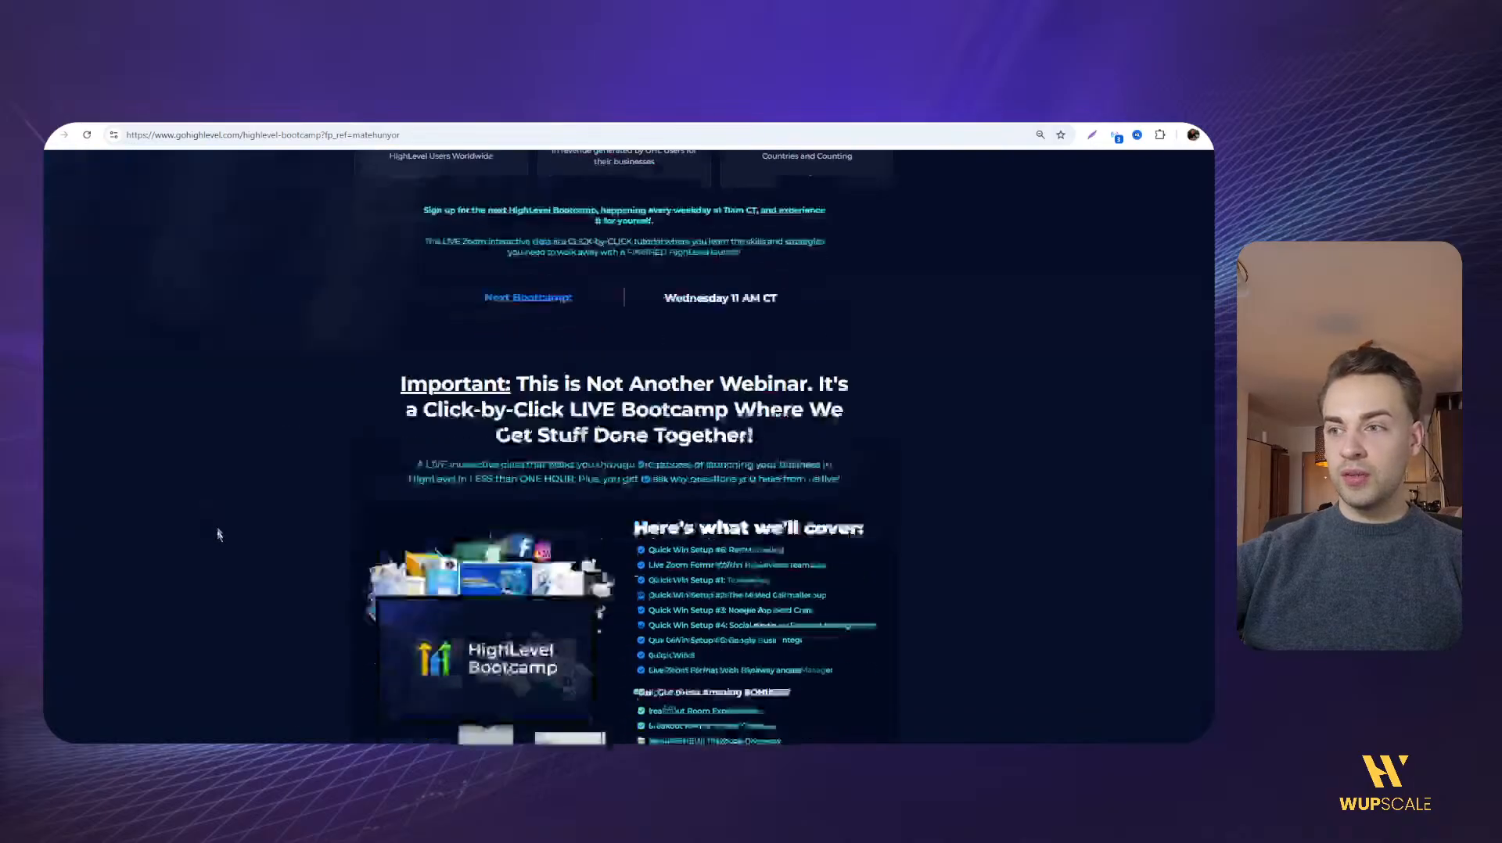
scroll(697, 505, down, 8)
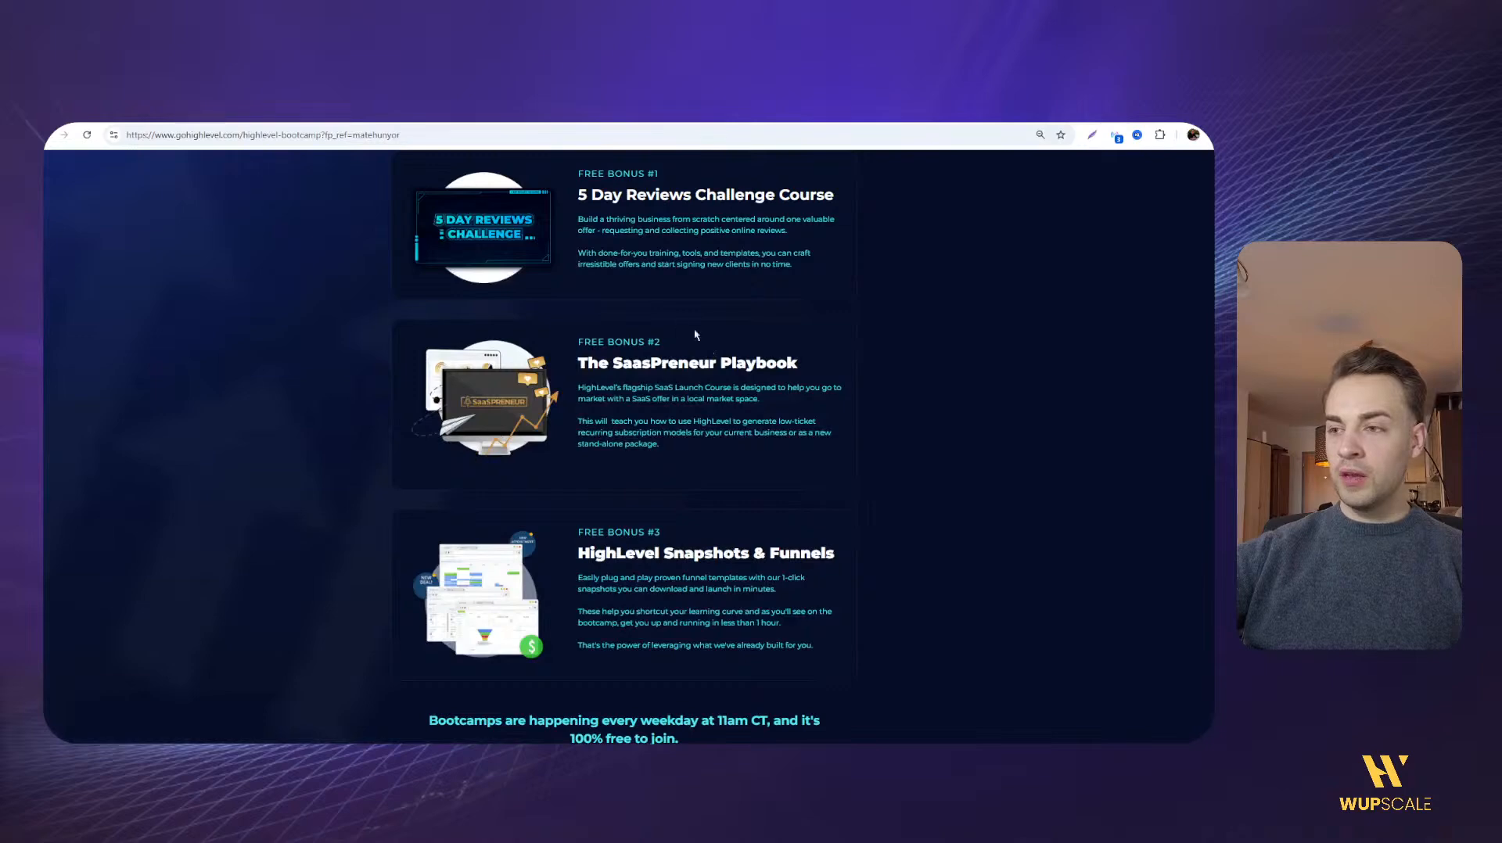
scroll(705, 529, down, 6)
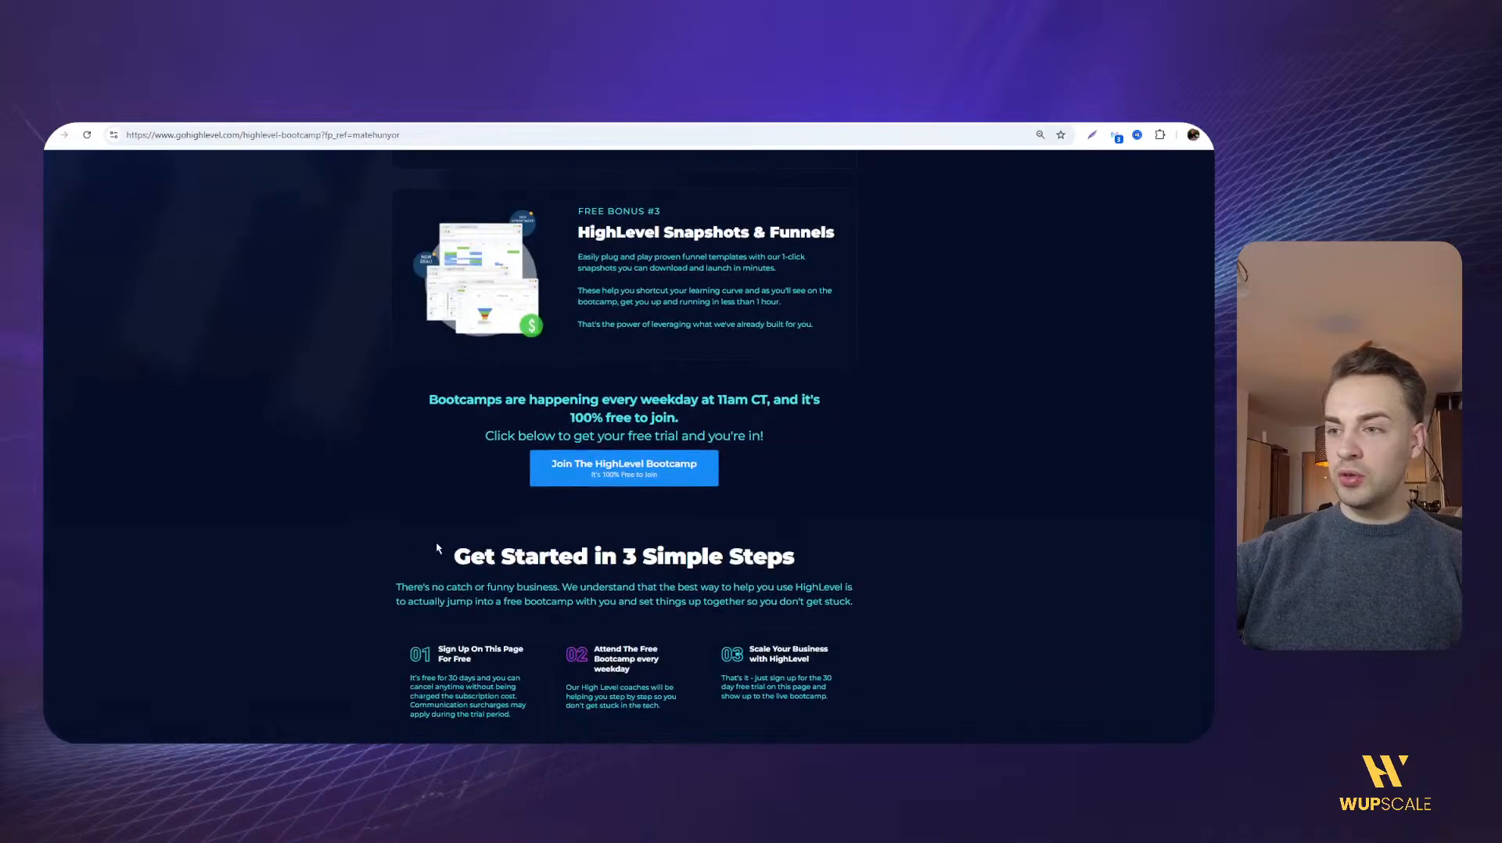
scroll(679, 514, down, 5)
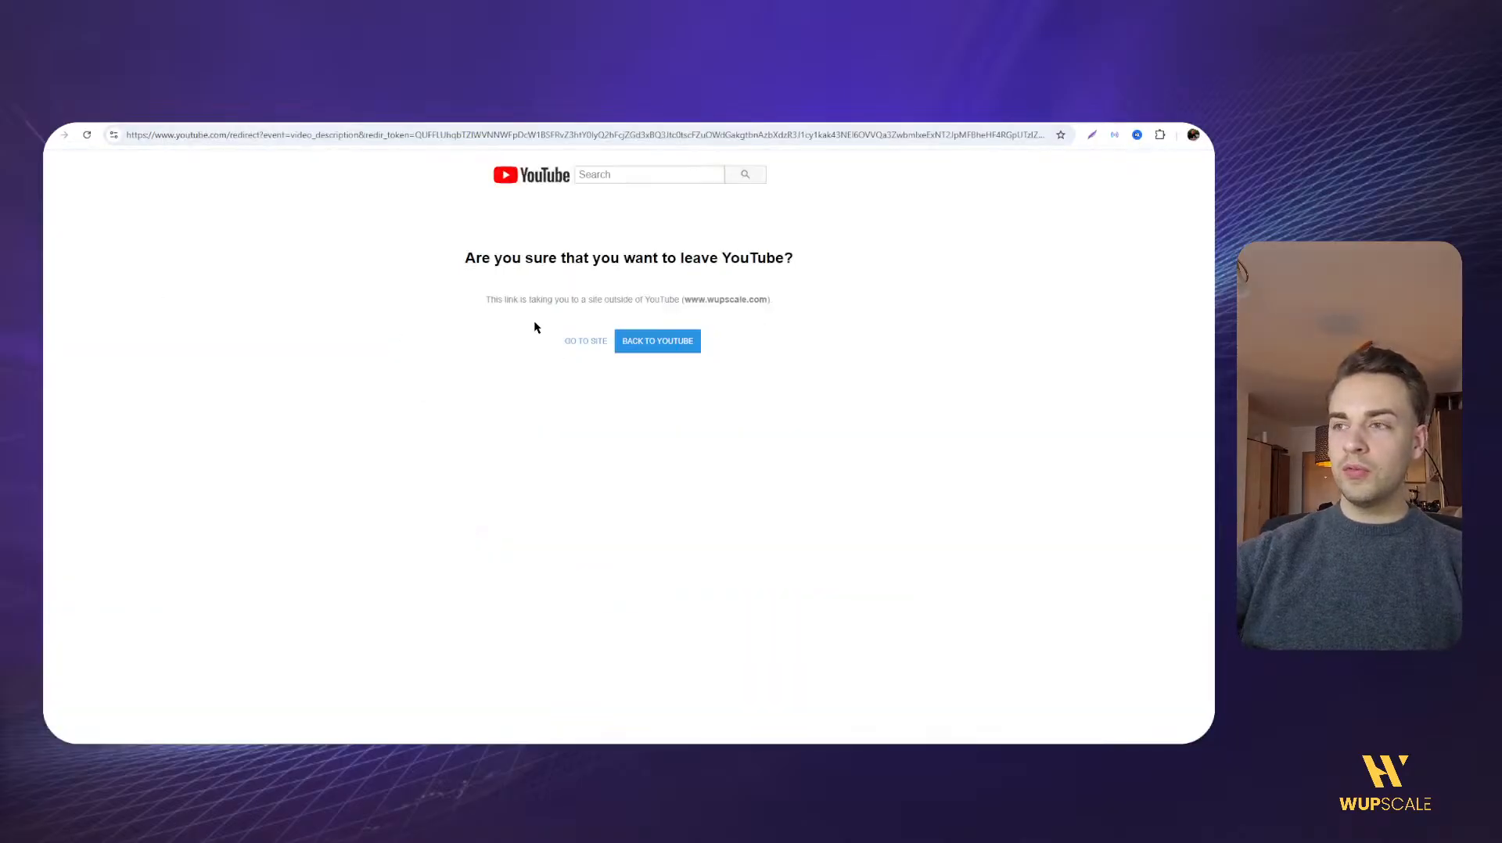
Continue from the YouTube redirect page to the Meta Ads & HighLevel Basics community and view its About page
click(581, 344)
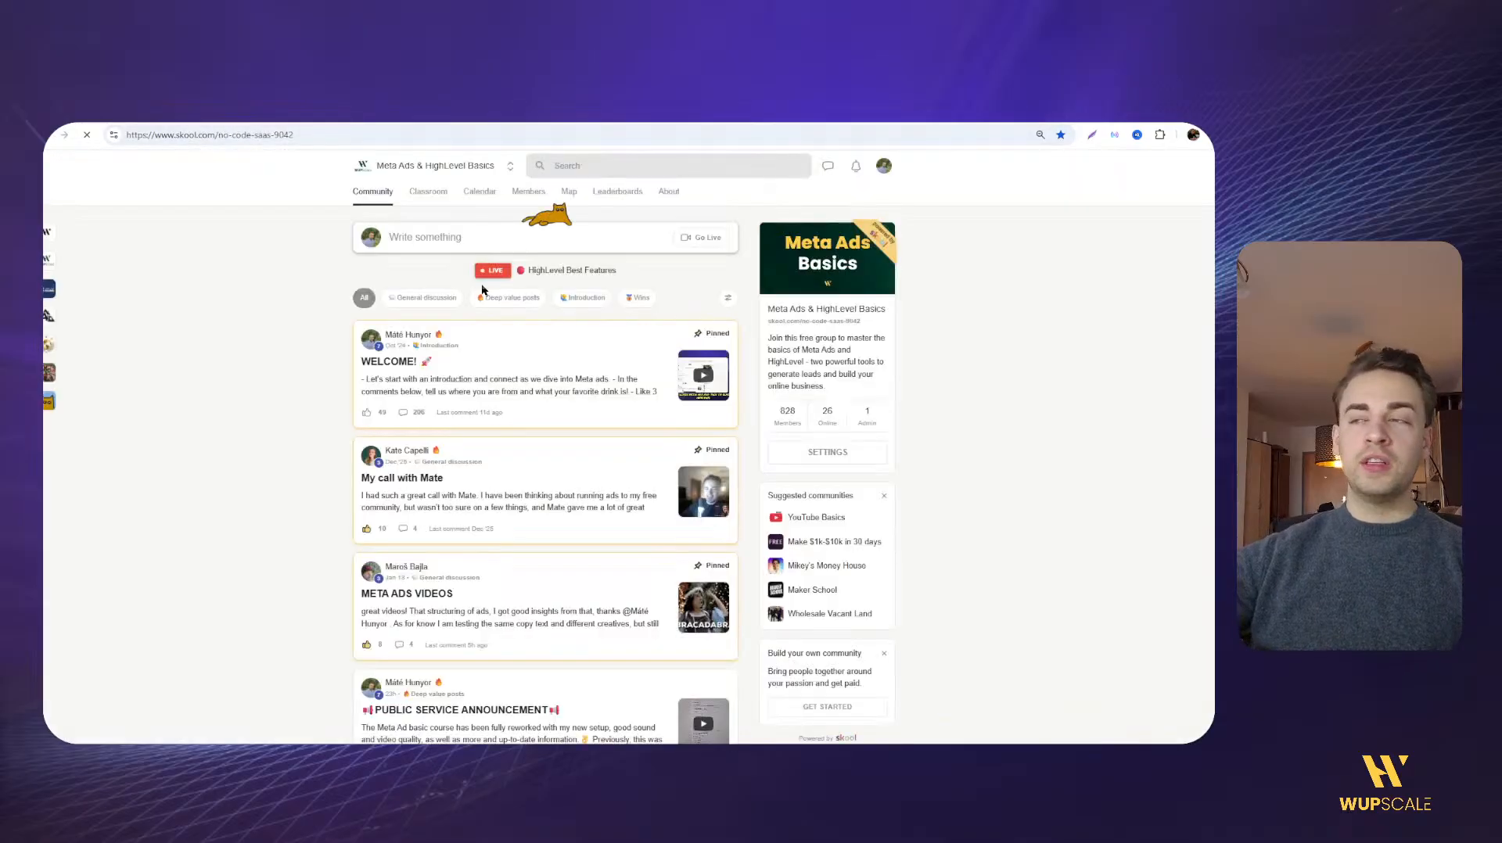
click(670, 192)
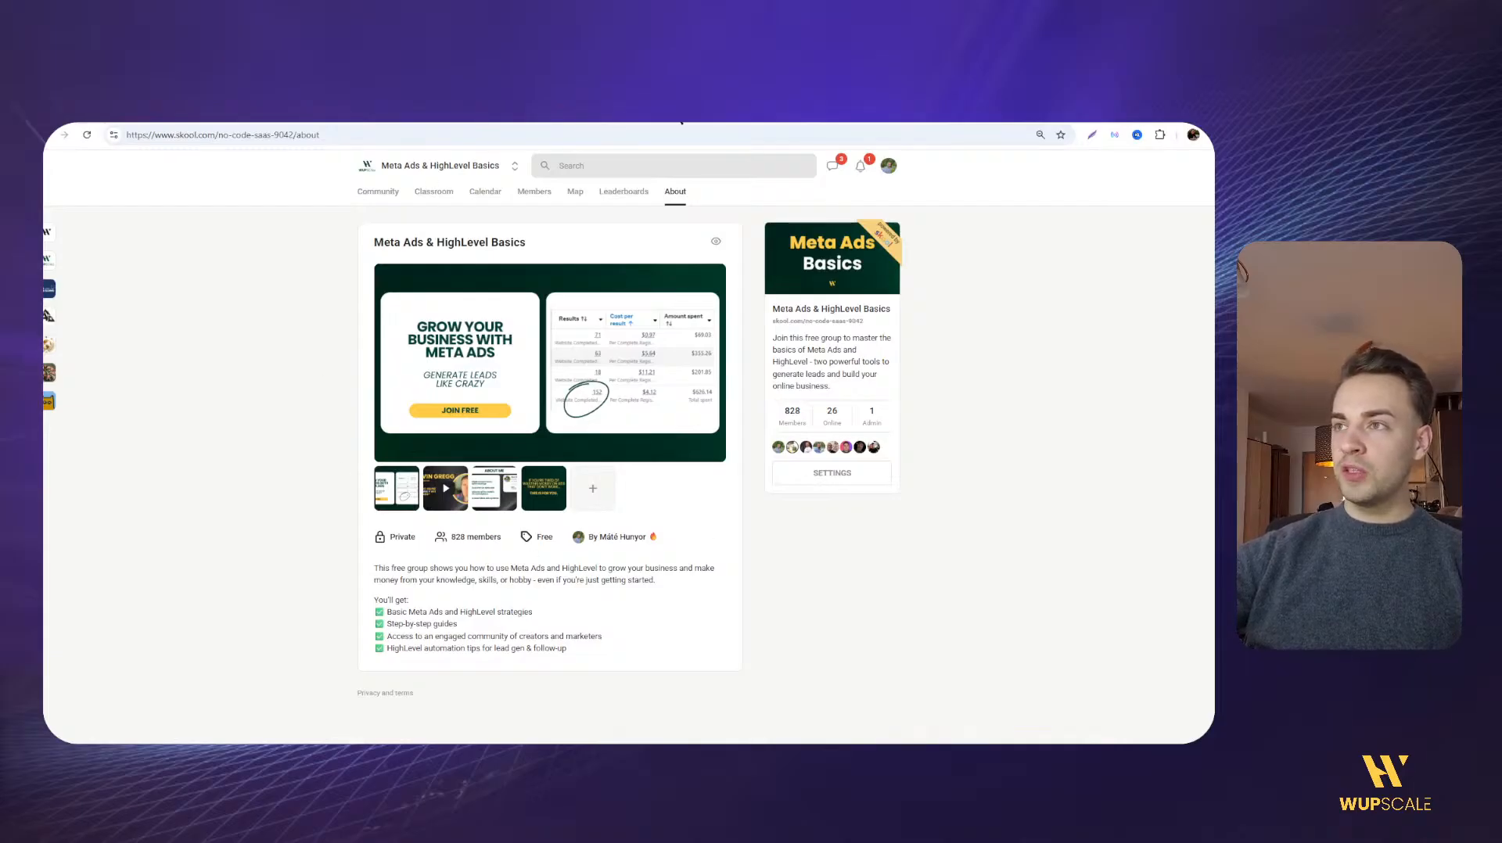
Open the community's Classroom and look through the free, level-locked, VIP and Premium courses
click(433, 191)
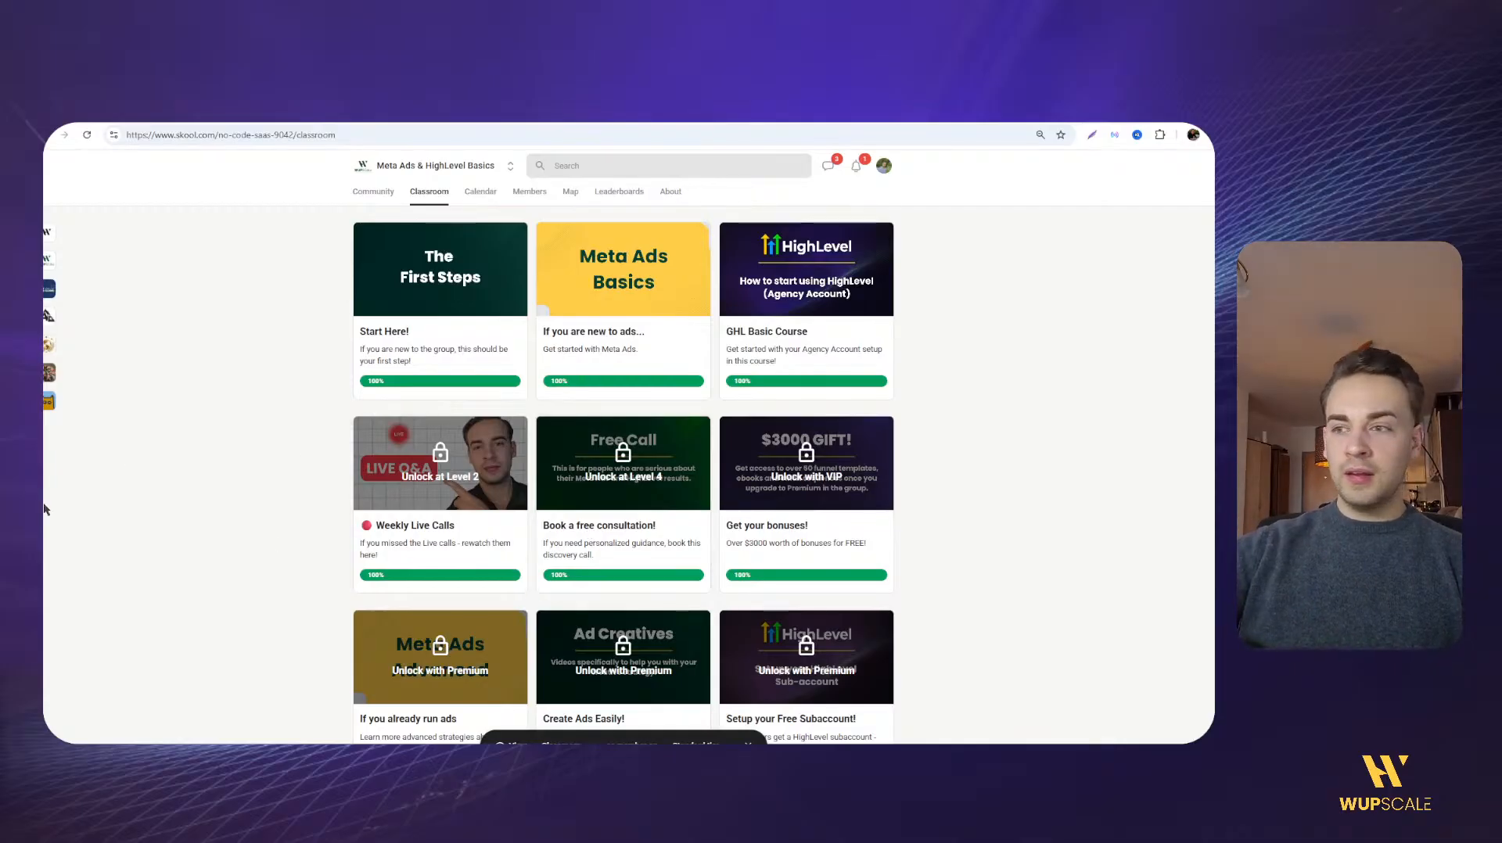
scroll(806, 594, down, 2)
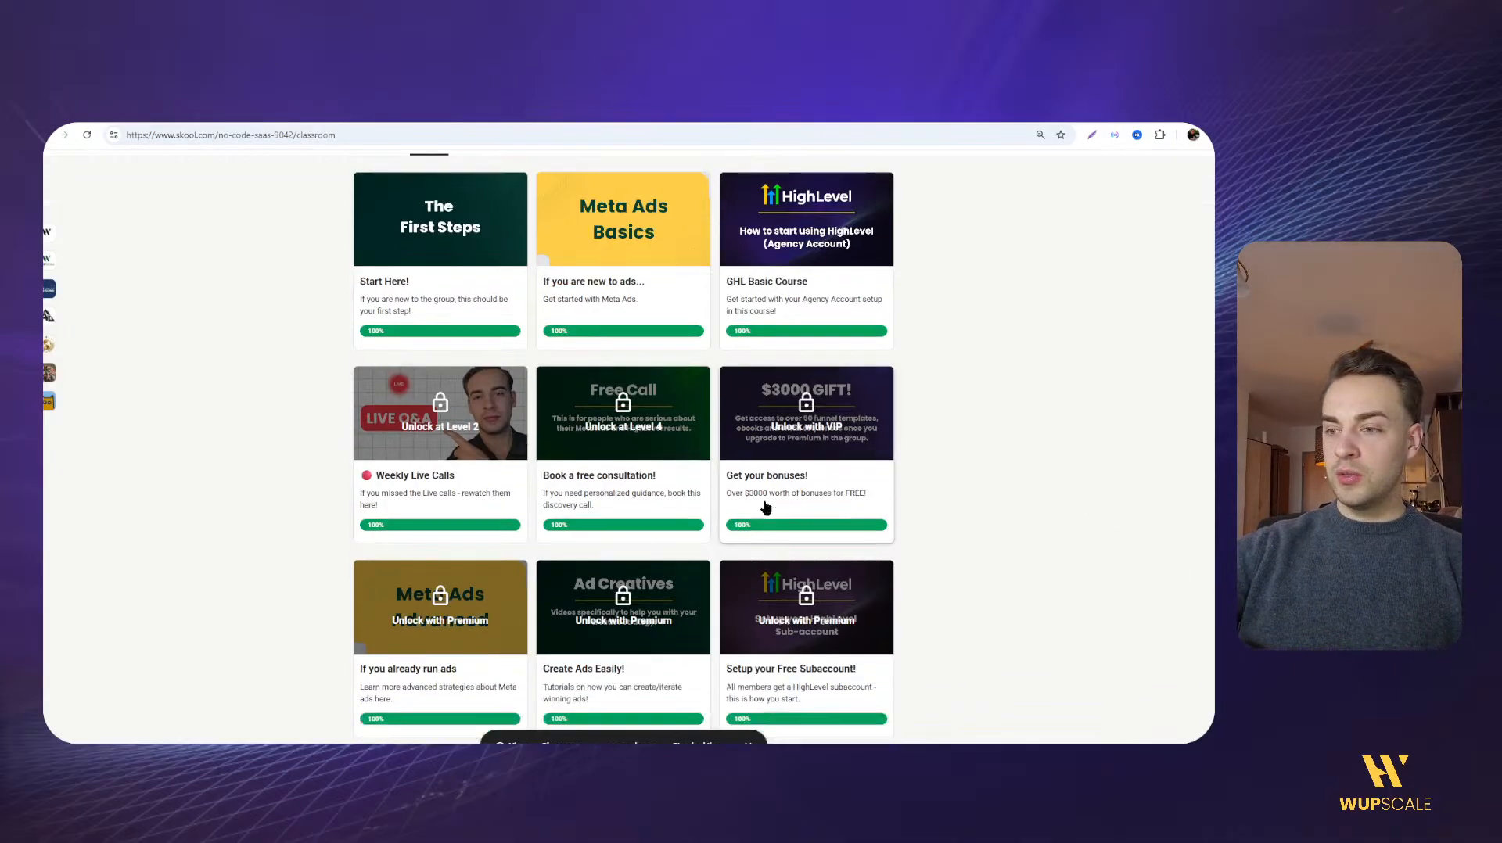
scroll(412, 518, down, 1)
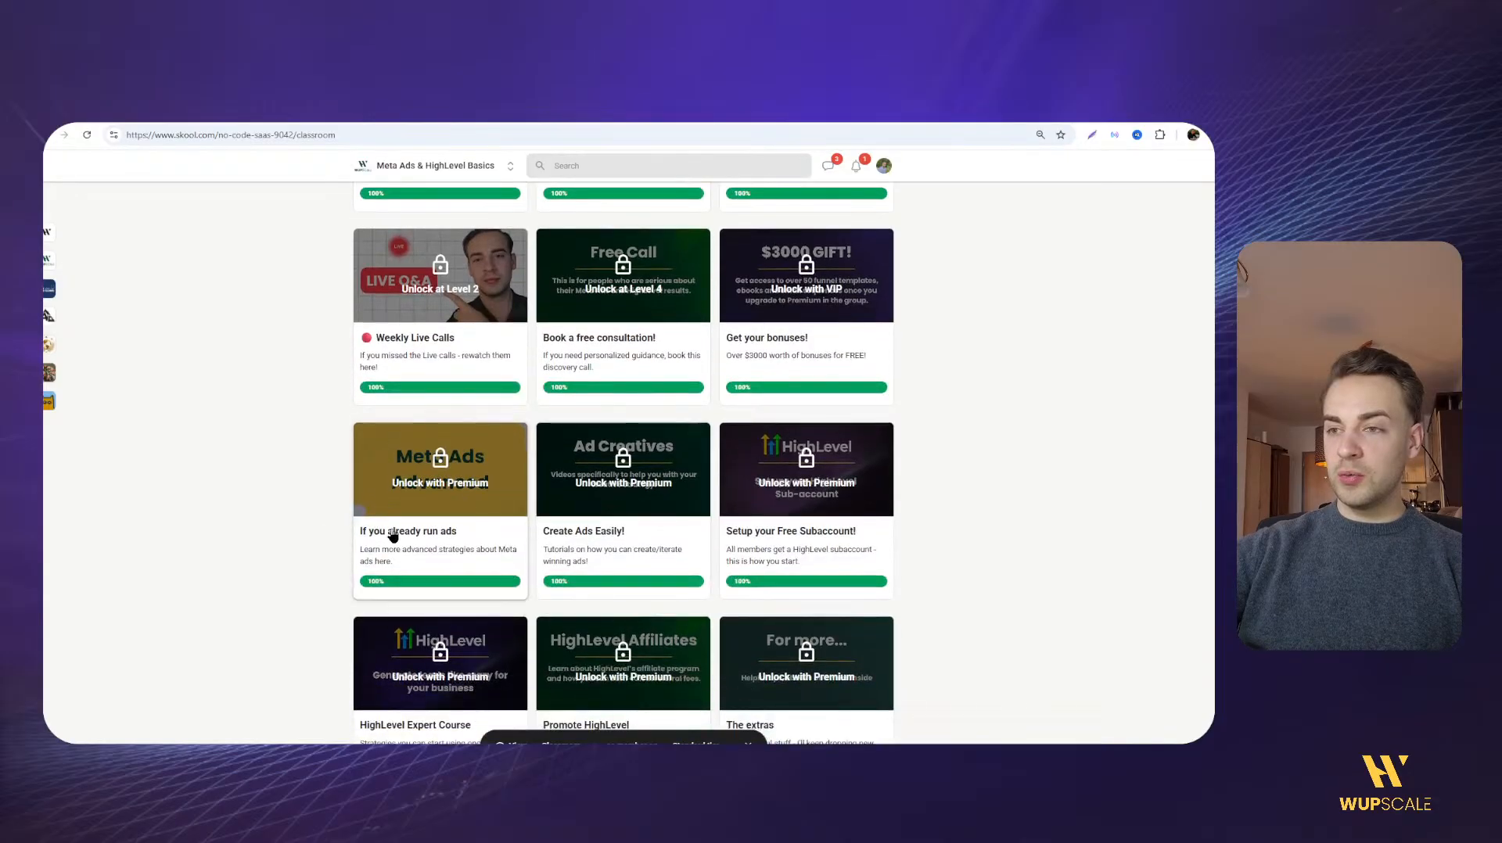
scroll(393, 536, down, 3)
scroll(417, 482, up, 2)
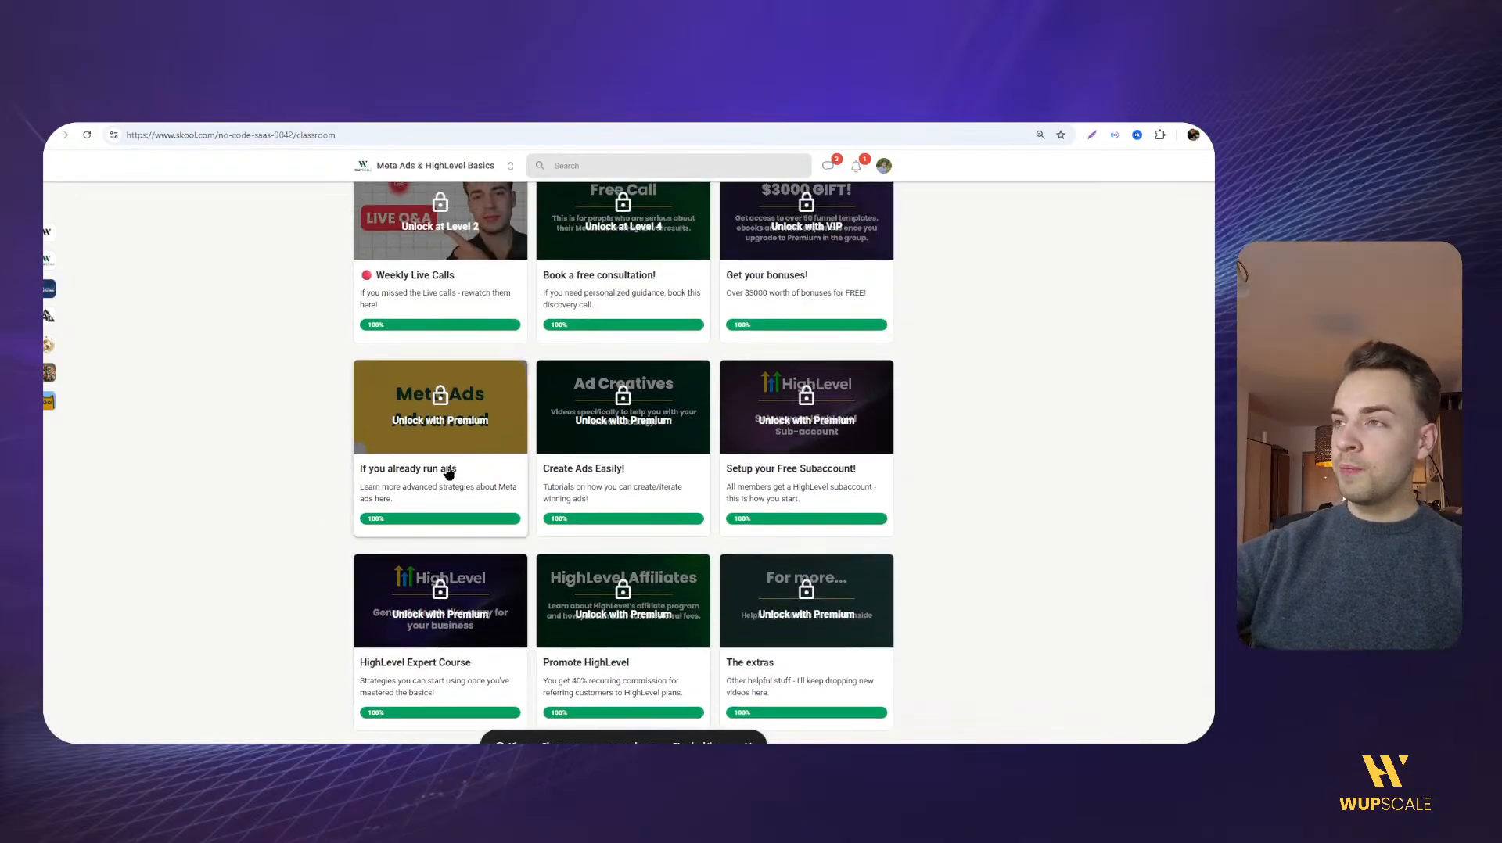
Switch to the community's plans page and examine the benefits of the Premium plan and the price and bonuses of the VIP plan
click(700, 113)
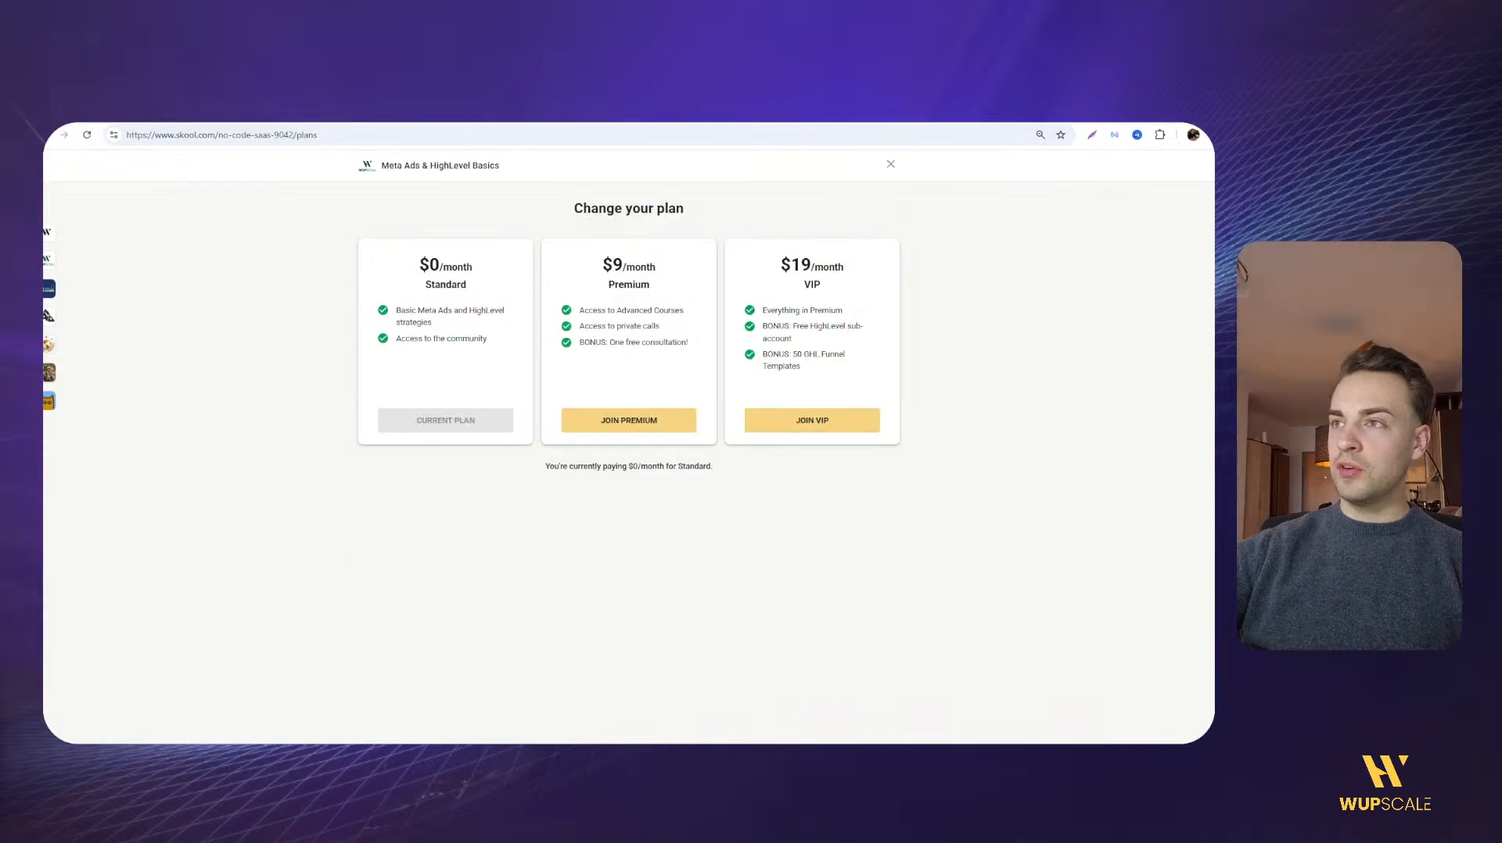
drag(600, 270, 683, 342)
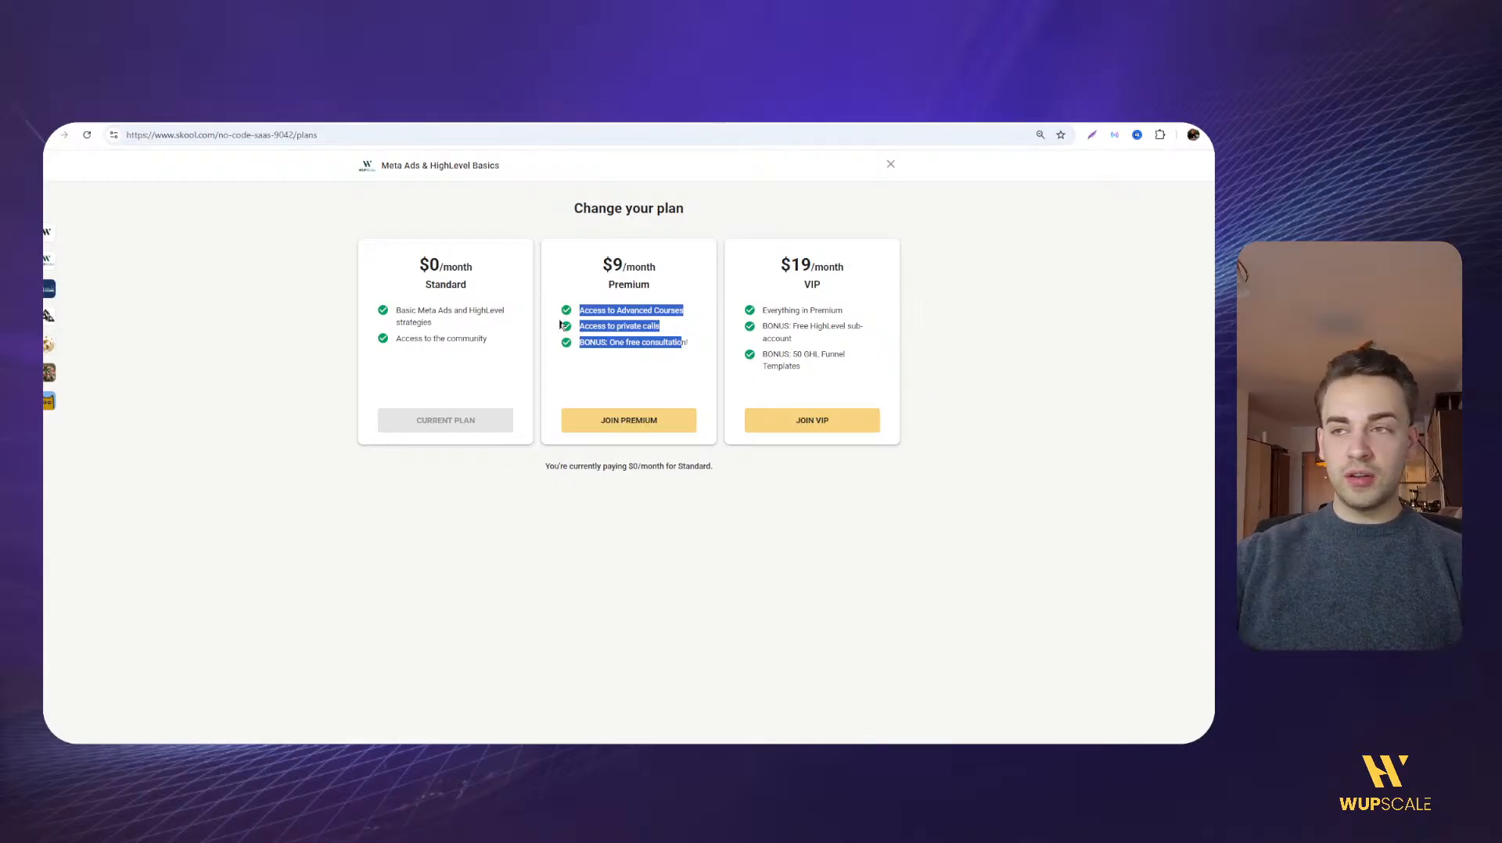
click(597, 316)
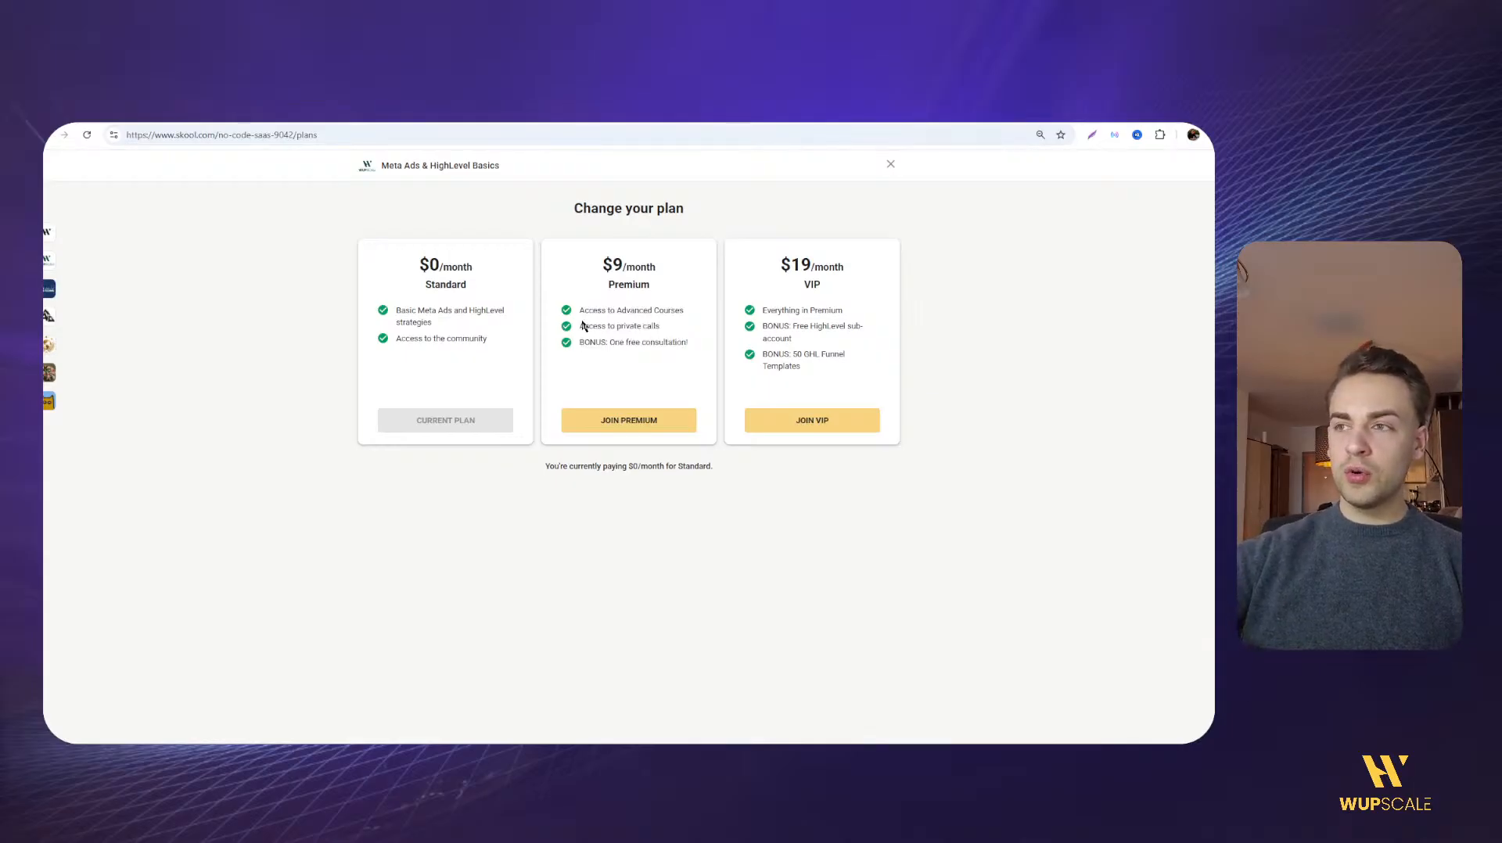
drag(573, 327, 690, 351)
click(654, 341)
drag(769, 269, 826, 263)
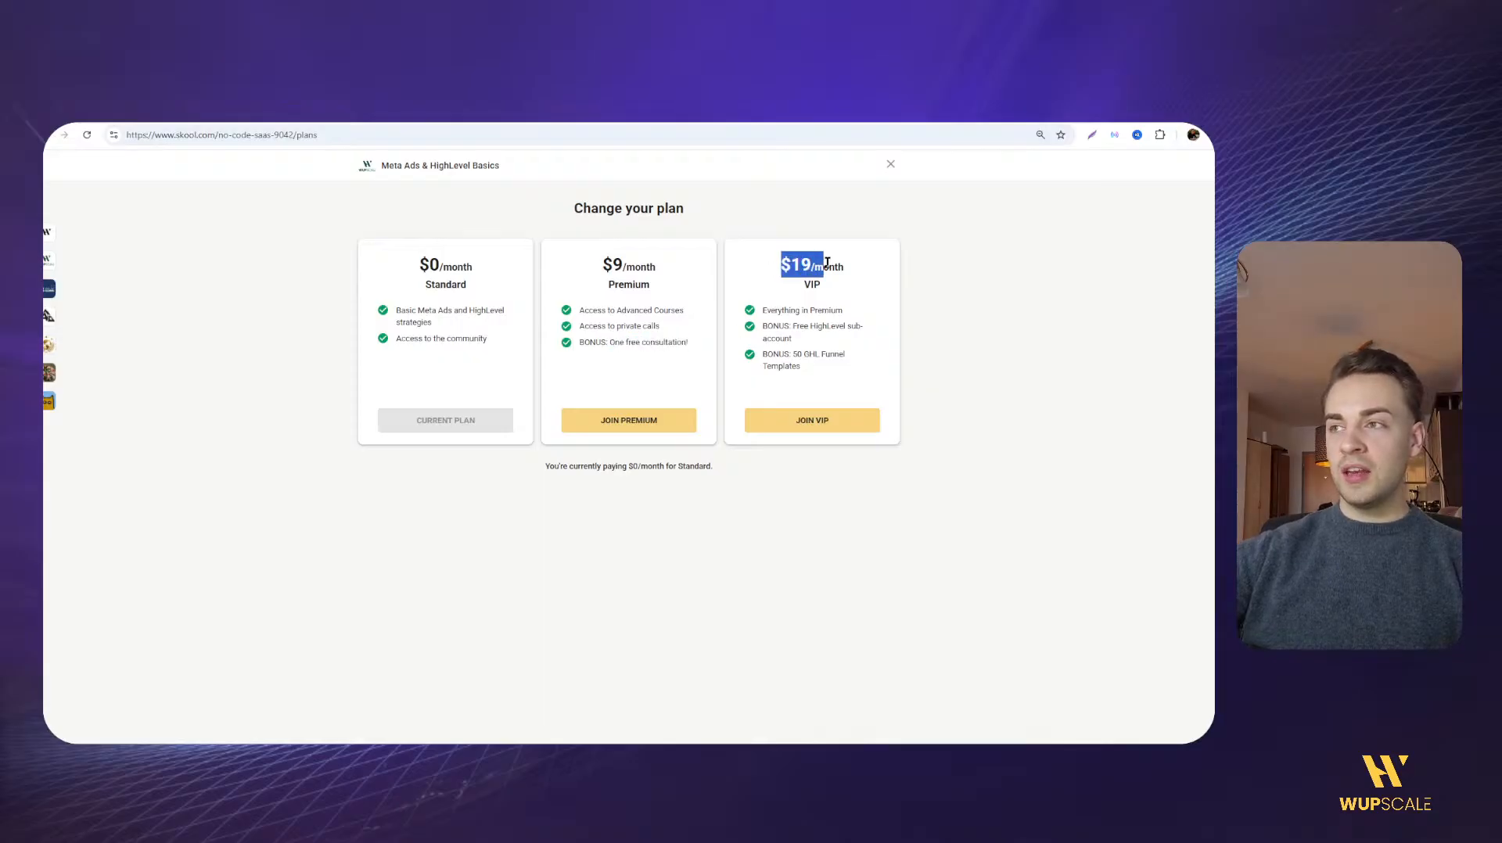
click(827, 262)
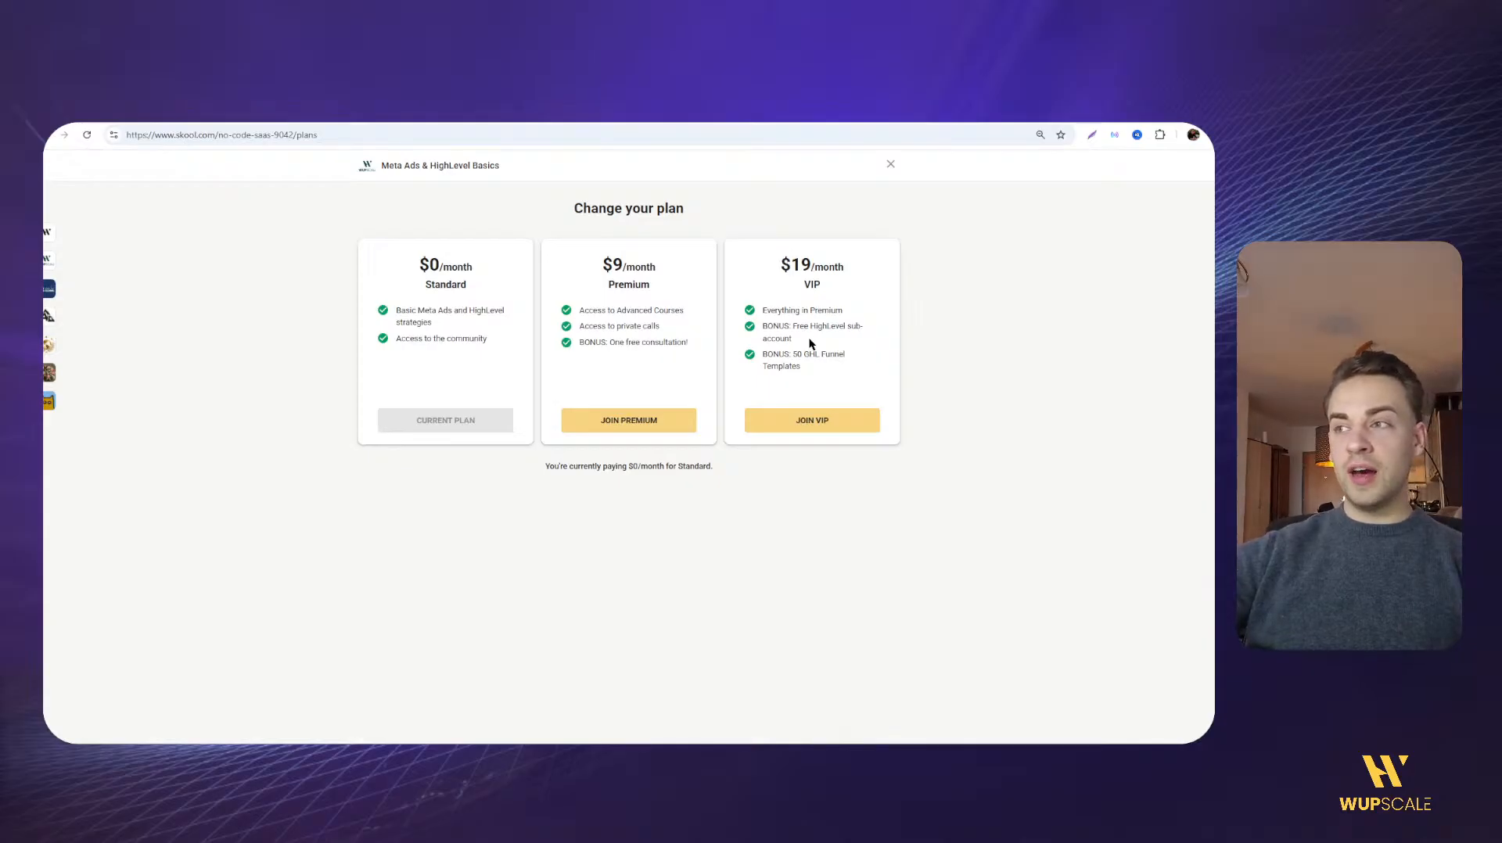
drag(812, 344, 795, 328)
click(789, 327)
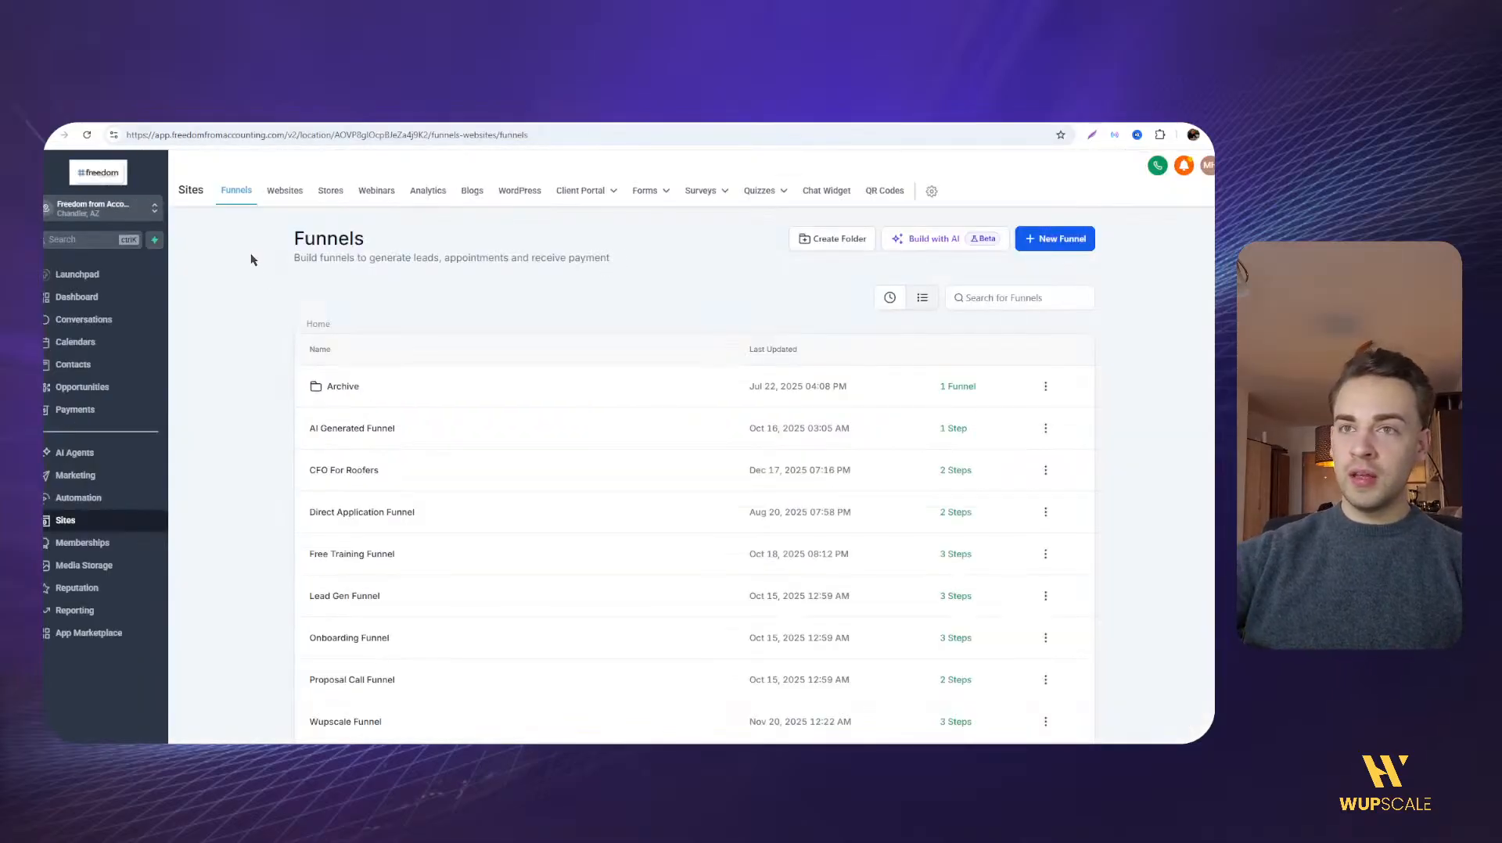
Highlight the heading and the description of the Funnels page to point out what funnels are for
drag(294, 258, 366, 239)
click(637, 262)
click(285, 233)
click(582, 253)
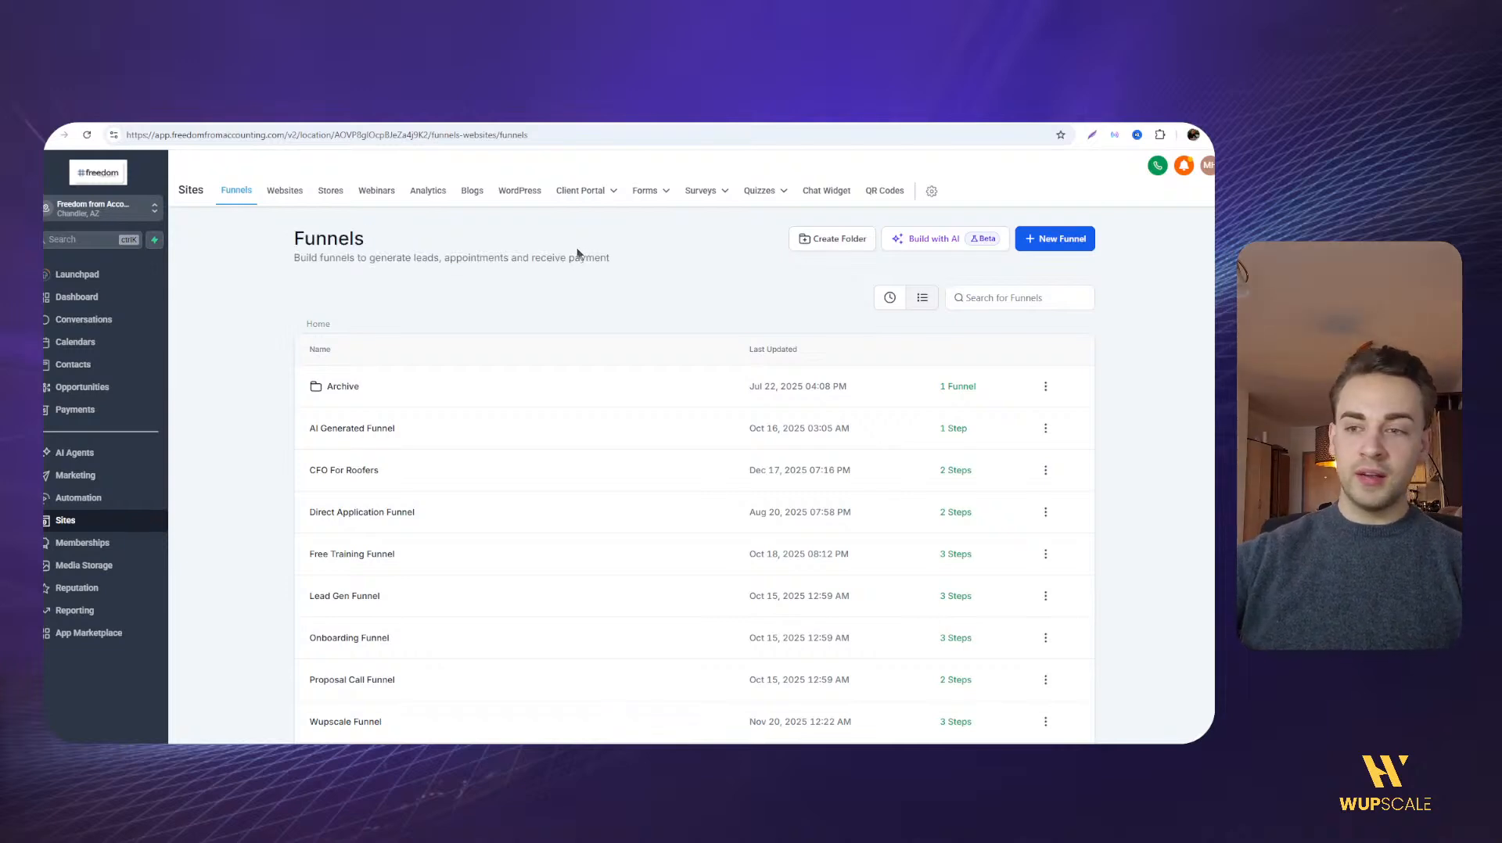
drag(278, 256, 614, 250)
click(630, 257)
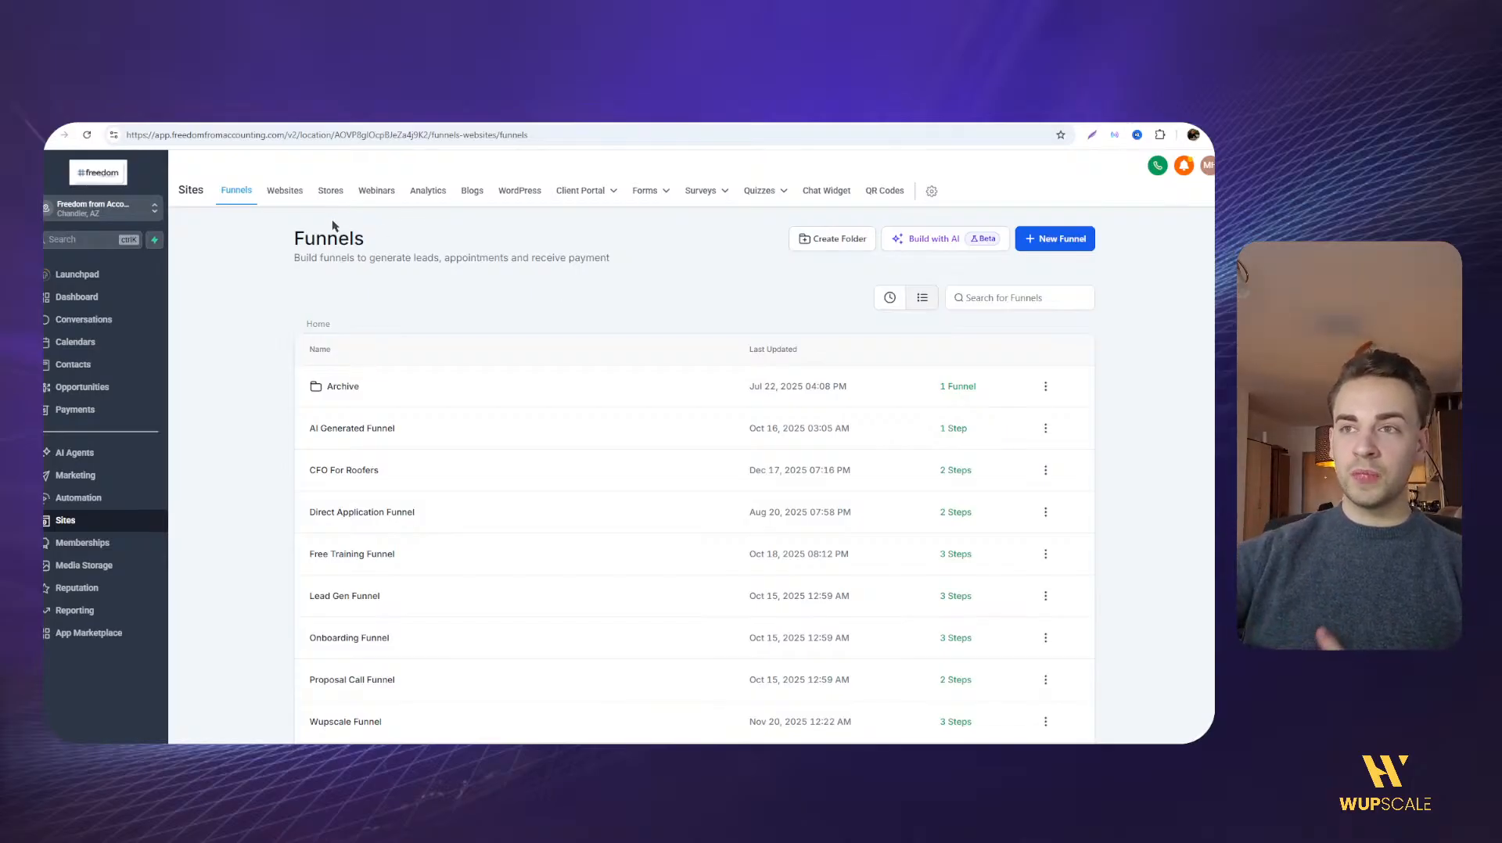
drag(298, 234, 412, 251)
click(368, 241)
click(350, 292)
Open Wupscale Funnel 2 (Free Consult) from the funnel list and open its Apply step in the page editor
scroll(344, 469, down, 2)
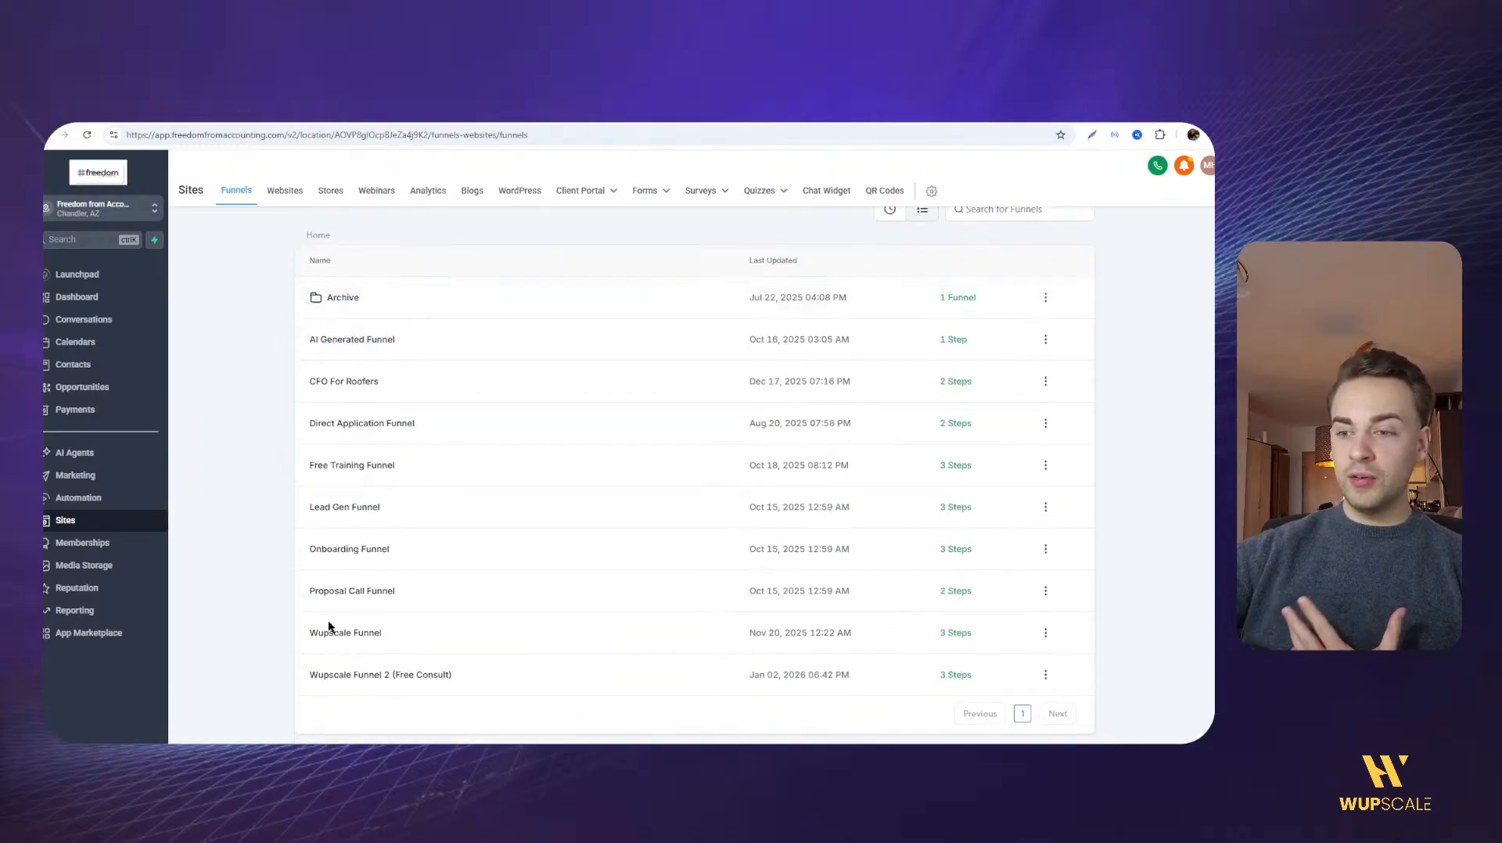
click(353, 676)
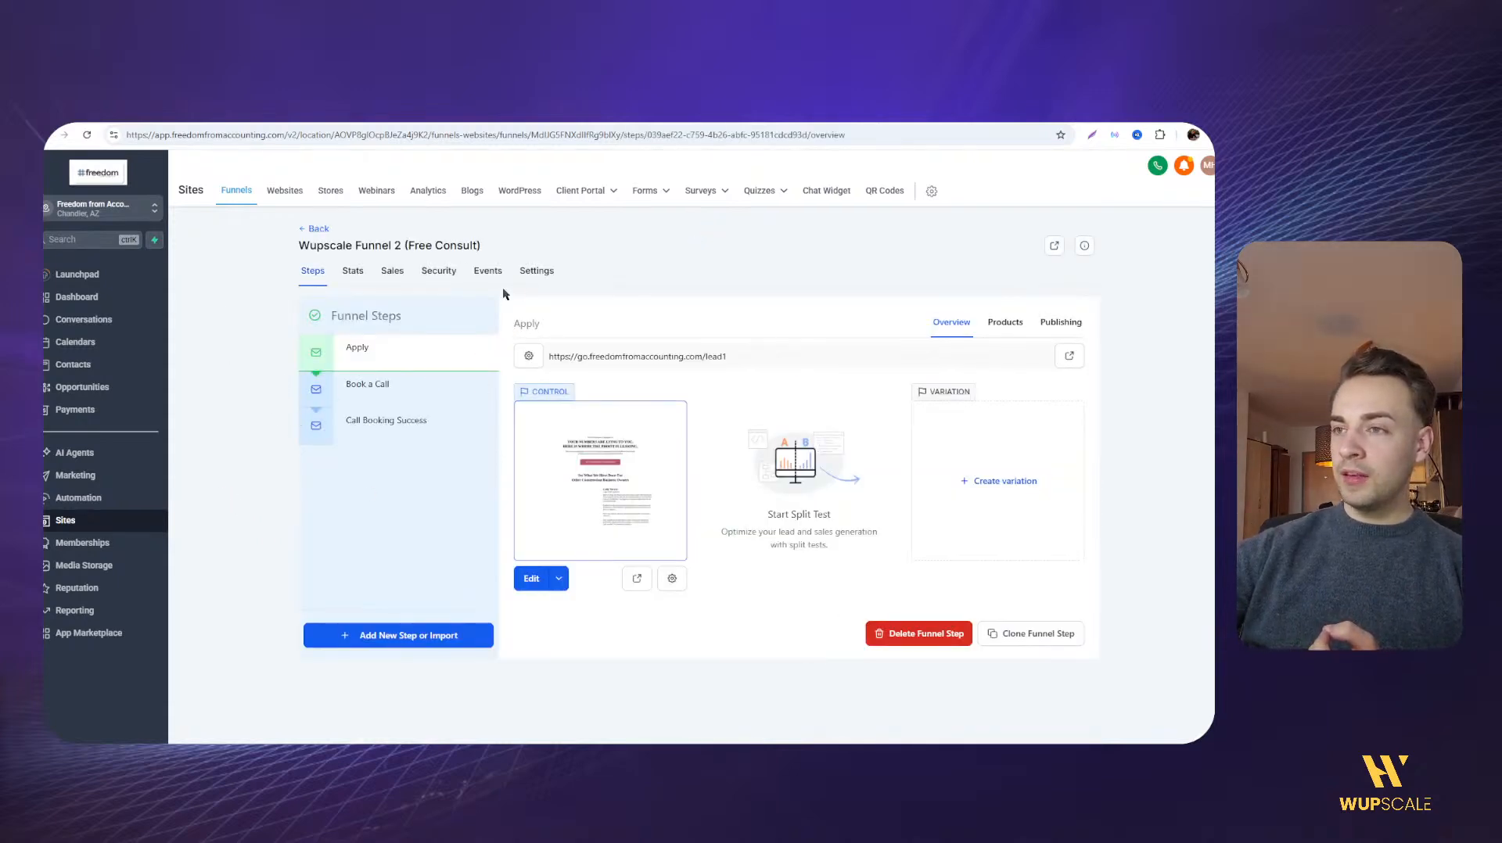
click(533, 580)
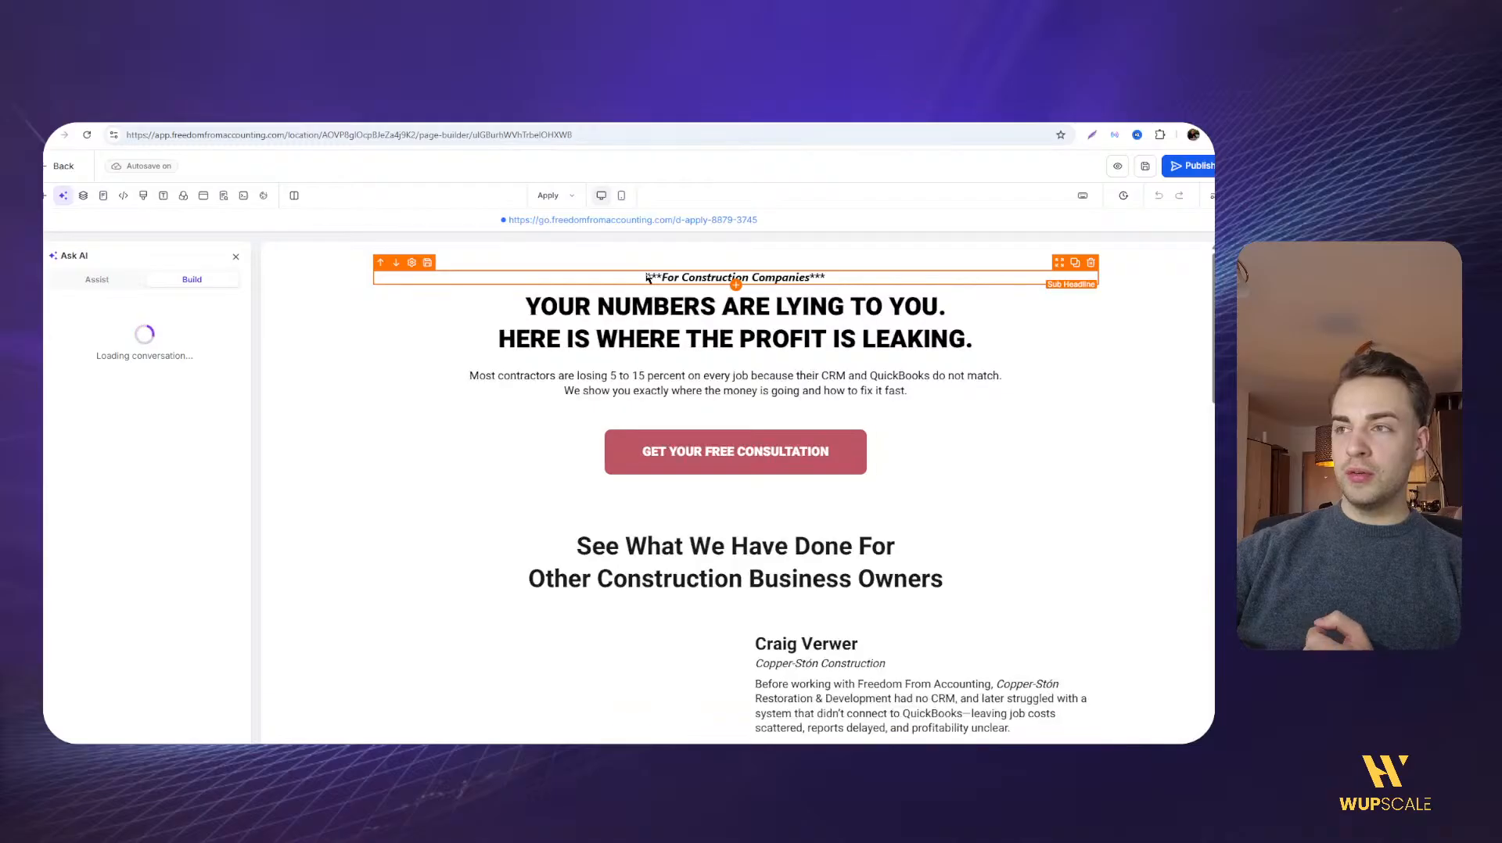
Examine the Apply page's construction companies subheadline, its main headline and the action settings of the free consultation button
drag(645, 277, 777, 276)
click(689, 333)
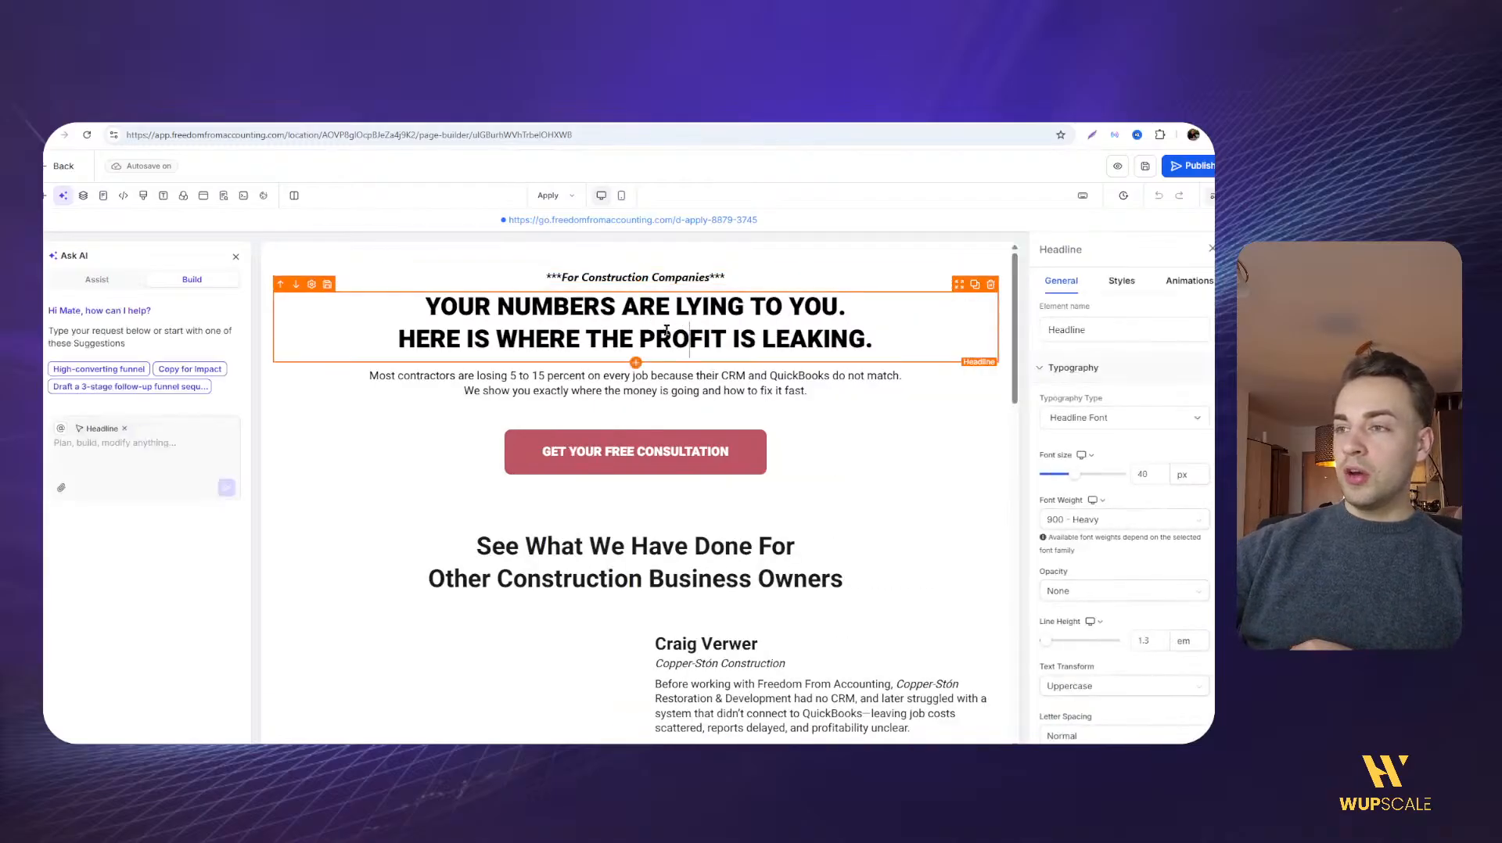
click(435, 315)
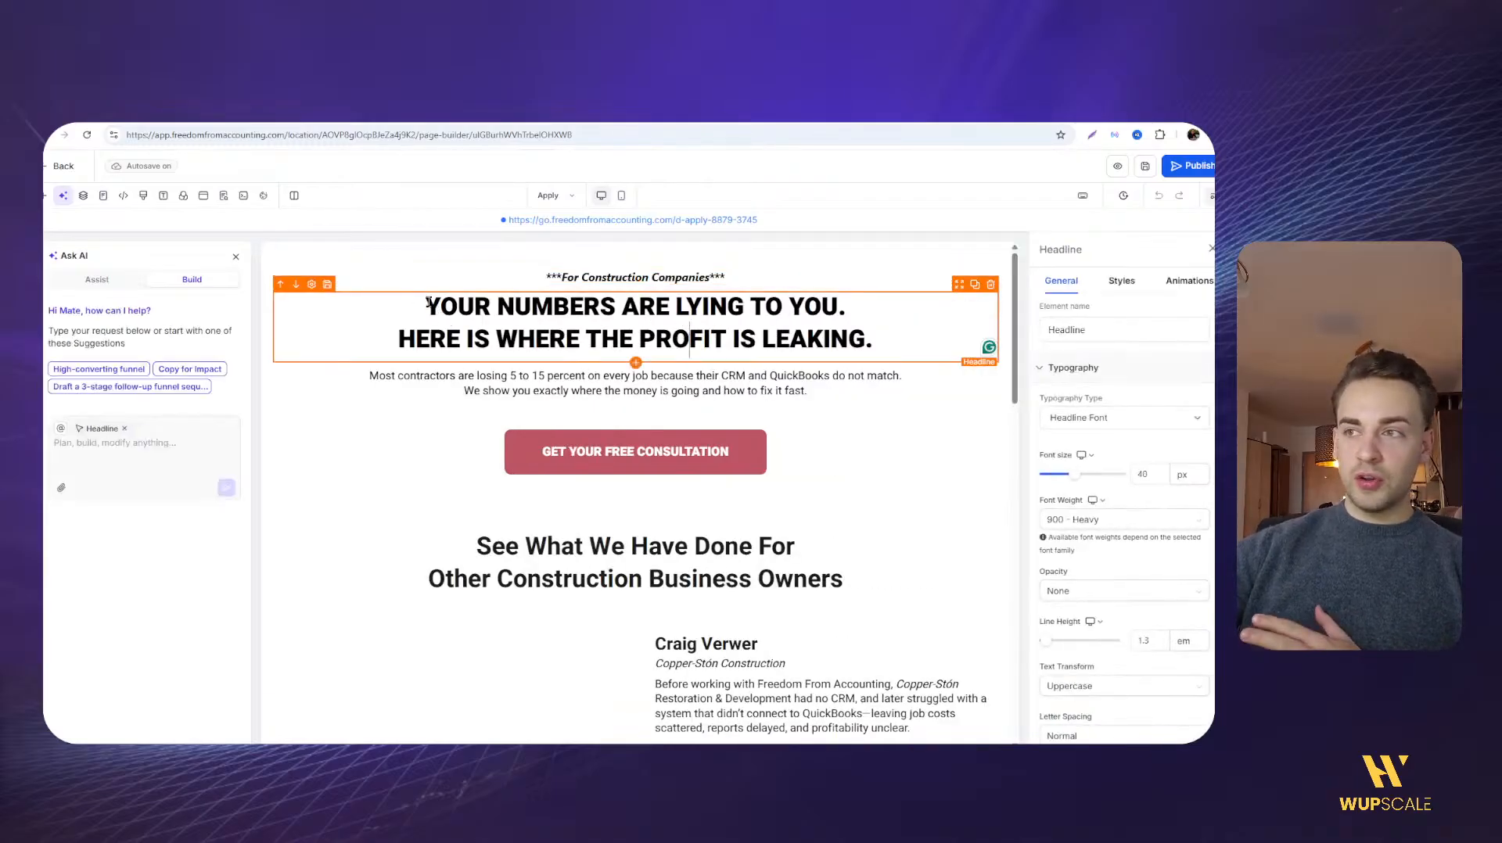
drag(704, 325, 909, 345)
click(907, 345)
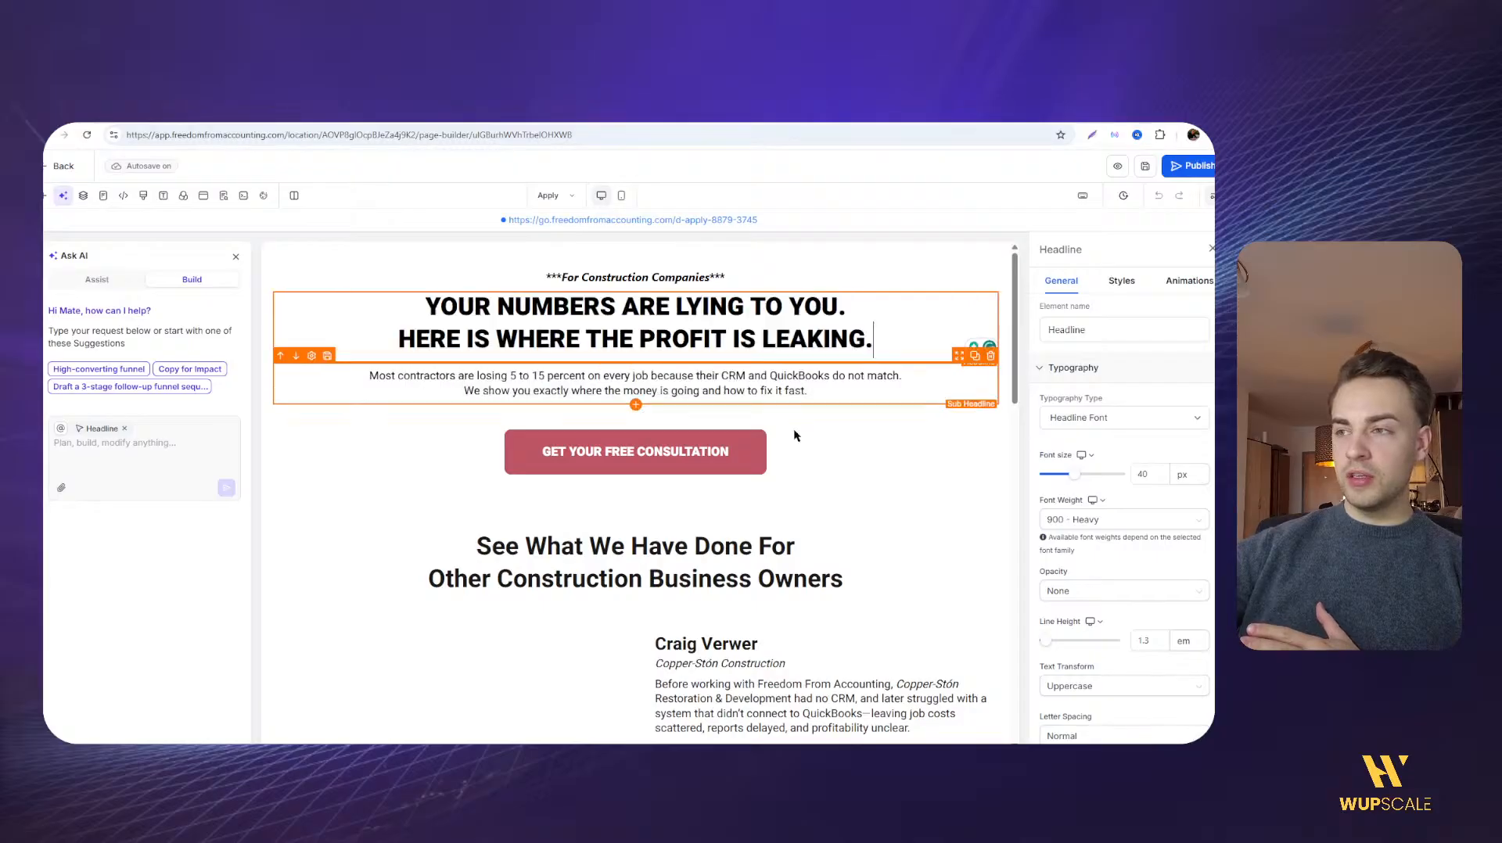
click(687, 436)
scroll(1074, 475, down, 5)
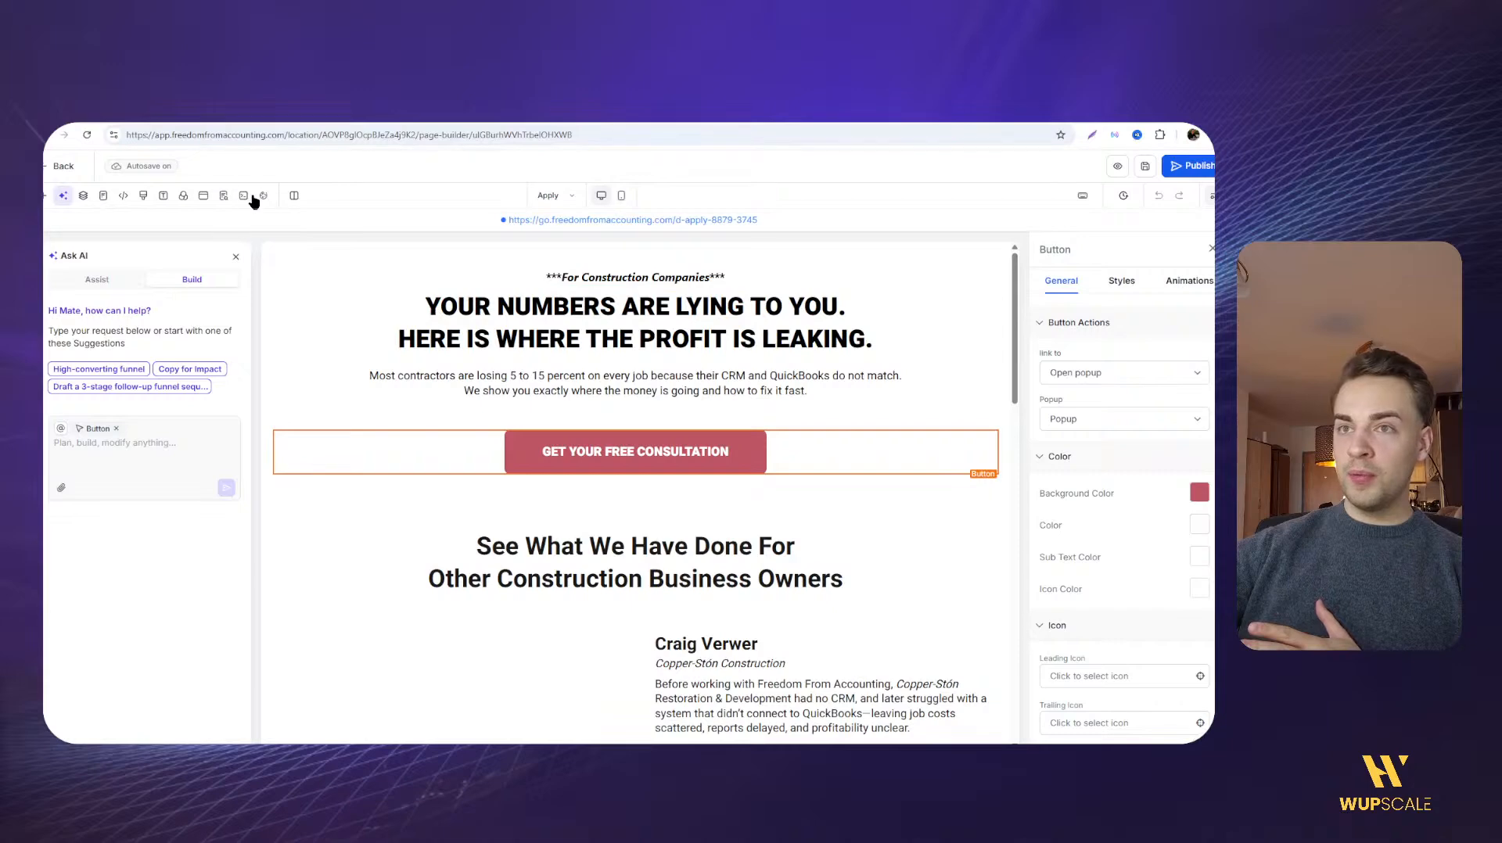
View the Apply page's popup with the consultation booking form, and close it again
click(203, 196)
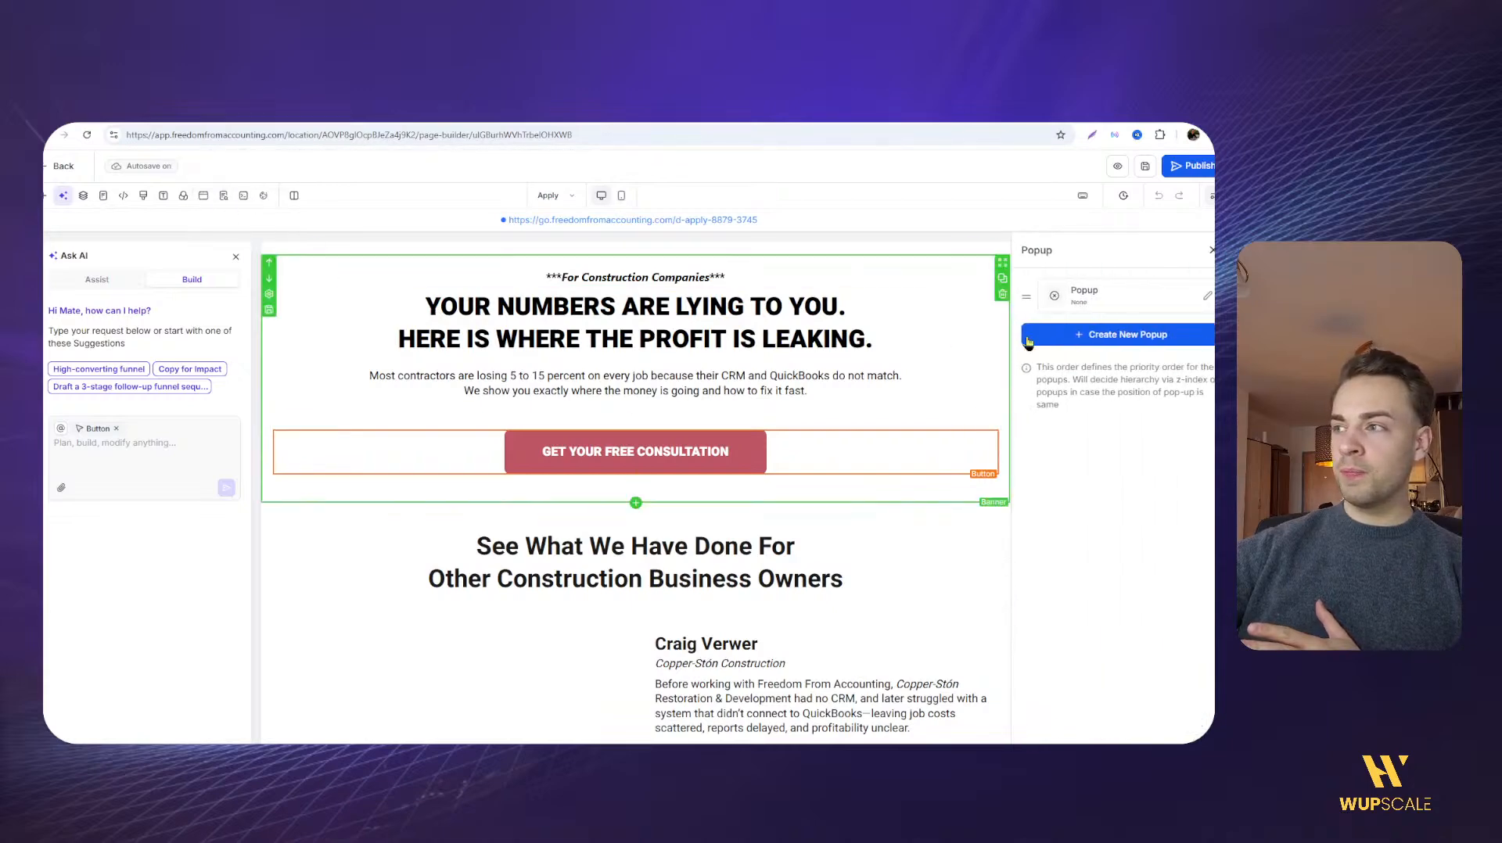
click(1028, 340)
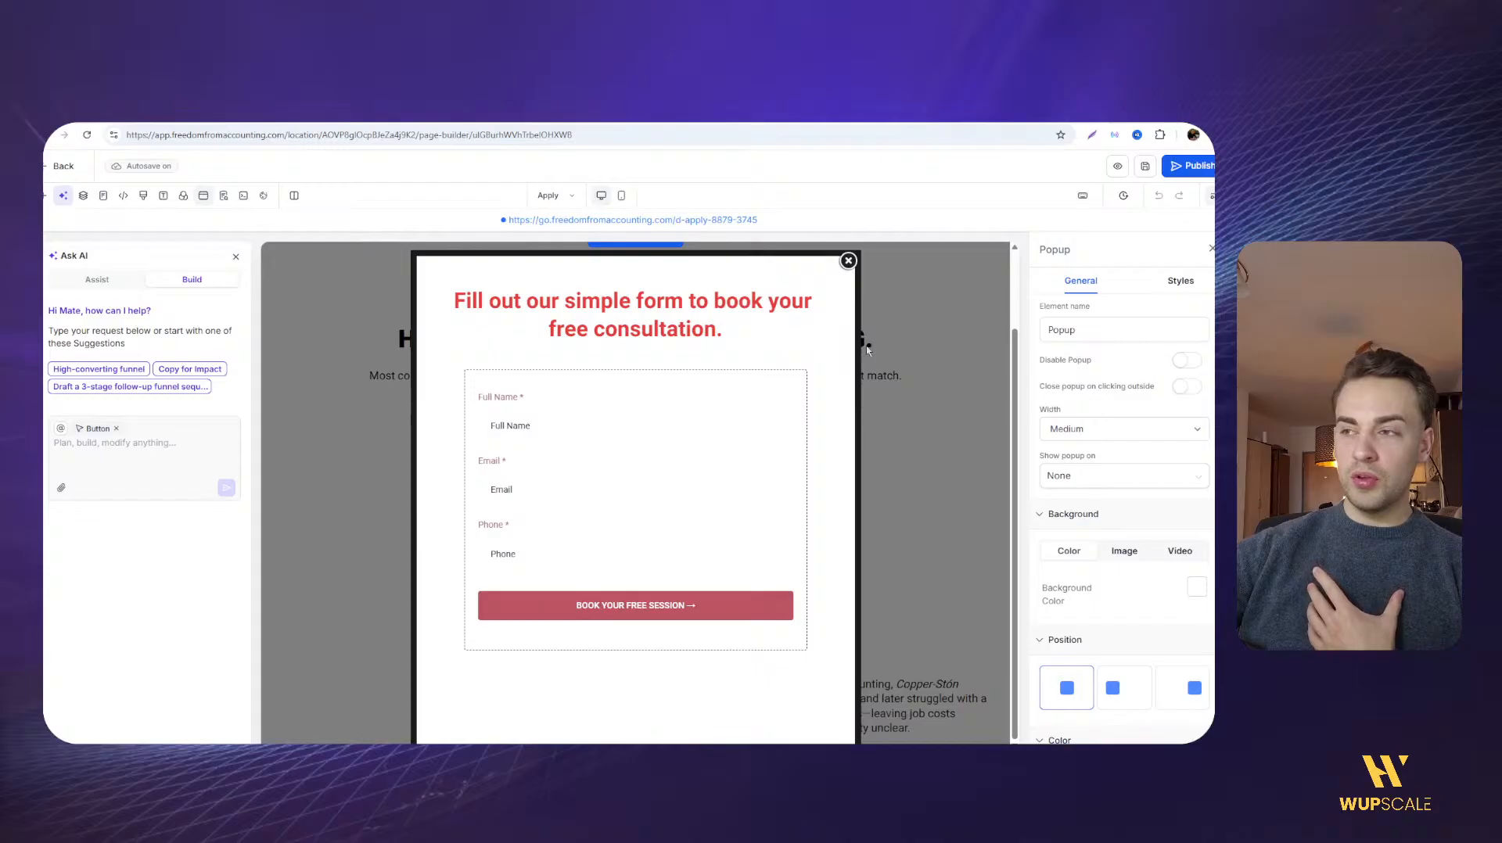
click(847, 261)
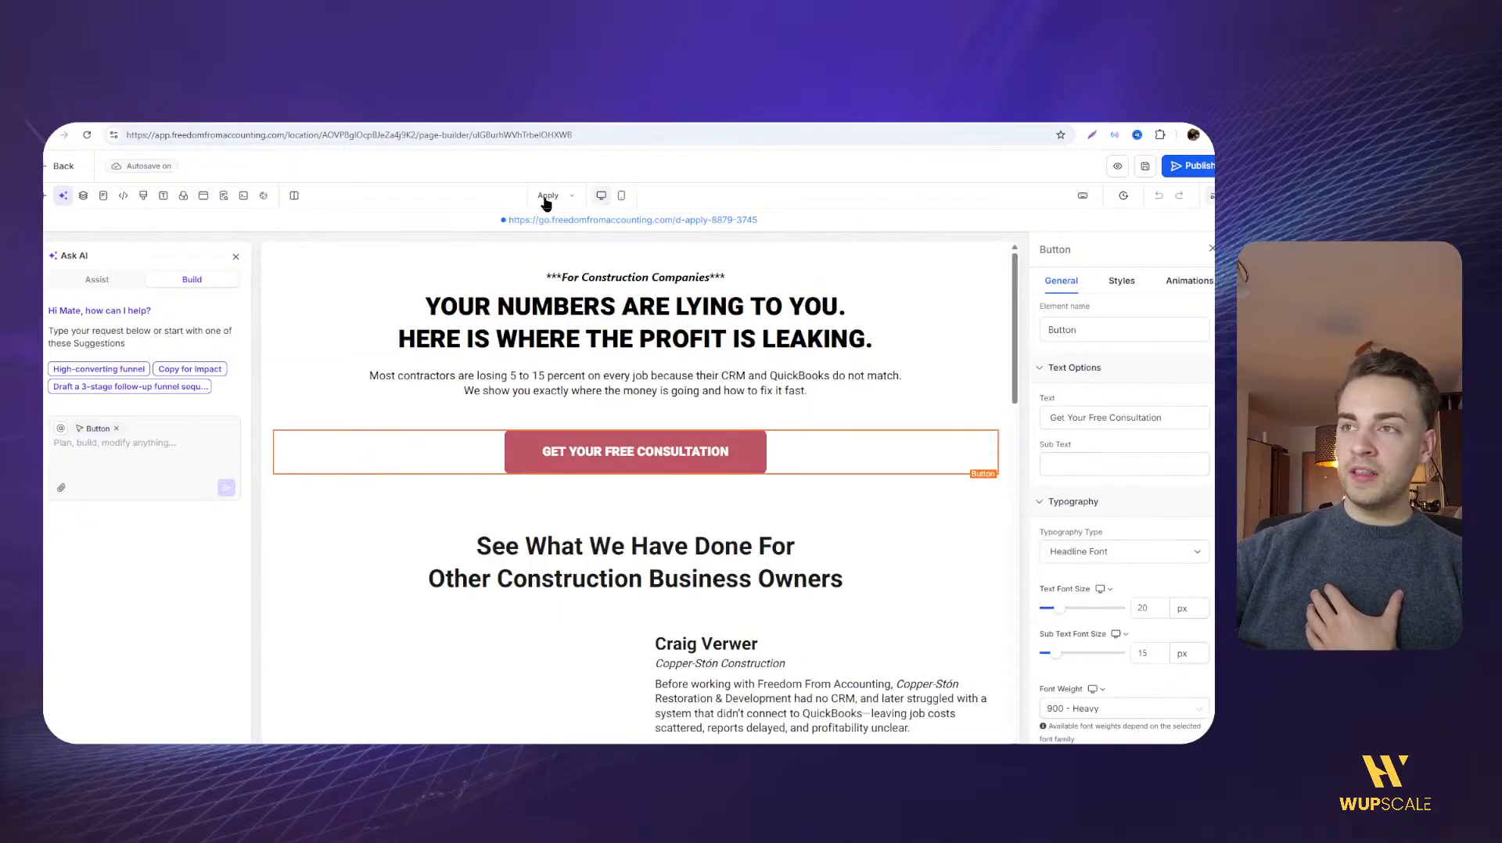
Switch the editor to the Book a Call page and examine its booking calendar and the client results section
click(546, 199)
click(94, 330)
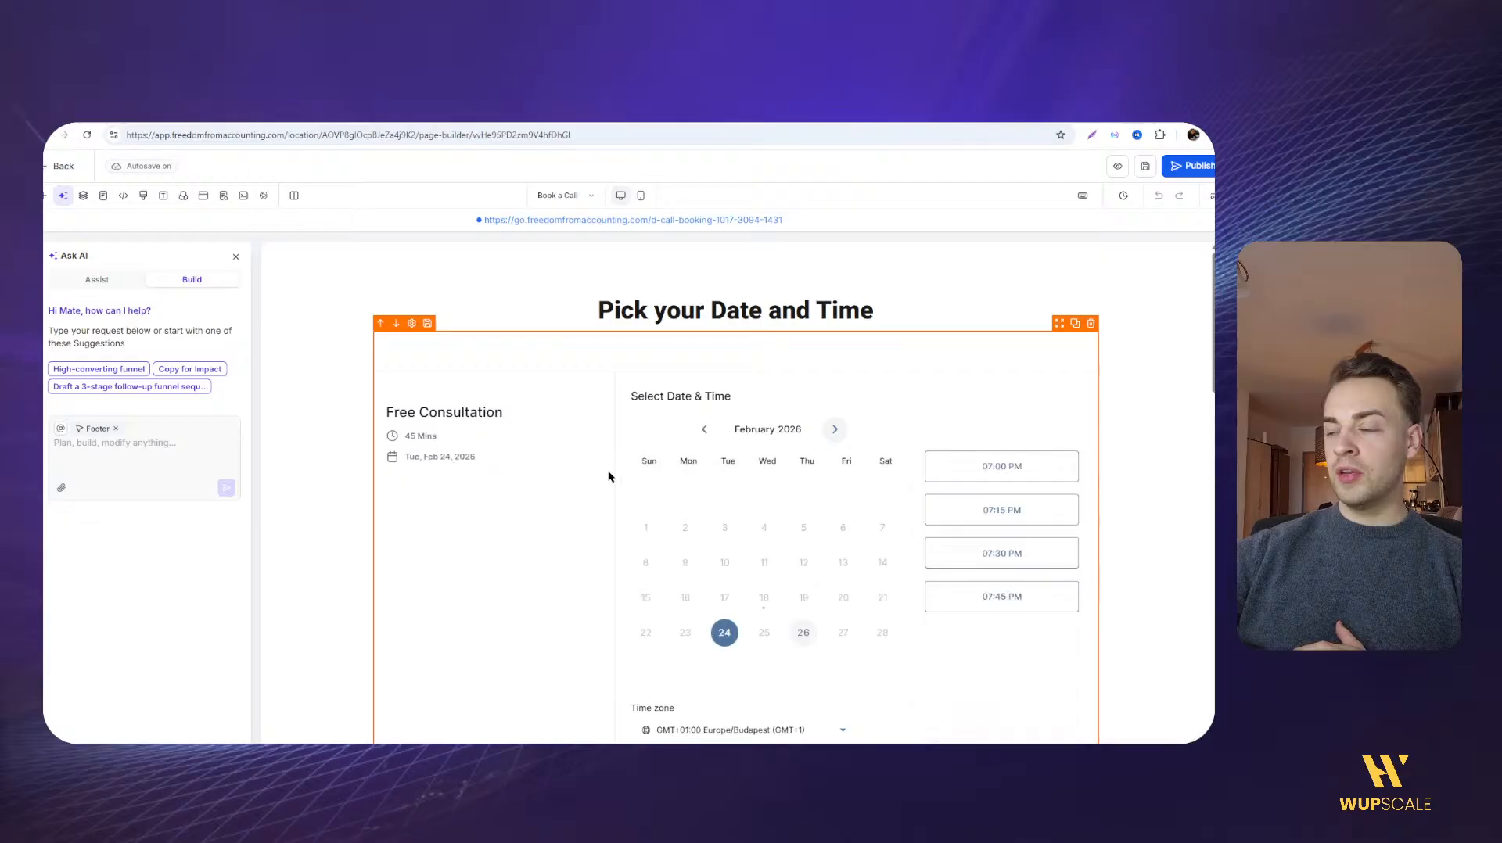
scroll(608, 471, down, 10)
scroll(607, 429, up, 2)
drag(542, 349, 795, 389)
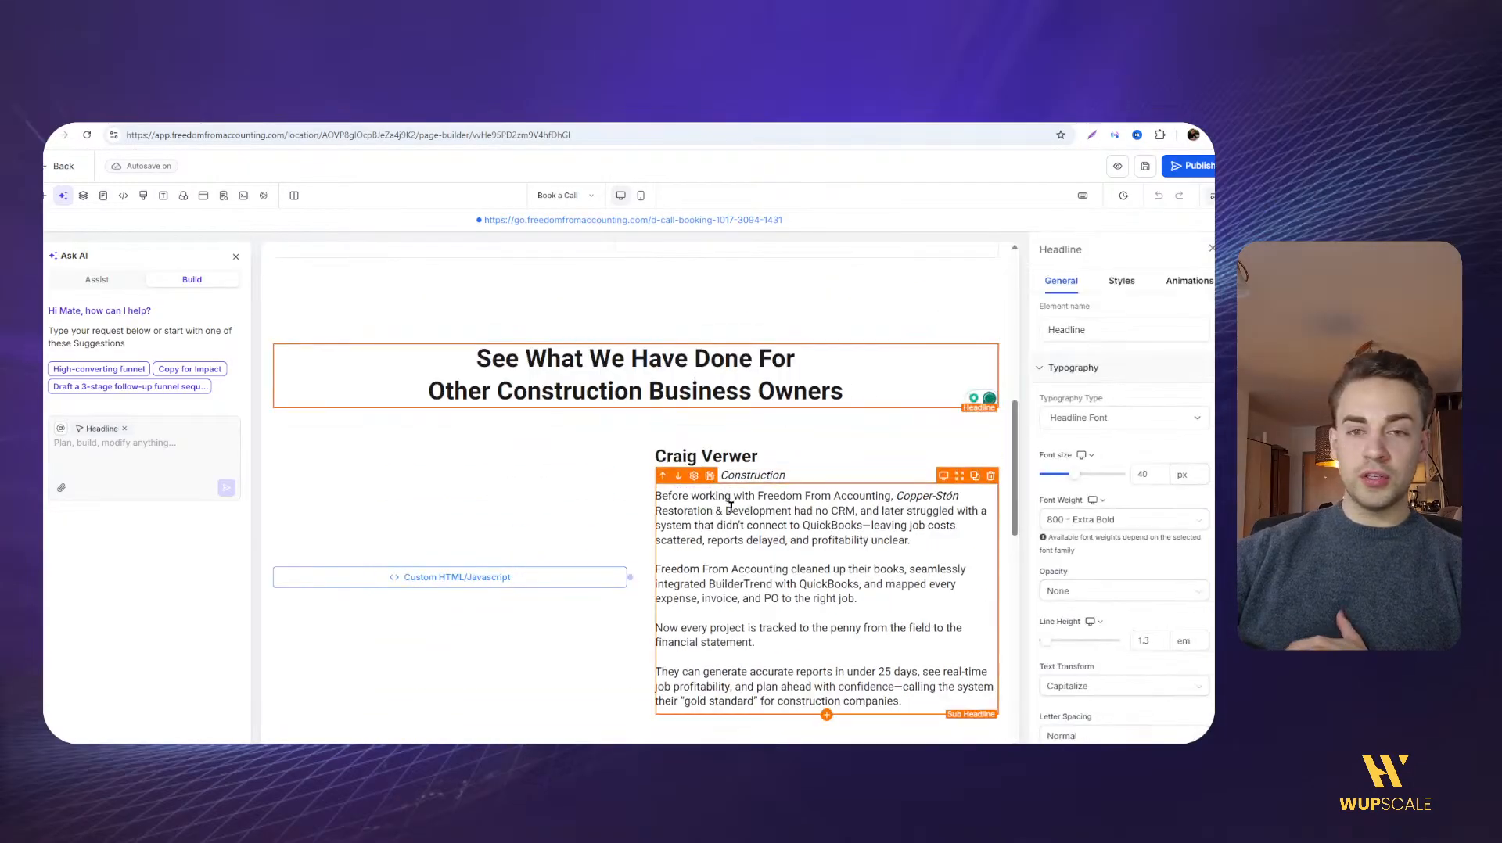
scroll(724, 505, up, 8)
scroll(735, 511, up, 3)
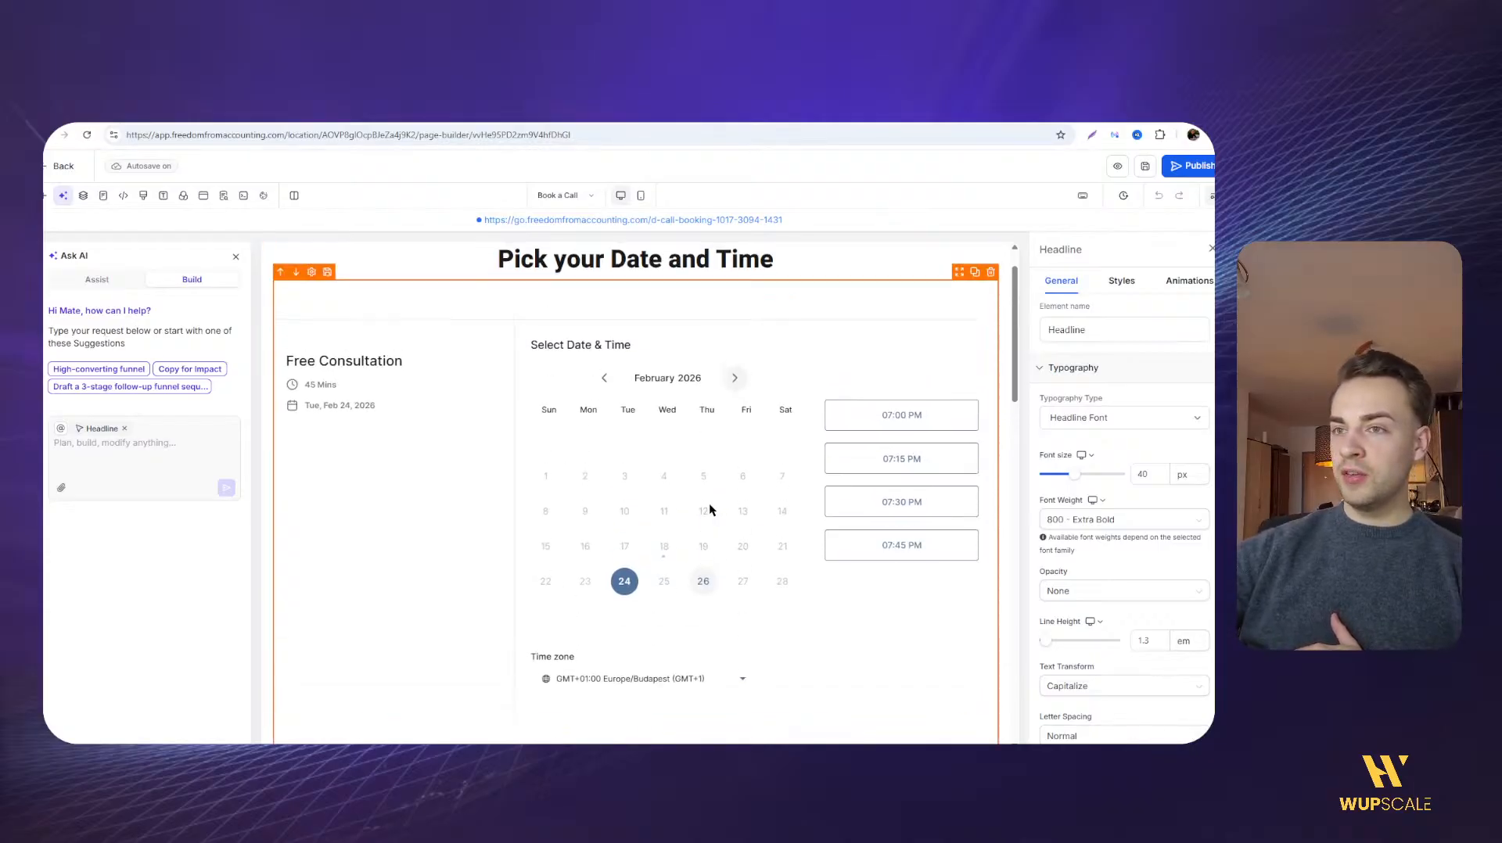
Switch the editor to the Call Booking Success page and examine its thank-you message and appointment confirmation steps
click(566, 195)
click(117, 353)
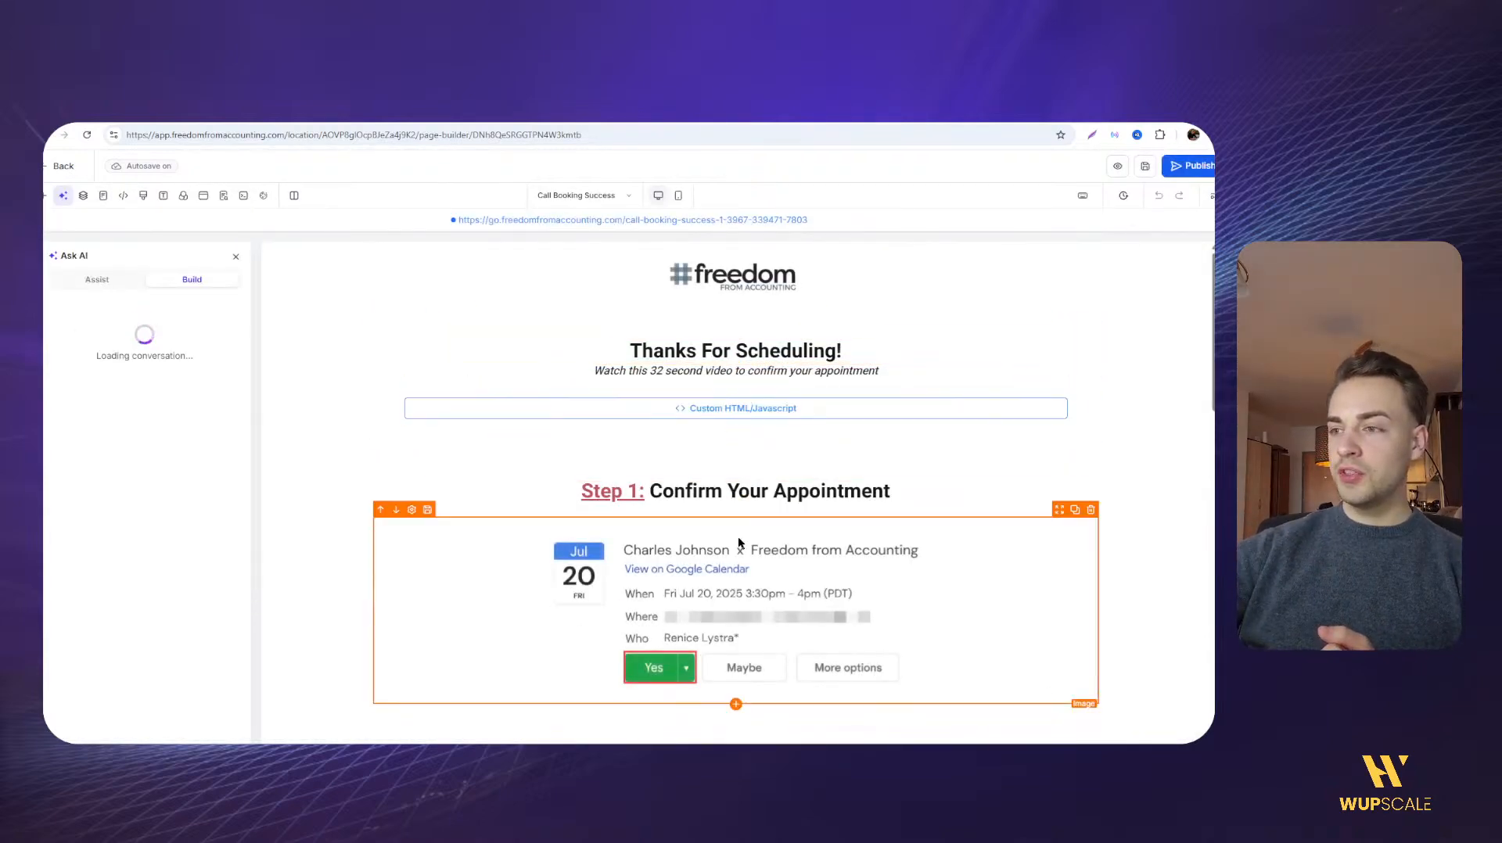
scroll(848, 510, down, 3)
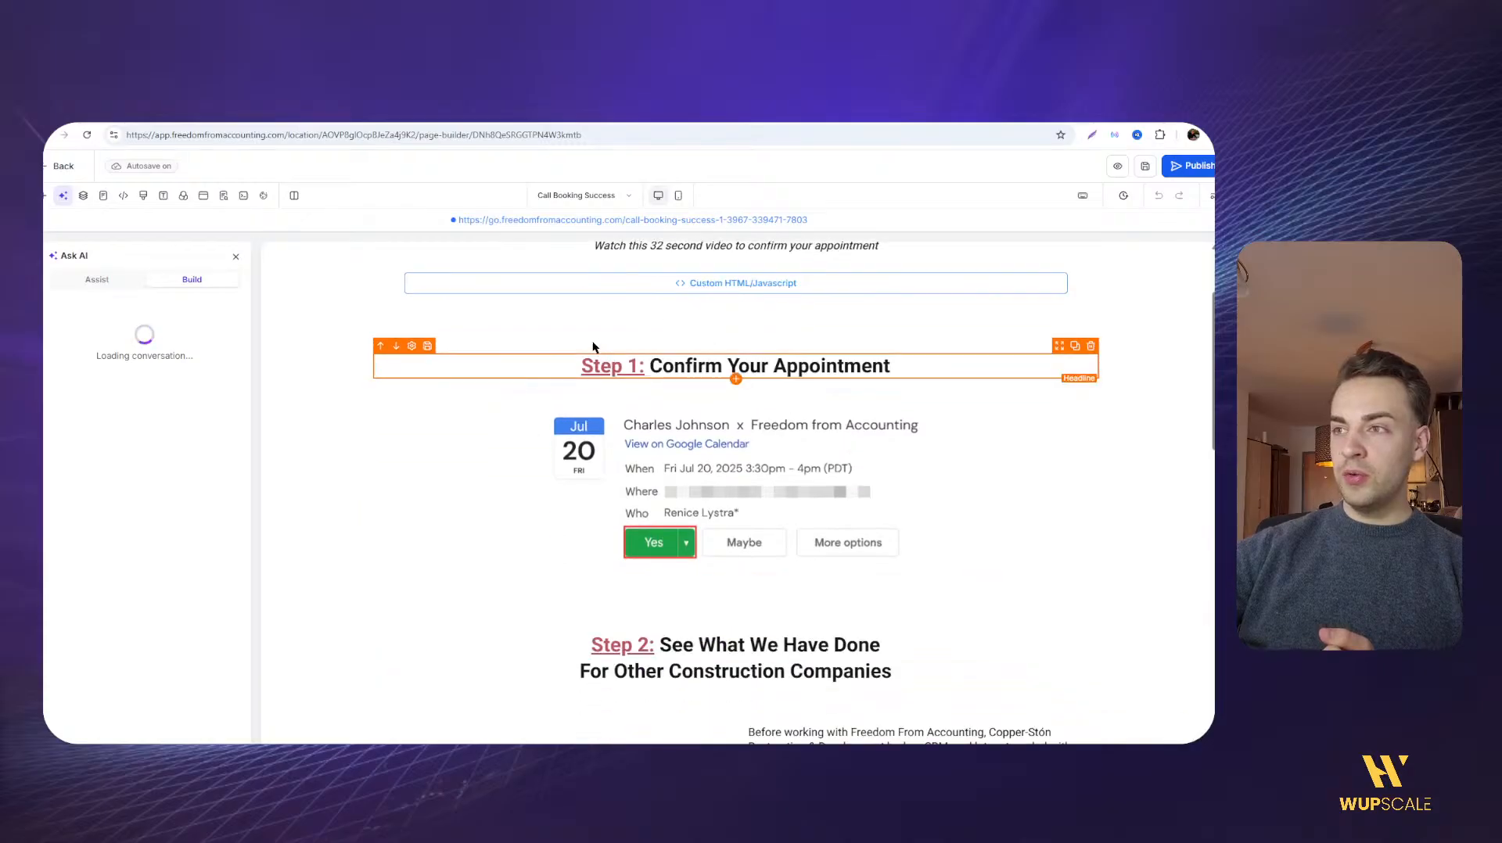
scroll(593, 347, up, 3)
Leave the page editor and open the account's list of automation workflows
click(46, 172)
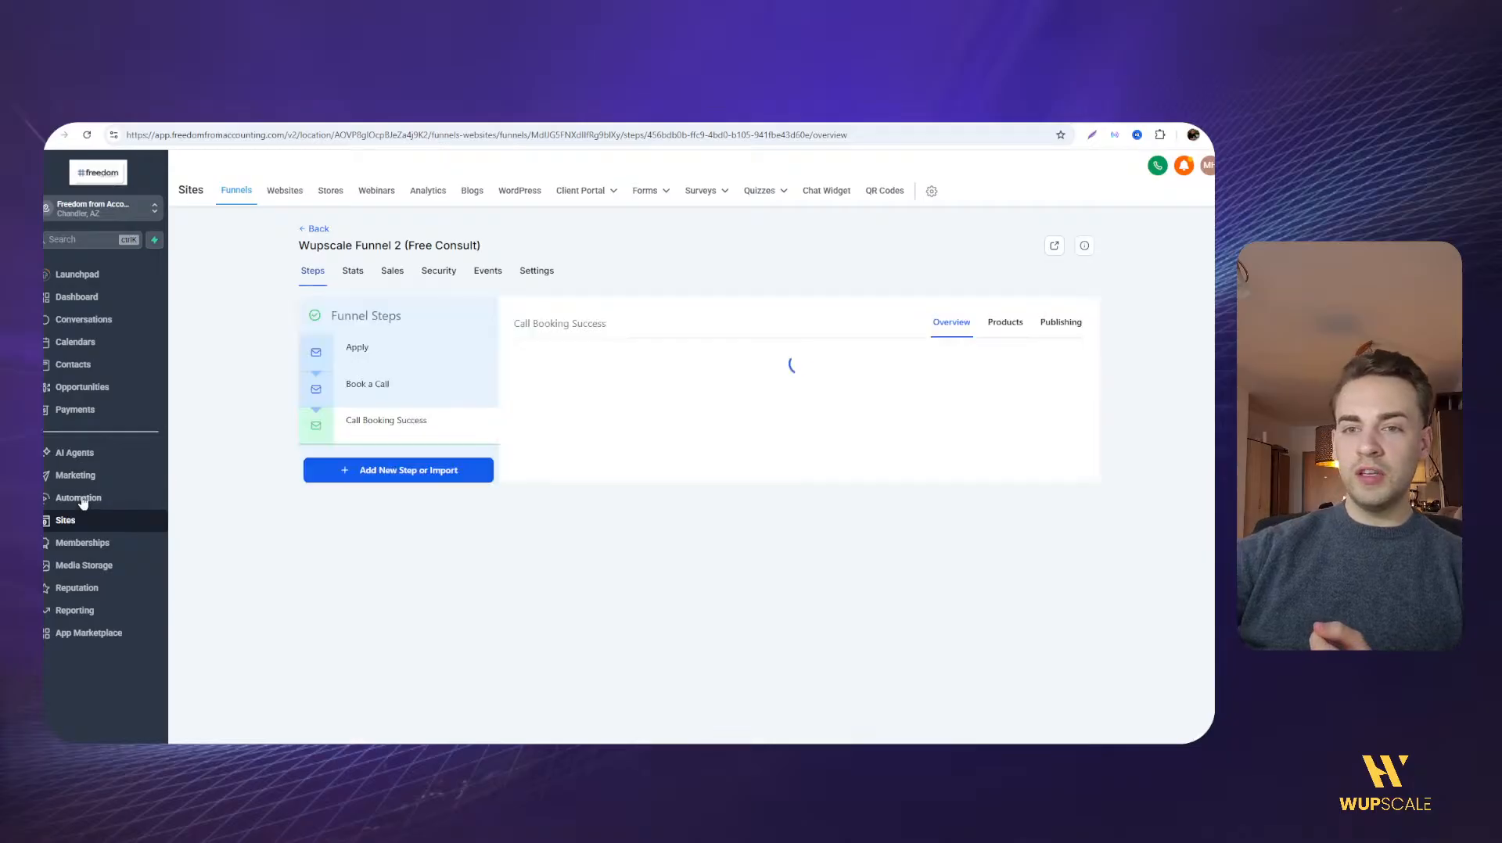
click(149, 499)
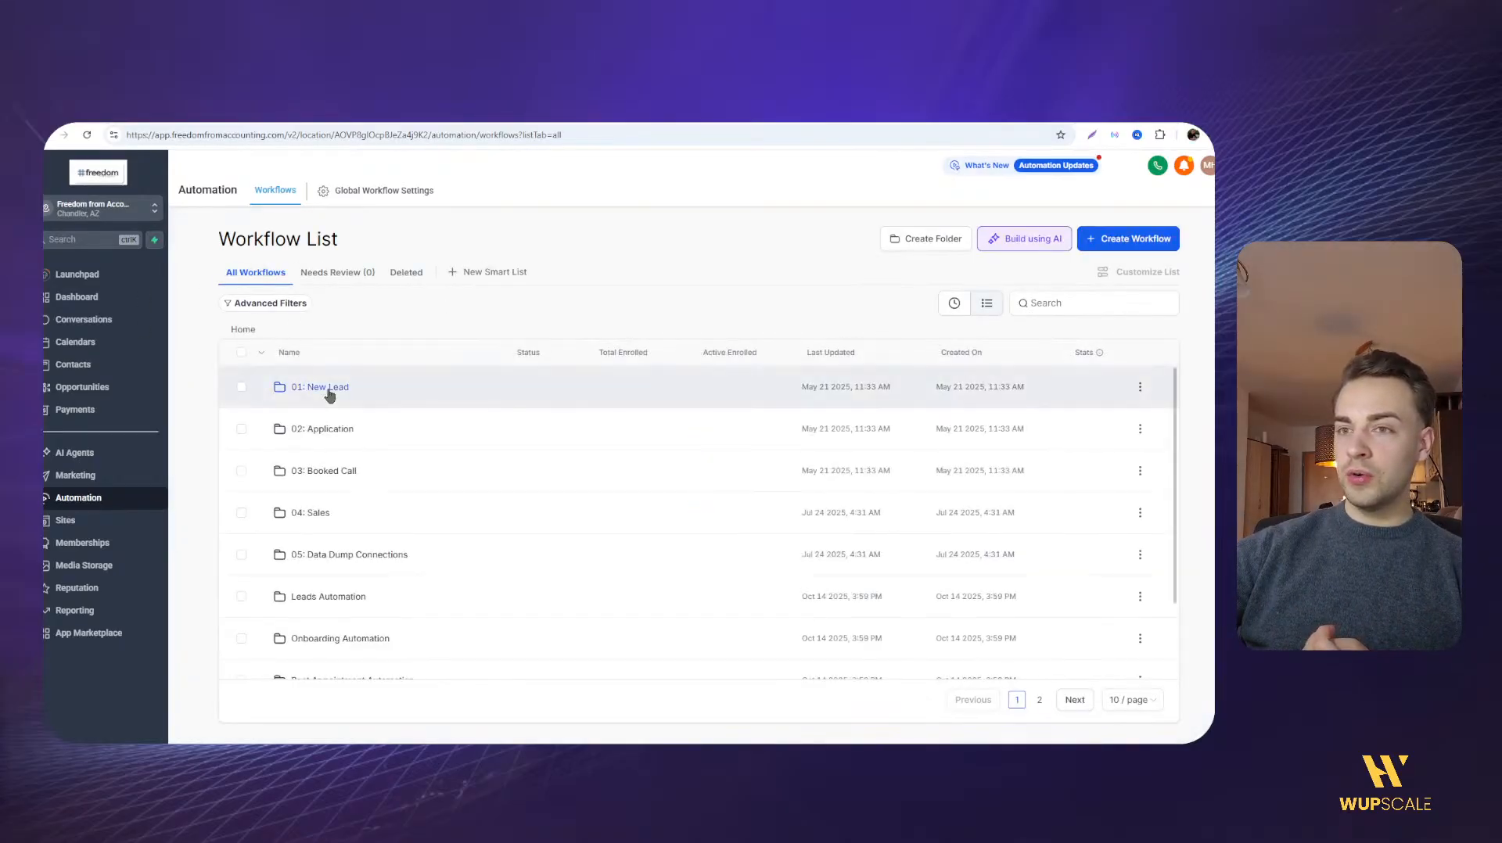
Open the 1.0 New Lead From Fill workflow in the 01: New Lead folder and examine its trigger and Create Or Update Opportunity action
click(320, 387)
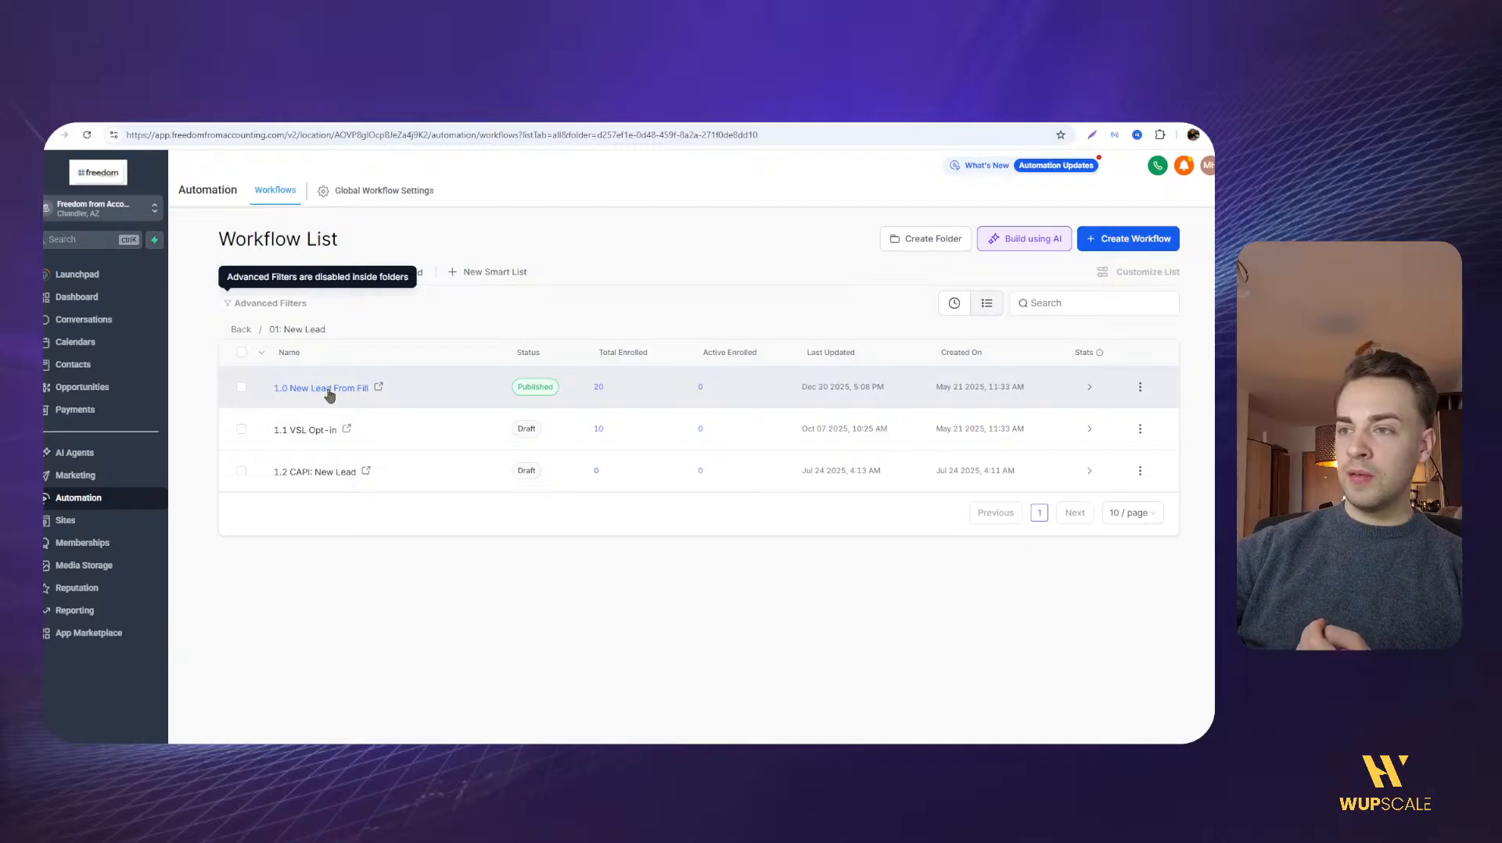
click(329, 391)
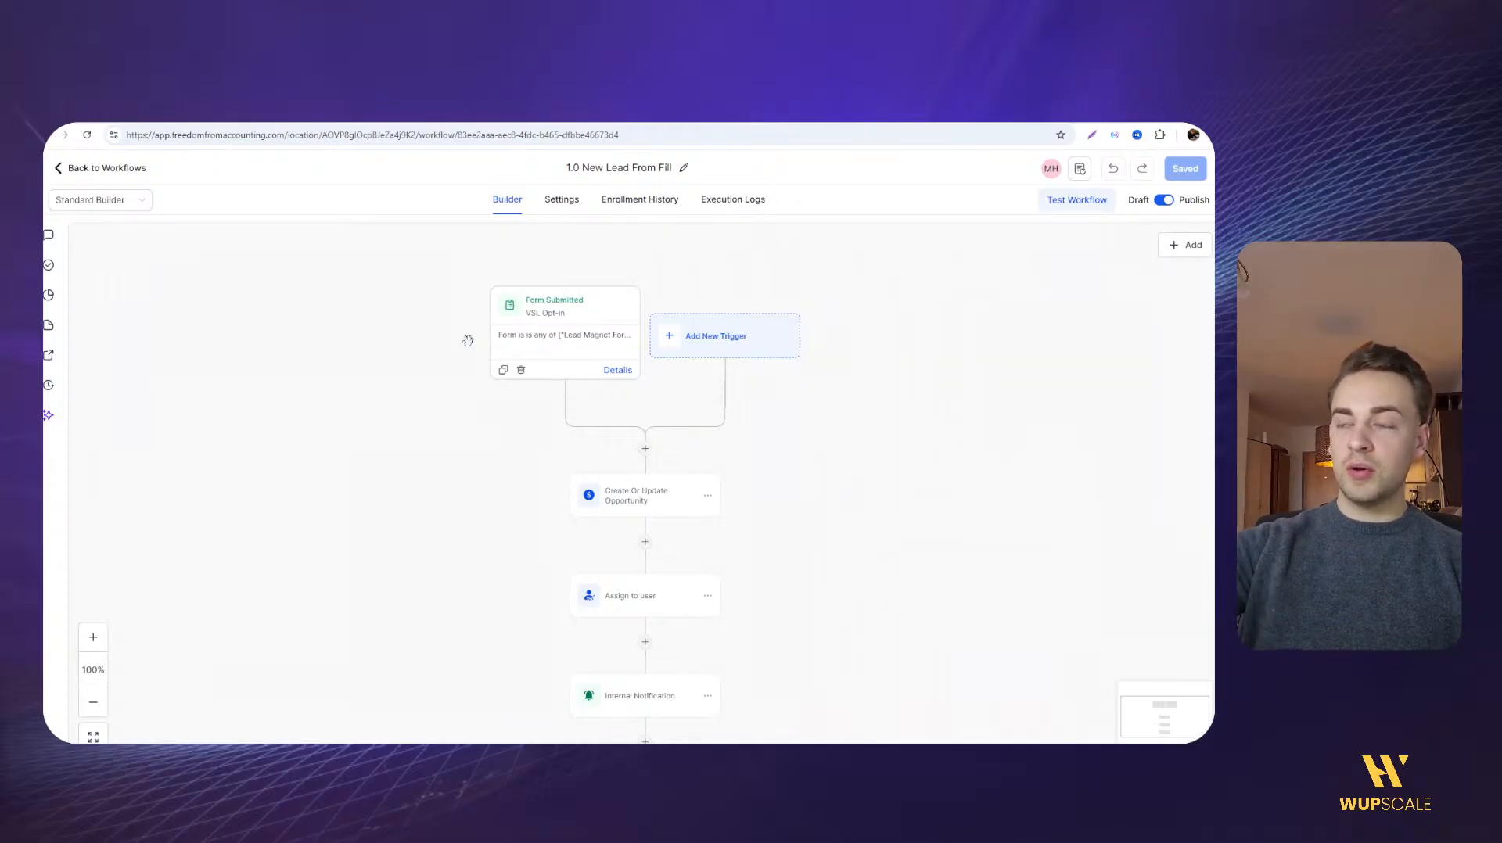
scroll(468, 340, down, 3)
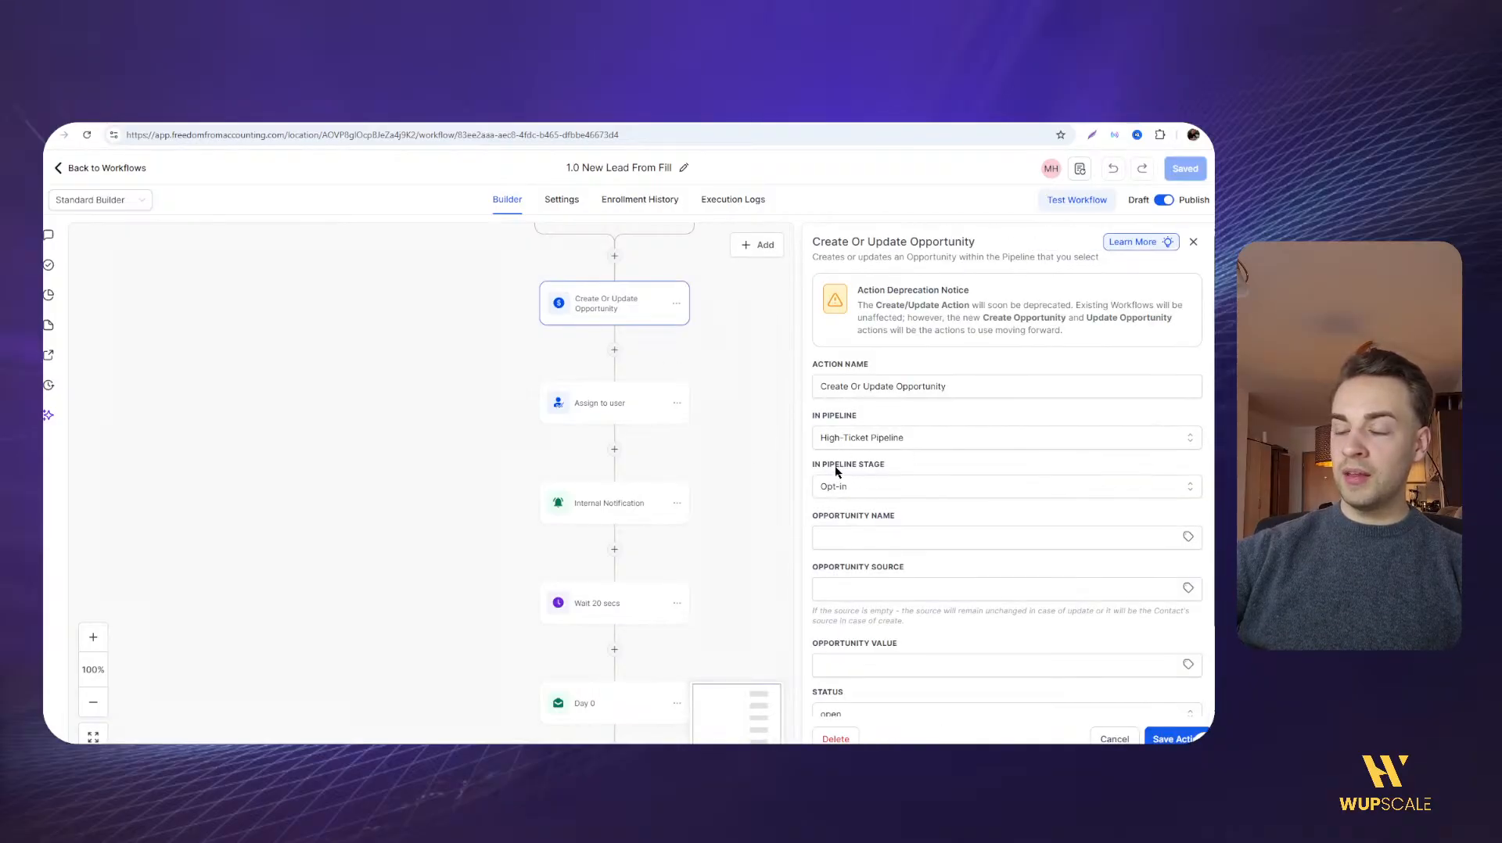
drag(408, 501, 416, 389)
drag(421, 302, 431, 345)
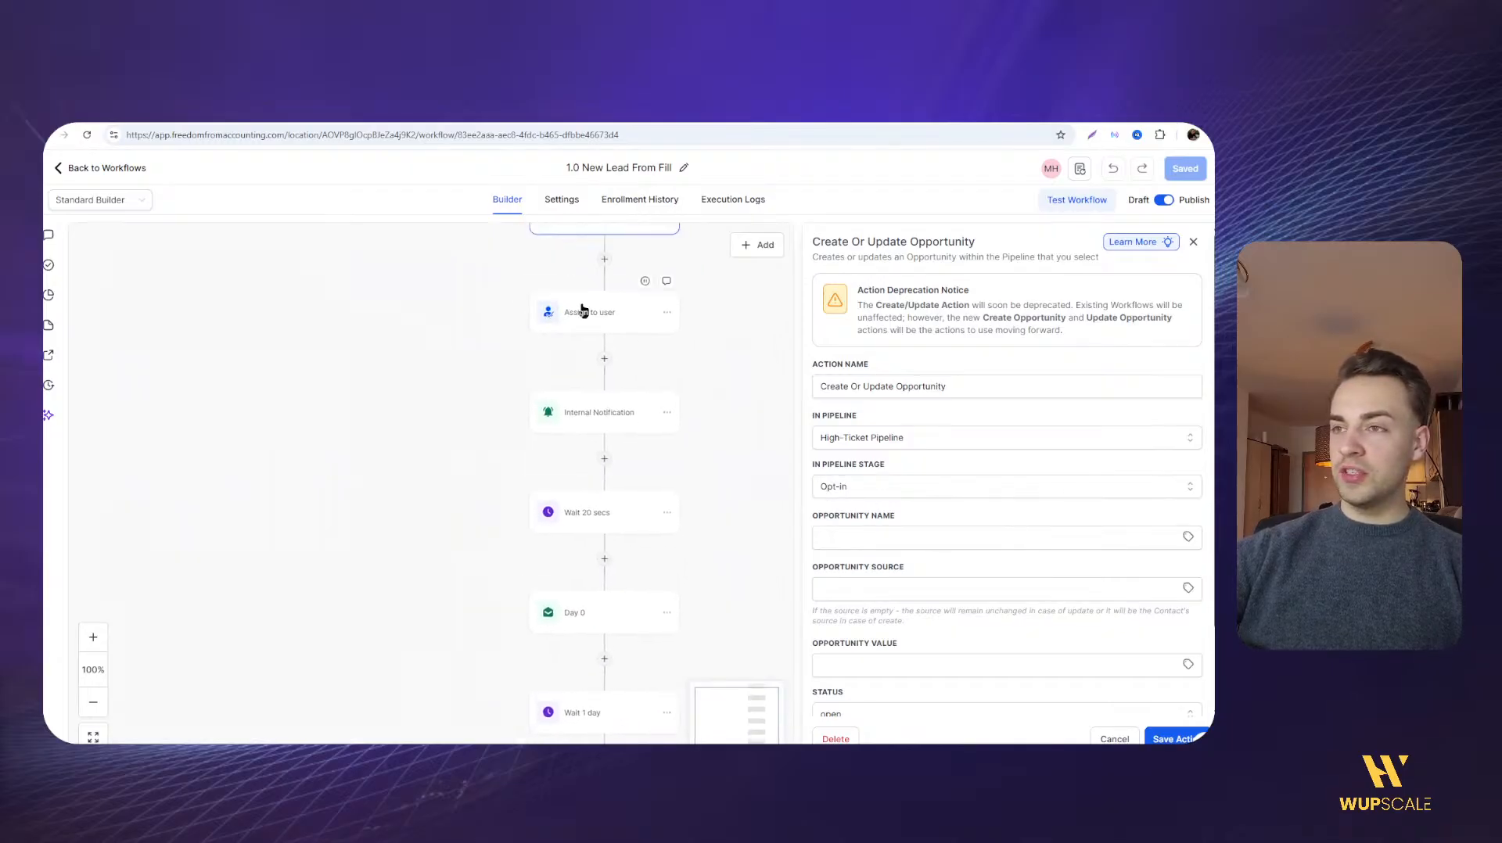
Examine the Internal Notification action's e-mail settings and its message to the team about the new lead
click(570, 416)
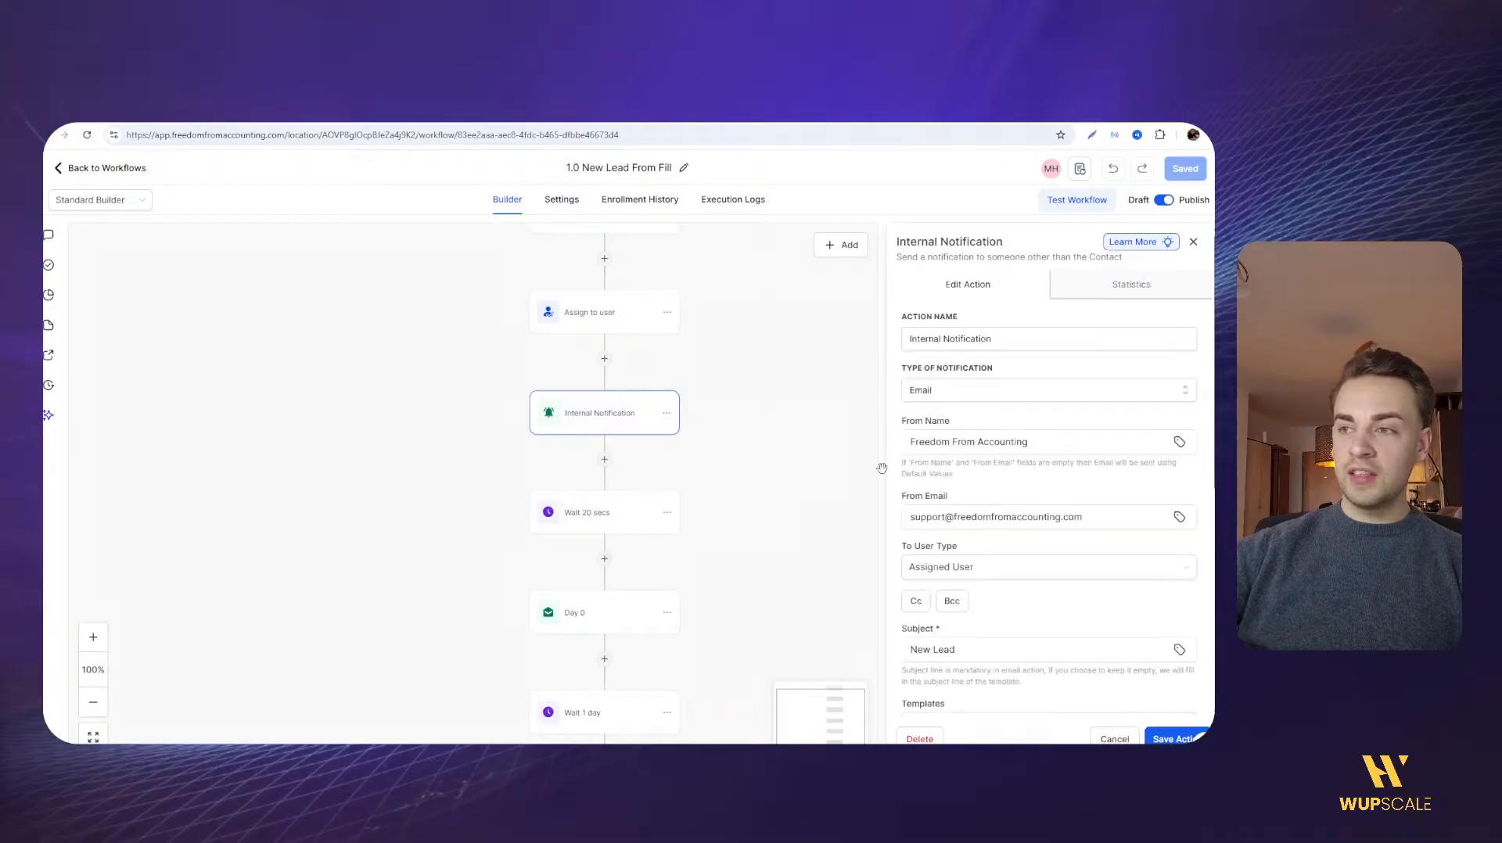
scroll(957, 521, down, 5)
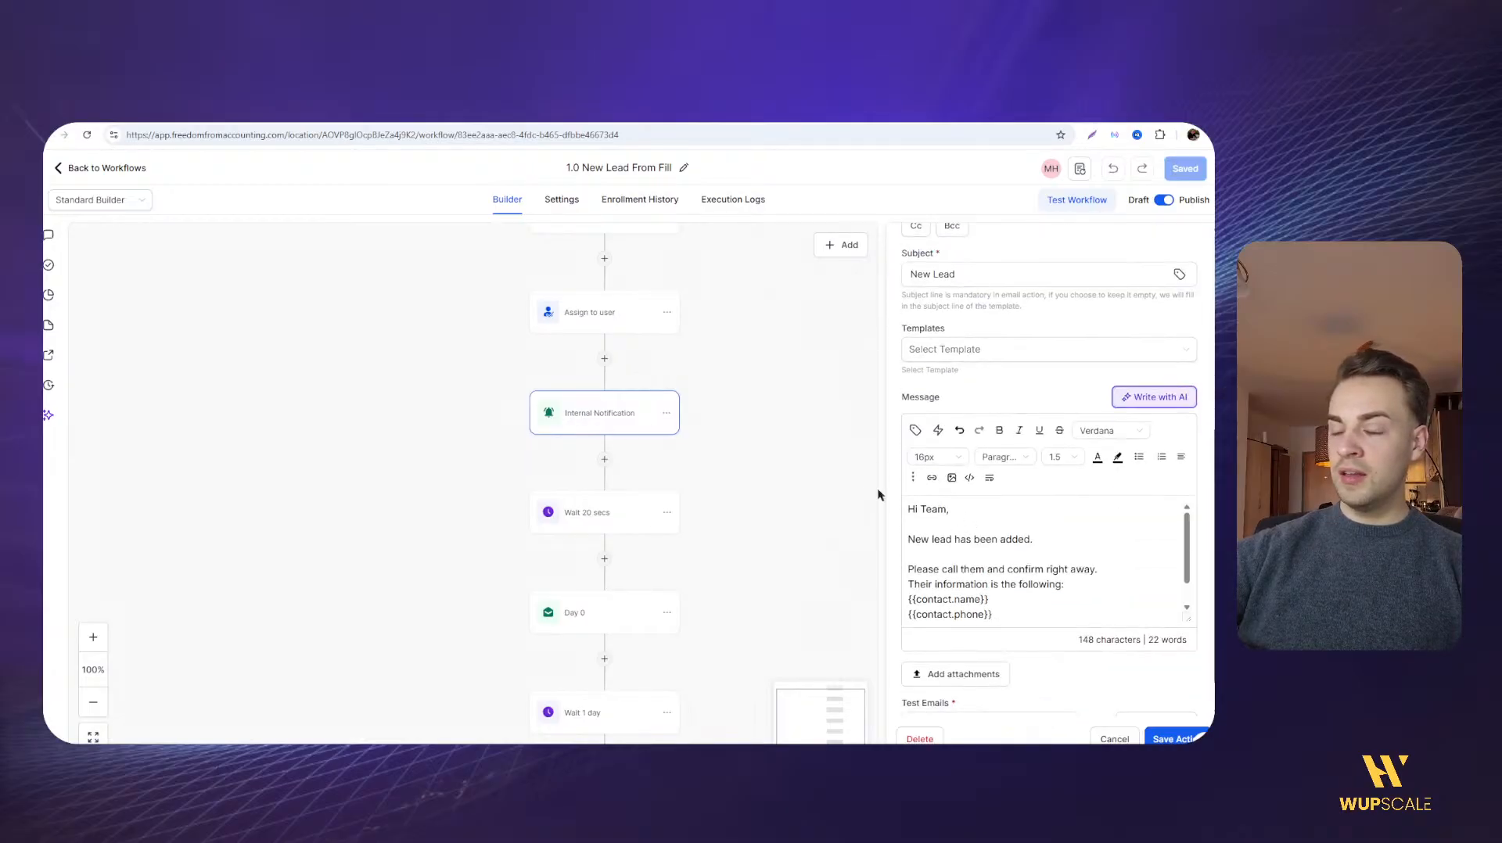
scroll(1025, 461, down, 1)
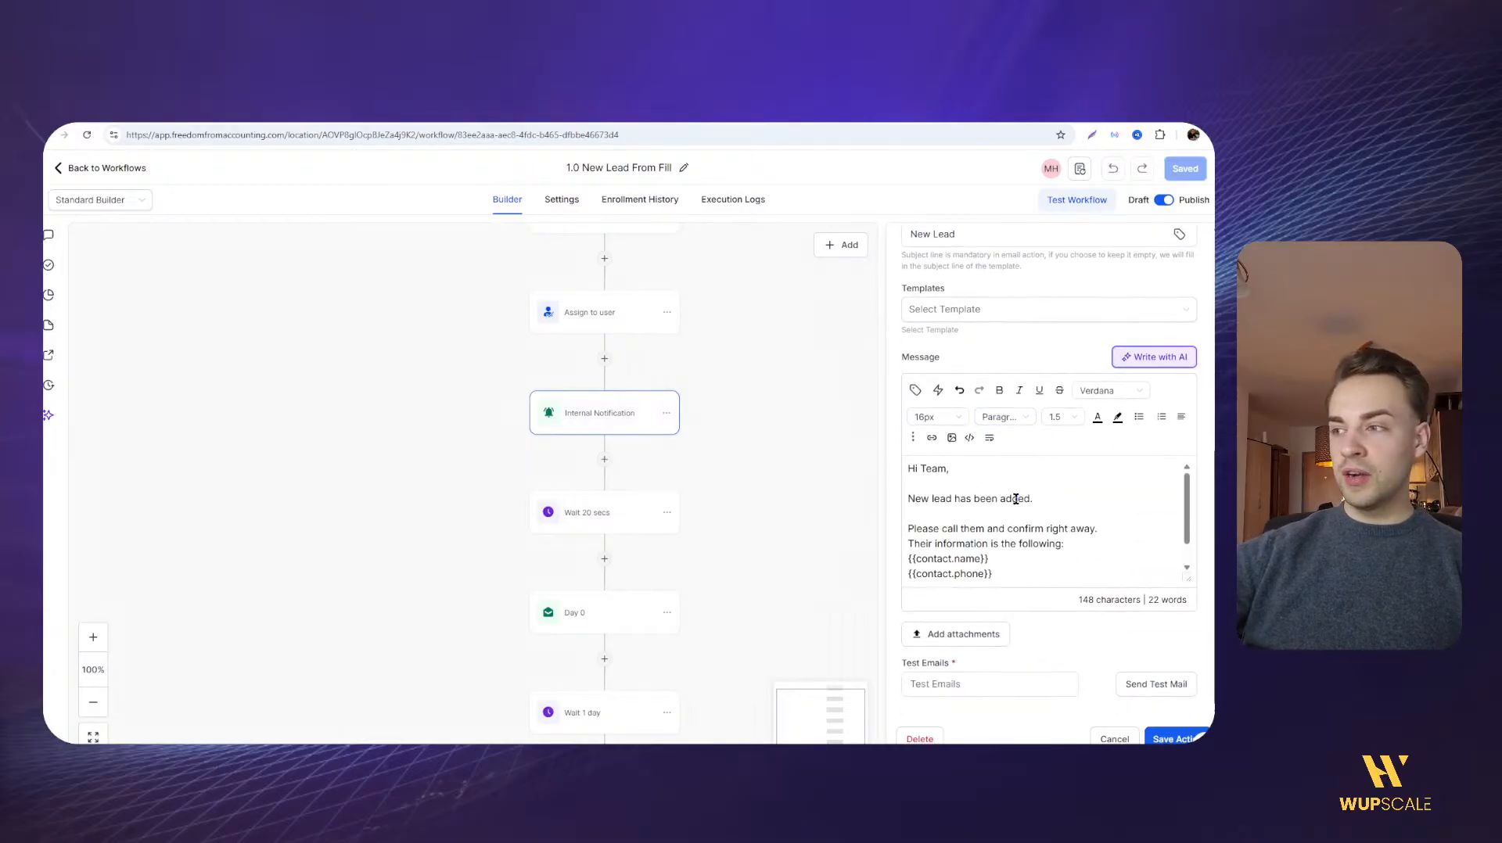
scroll(1016, 499, down, 1)
drag(993, 530, 902, 532)
click(903, 532)
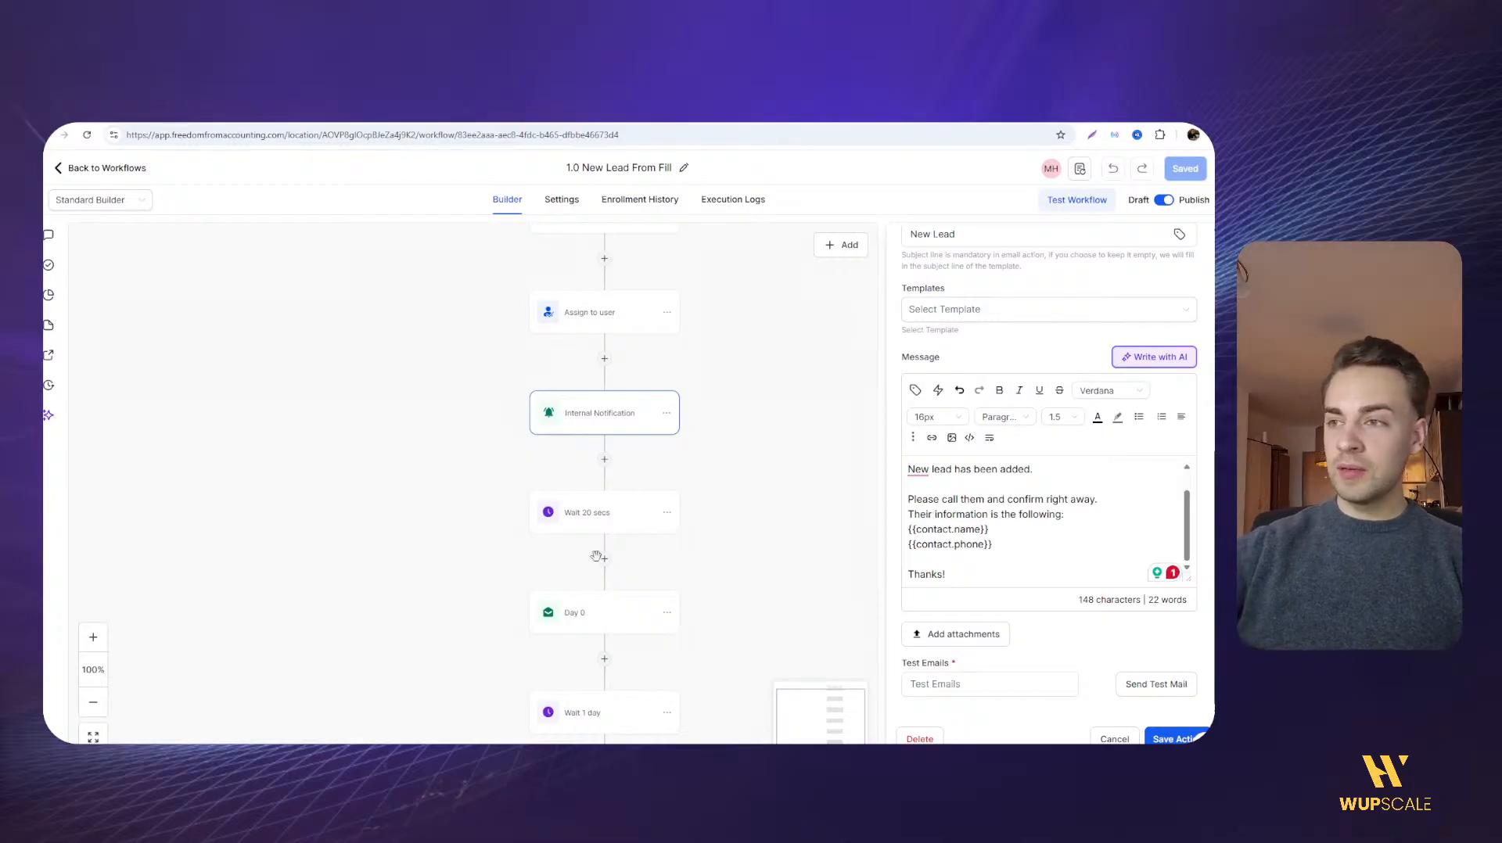
Close the notification settings and examine the follow-up e-mail sequence from Day 0 to Day 30 and the closing goal
scroll(495, 525, down, 2)
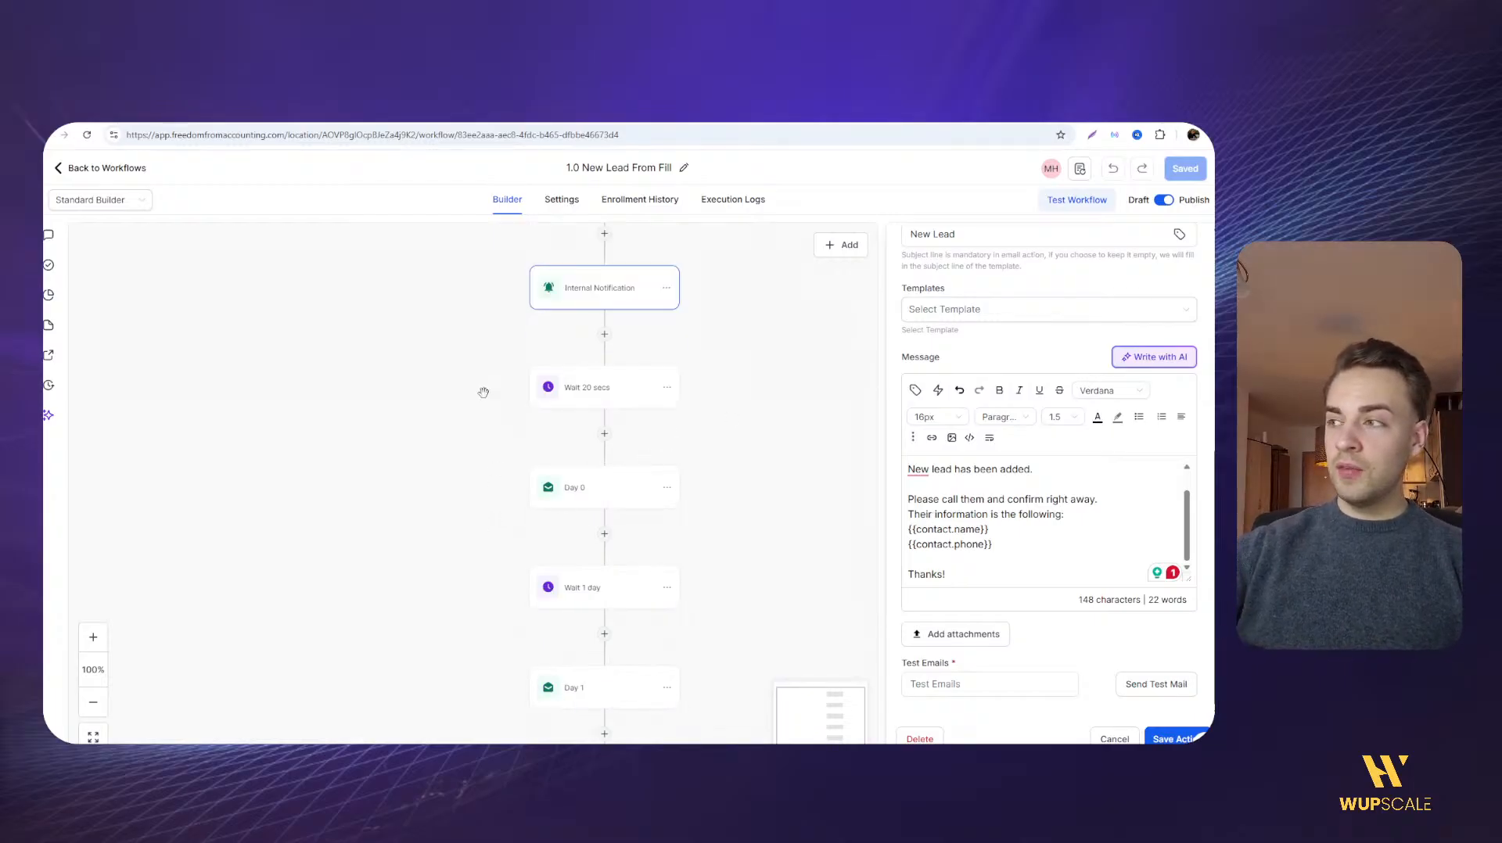
scroll(484, 393, down, 3)
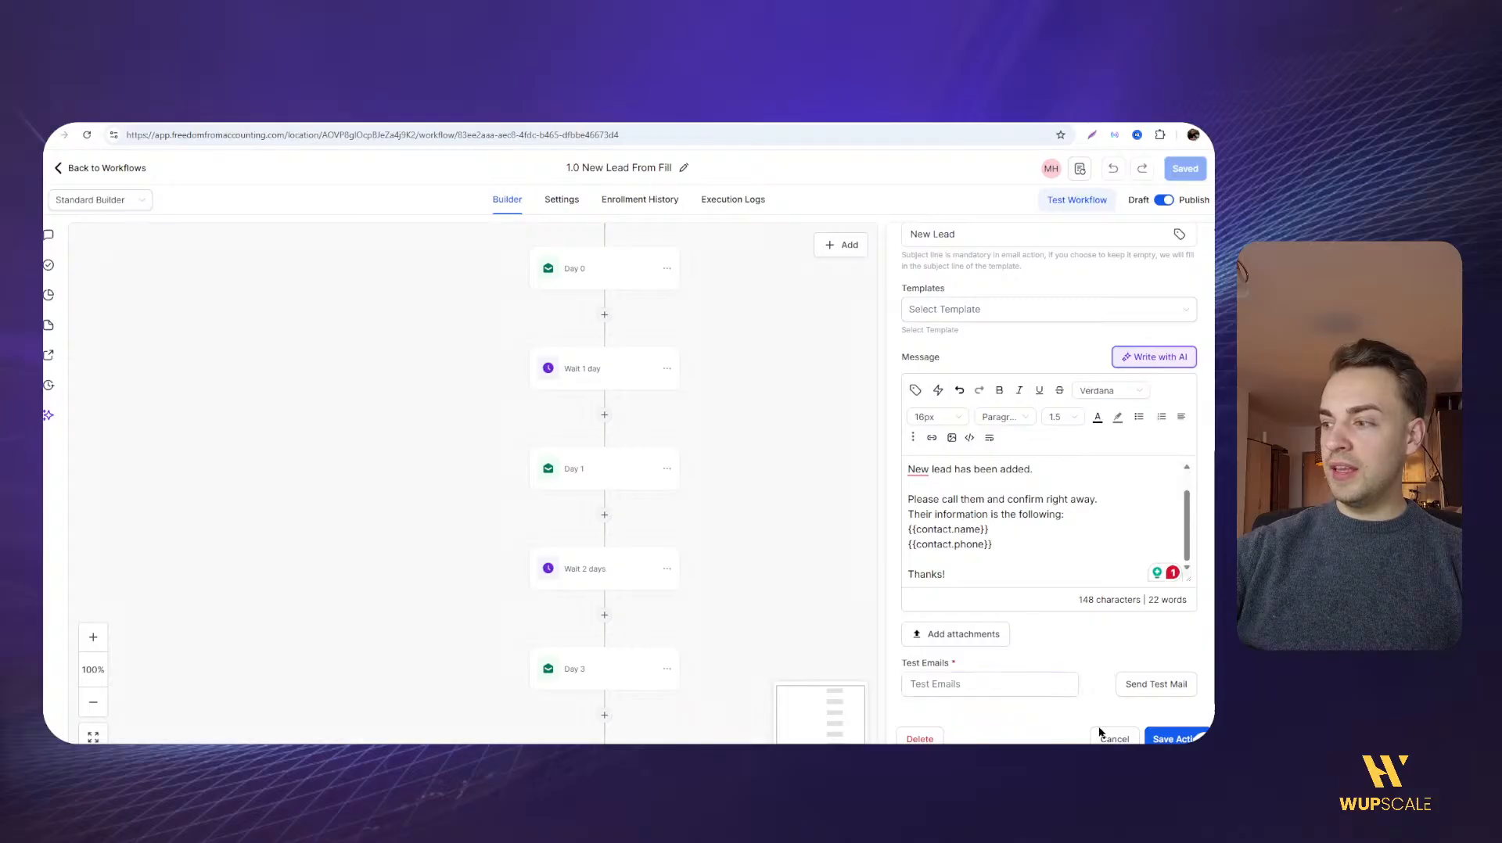
click(581, 405)
scroll(586, 462, down, 10)
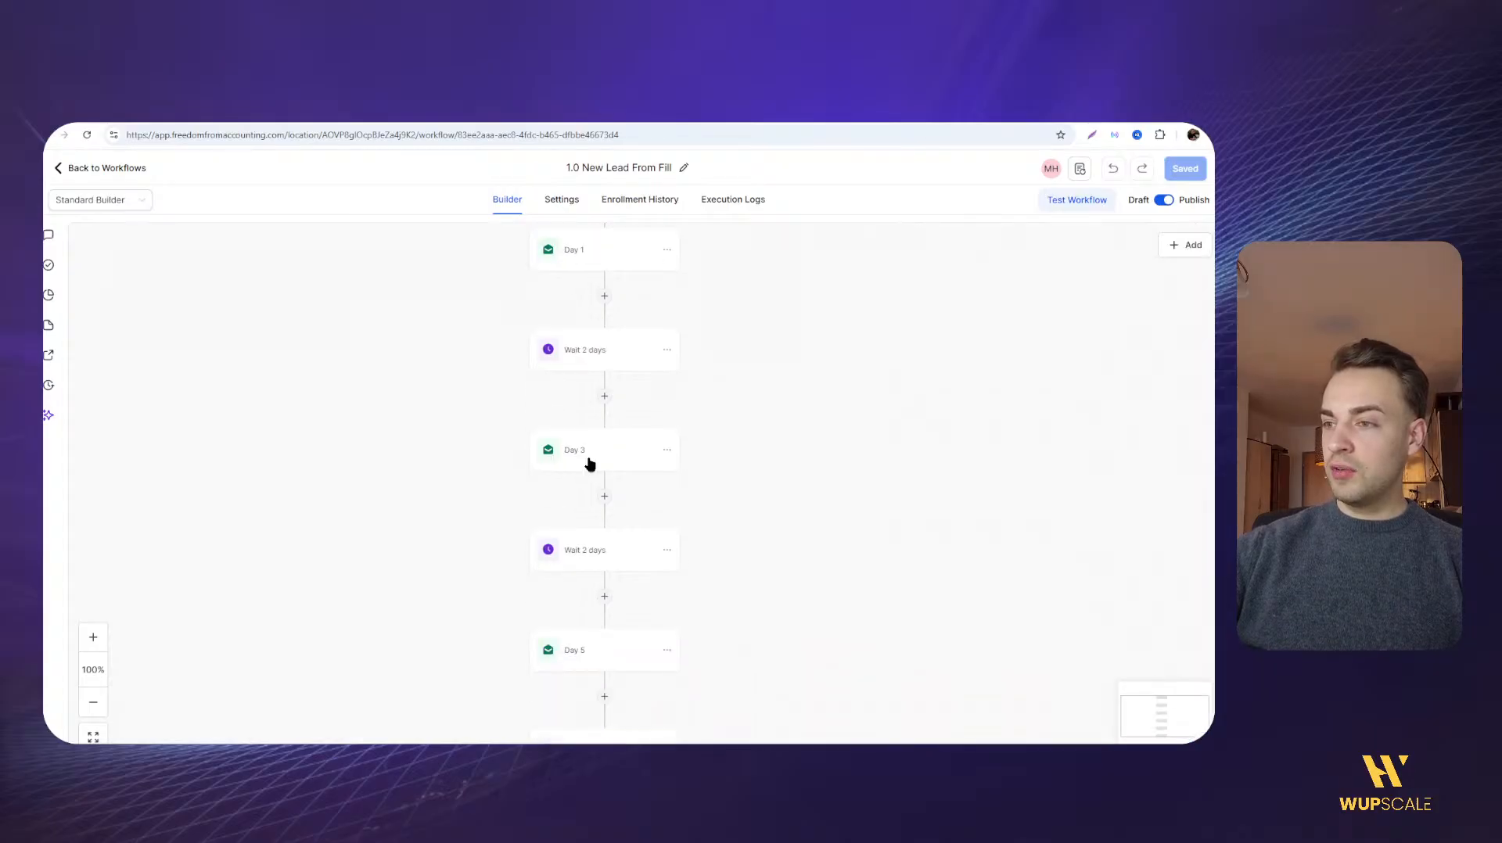
scroll(591, 512, down, 10)
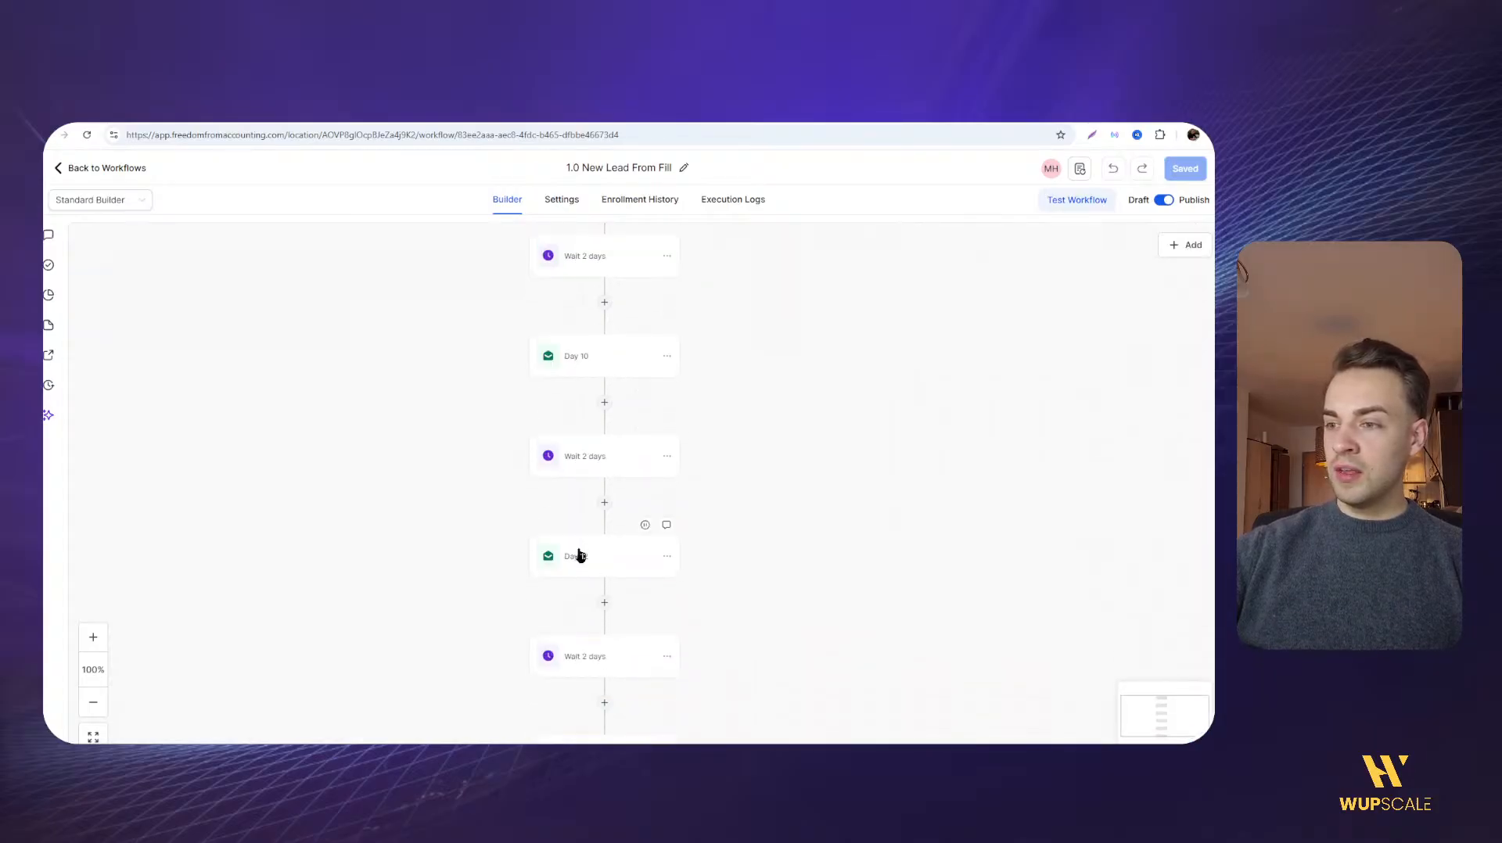
scroll(572, 572, down, 8)
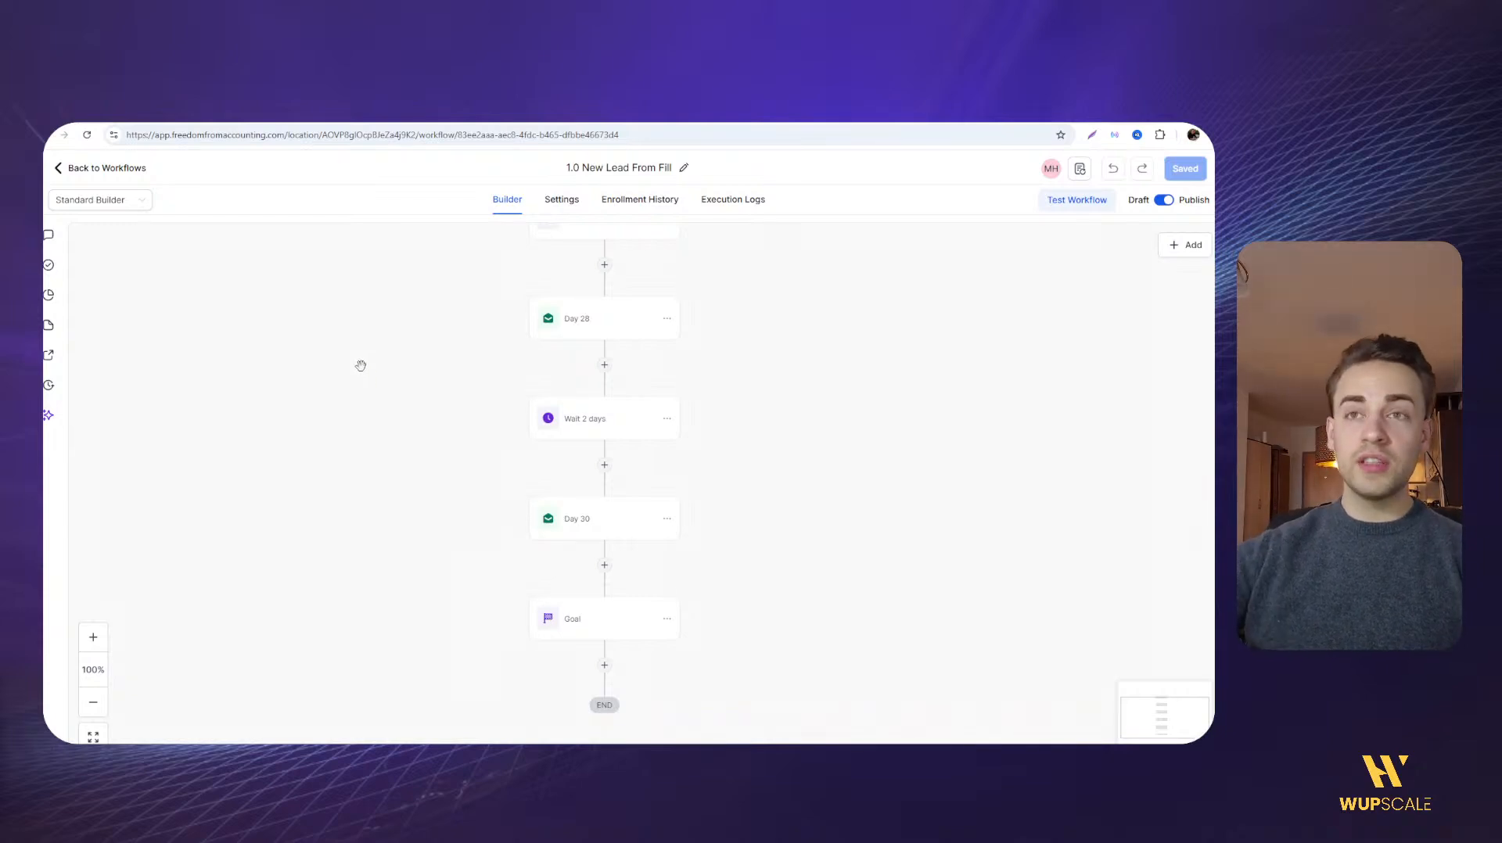
Leave the workflow builder and open the account's Opportunities
click(86, 167)
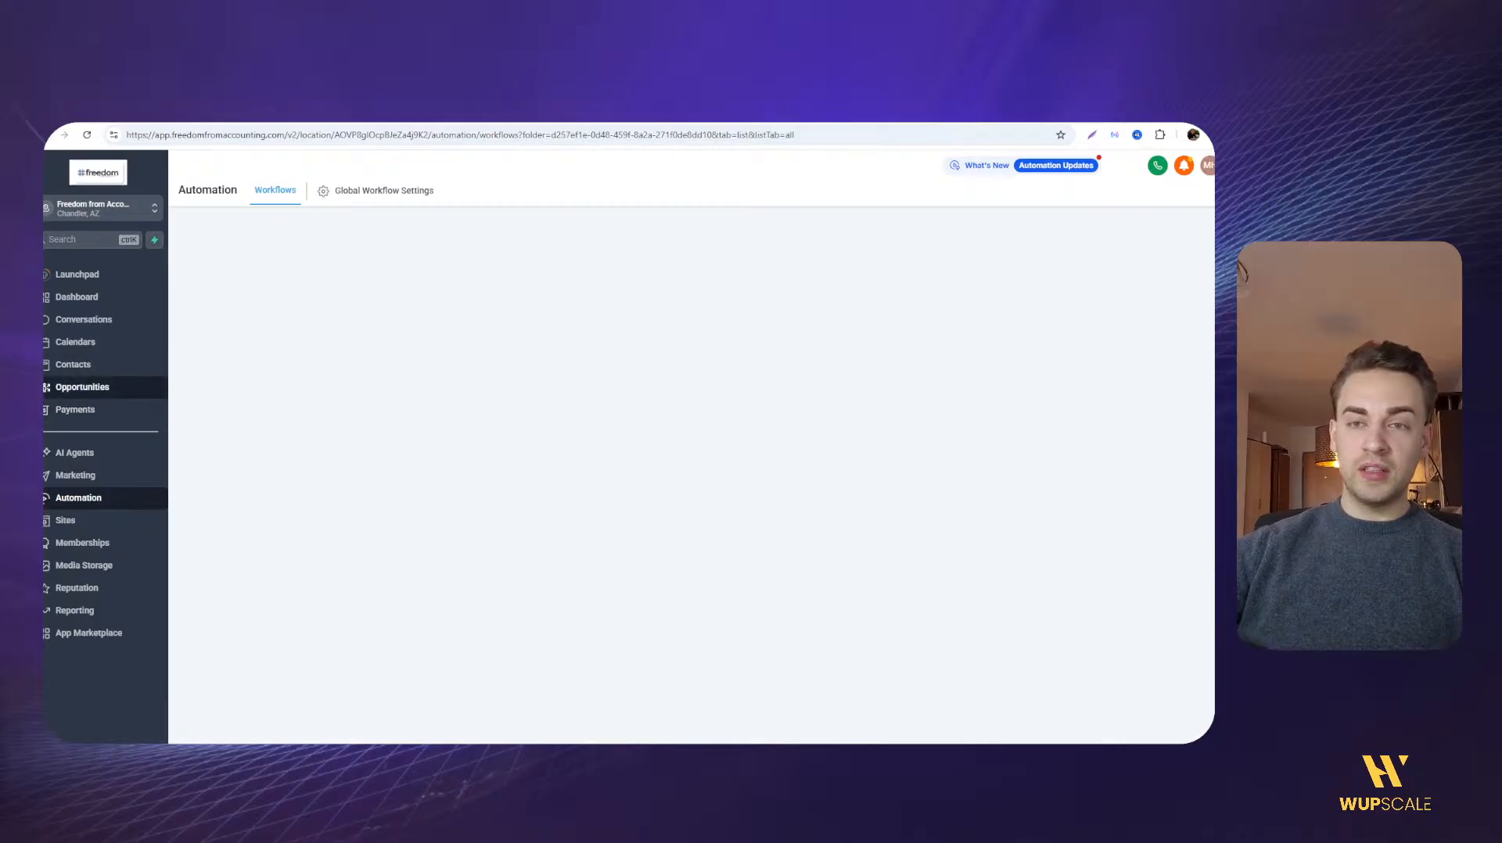
click(75, 392)
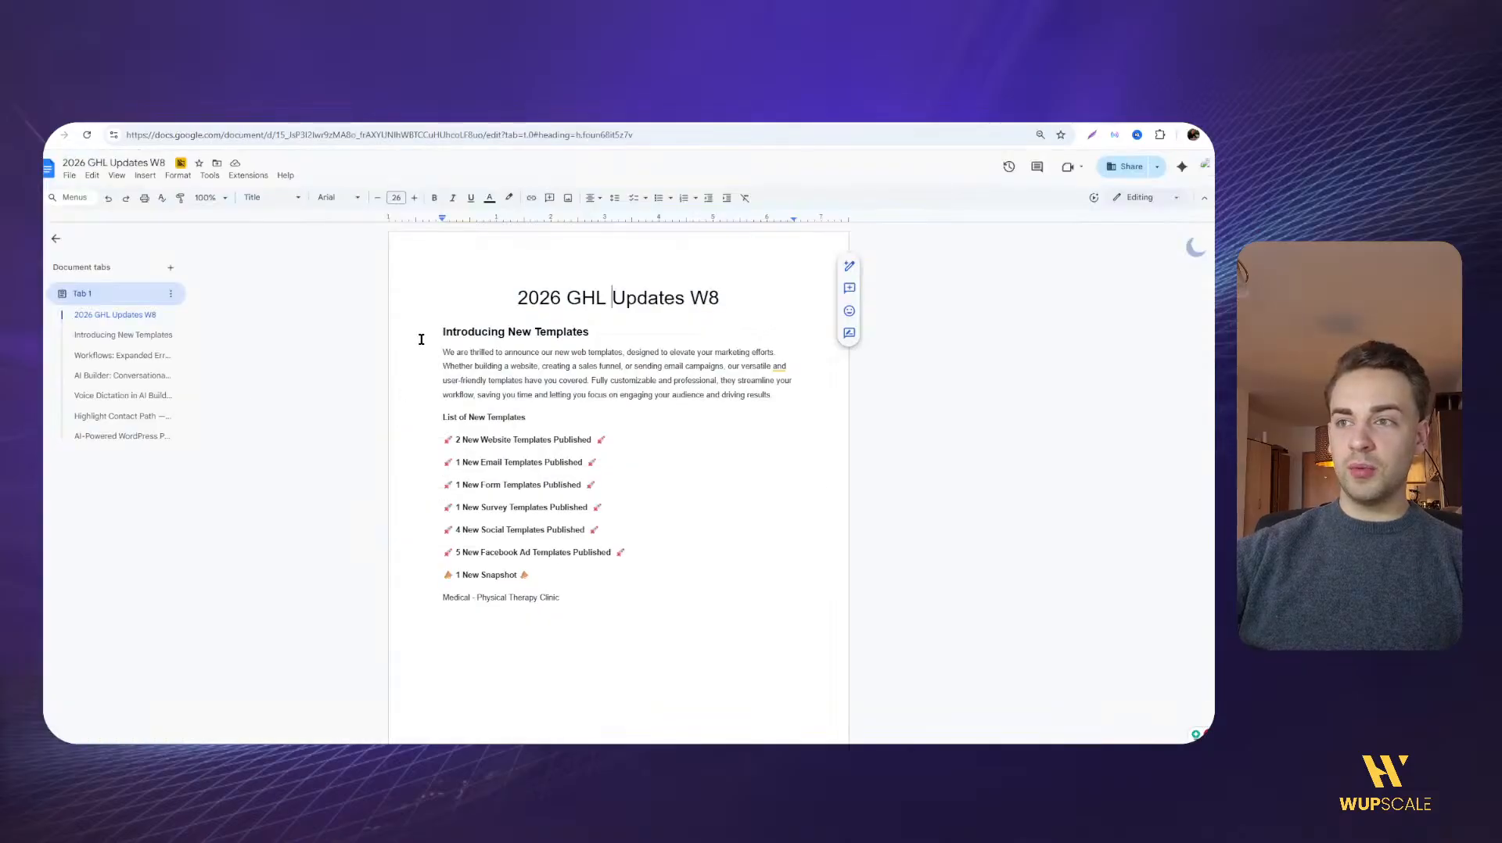
Switch to the 2026 GHL Updates W8 document in Google Docs and examine the new templates and the Physical Therapy Clinic snapshot
click(432, 336)
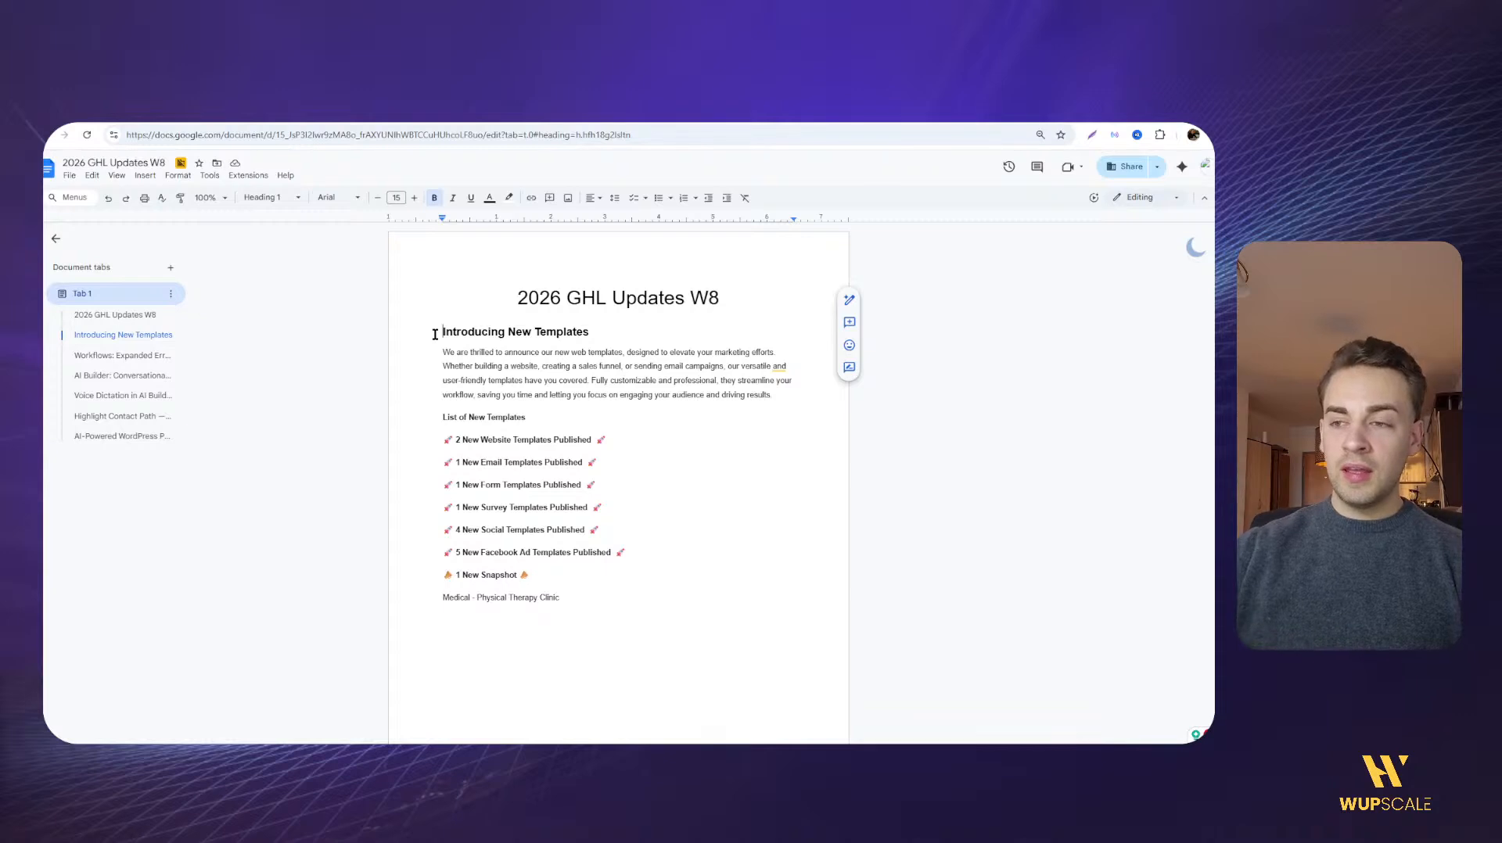
drag(456, 575, 516, 601)
click(506, 585)
drag(561, 602, 572, 602)
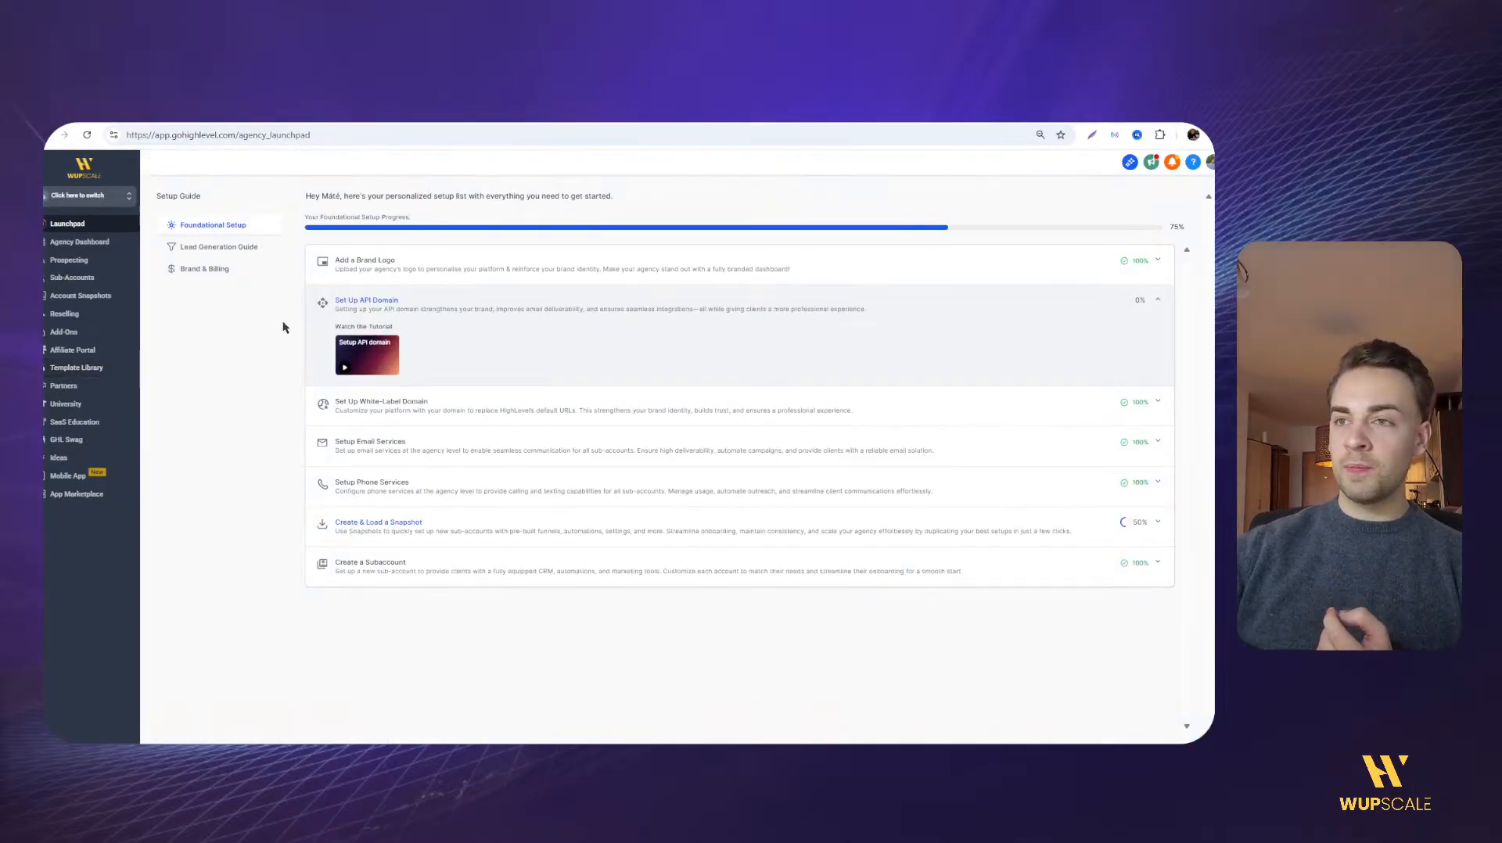
In the HighLevel agency account, open the snapshot templates and view the industry categories available for filtering
click(82, 297)
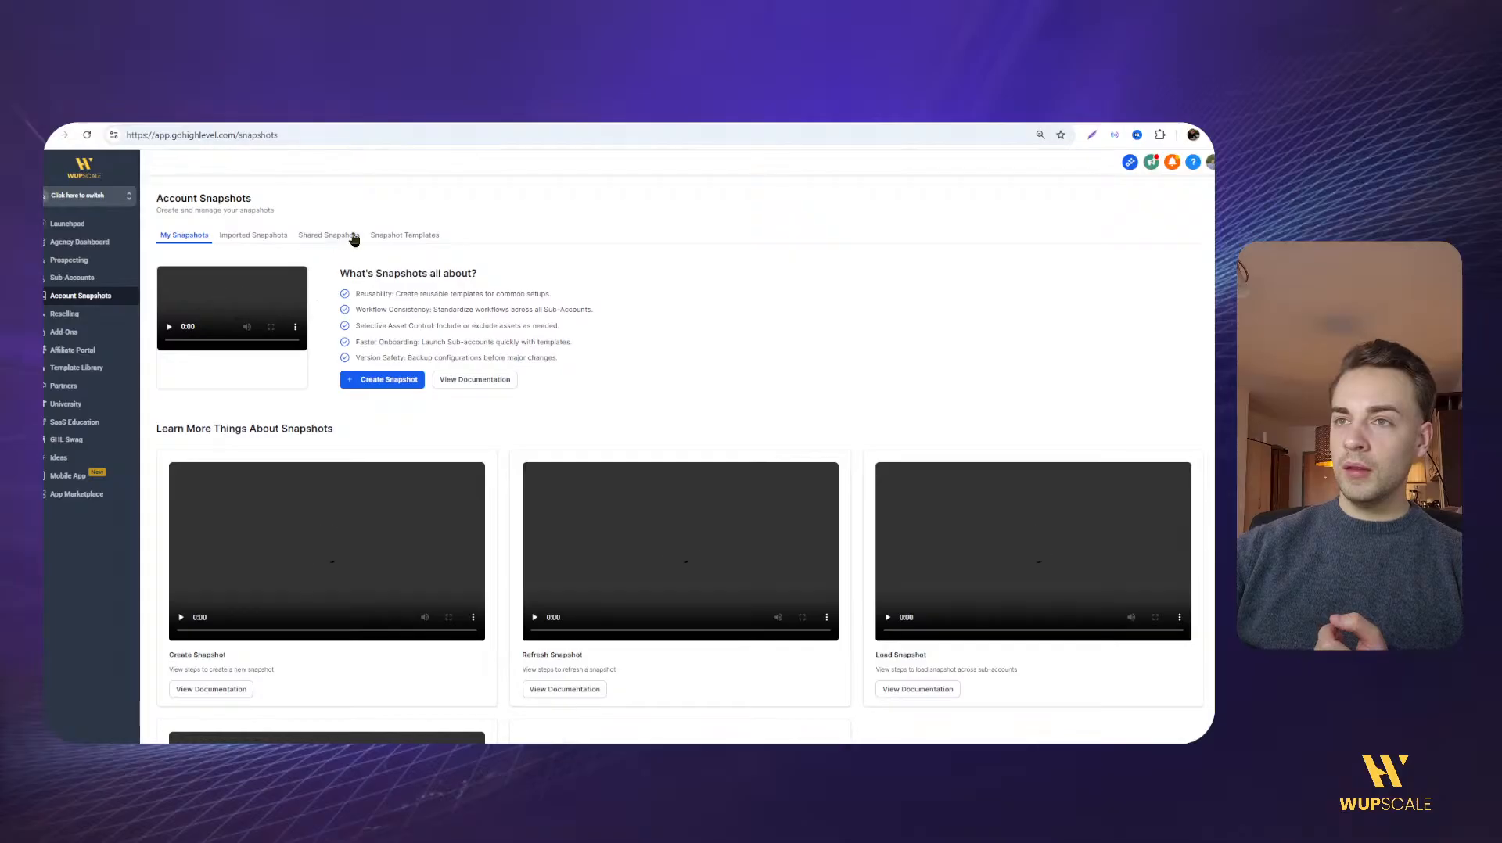
click(403, 237)
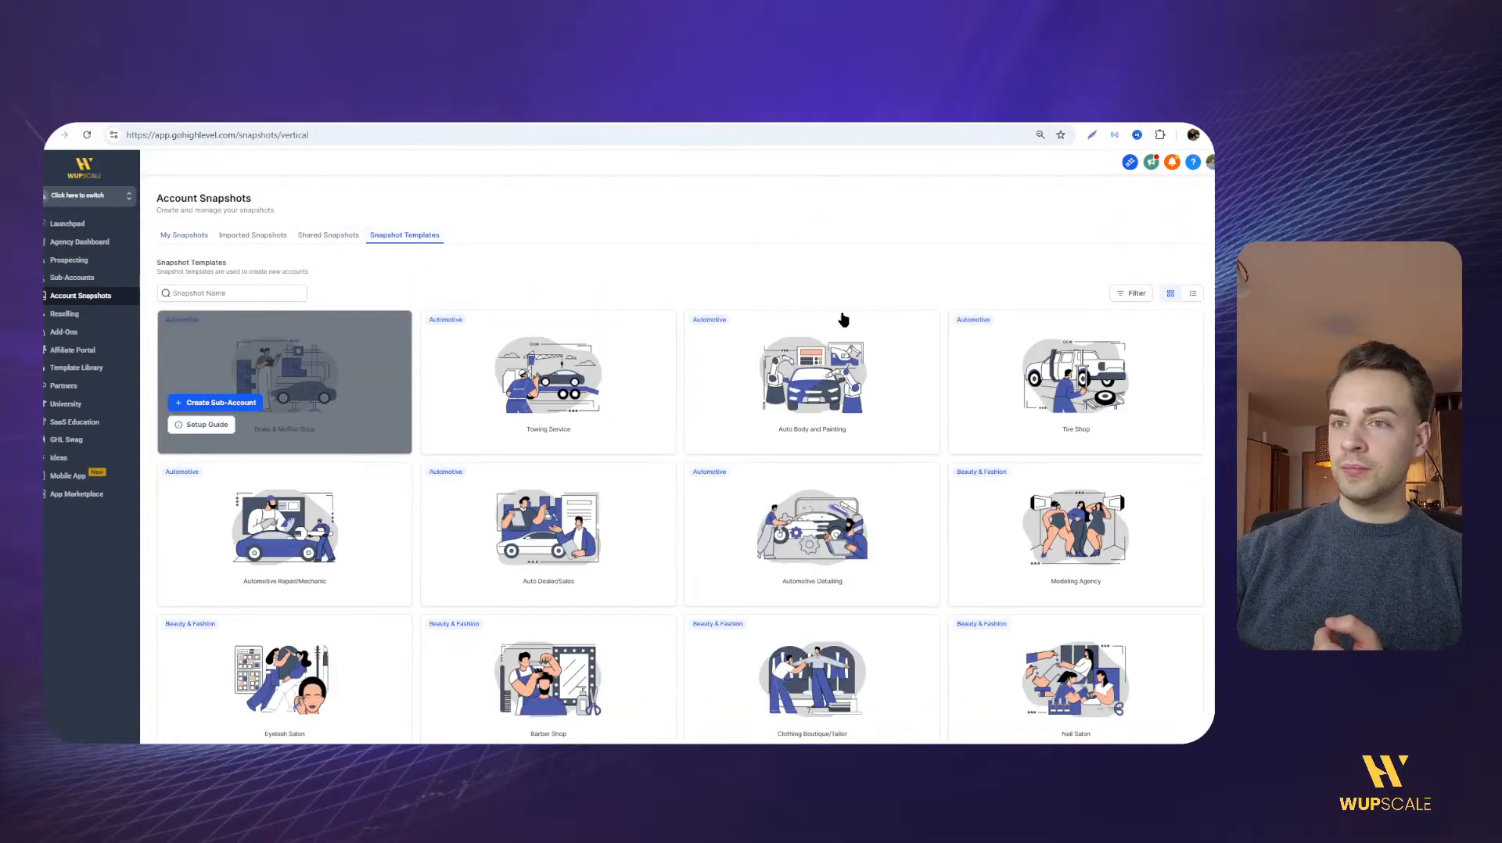
click(1115, 294)
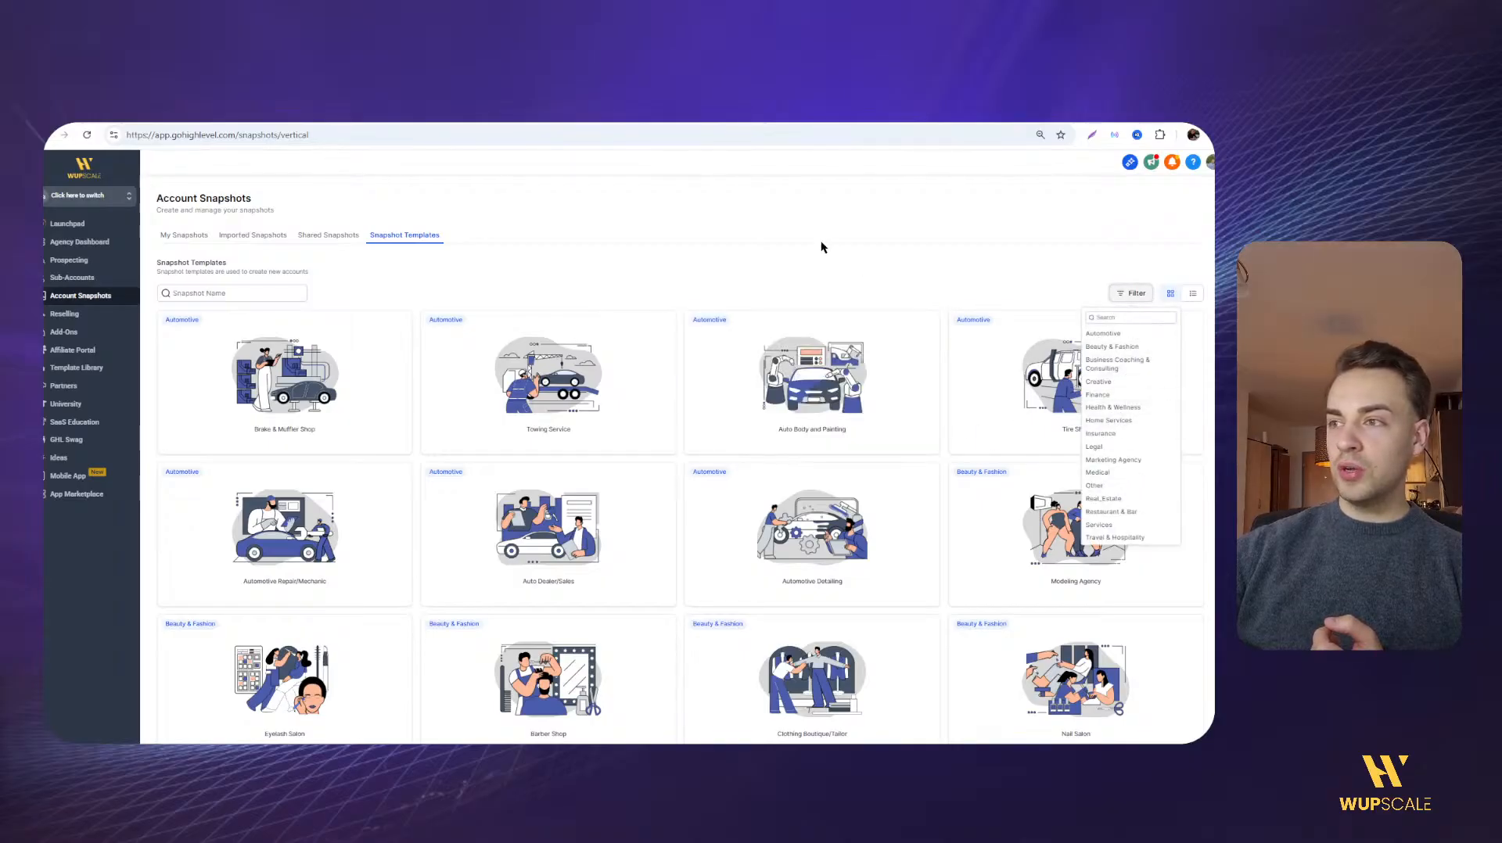
click(1202, 307)
View the snapshot templates as a list, return to the card view and browse the templates
click(1193, 295)
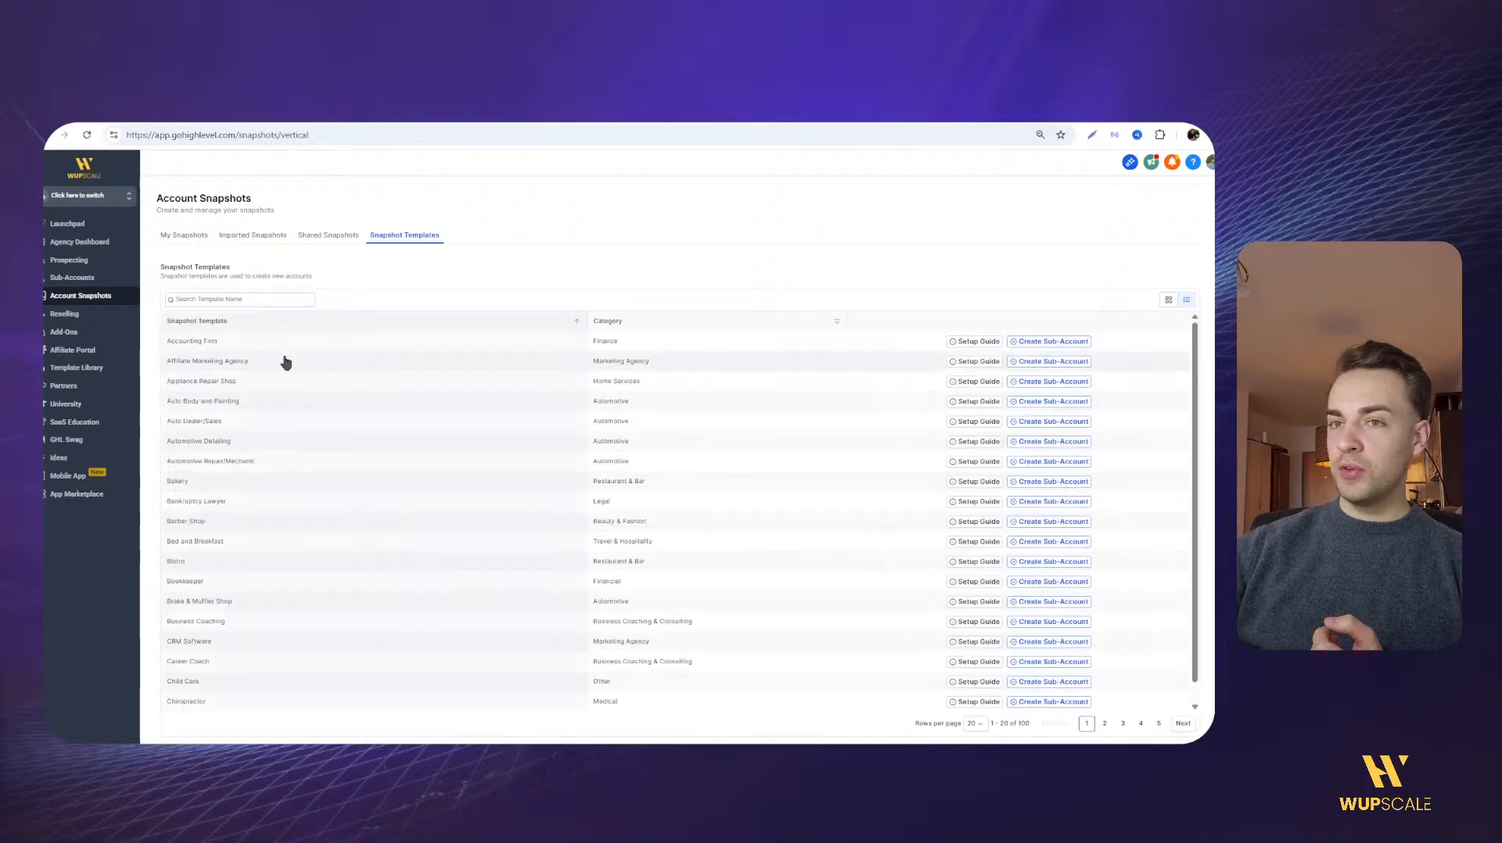
scroll(483, 439, down, 1)
scroll(461, 449, up, 1)
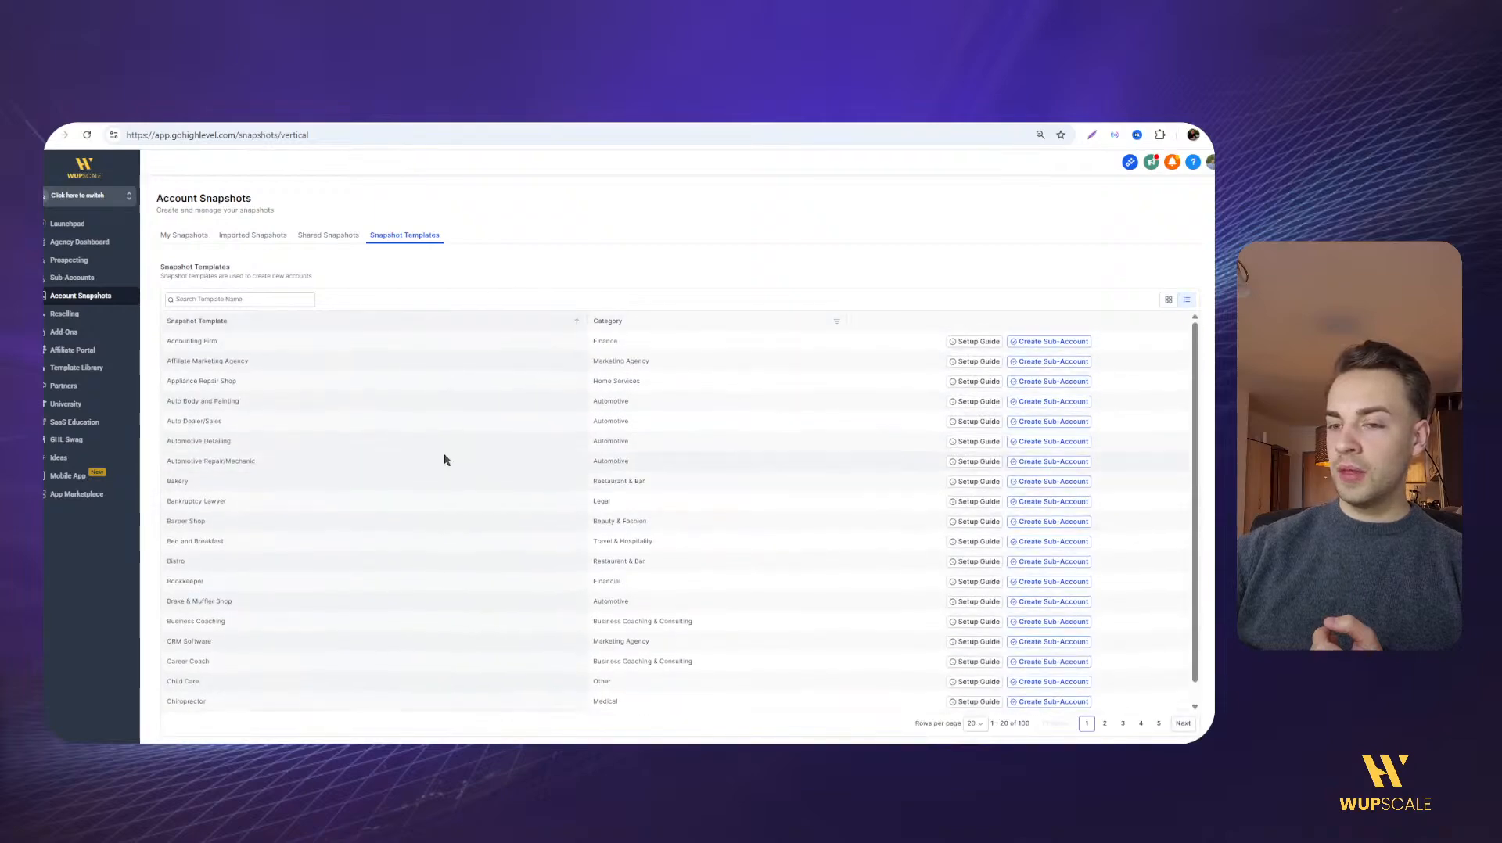
click(1169, 299)
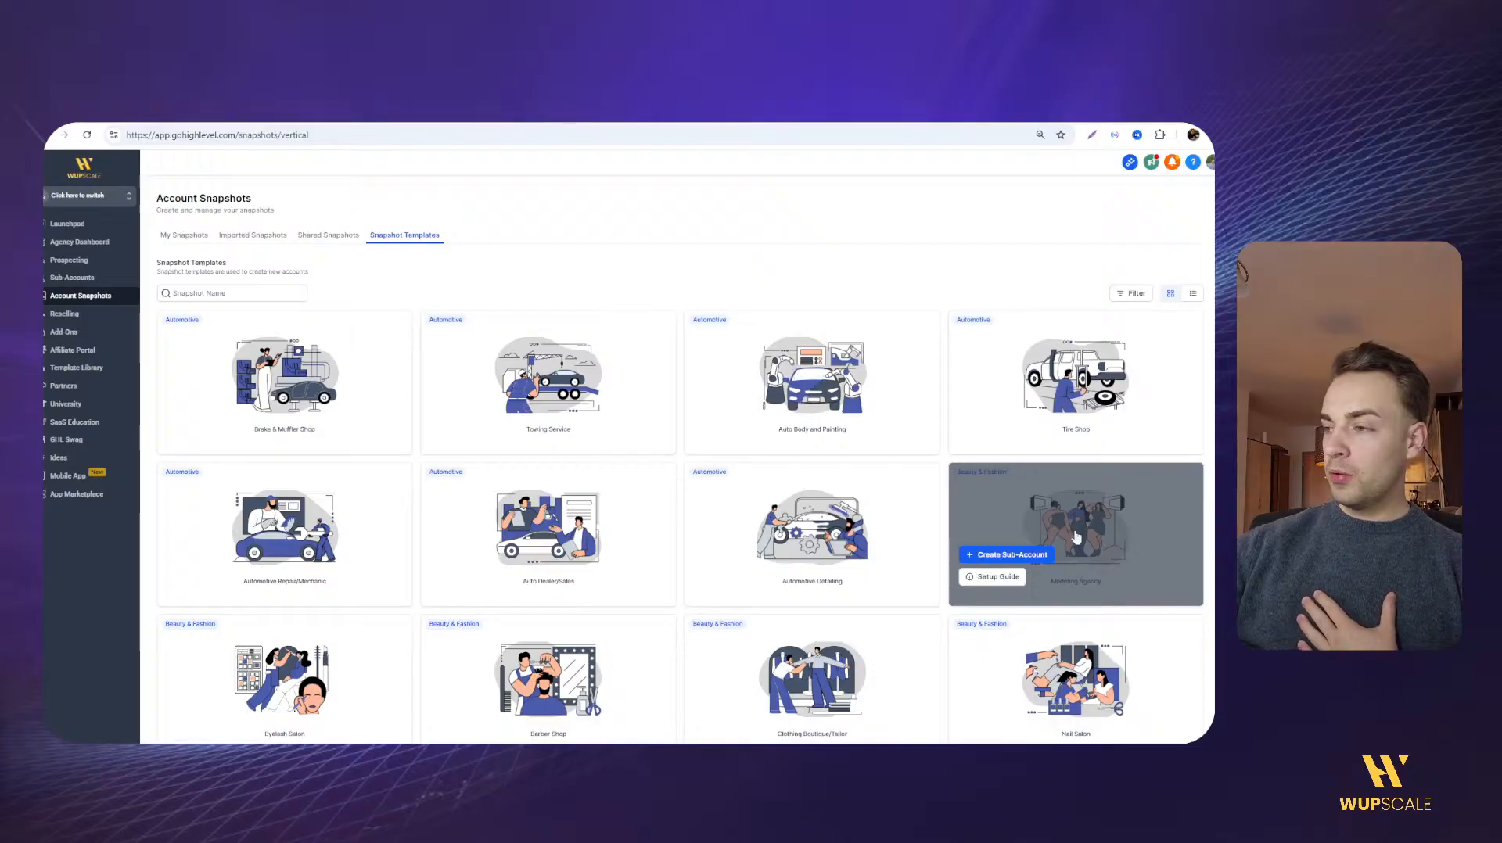
scroll(973, 550, down, 2)
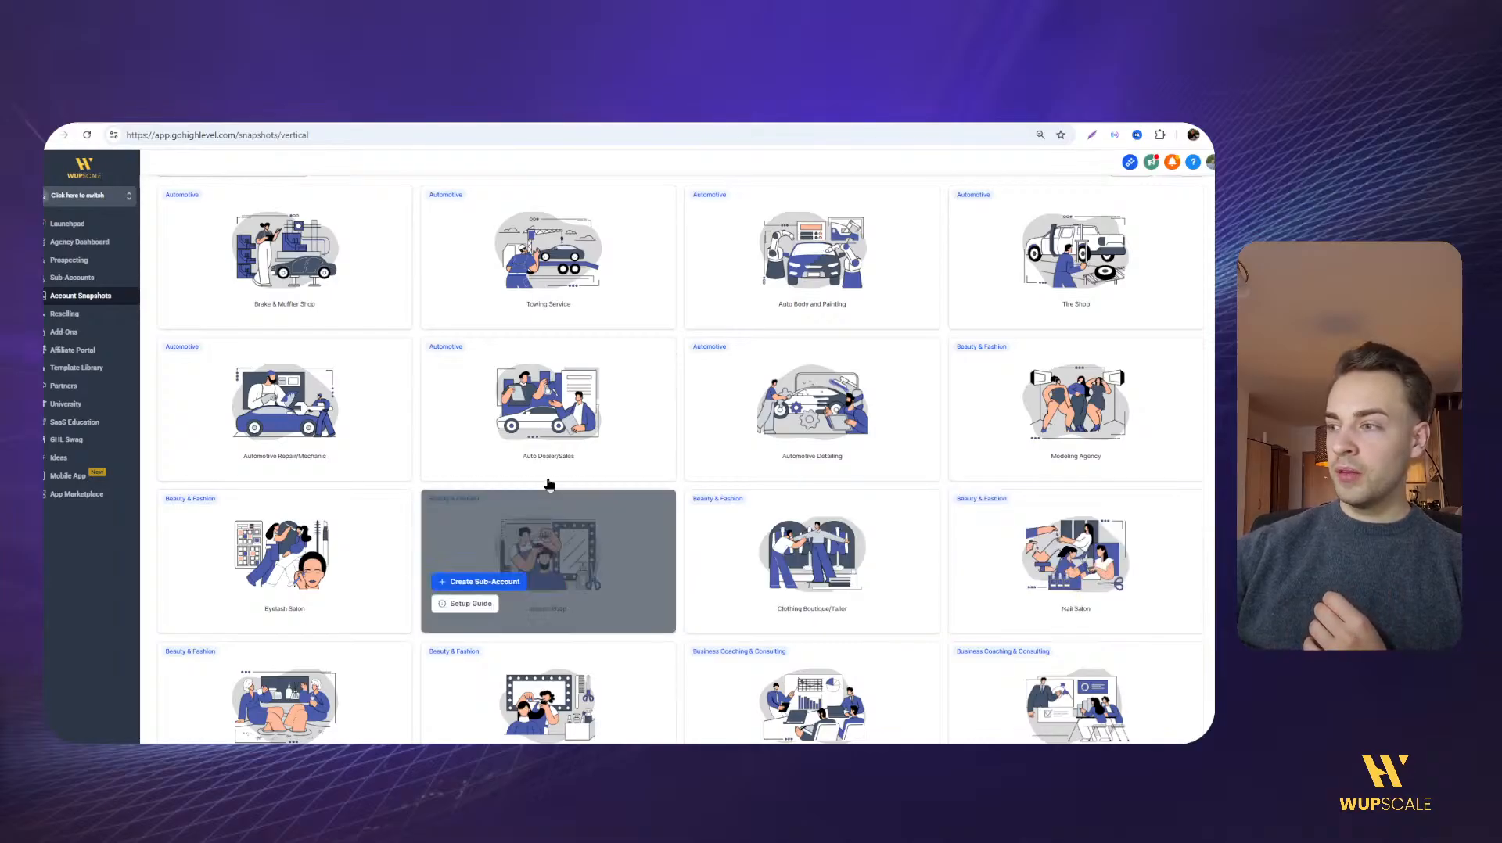
Start a sub-account from the Nail Salon snapshot template, search the map for "nail salon" and choose Tomato Nails Salon Inc as the business
click(990, 580)
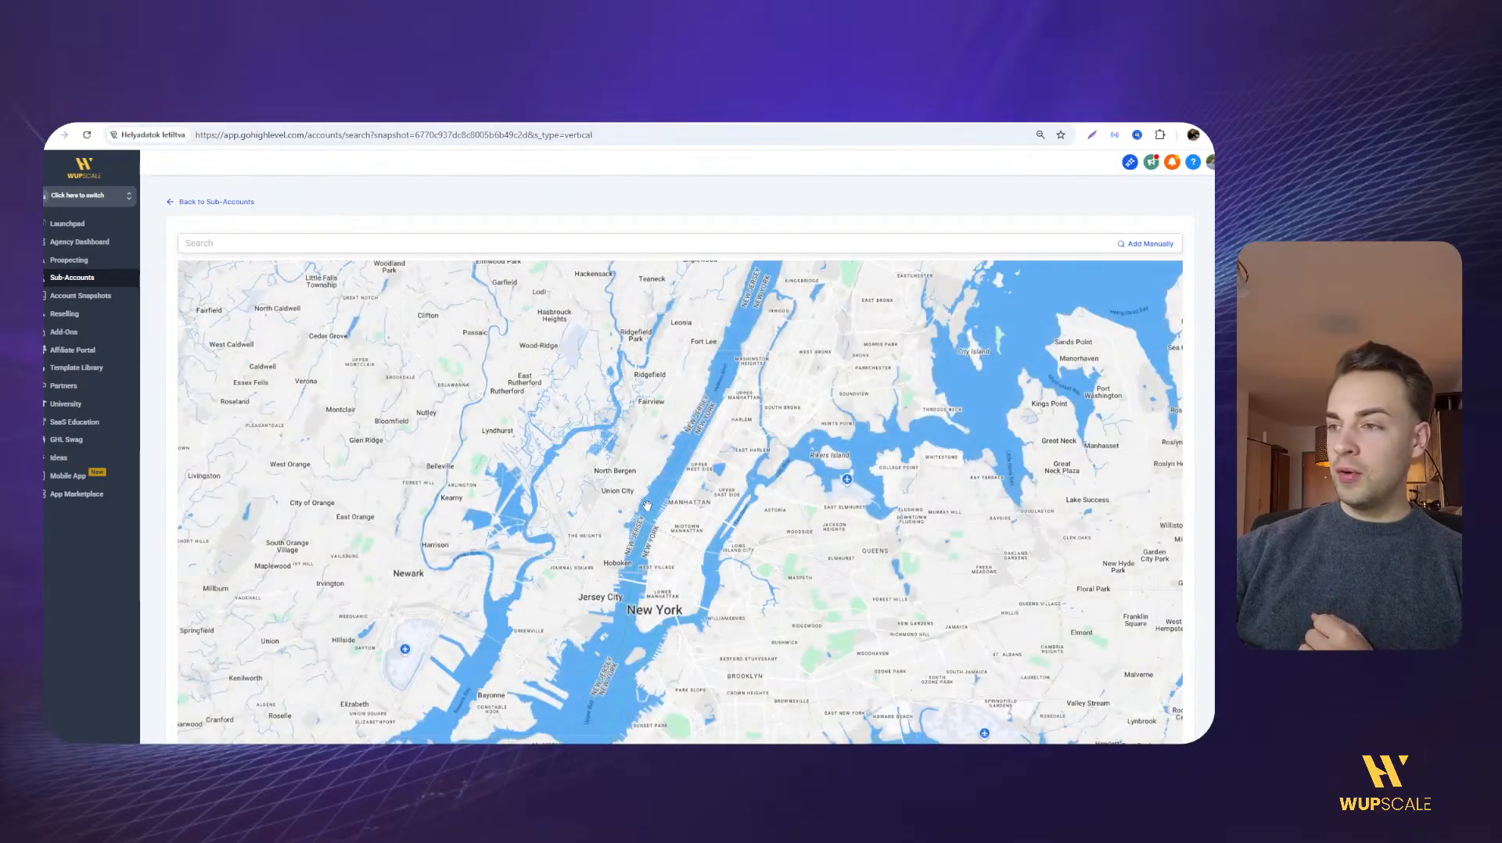
drag(647, 506, 665, 434)
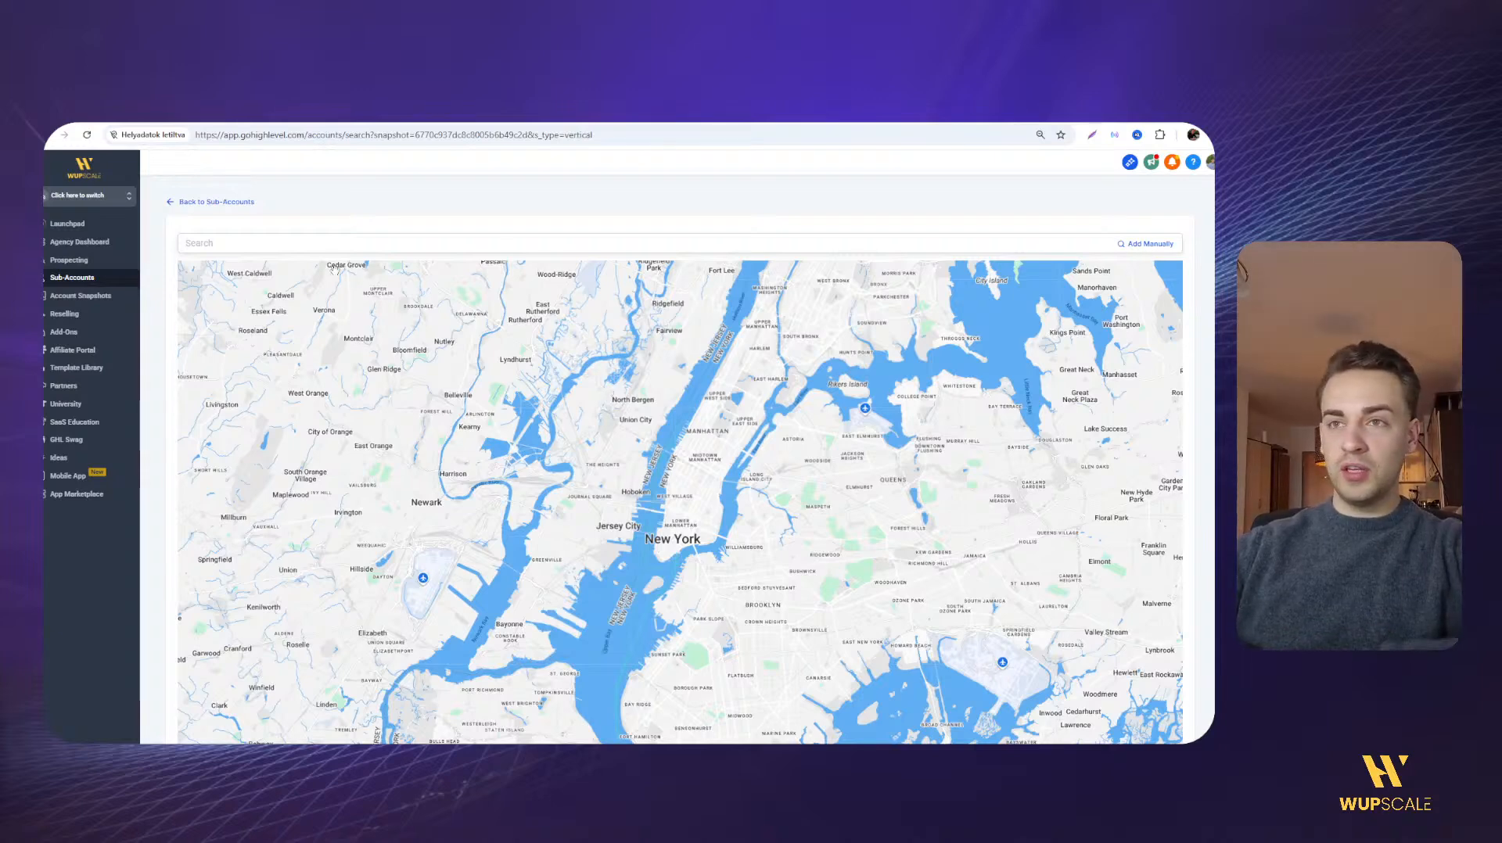
click(291, 243)
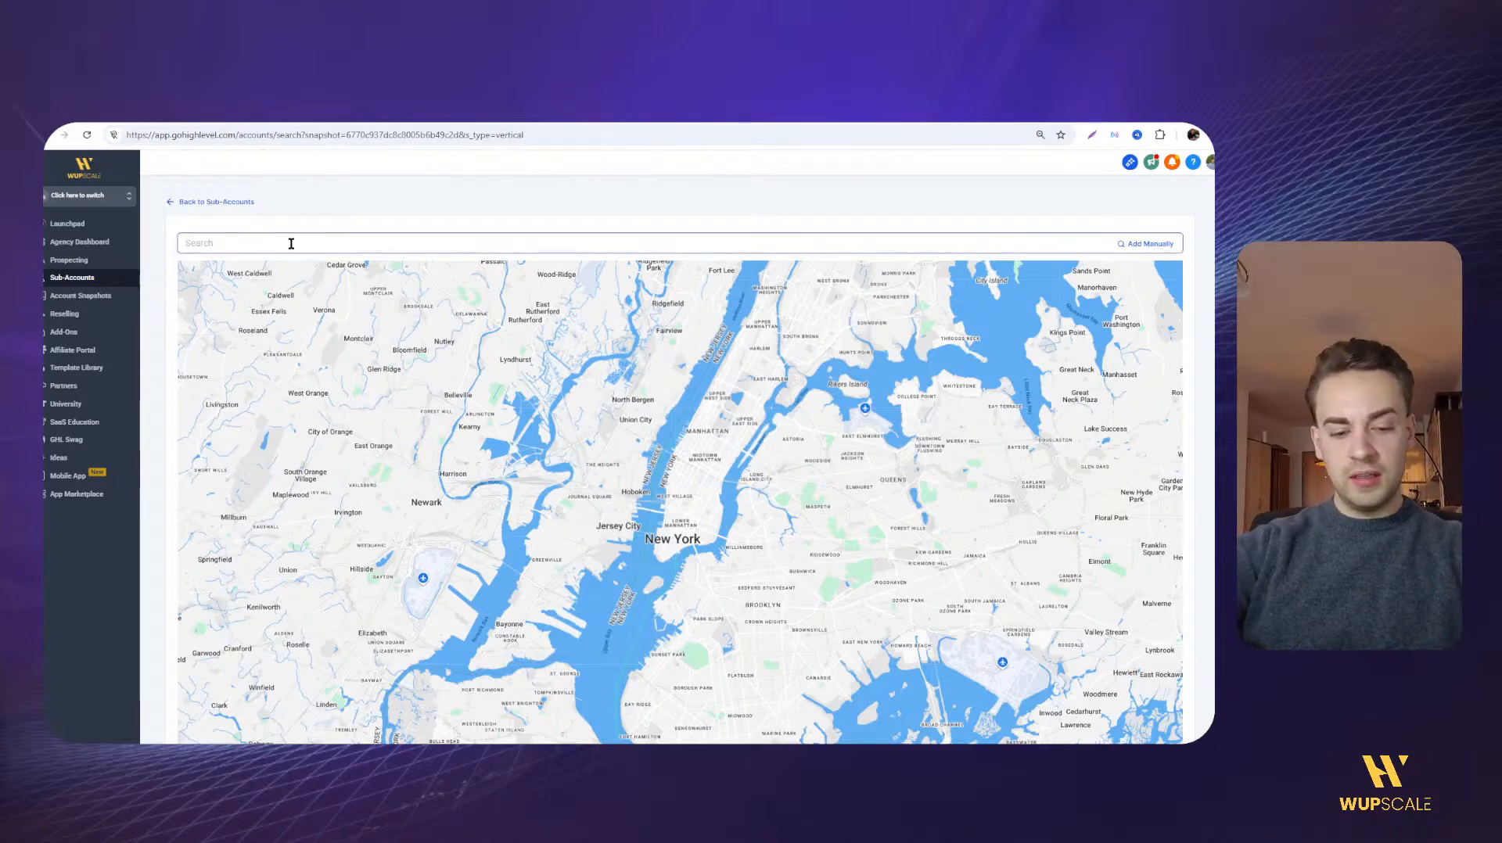
text(nail salon)
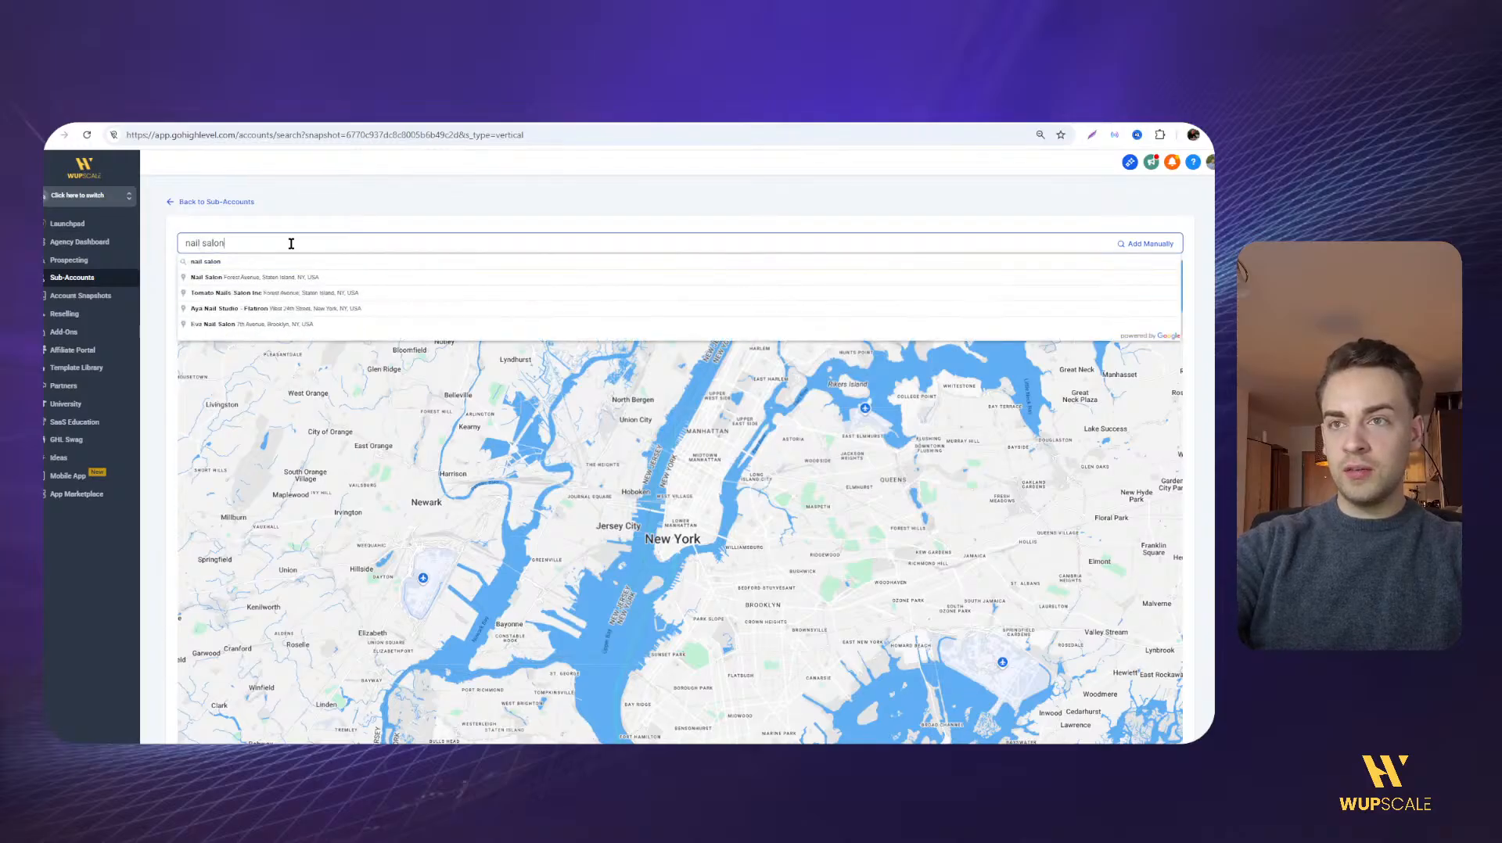
click(282, 295)
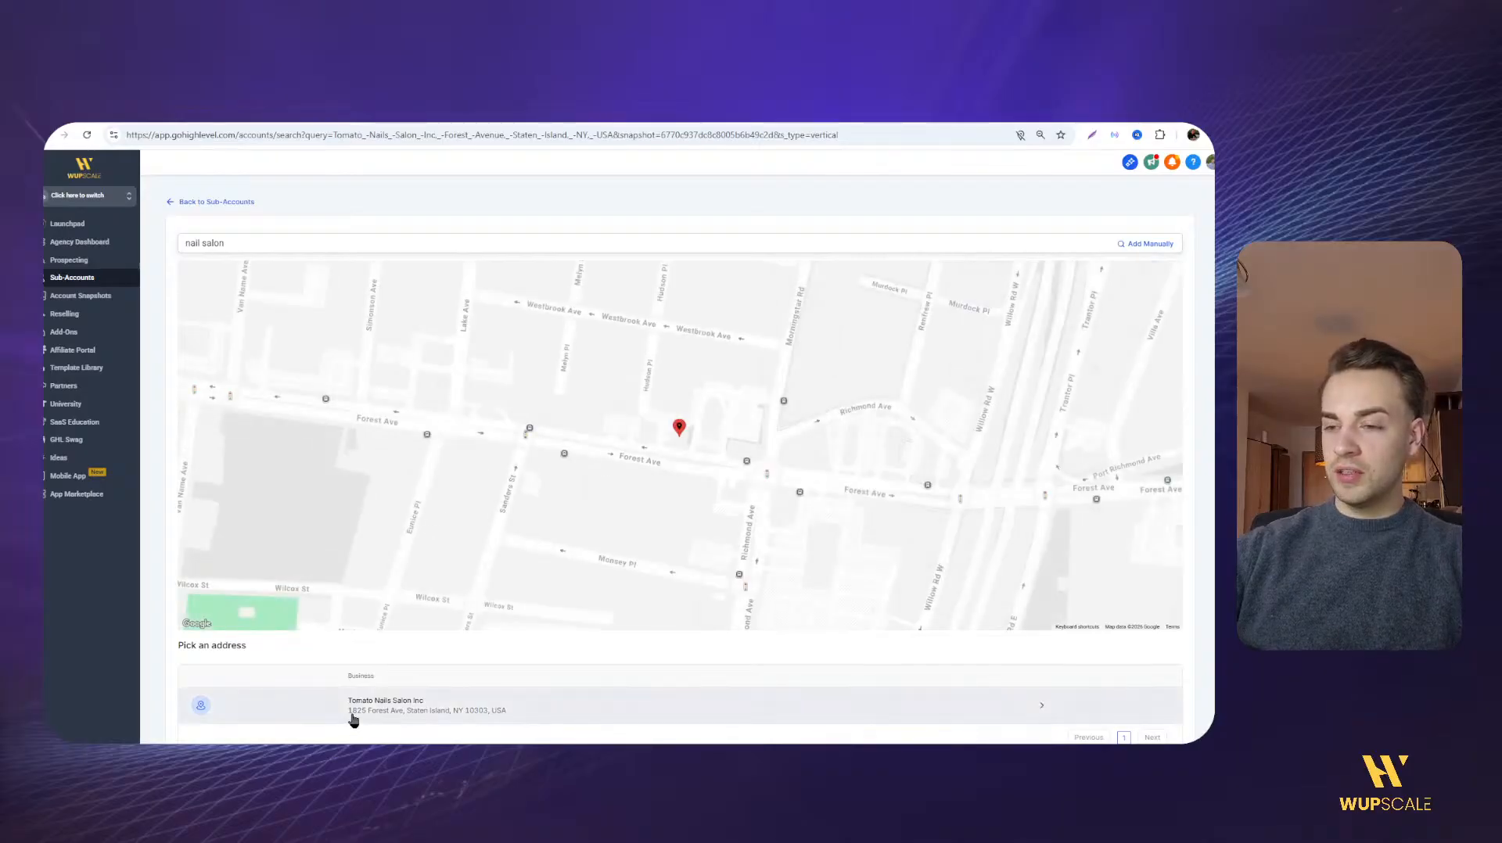
click(1044, 711)
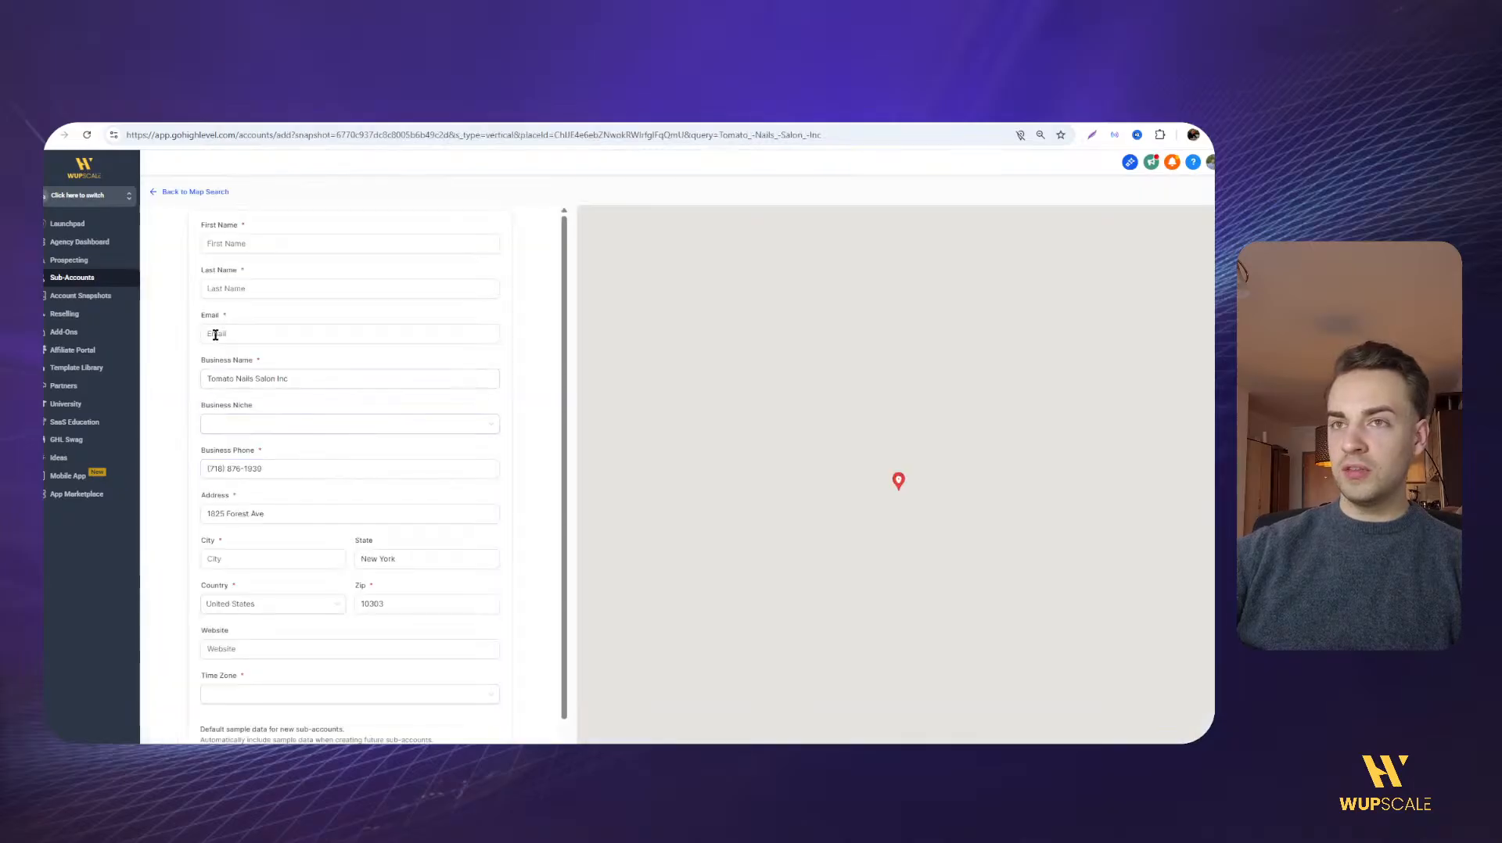
Fill in the contact's first name, last name and e-mail for the new sub-account, correcting the mistyped first name
click(218, 244)
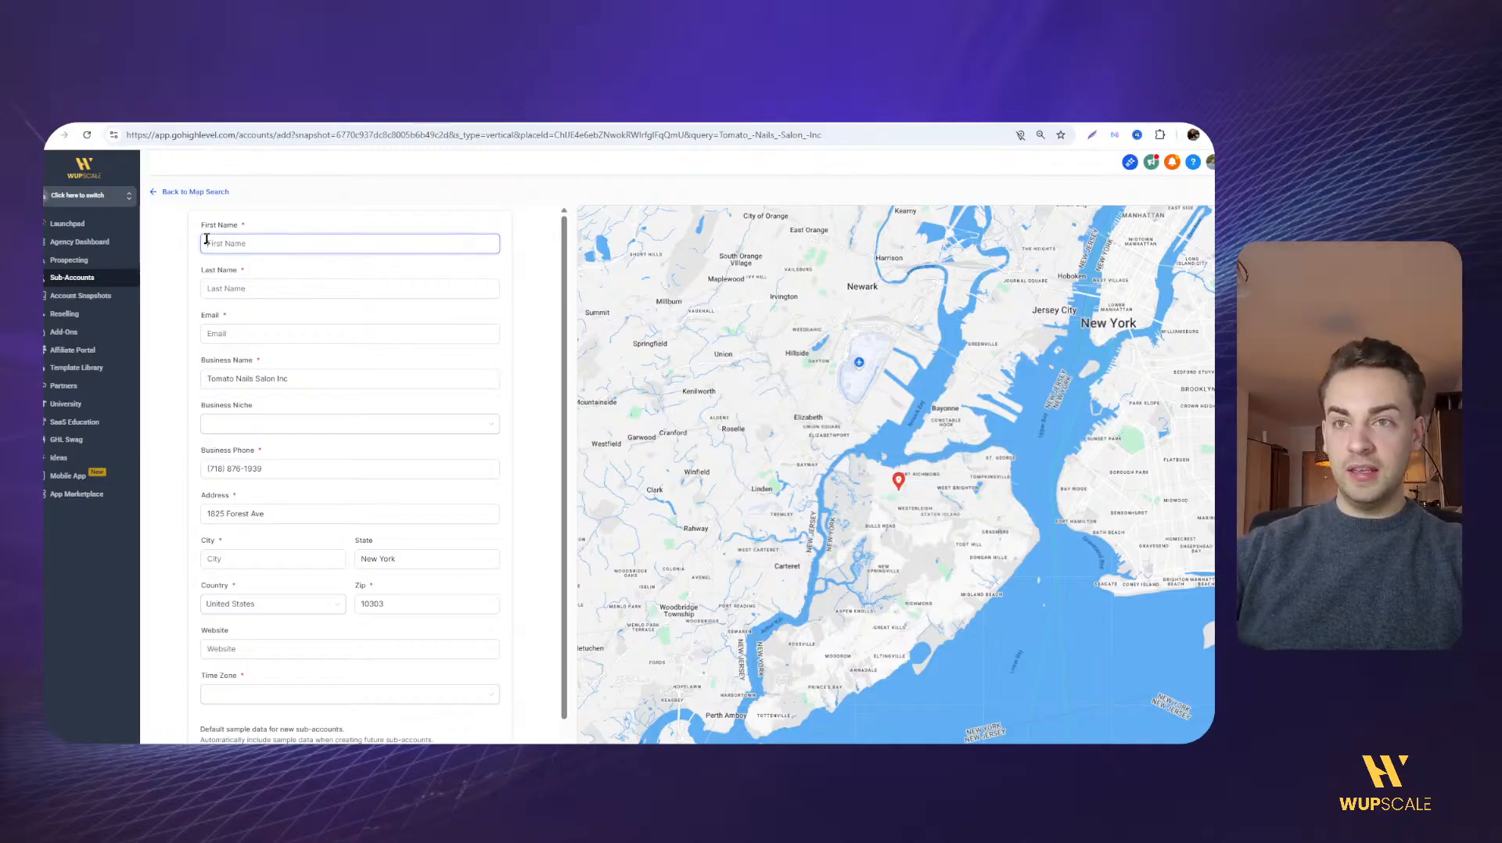
text(Nalon)
key(Tab)
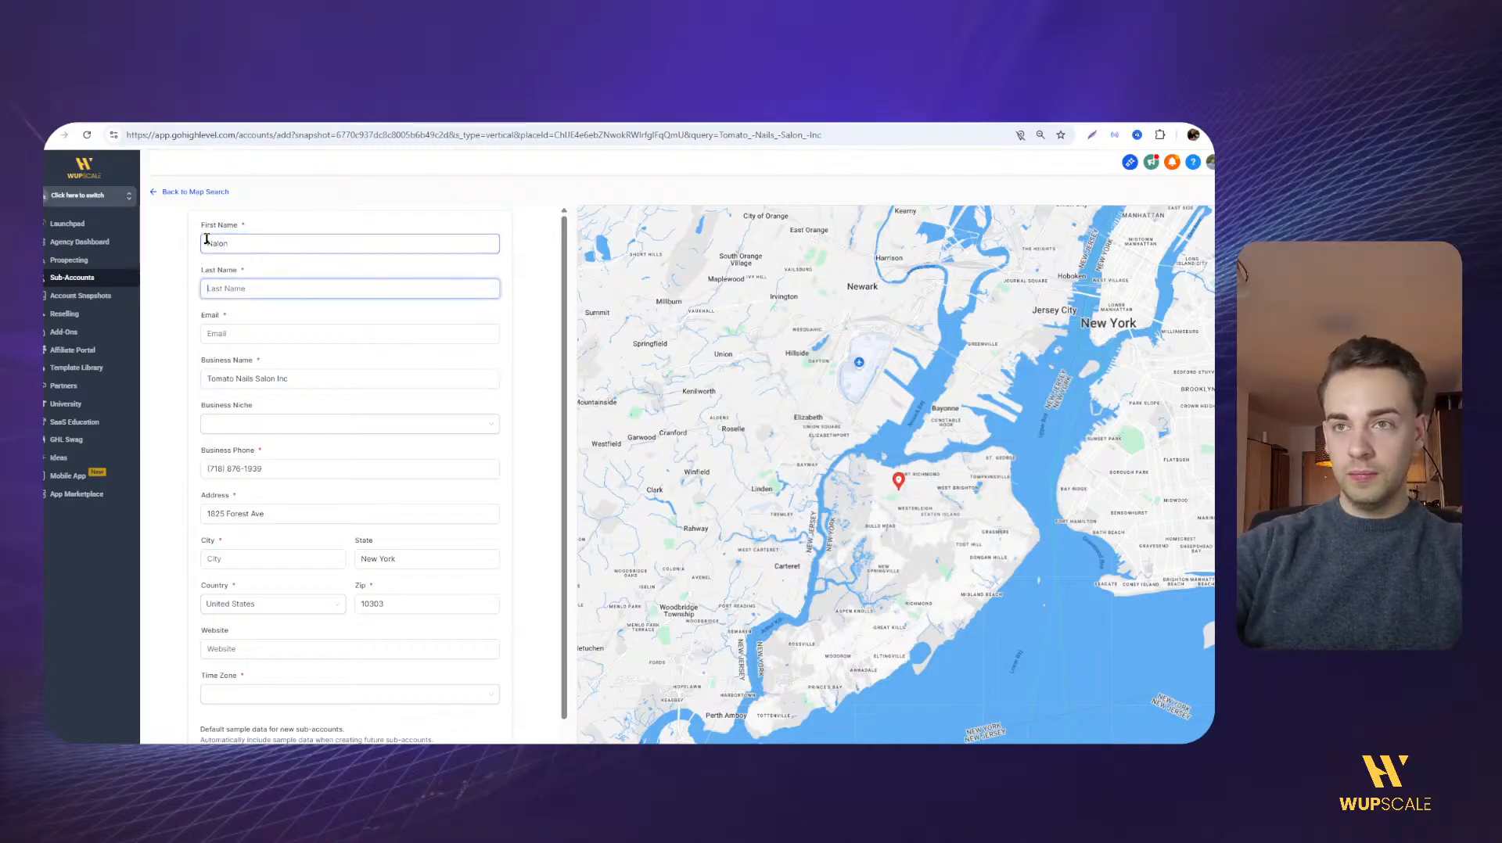
drag(207, 241, 365, 241)
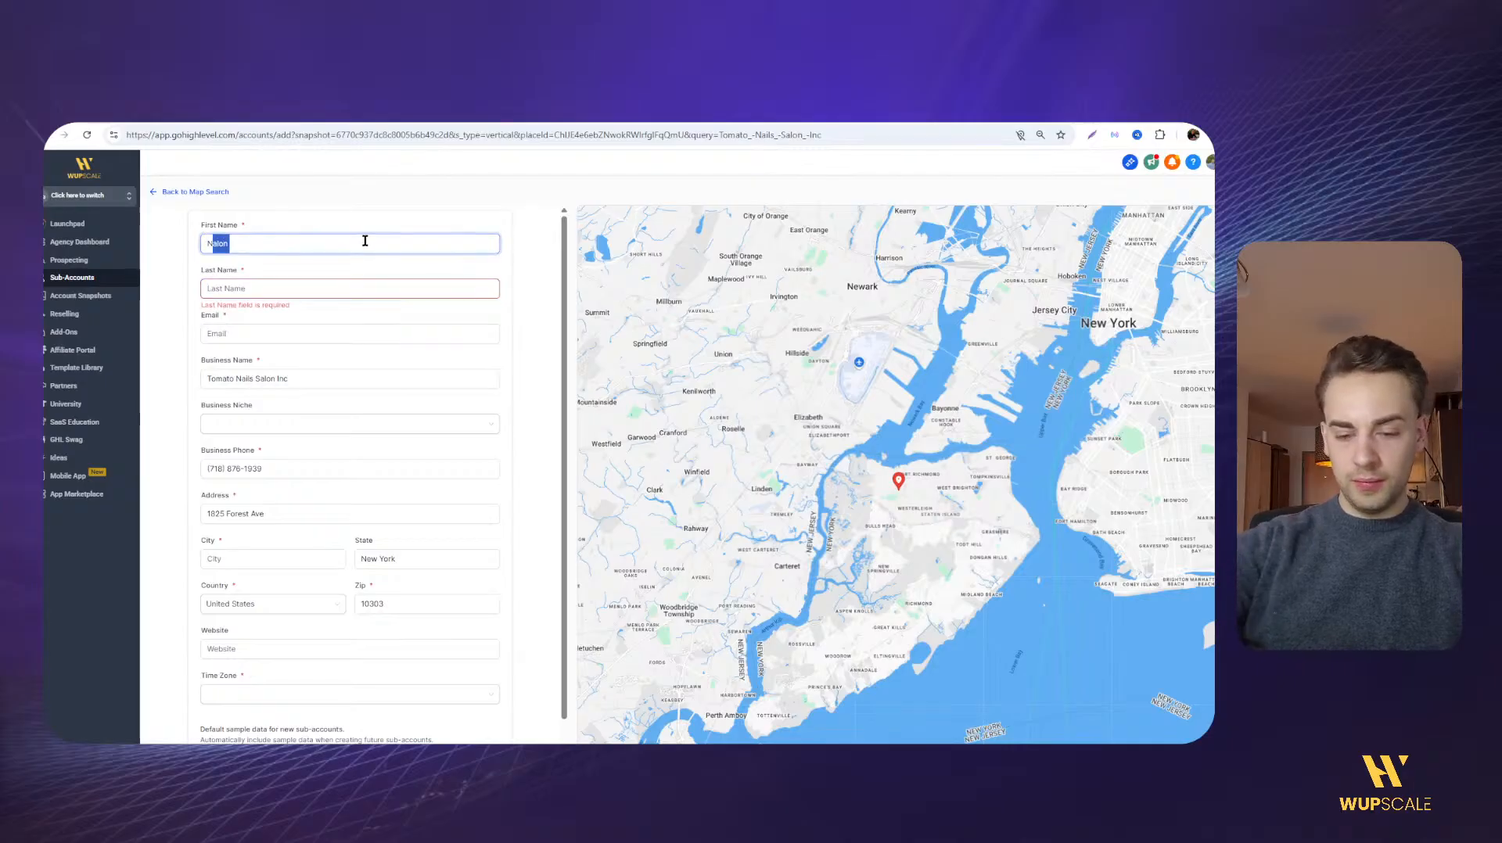
text(Salon)
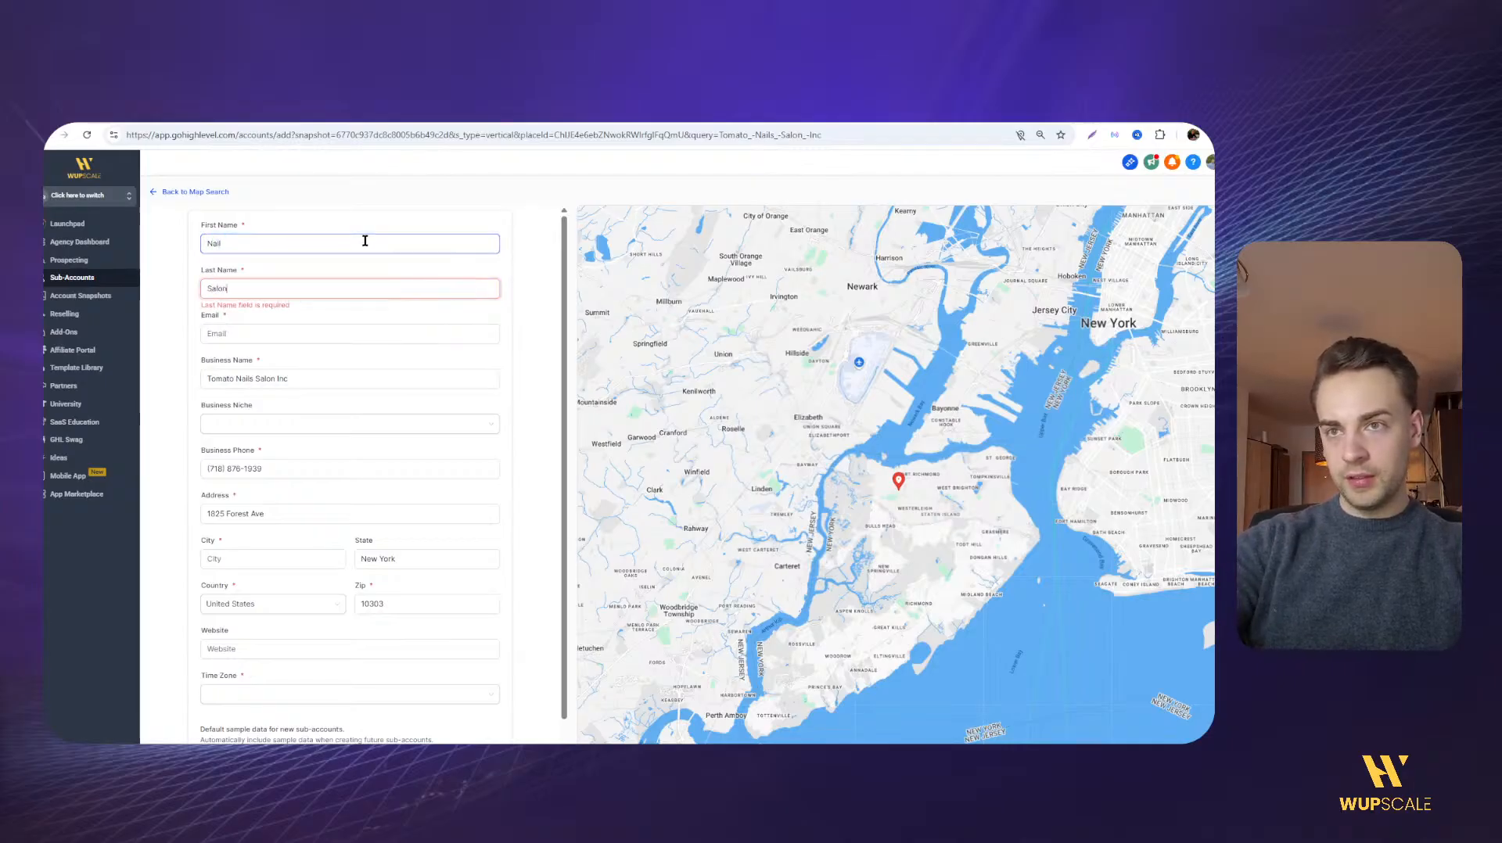
key(Tab)
text(nailsalo)
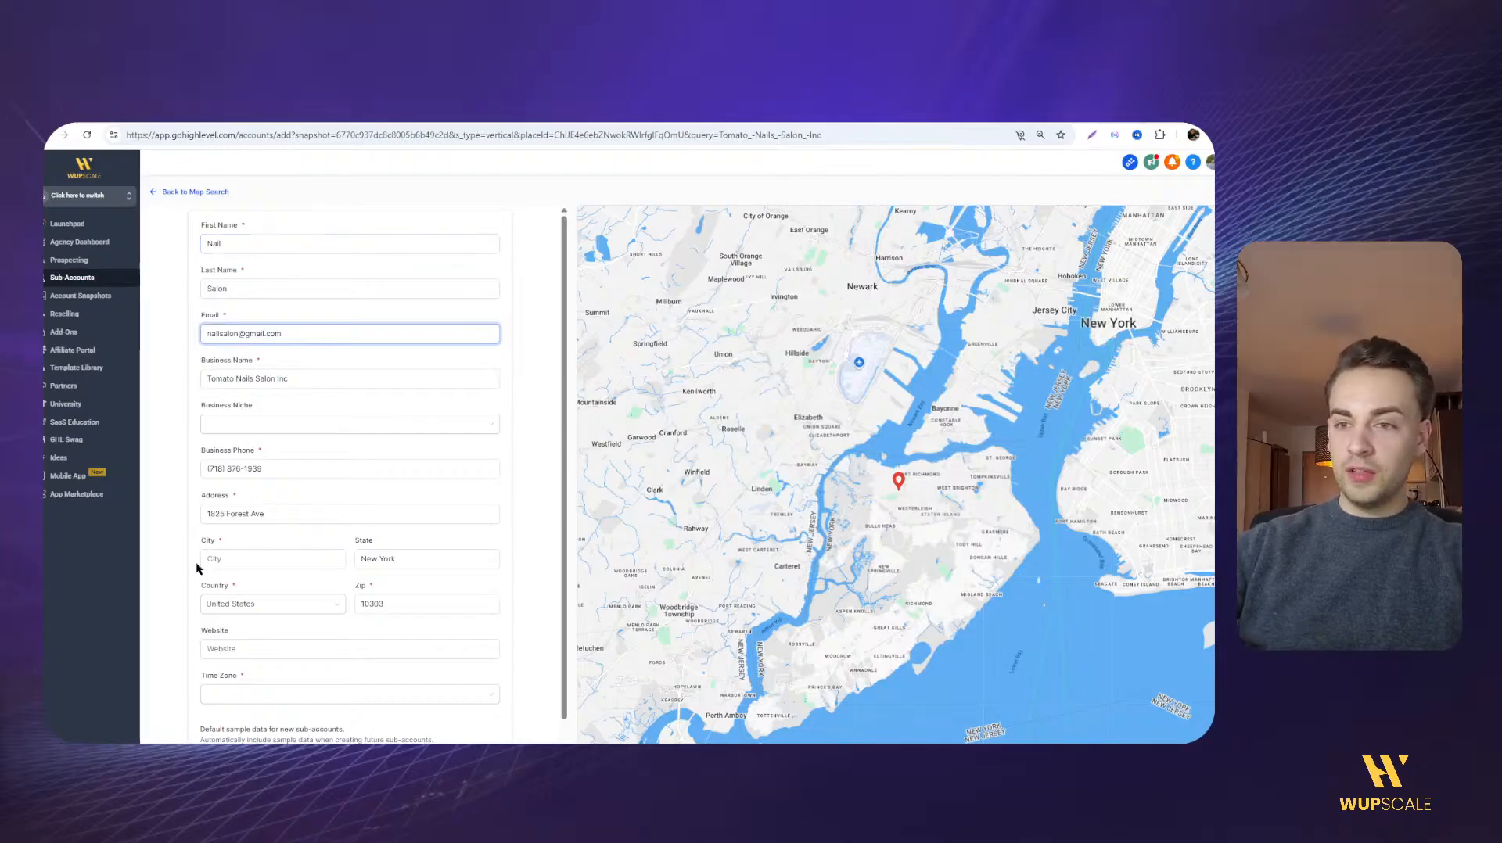
Set the city to New York and the time zone to GMT-08:00 America/Los_Angeles (PST), and save the new sub-account
scroll(197, 569, down, 1)
click(238, 506)
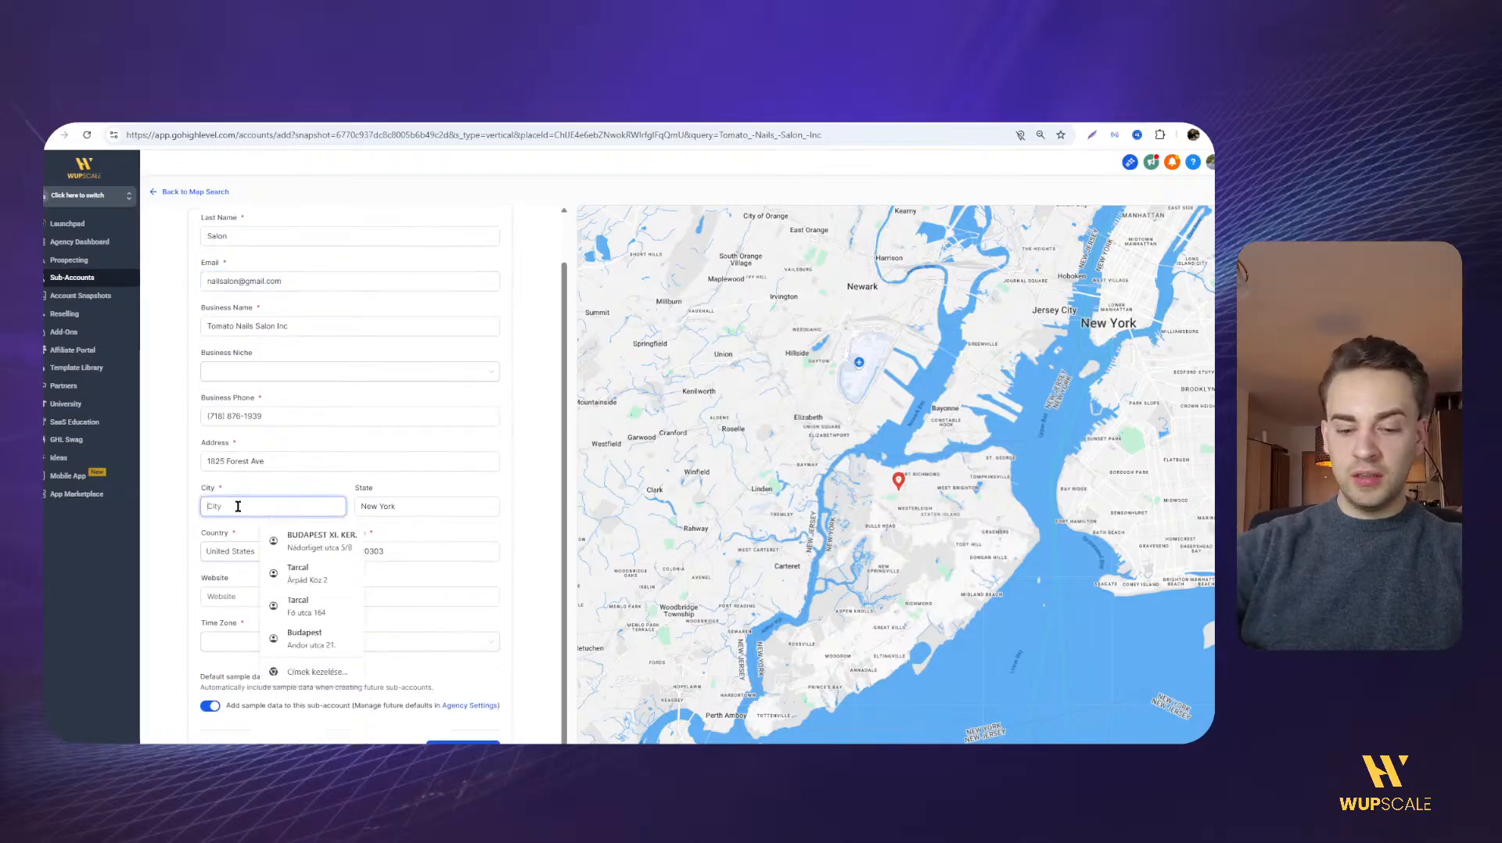
text(New York)
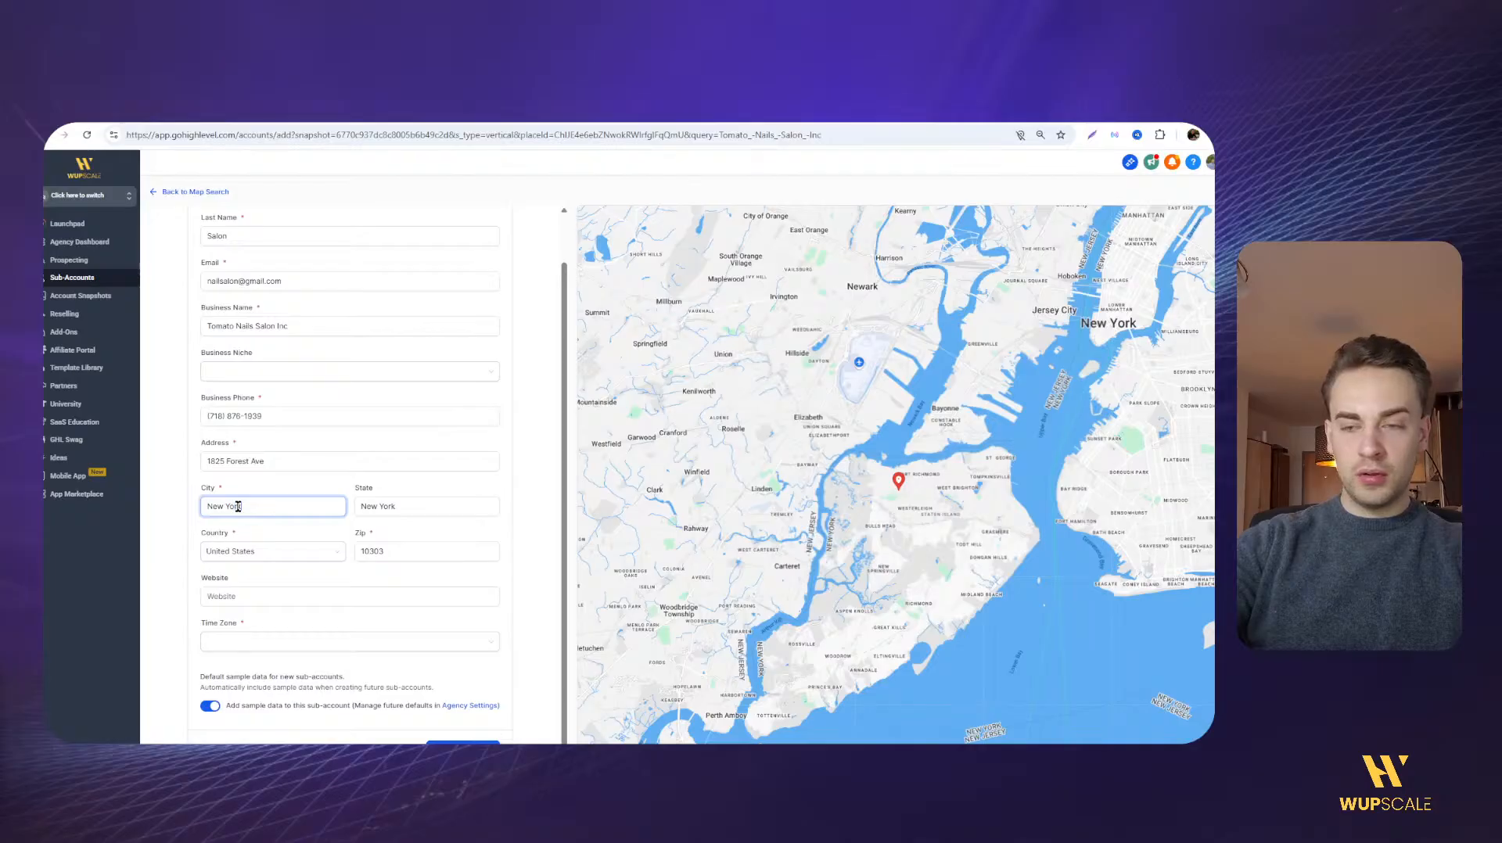
click(180, 515)
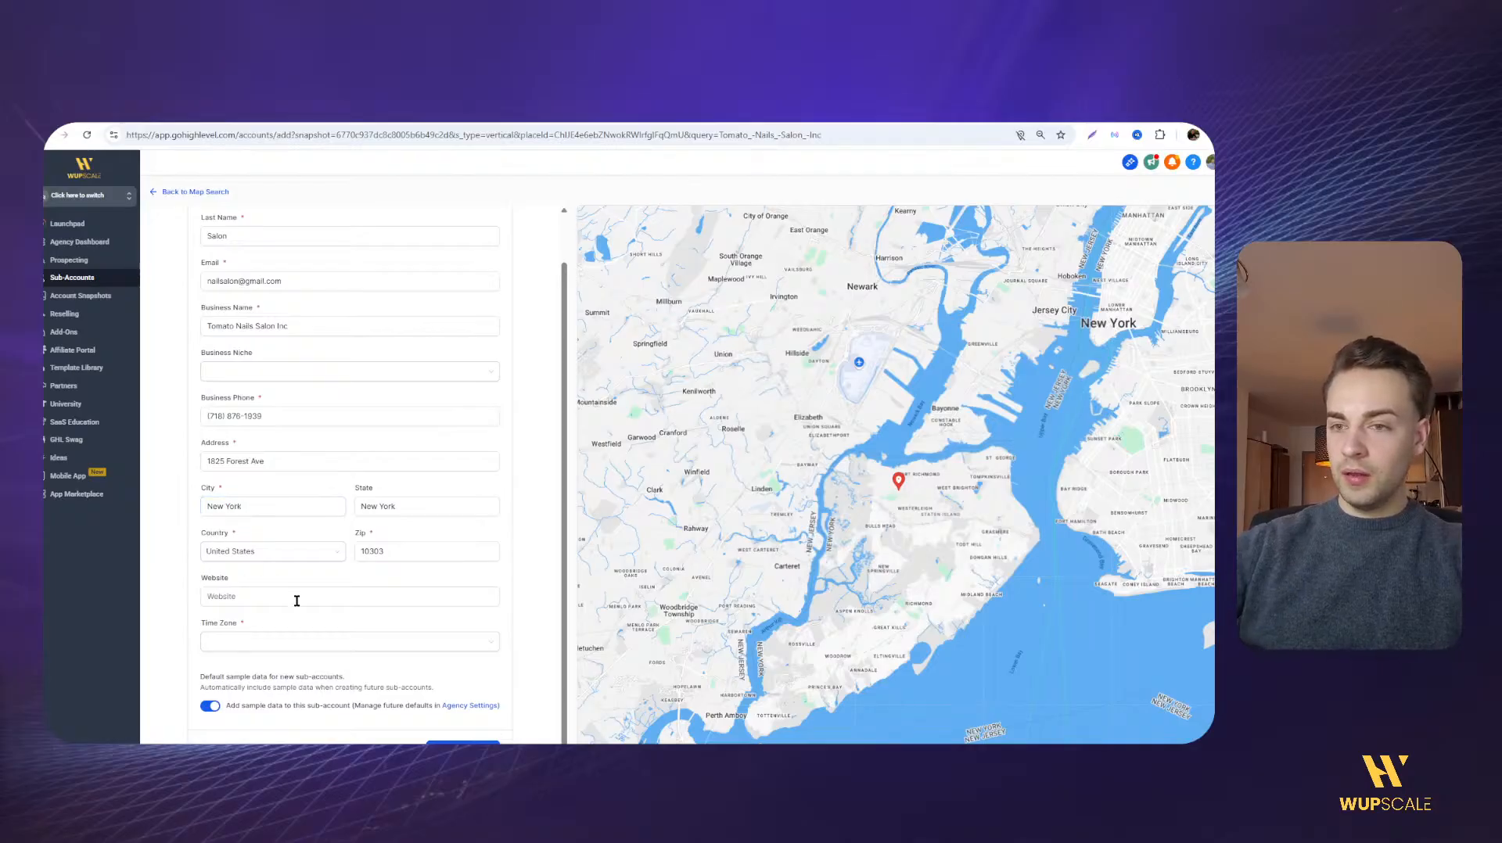
click(309, 645)
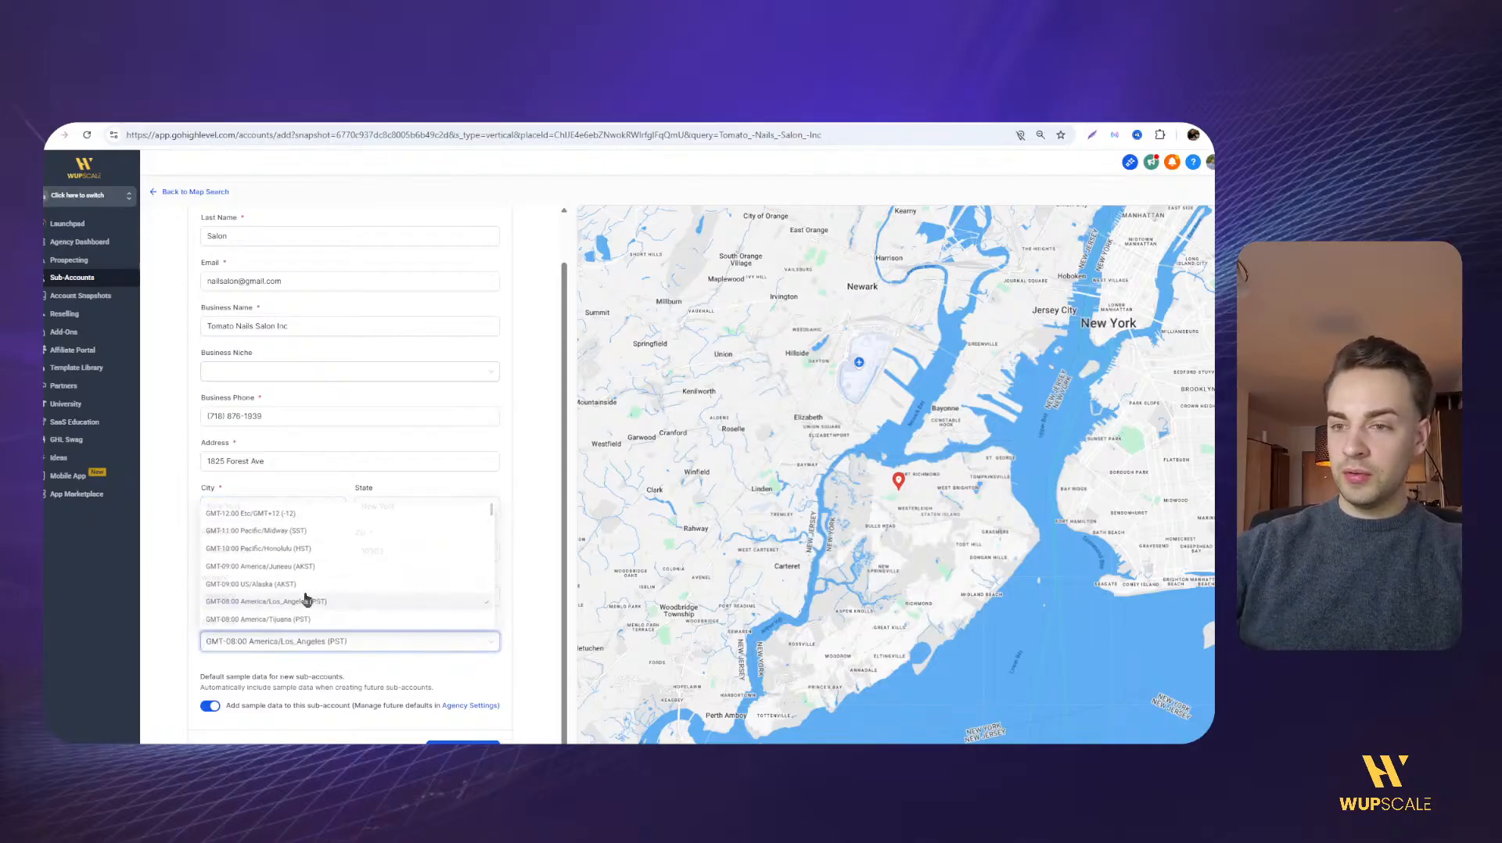
click(306, 600)
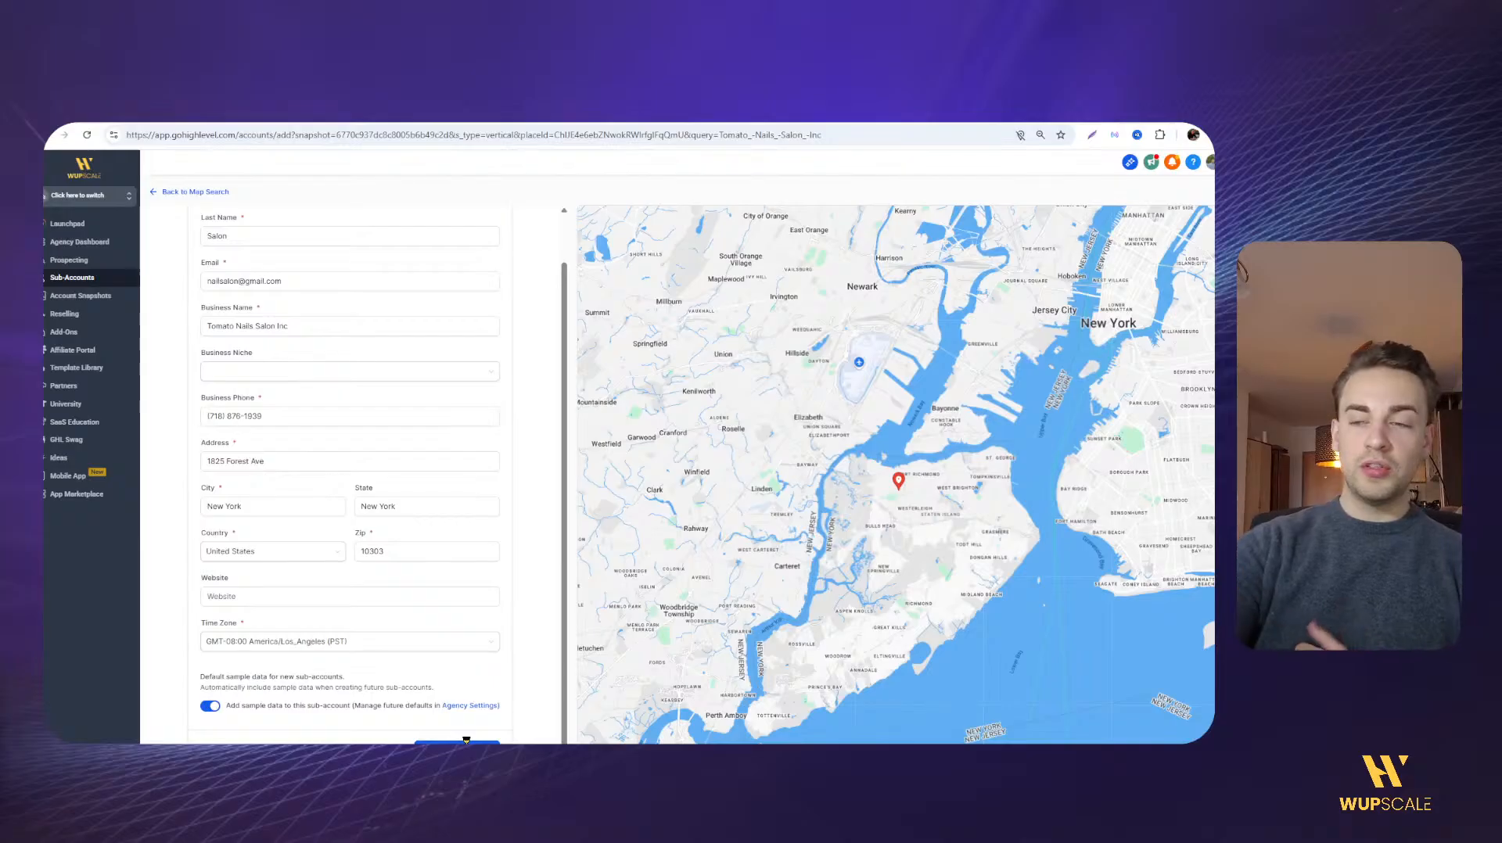
click(466, 740)
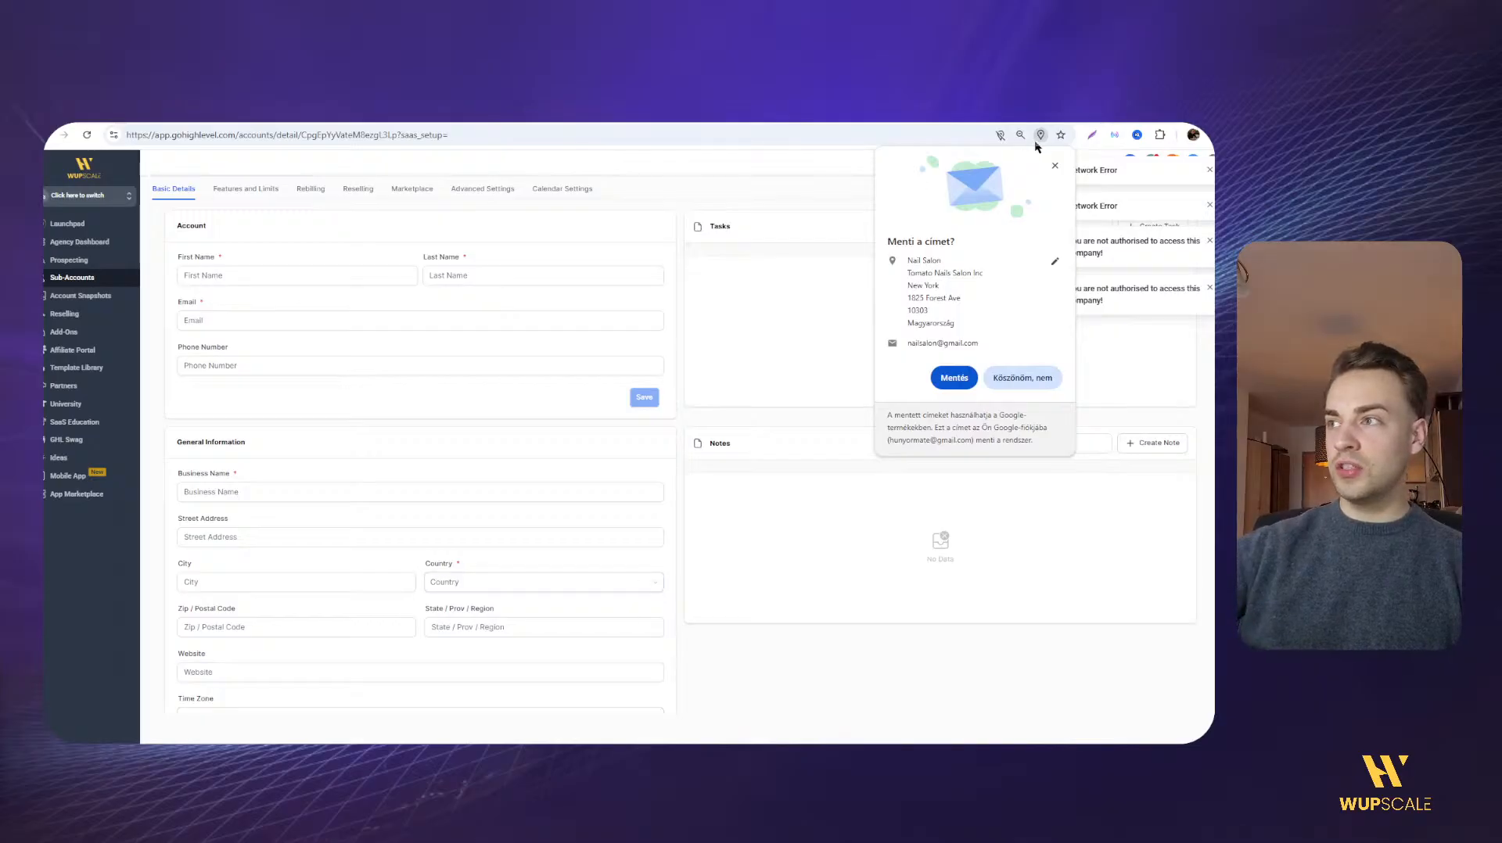
click(1056, 169)
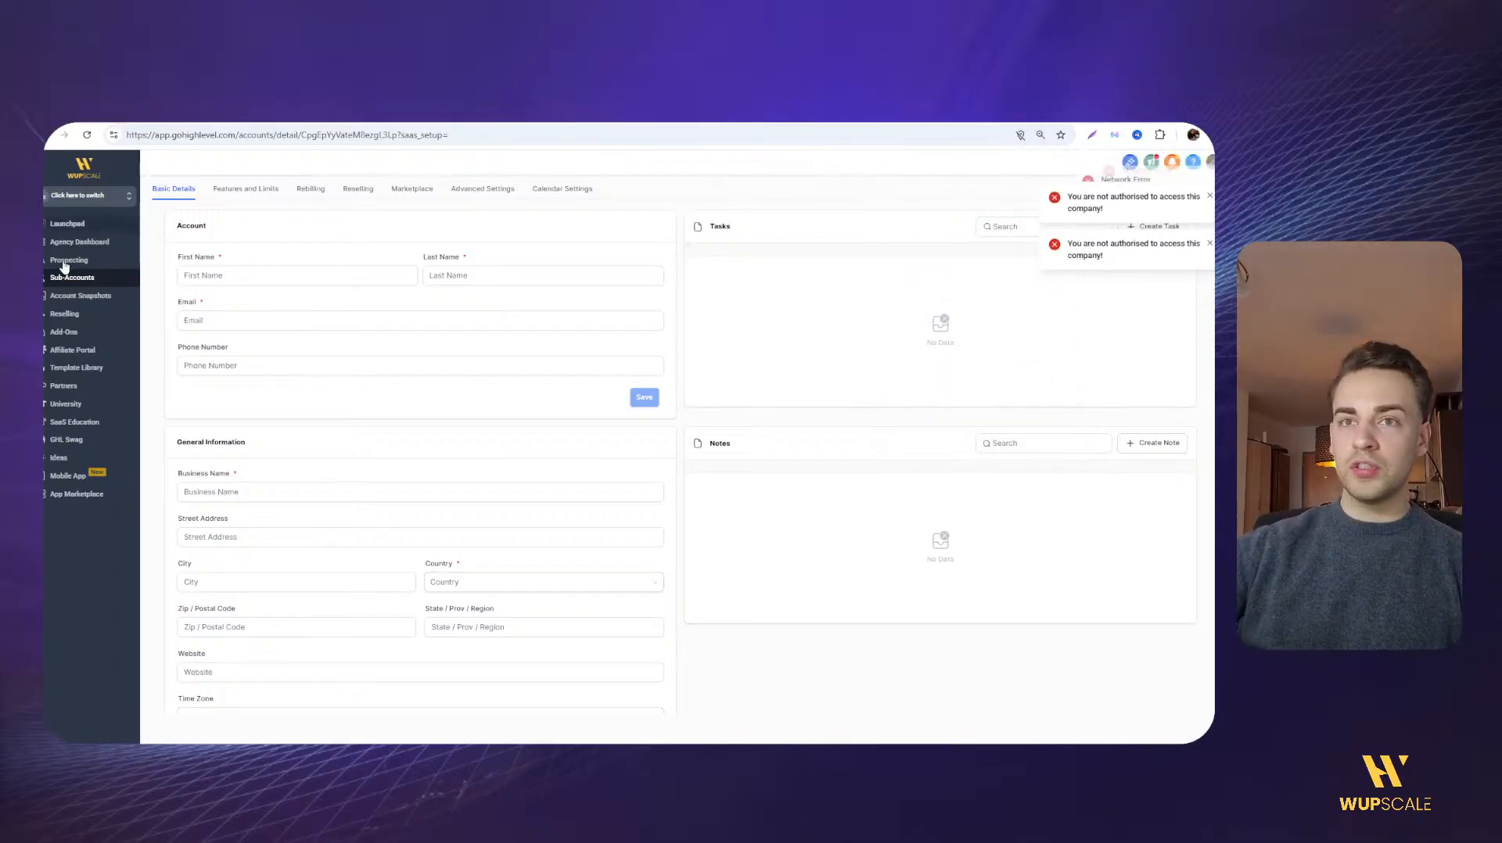
Switch from the agency account to the new Tomato Nails Salon Inc sub-account
click(87, 135)
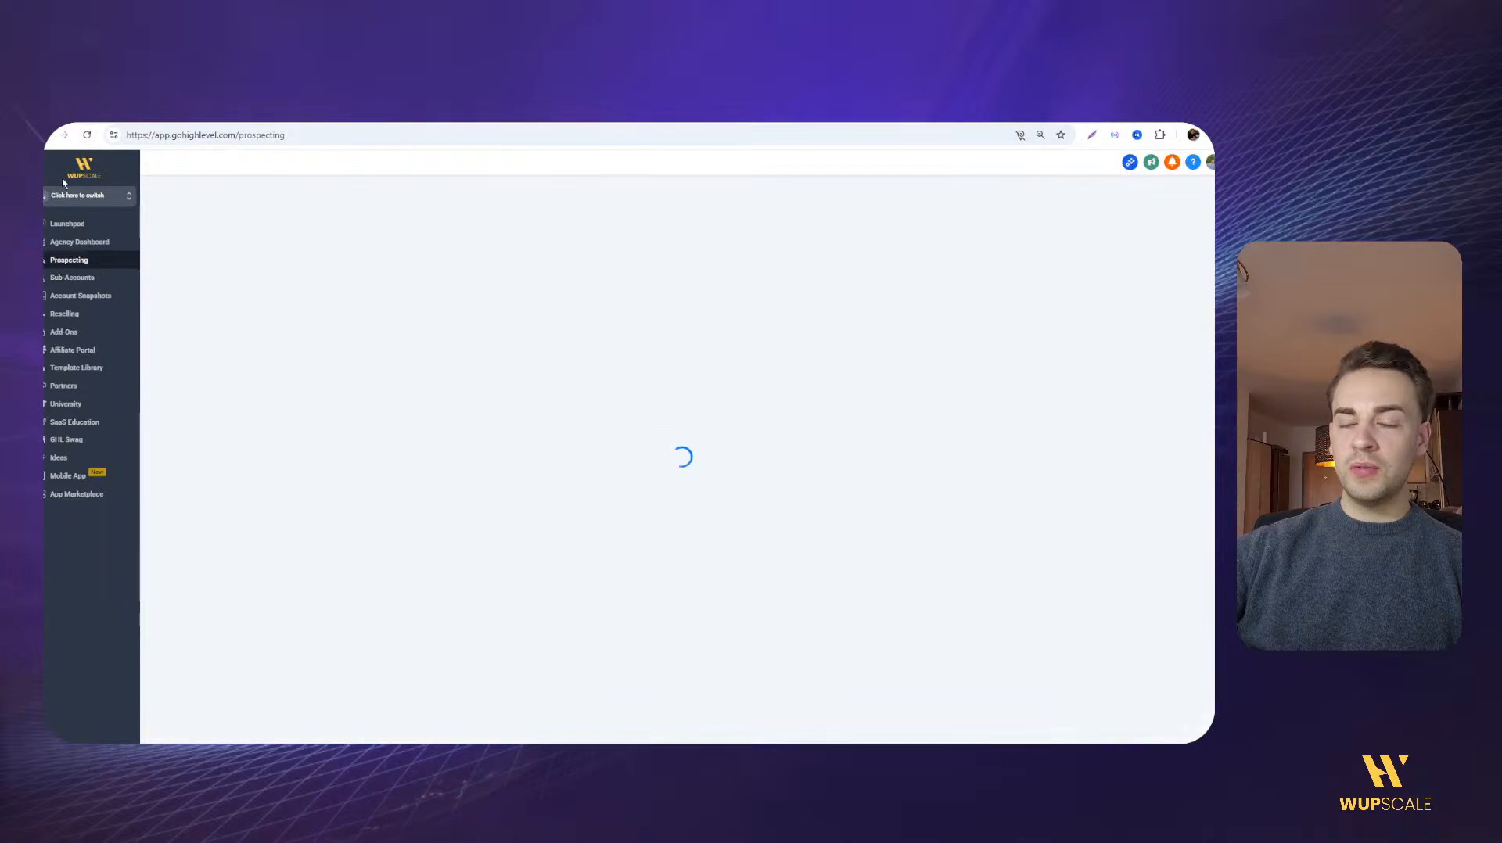
click(112, 201)
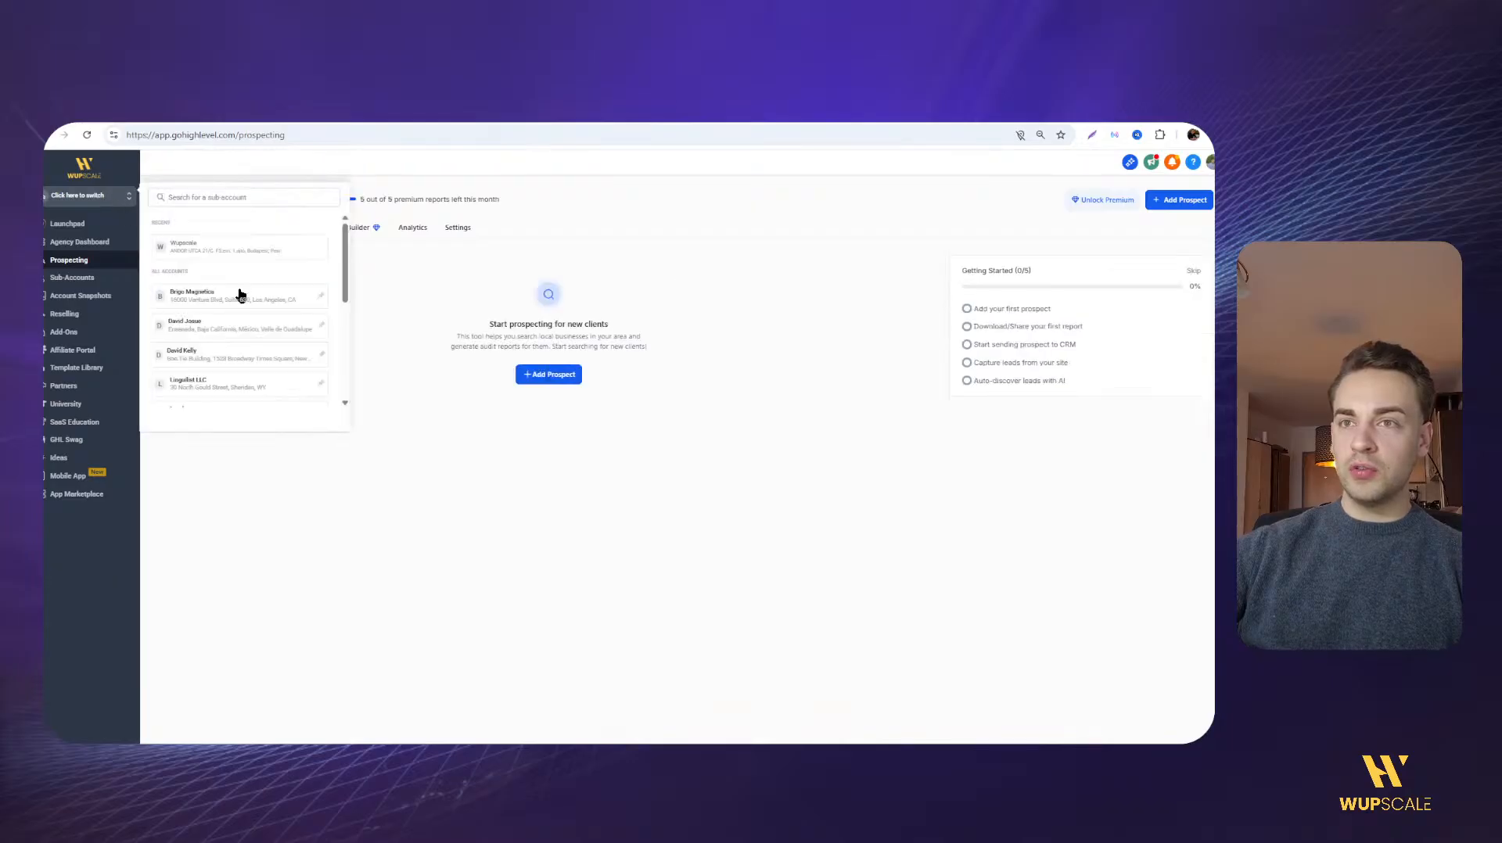
scroll(239, 294, down, 5)
scroll(240, 305, down, 1)
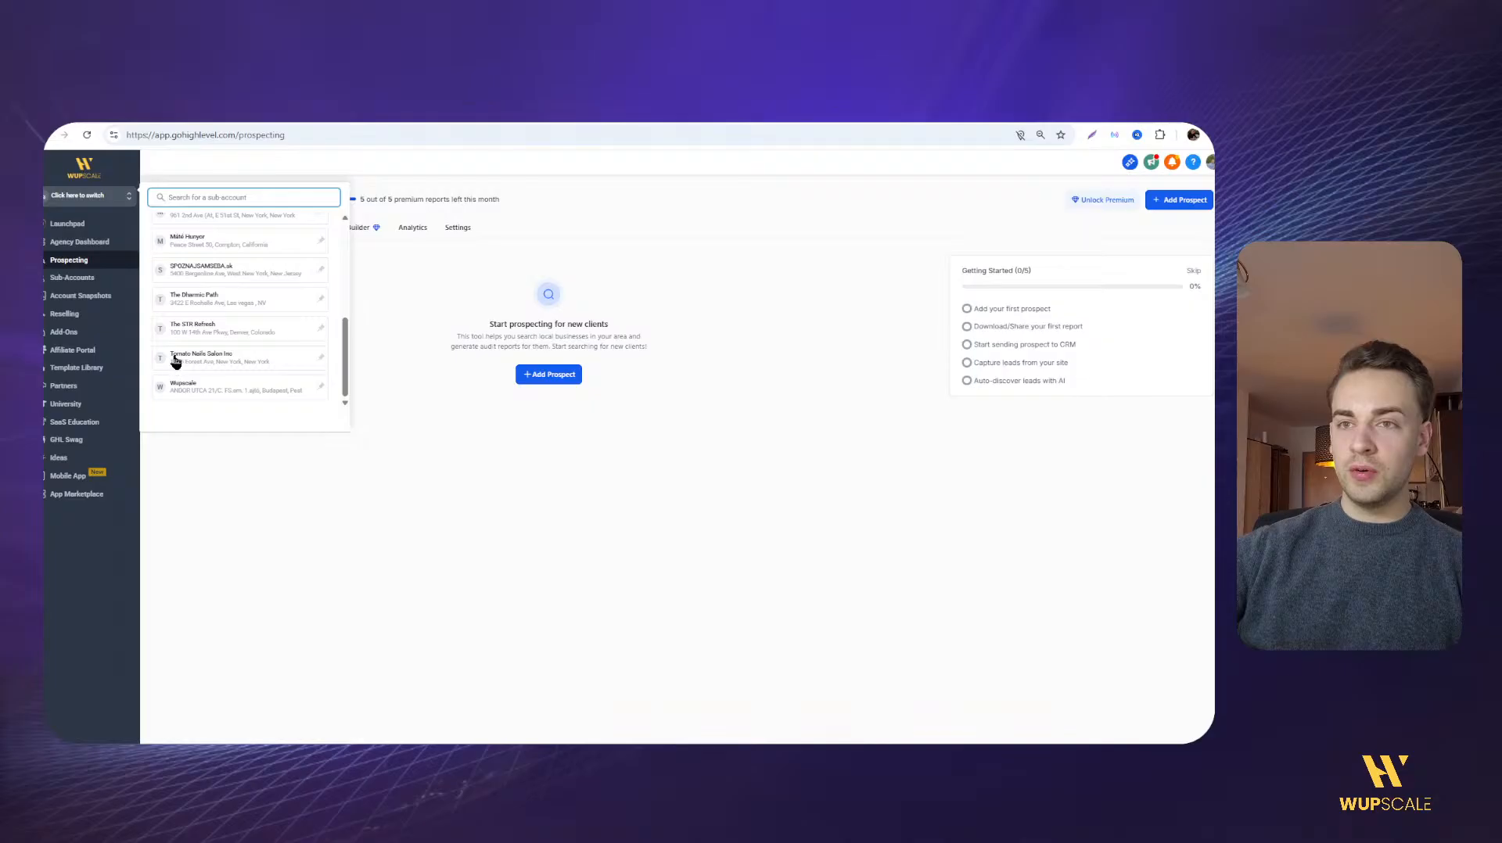
click(199, 358)
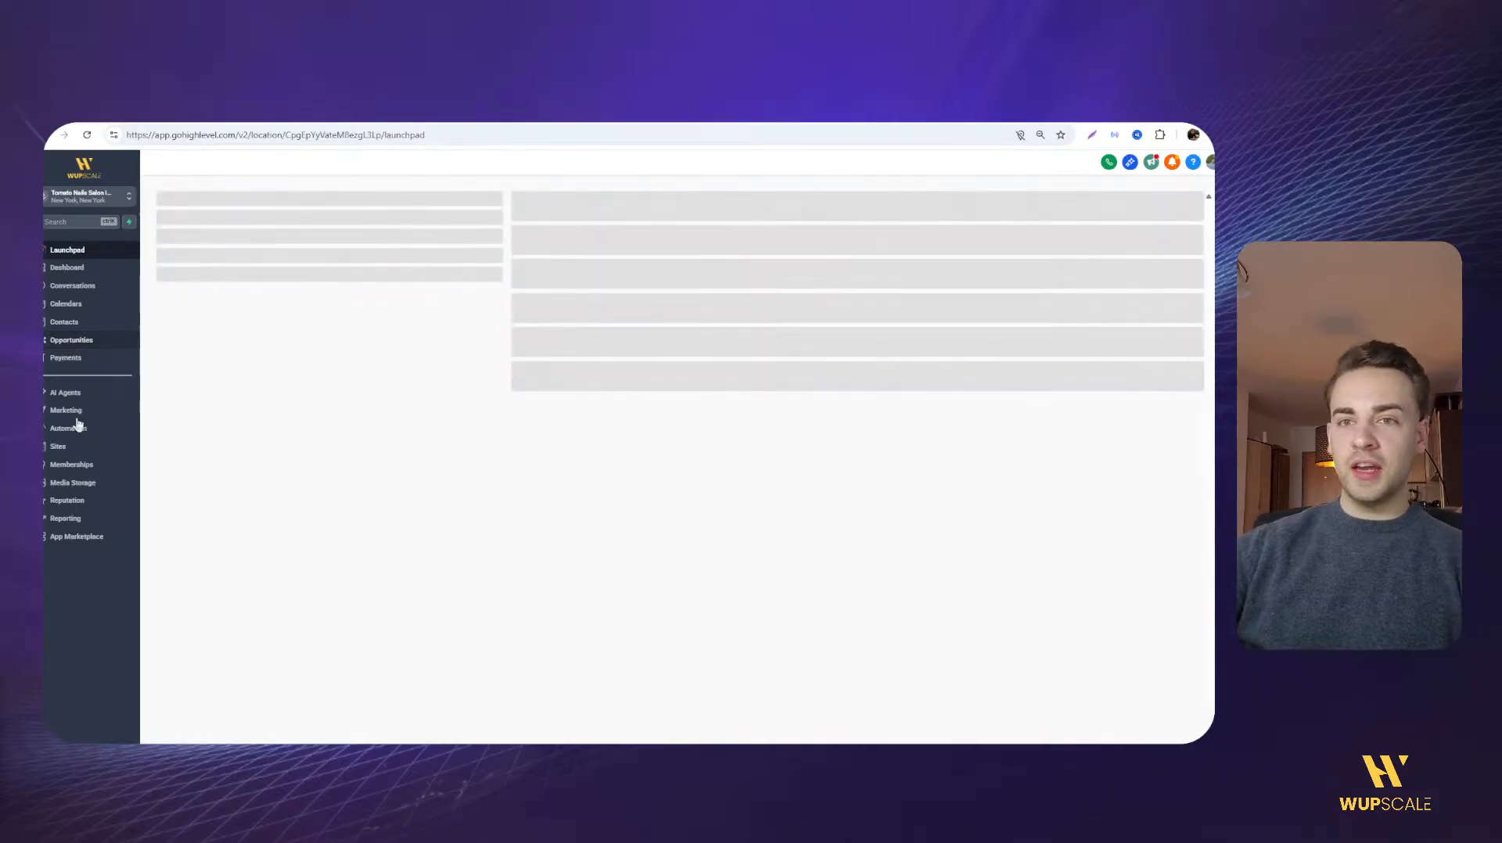
Open the Offer page of the Nail Salon Offer funnel in the page builder
click(60, 446)
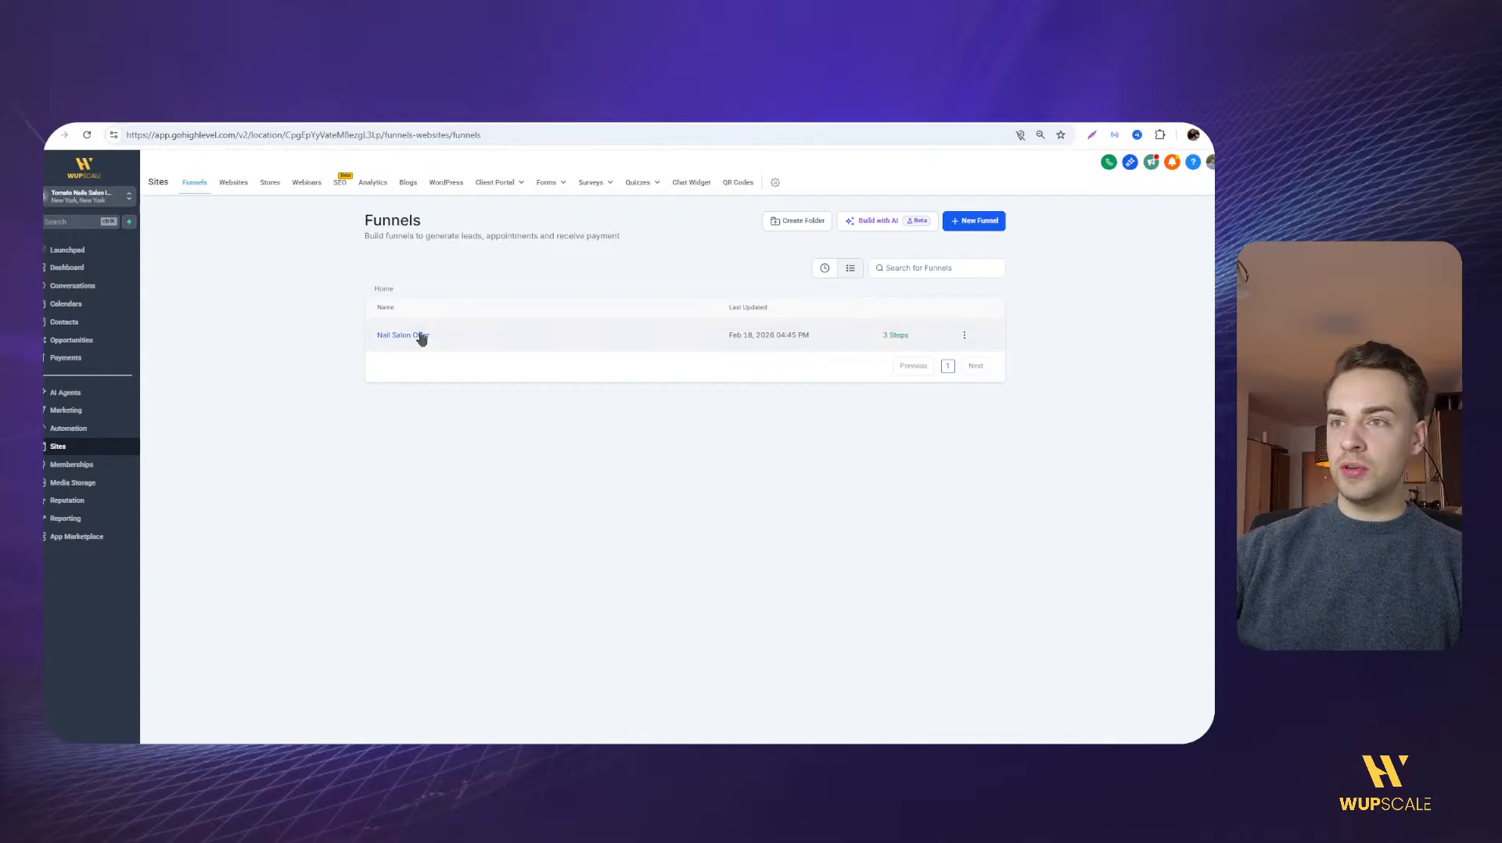
click(404, 338)
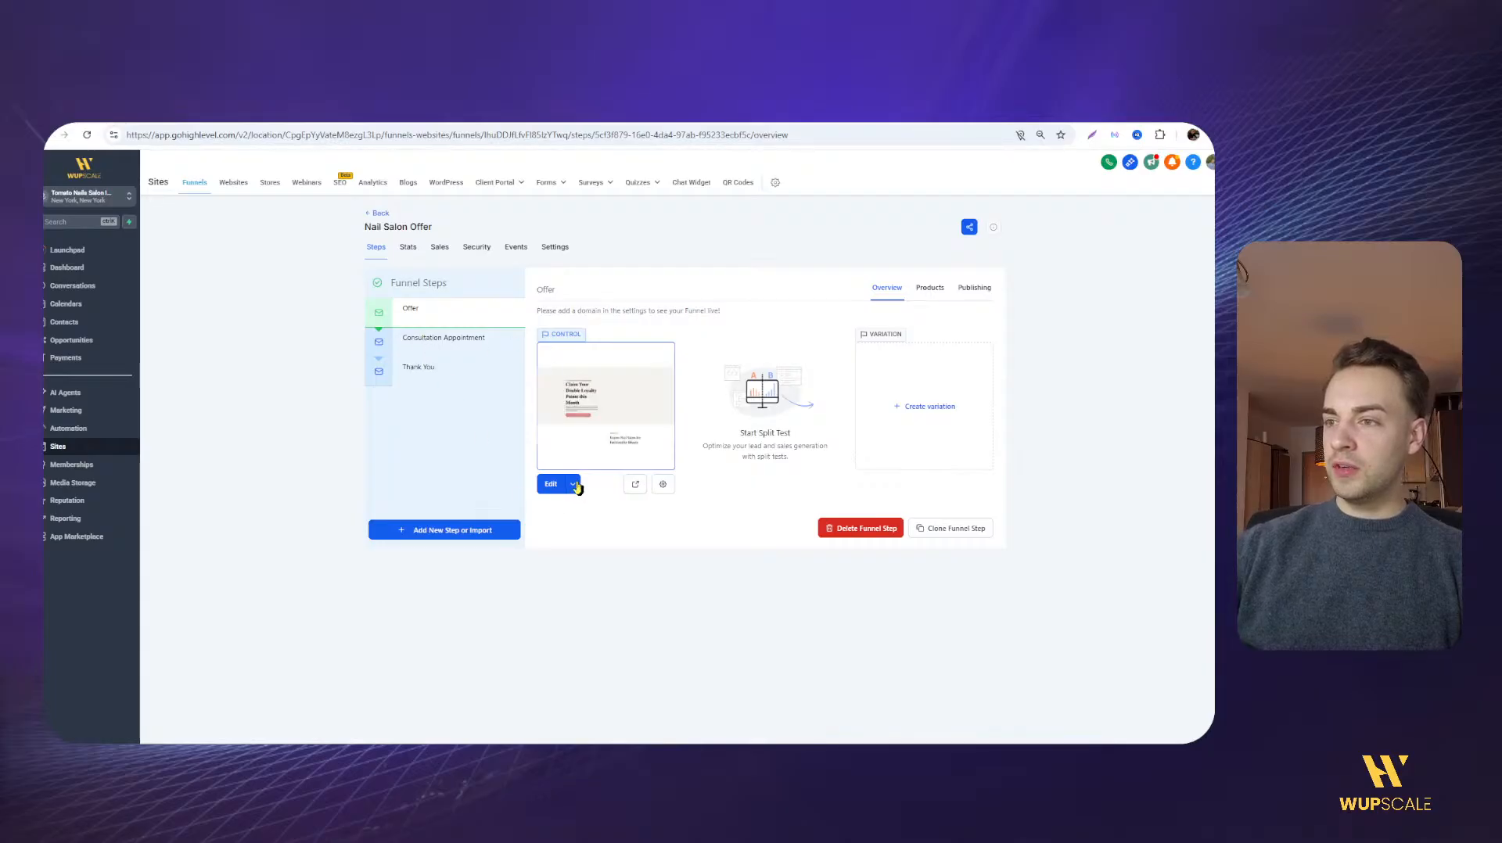
click(550, 485)
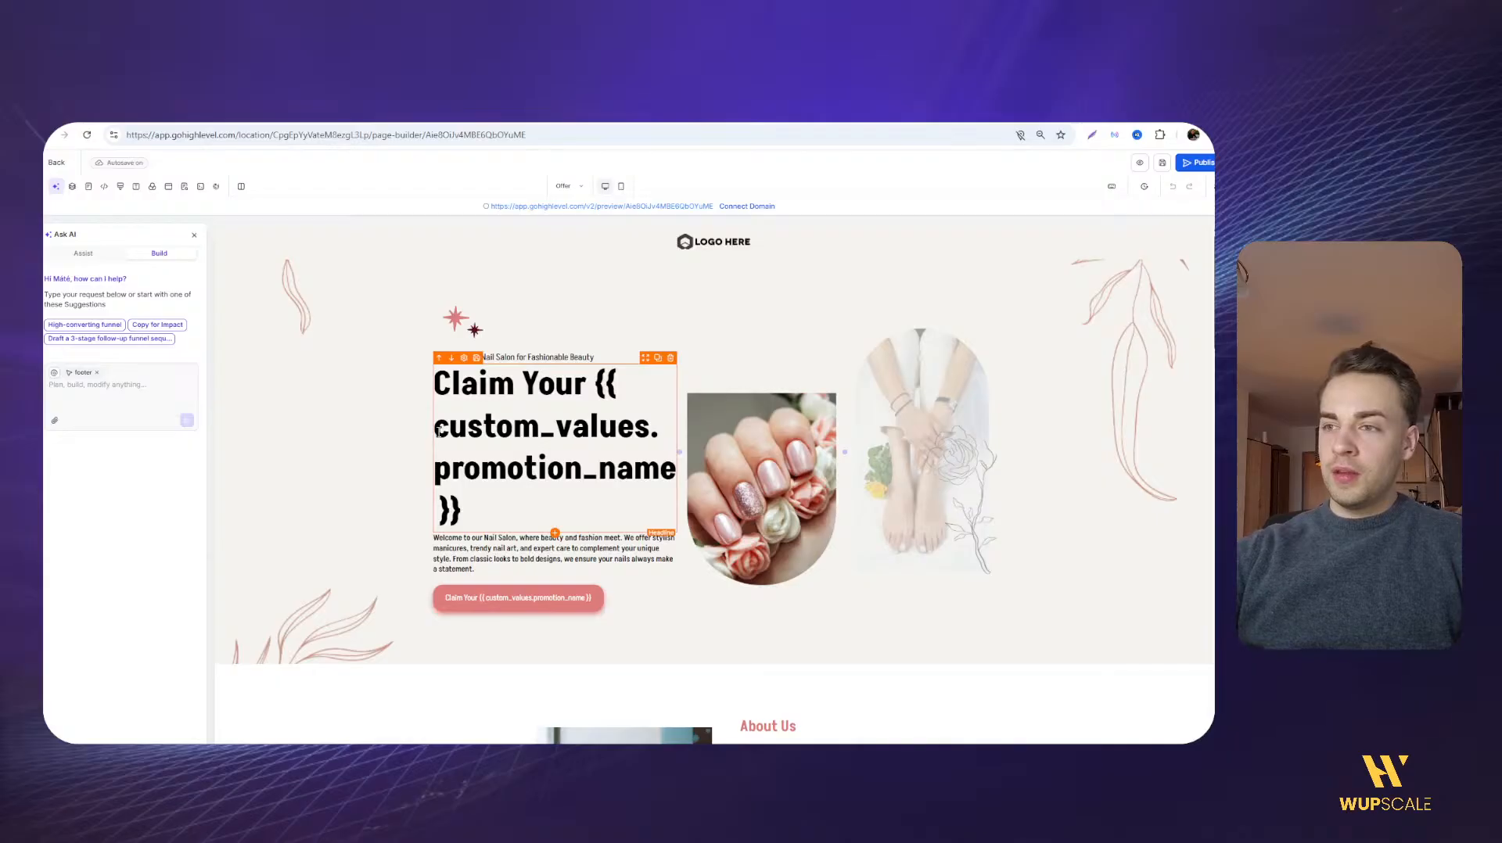
Inspect the promotion name custom value inside the Offer page's main headline
drag(452, 438, 480, 511)
click(489, 501)
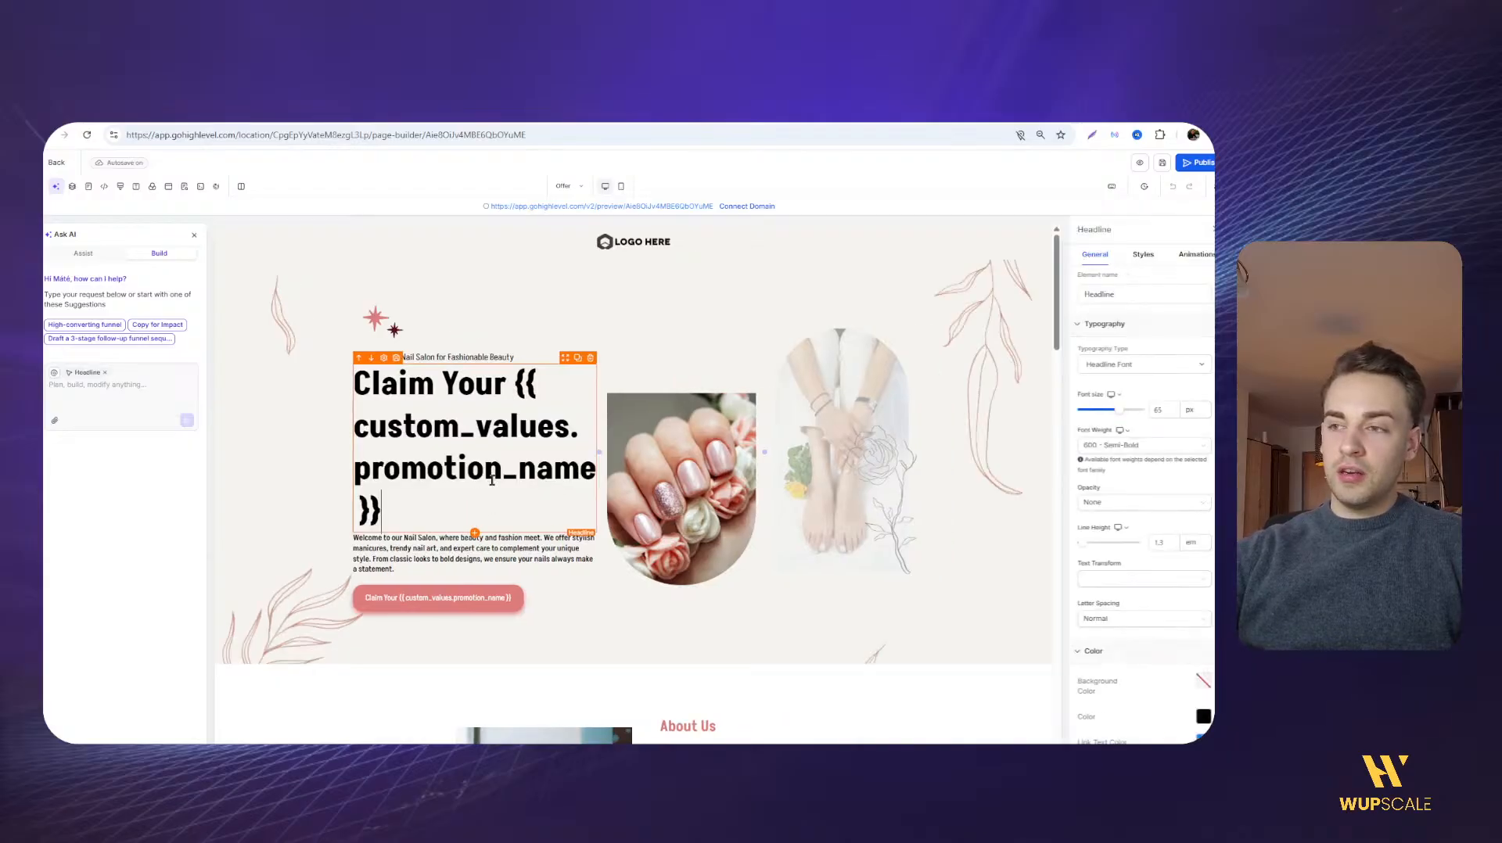
drag(356, 430, 462, 429)
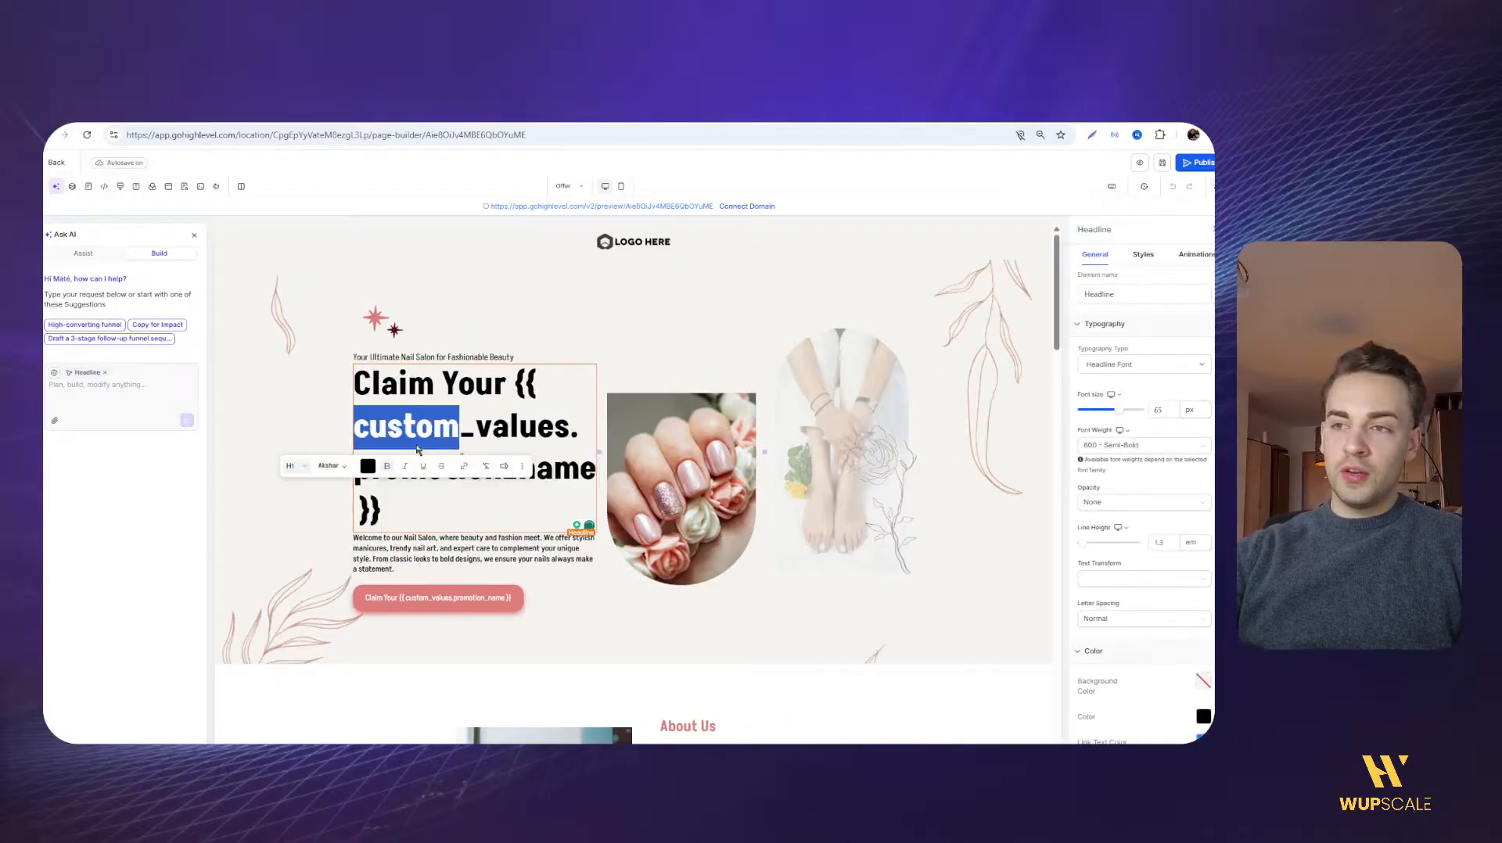
click(413, 419)
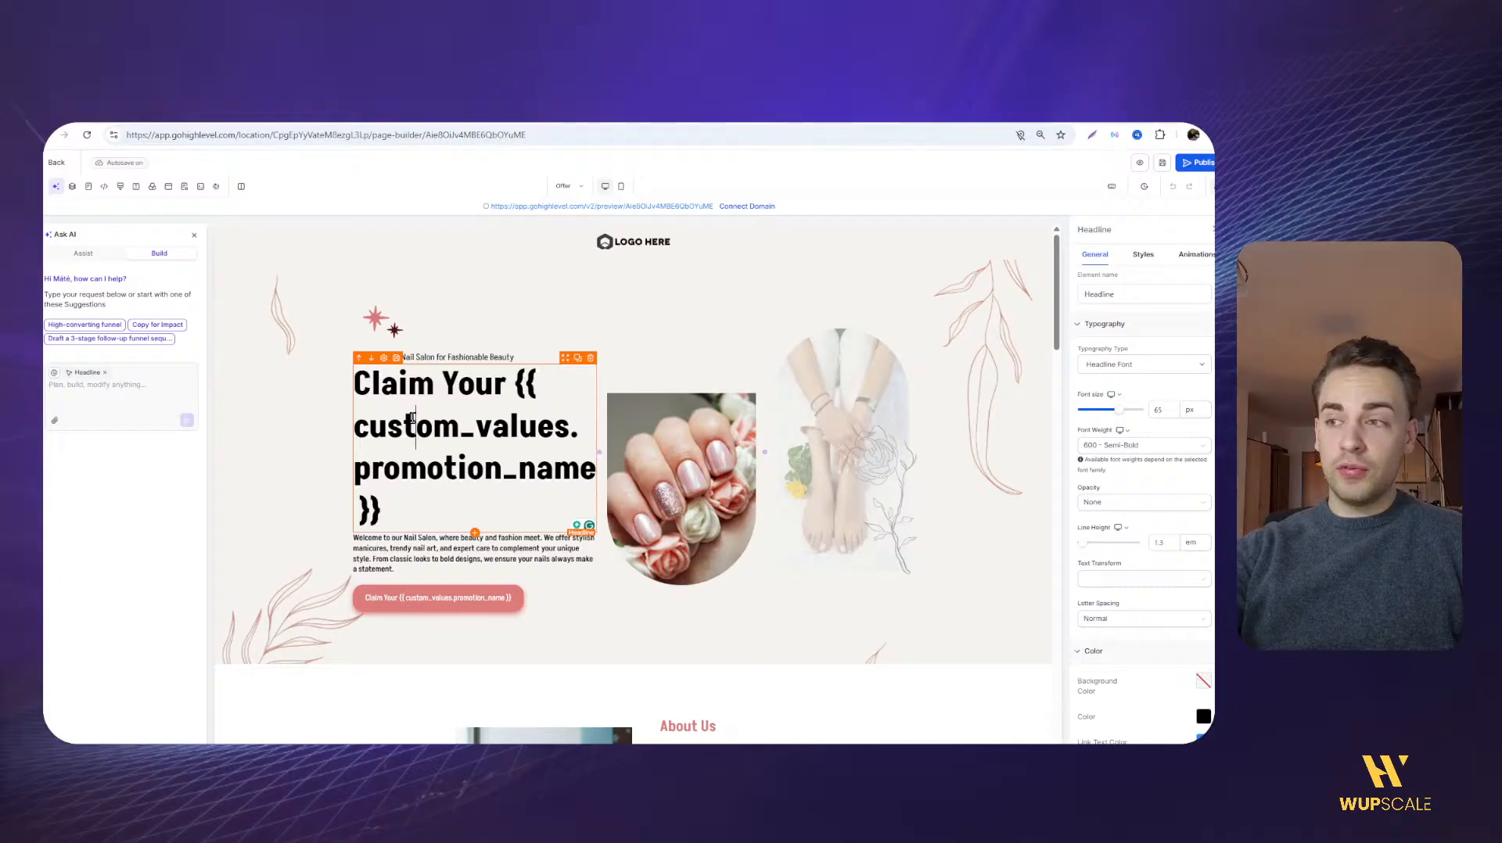
Inspect the About Us section, selecting its sub-headline and the year experience and happy client image features
scroll(484, 539, down, 4)
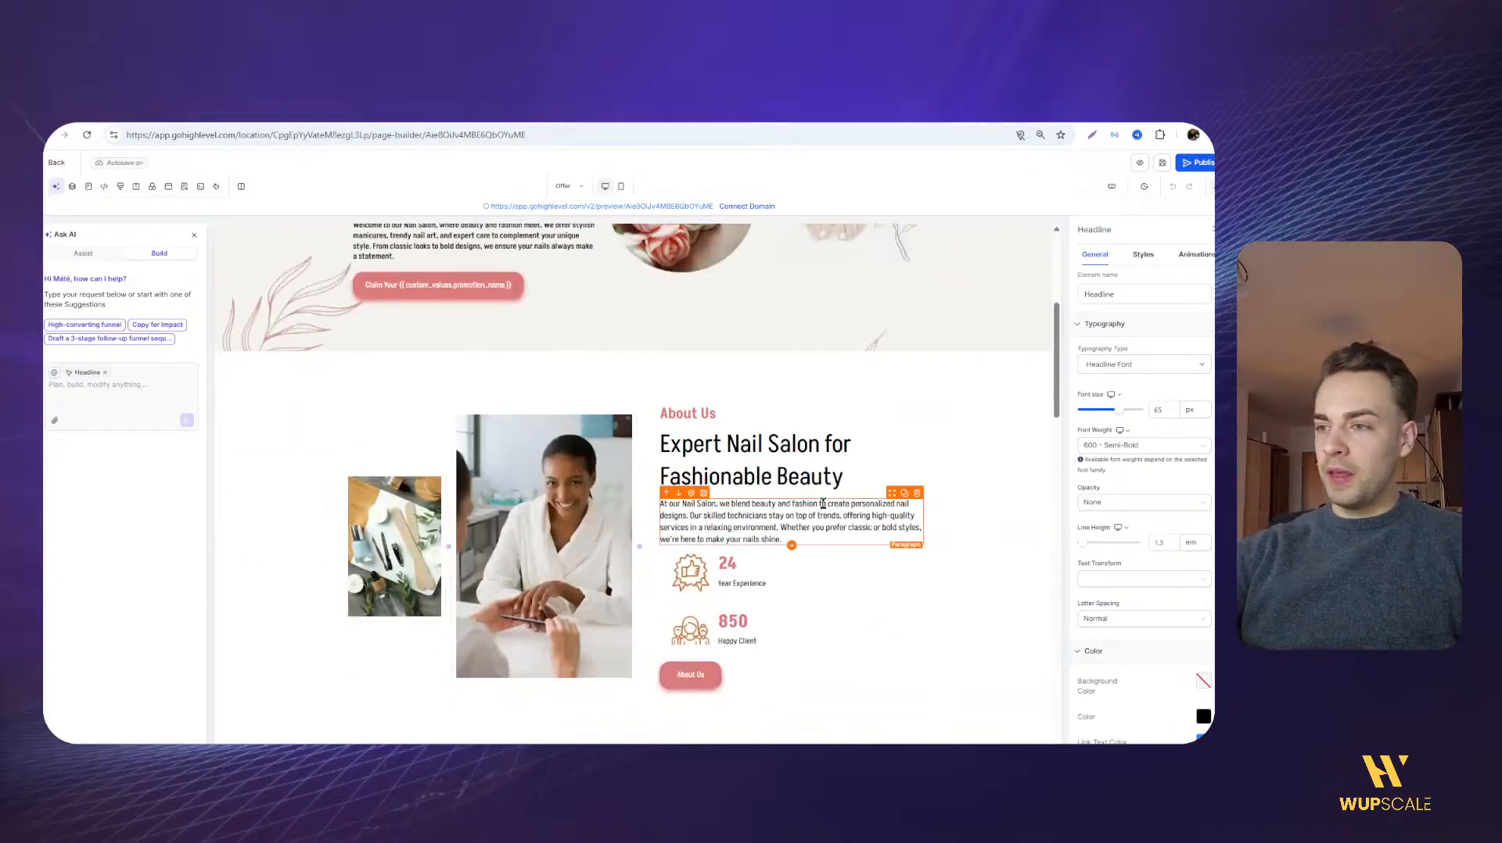
scroll(851, 491, down, 4)
scroll(851, 491, up, 3)
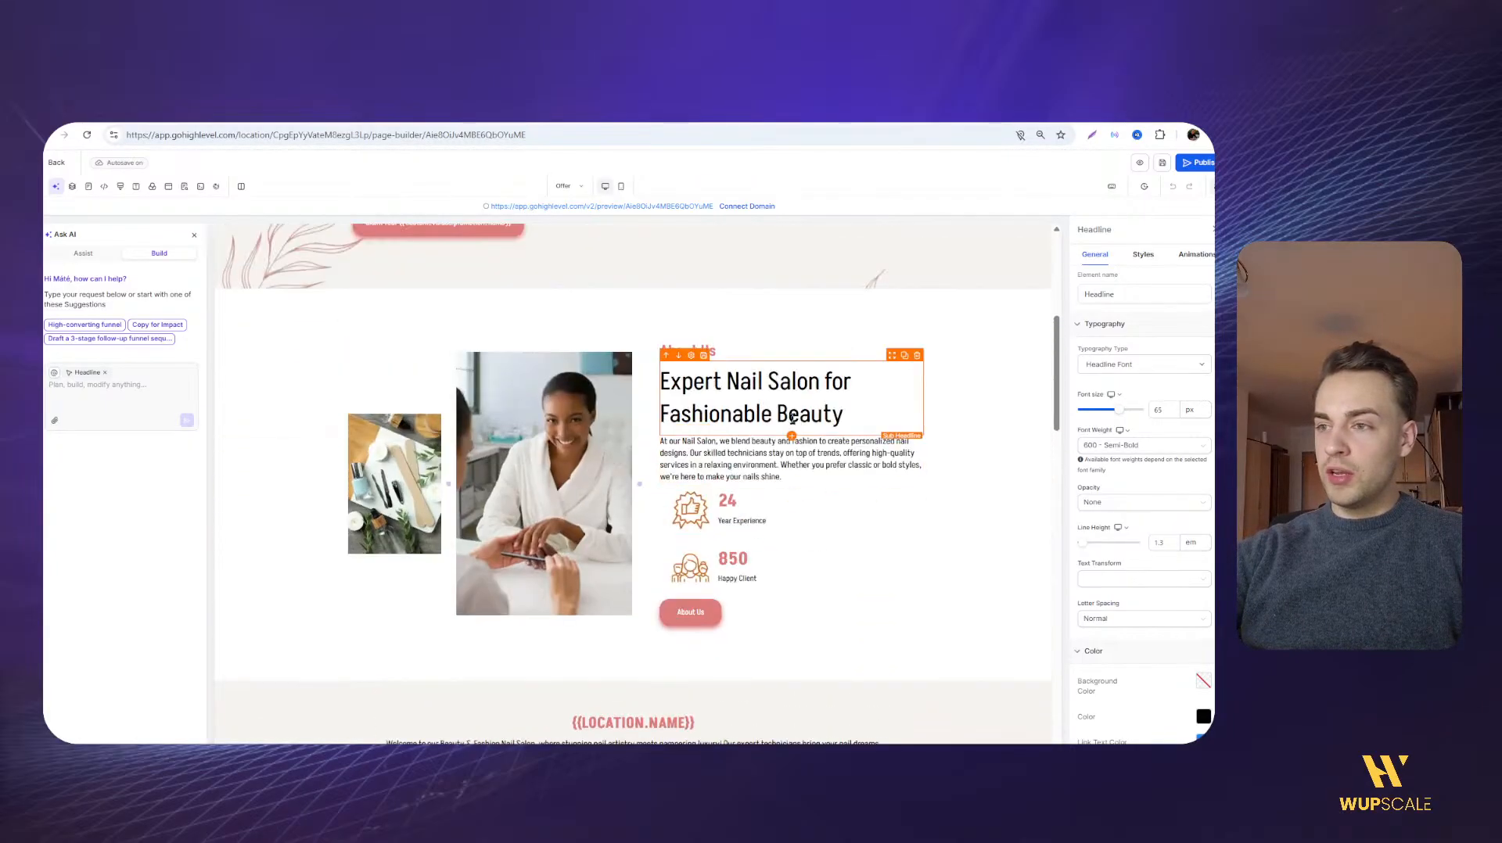
click(812, 412)
drag(708, 395, 768, 399)
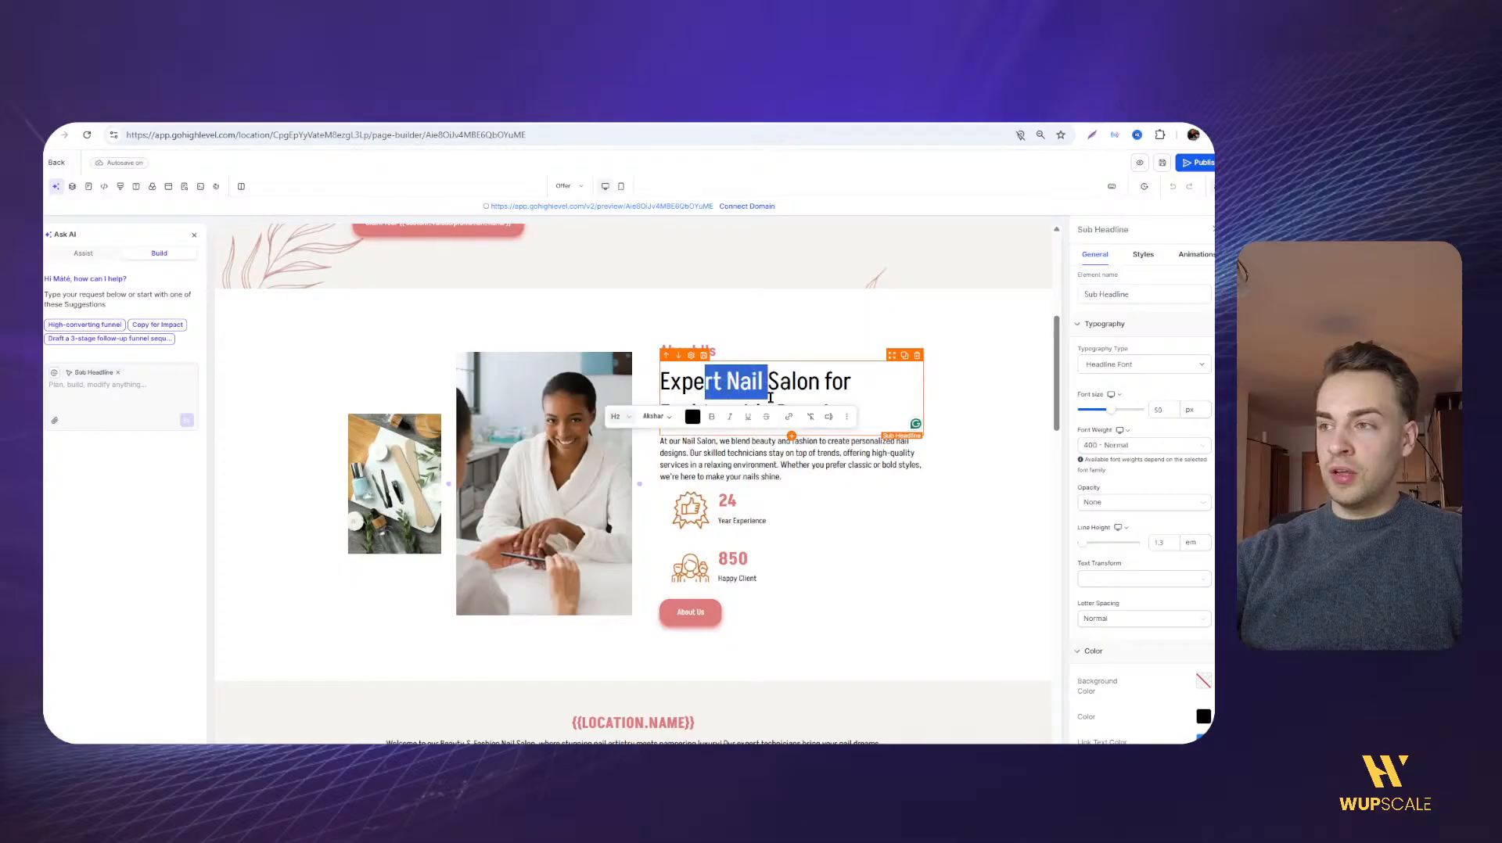
click(713, 418)
click(727, 509)
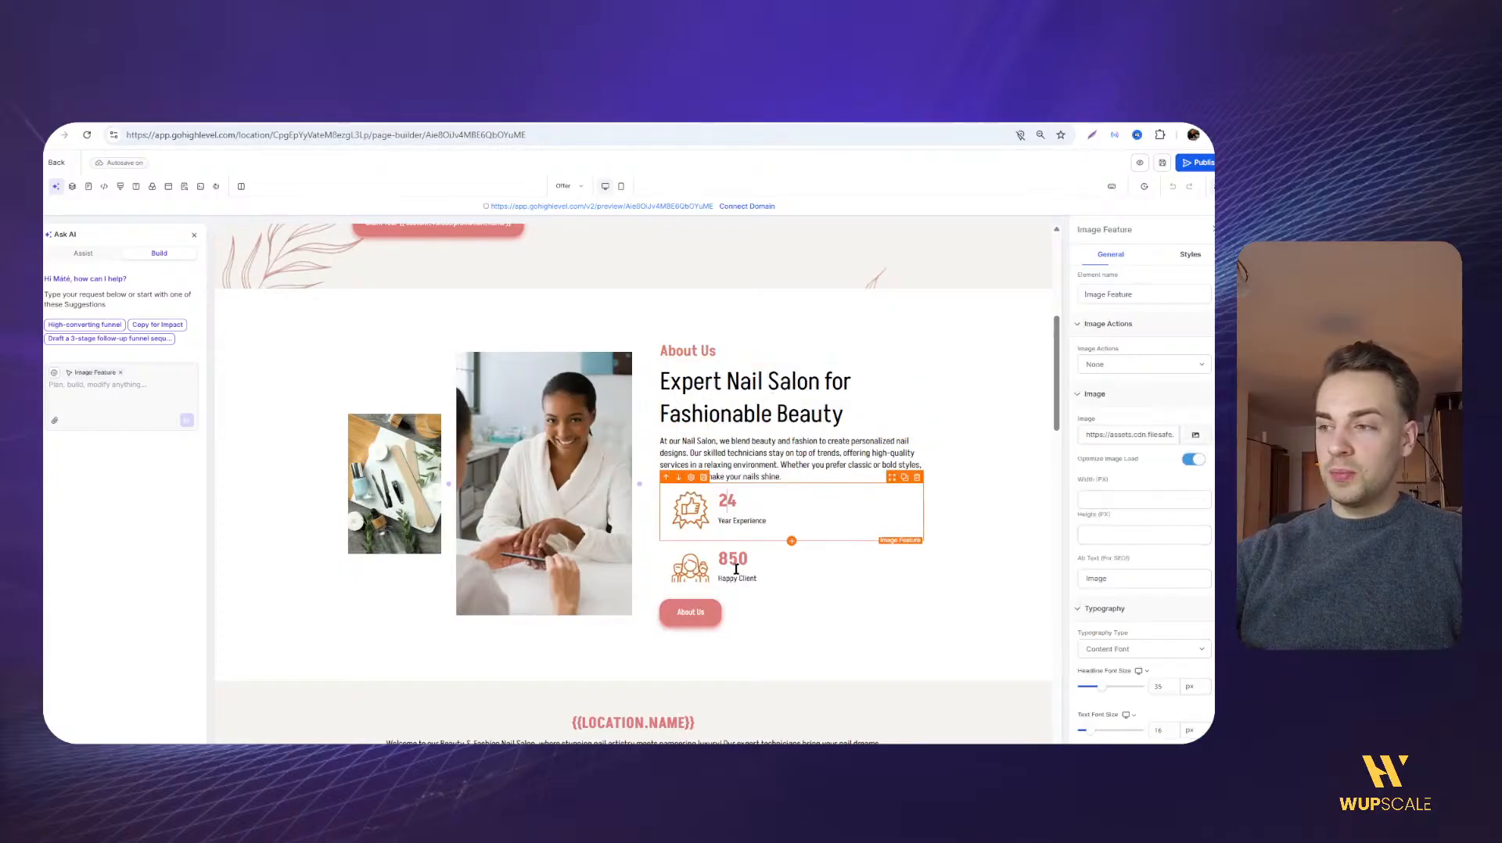
click(724, 552)
Review the rest of the Offer page through the testimonials and FAQ down to the contact details and footer
scroll(515, 490, down, 10)
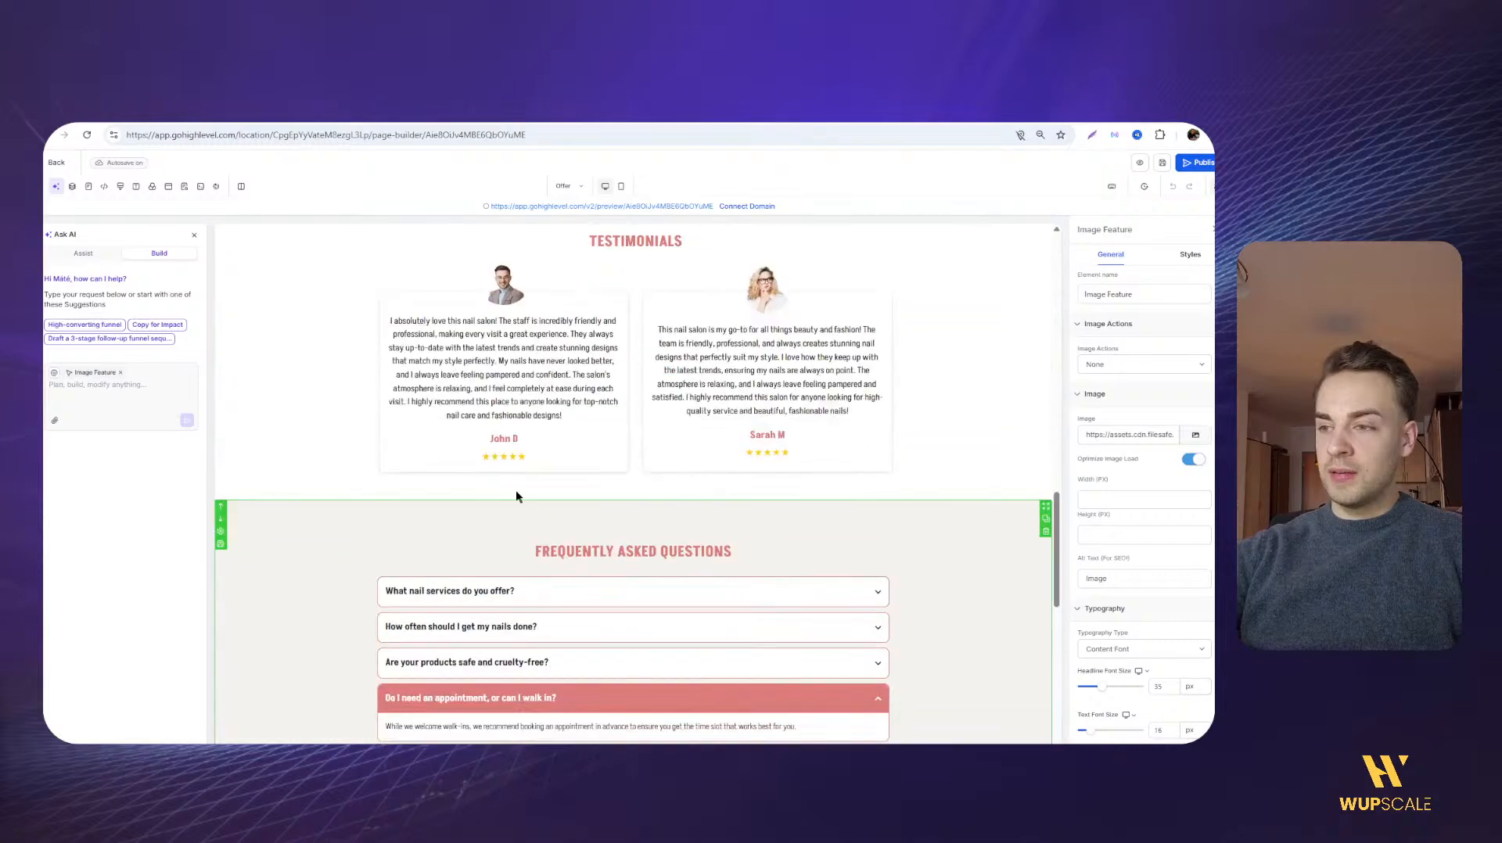
scroll(499, 532, down, 2)
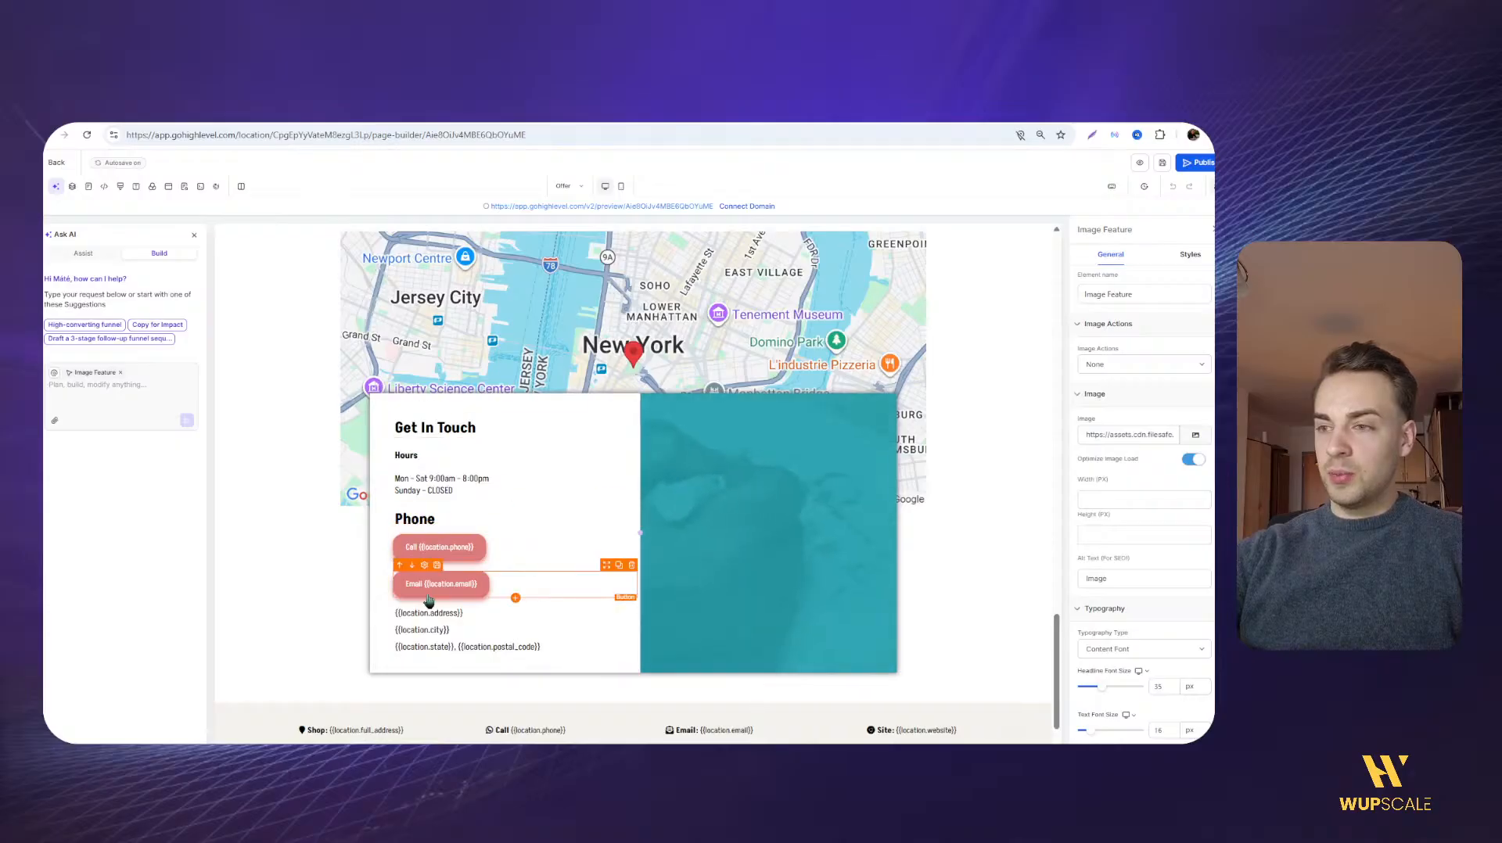
scroll(557, 498, down, 1)
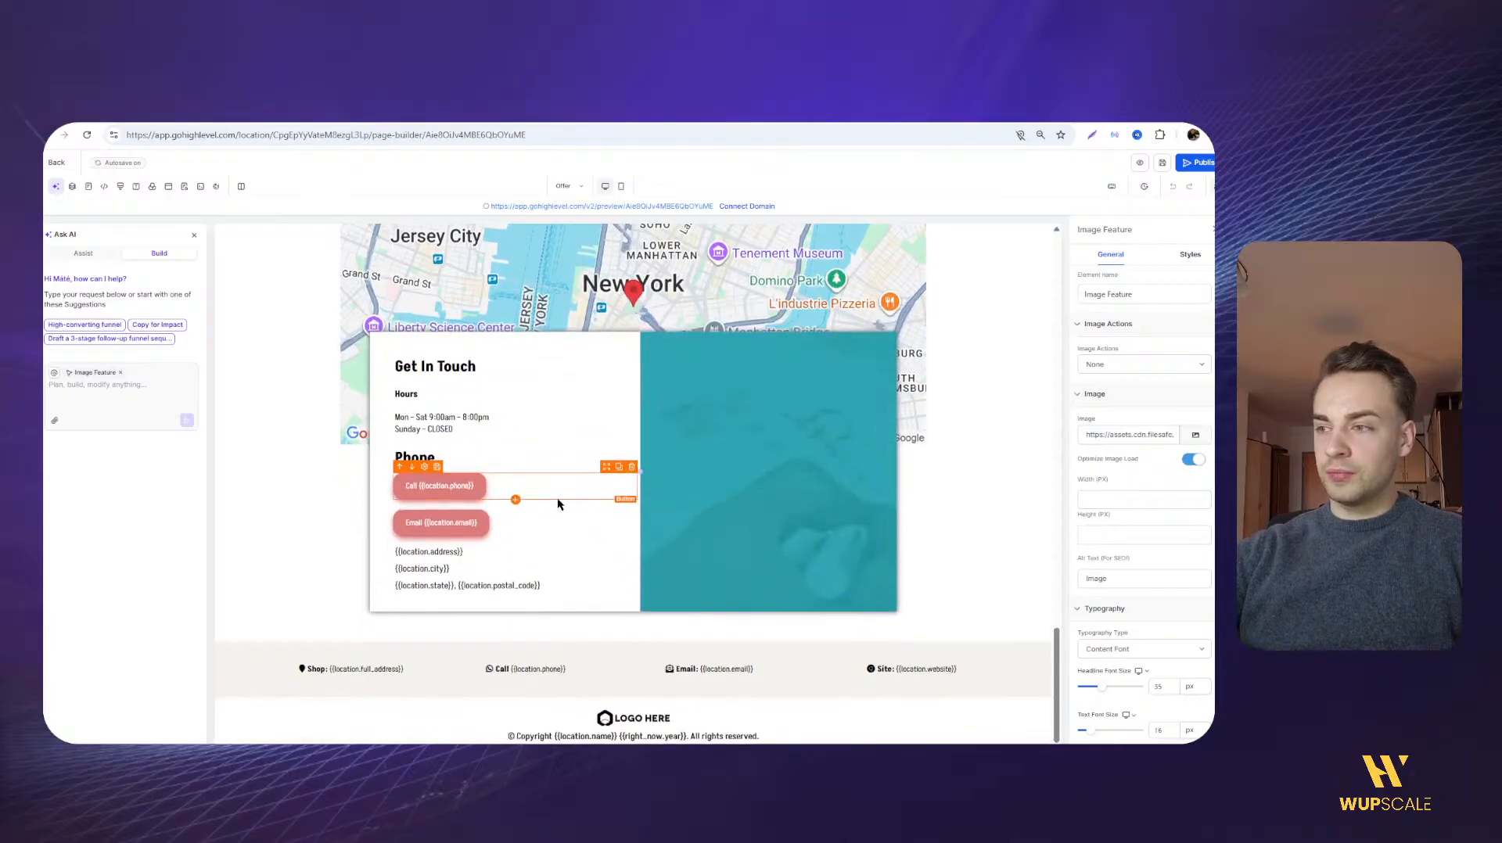
Open the funnel's Consultation Appointment page and select its booking calendar to view the settings
click(566, 189)
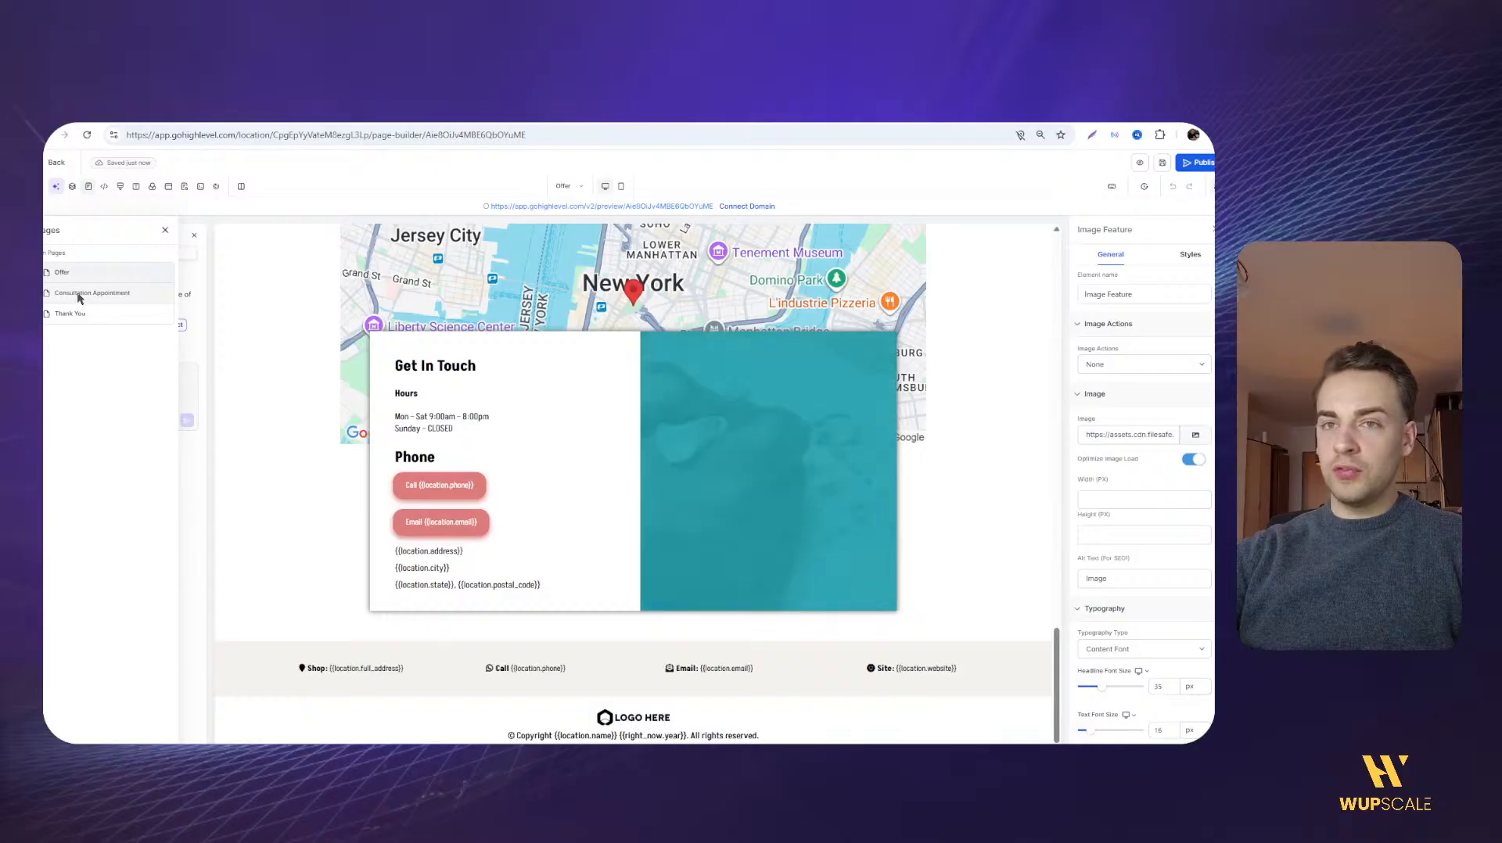
click(78, 295)
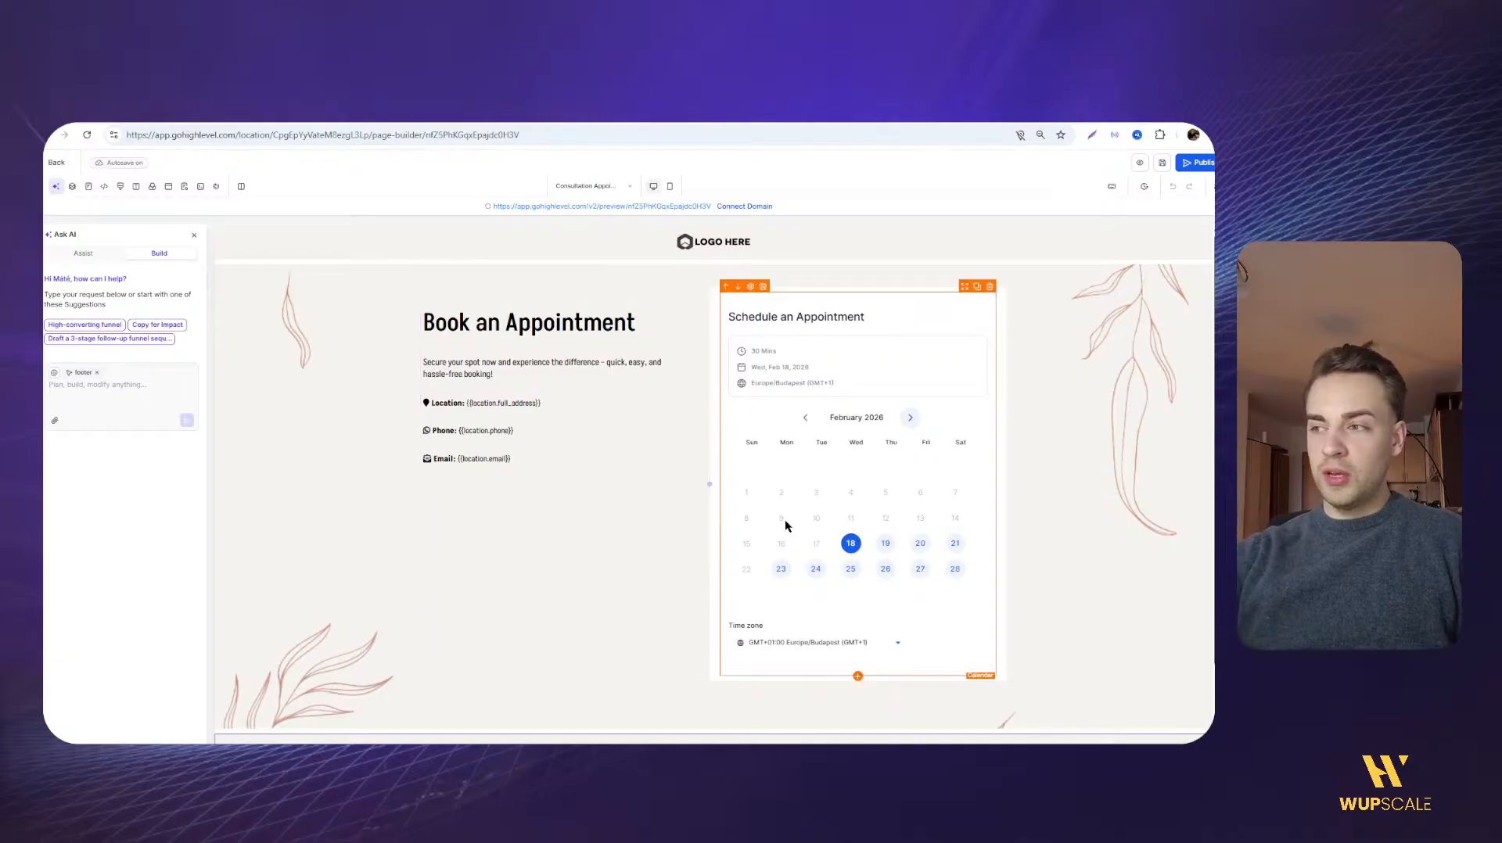
click(787, 526)
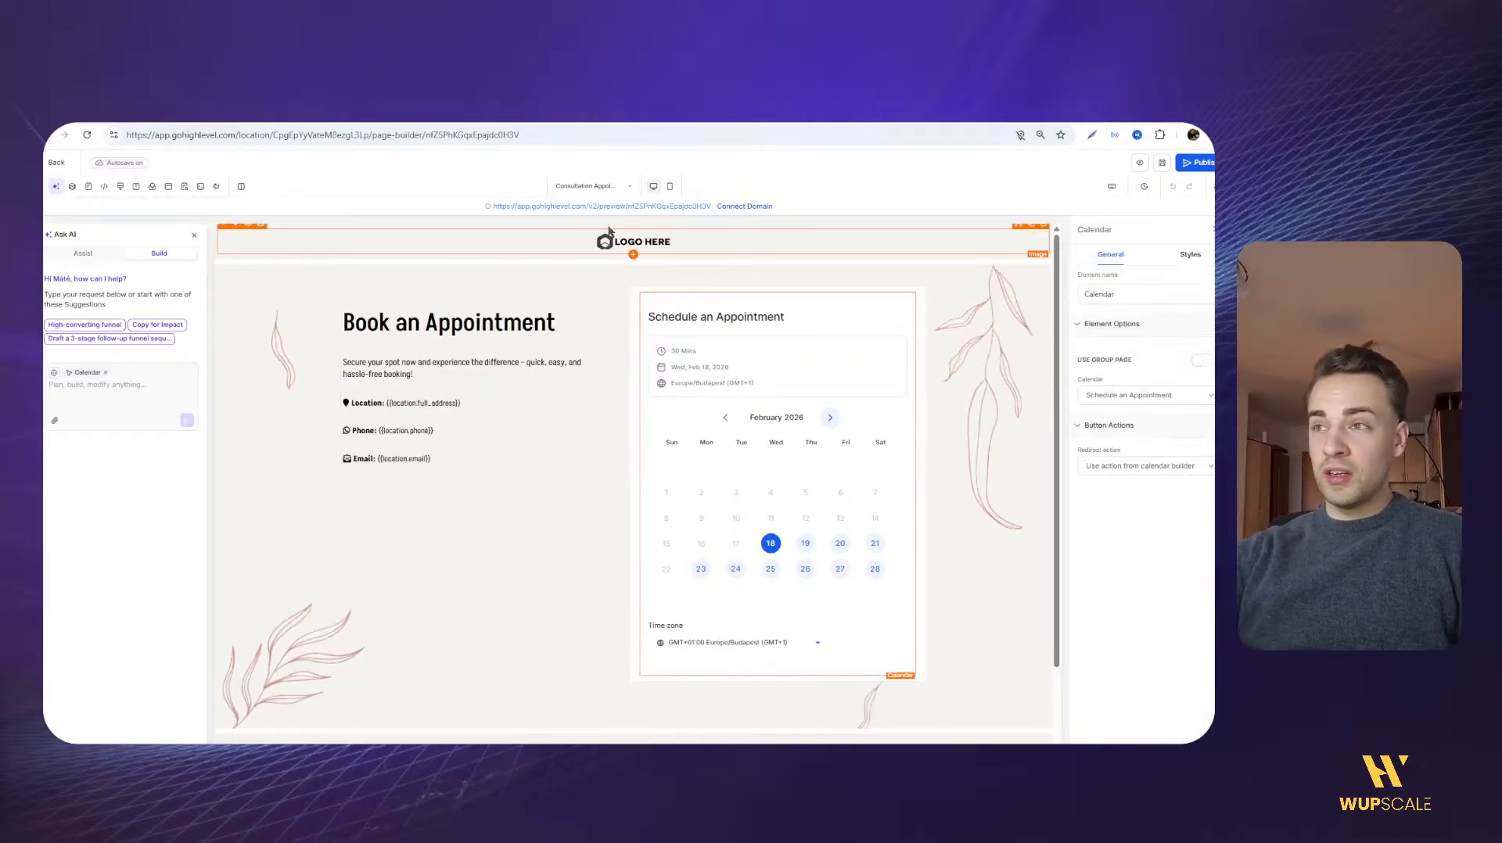
View the funnel's Thank You page and return to the Nail Salon Offer funnel overview
click(607, 187)
click(72, 314)
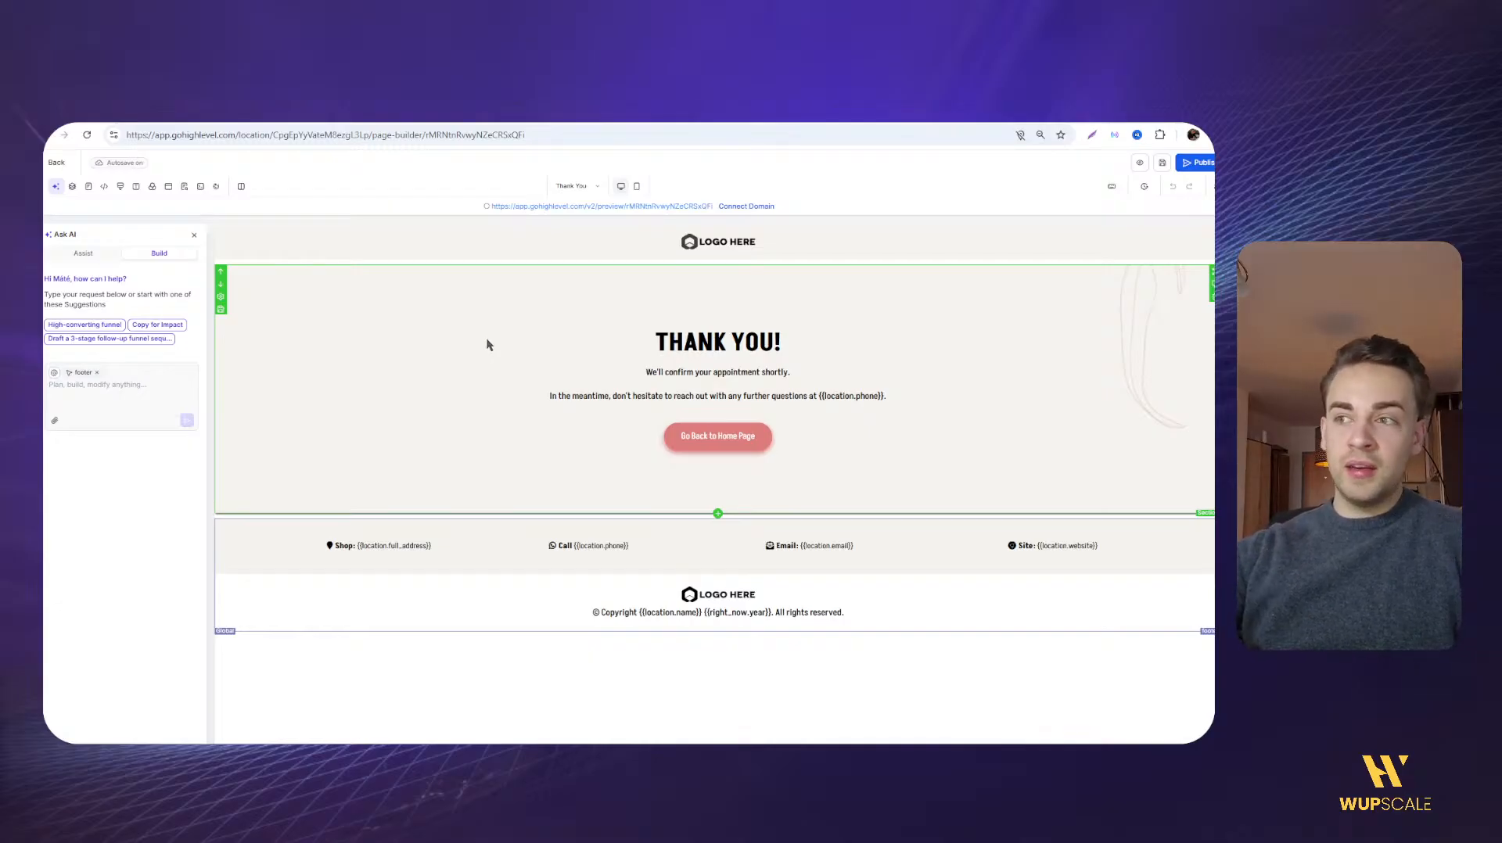
click(47, 163)
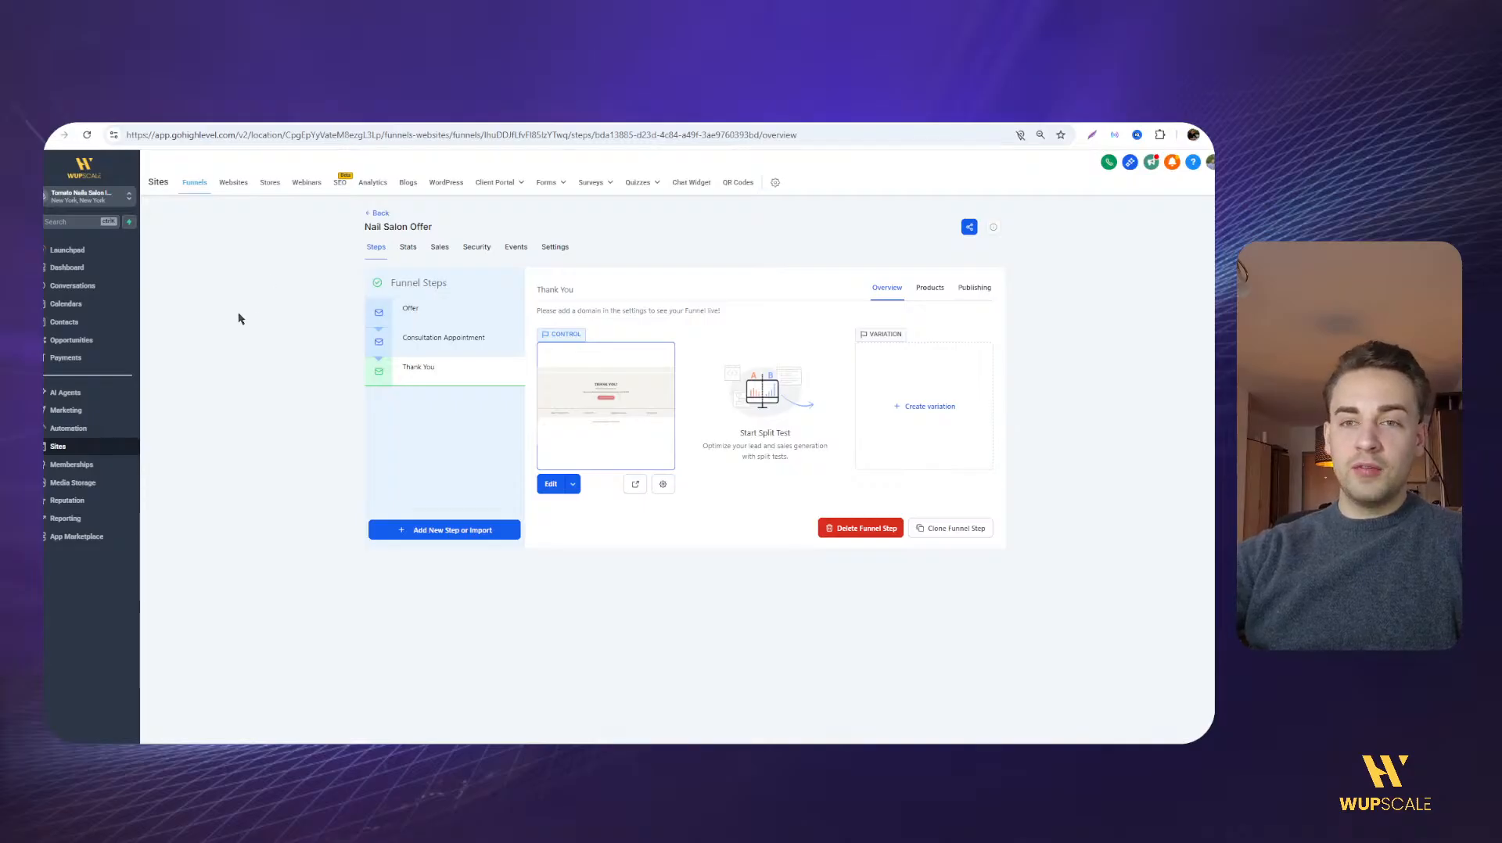
Open the "1. New Lead Nurture (Fast 5) - Claim Offer" workflow from the Marketing Workflows folder, continuing with manual save
click(69, 432)
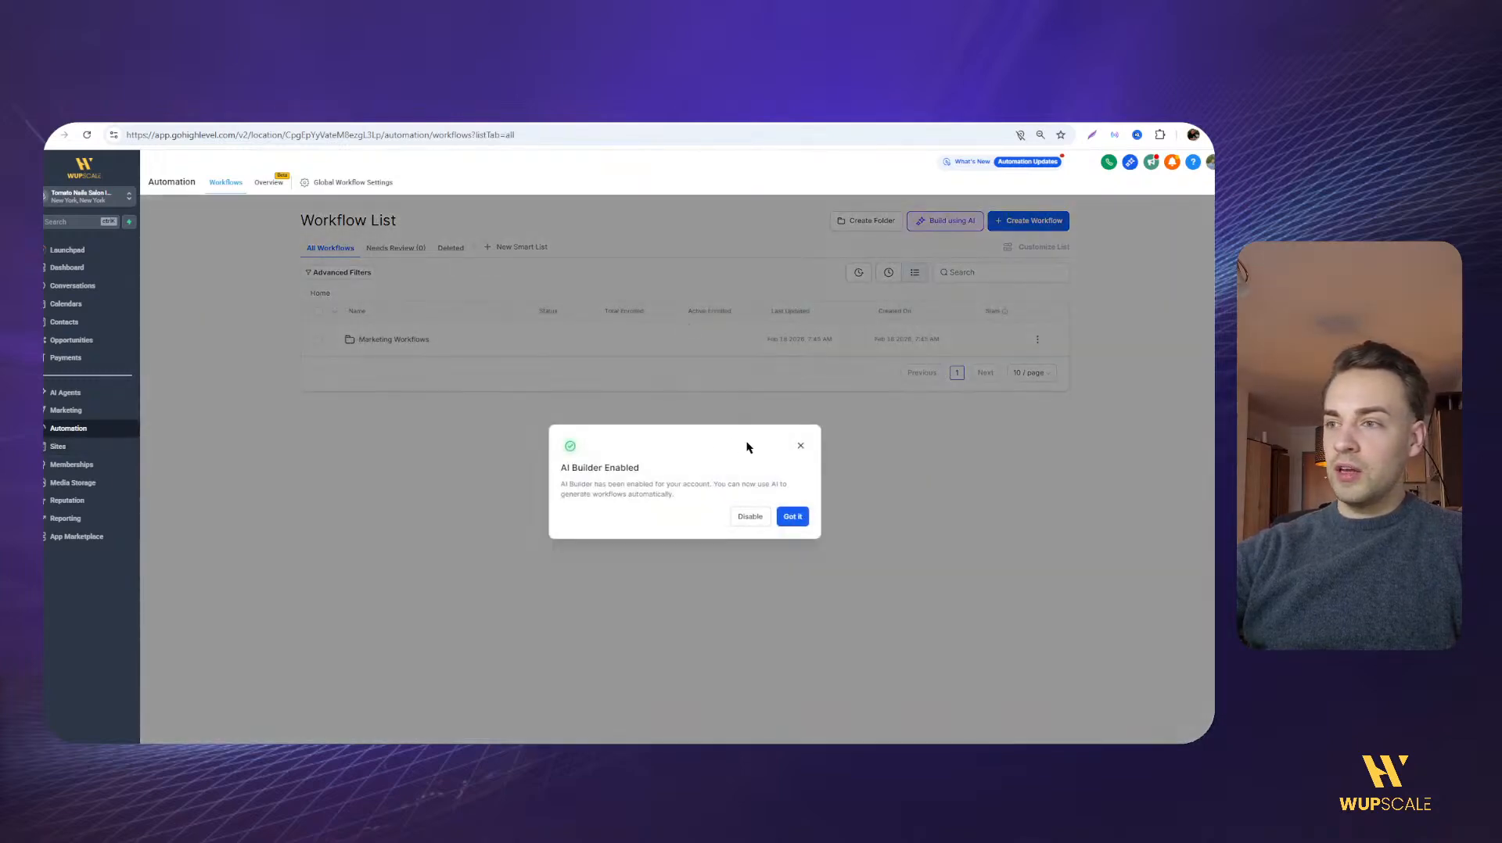
click(800, 445)
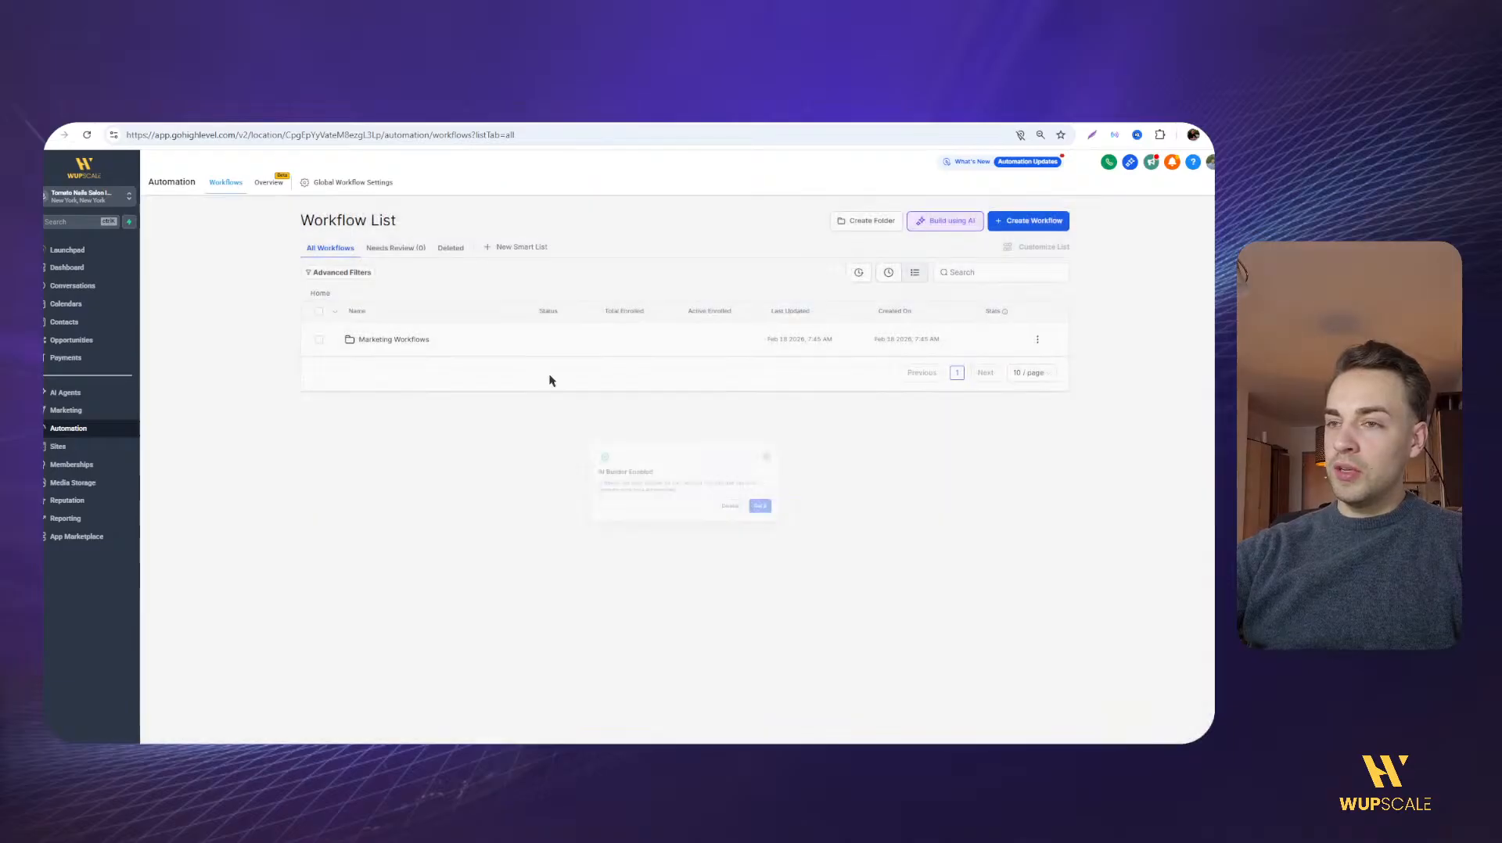
click(405, 344)
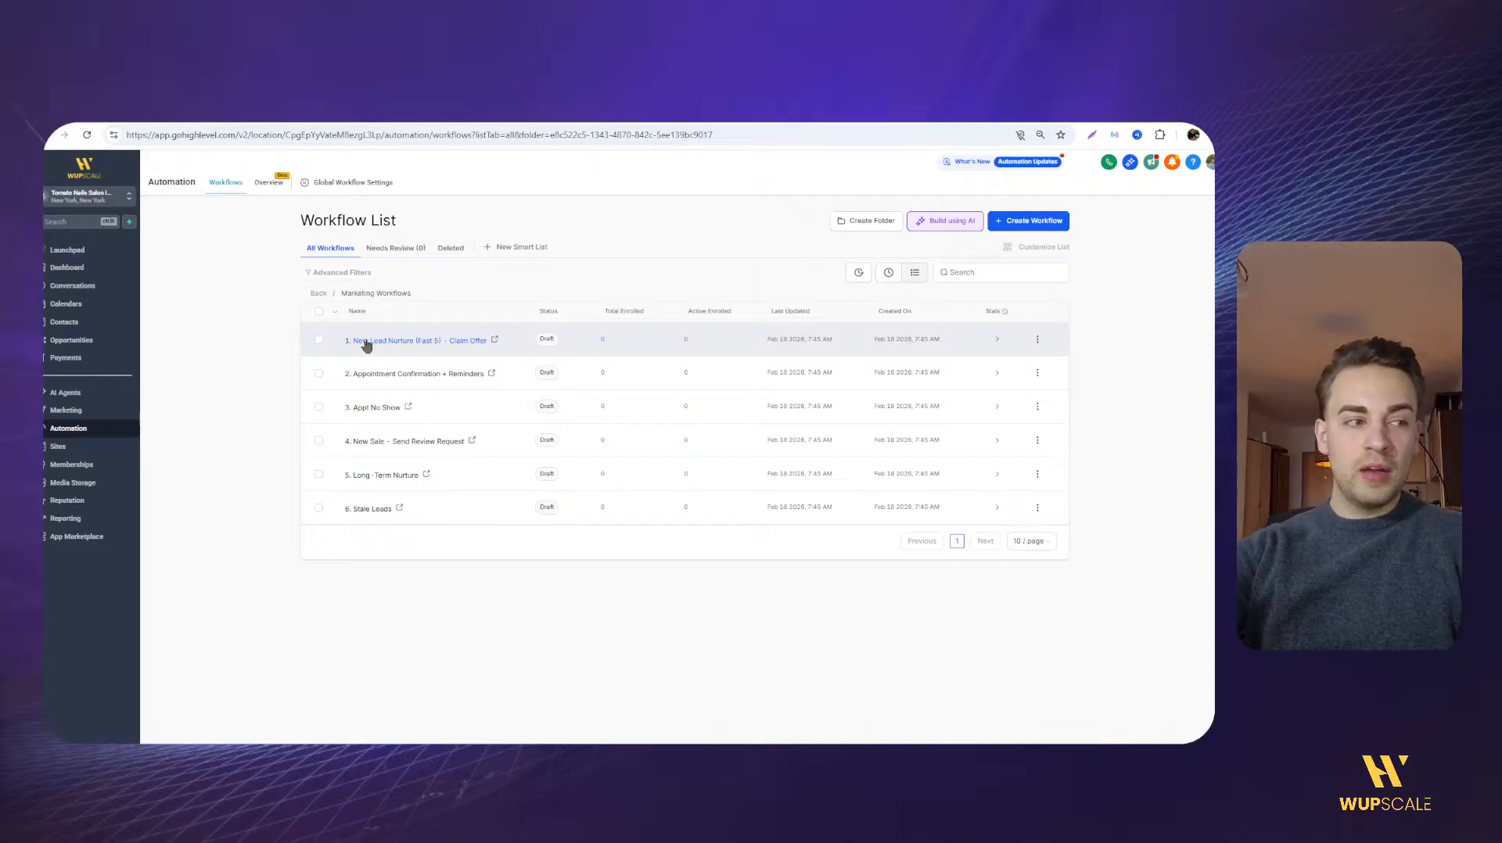
click(366, 345)
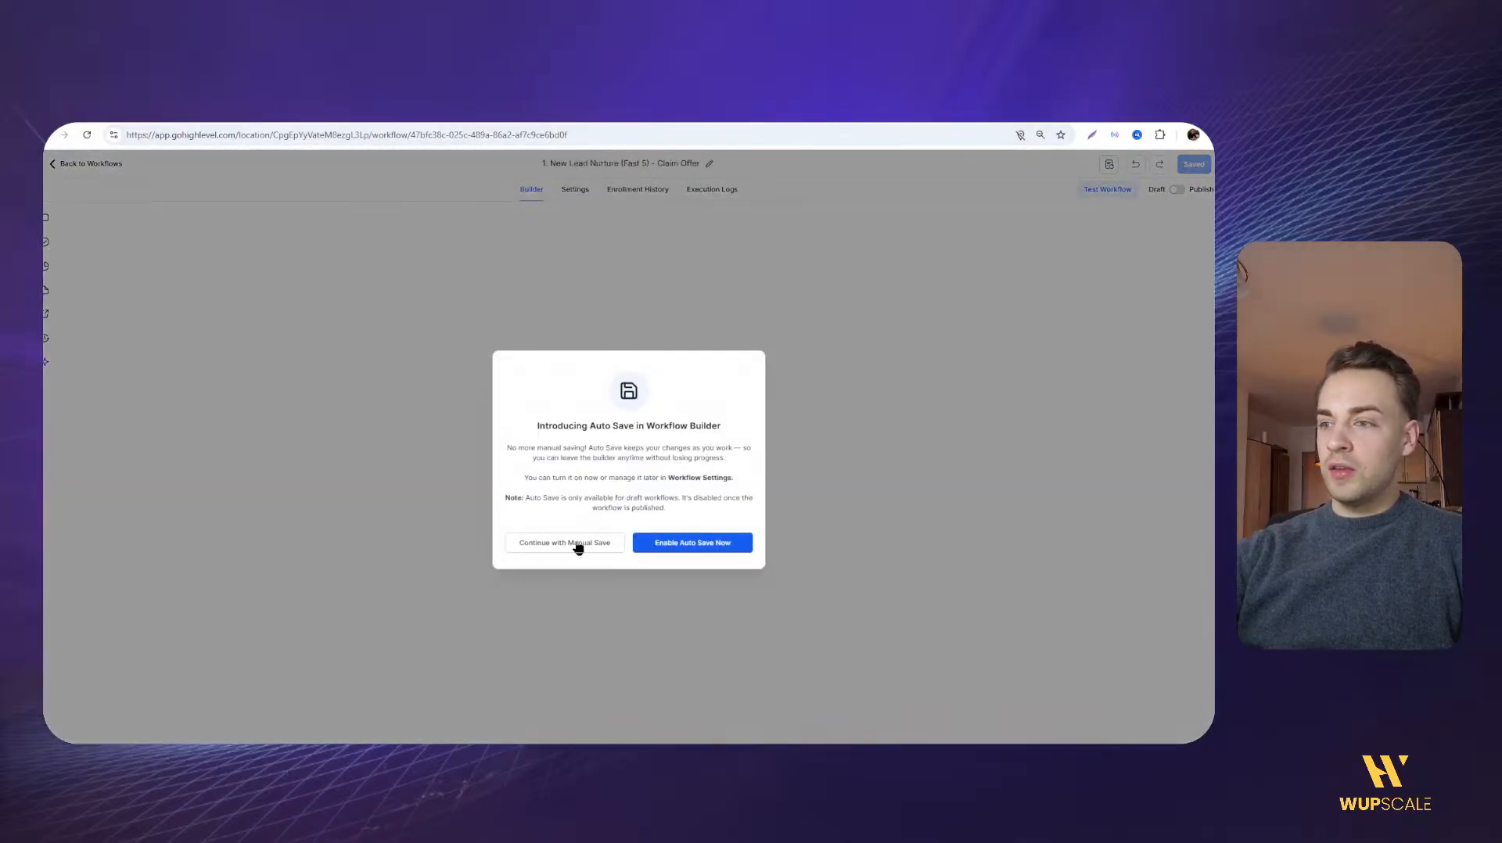
click(576, 543)
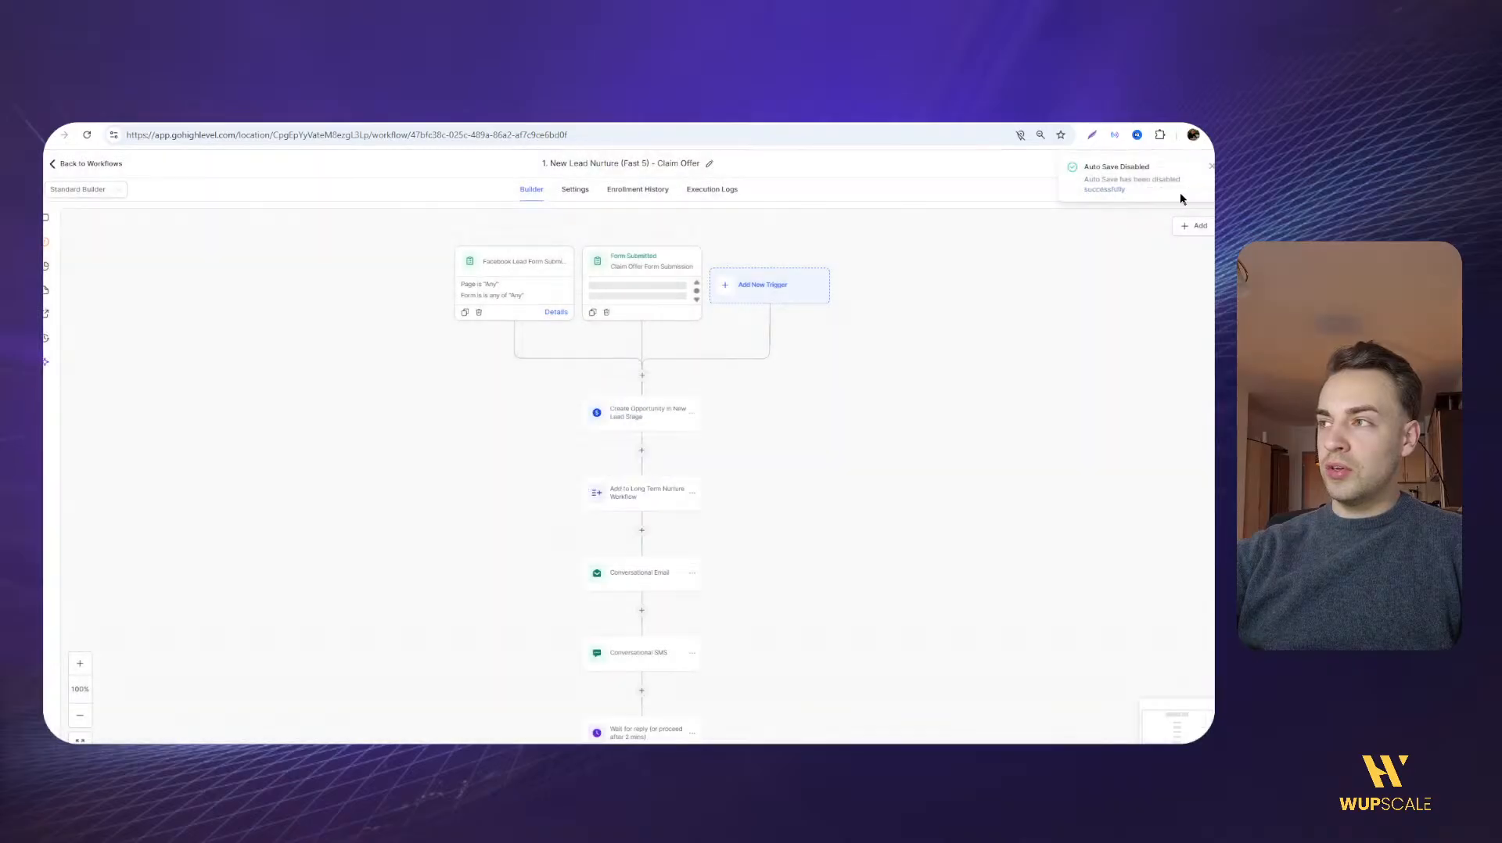
click(1207, 169)
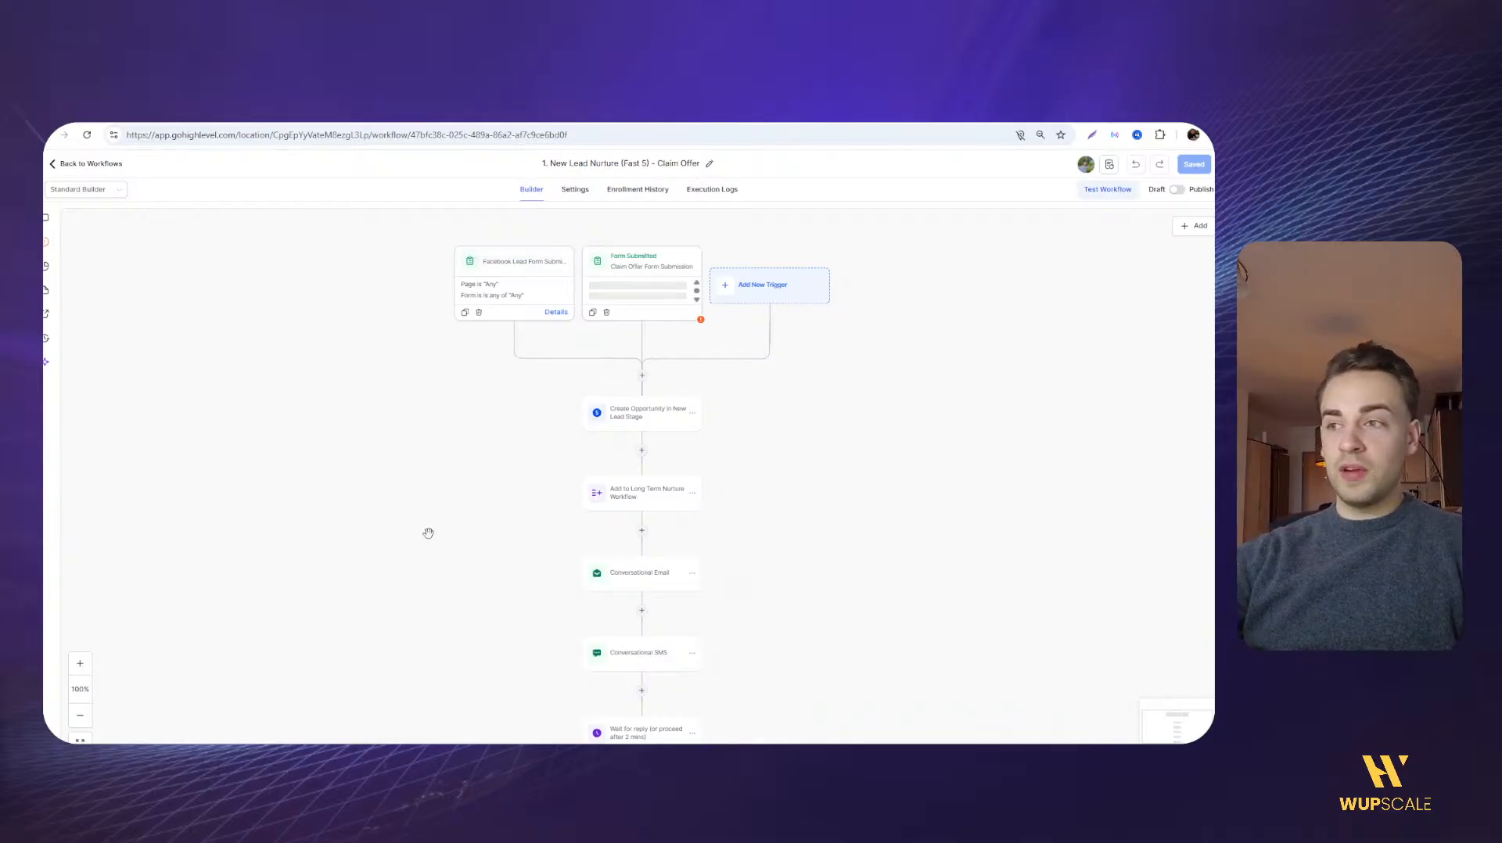
Review the New Lead Nurture workflow from its triggers through the reply branches to the end nodes and return to the workflow list
drag(429, 629, 453, 413)
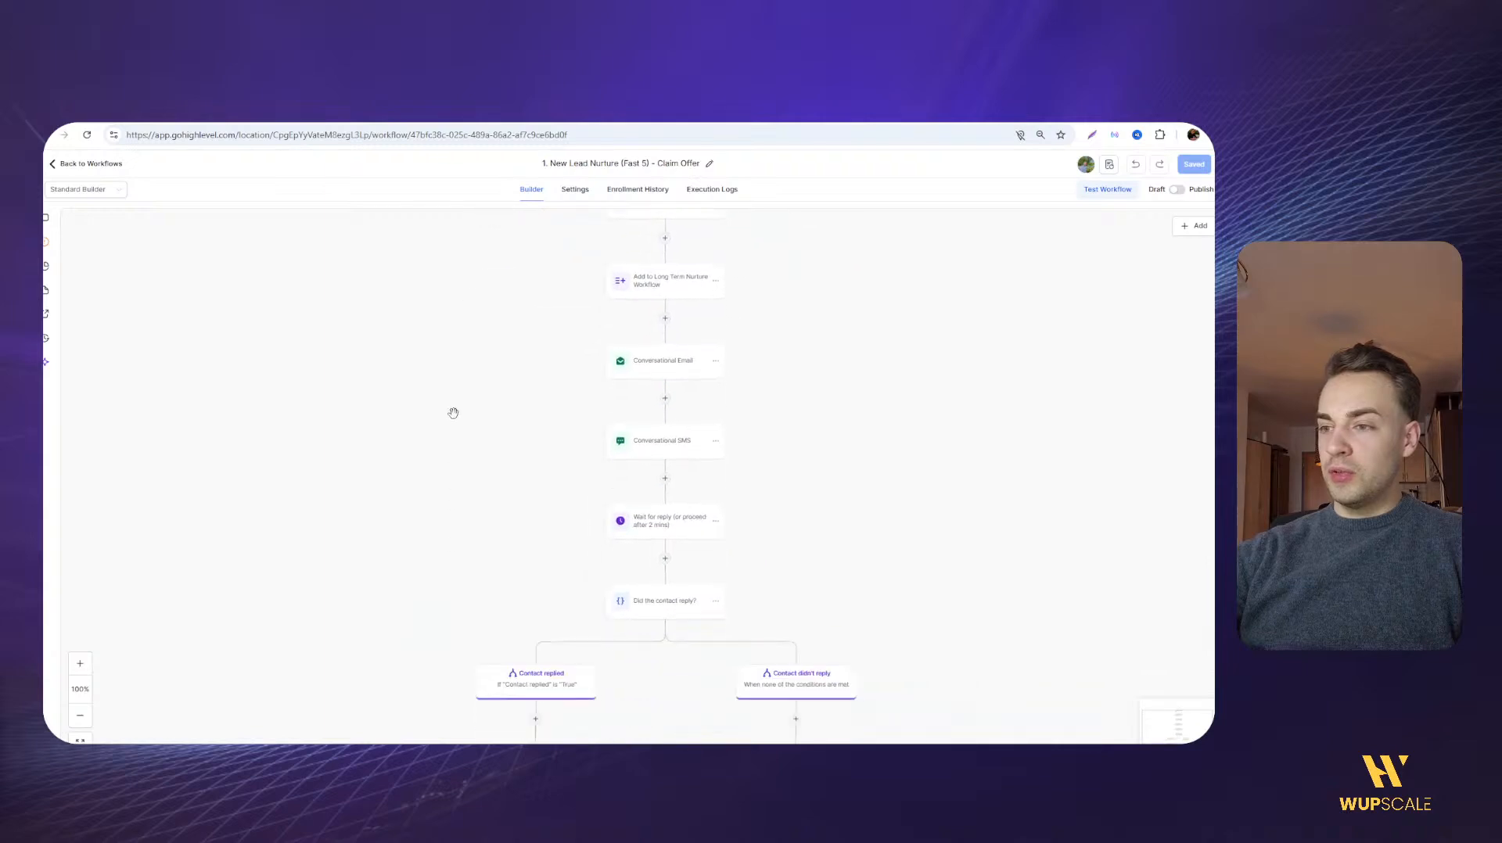
drag(496, 582, 430, 306)
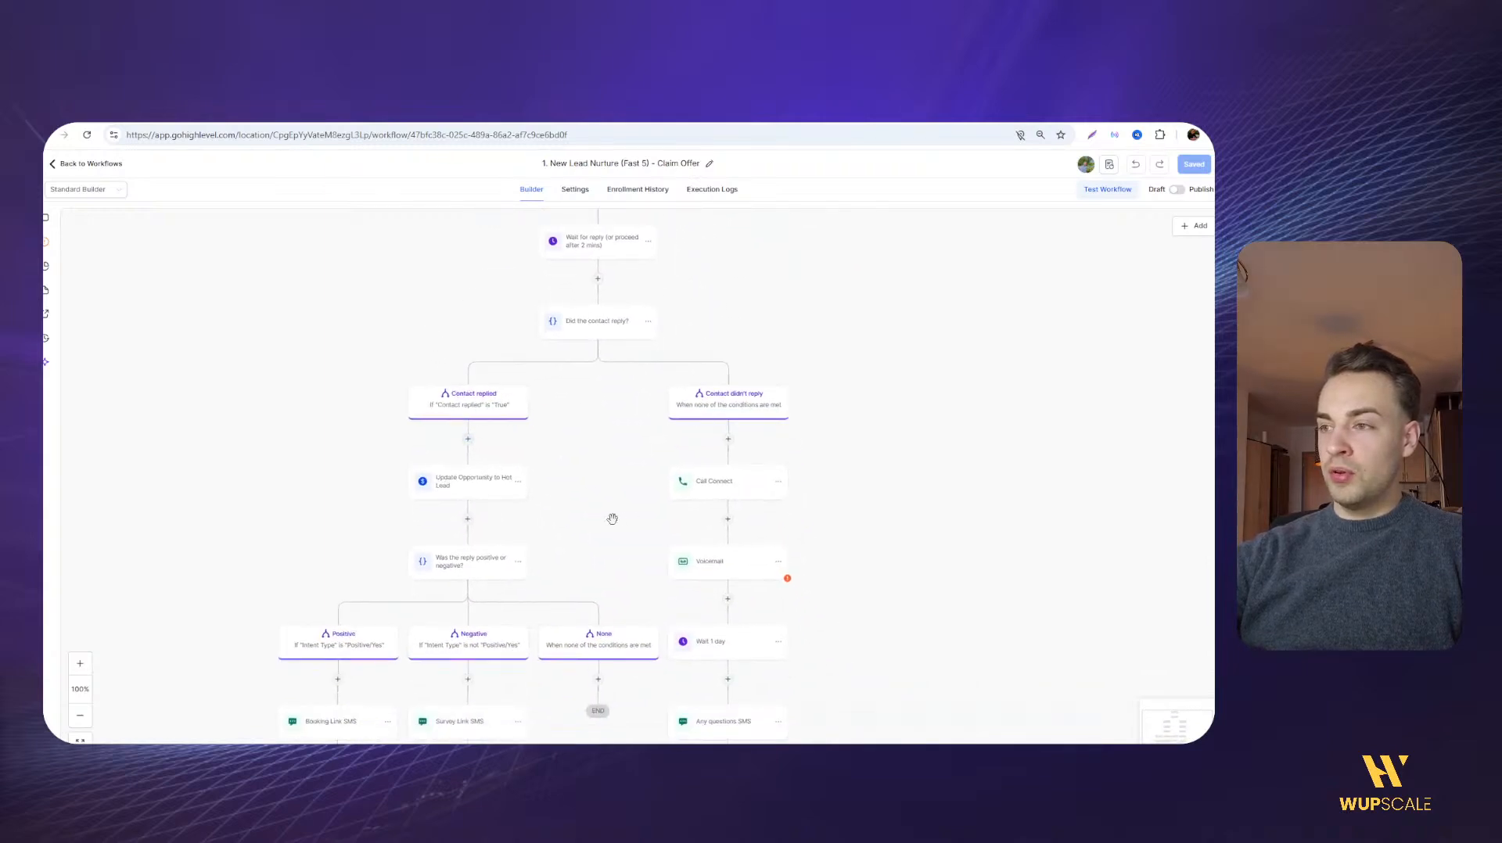
scroll(334, 594, down, 3)
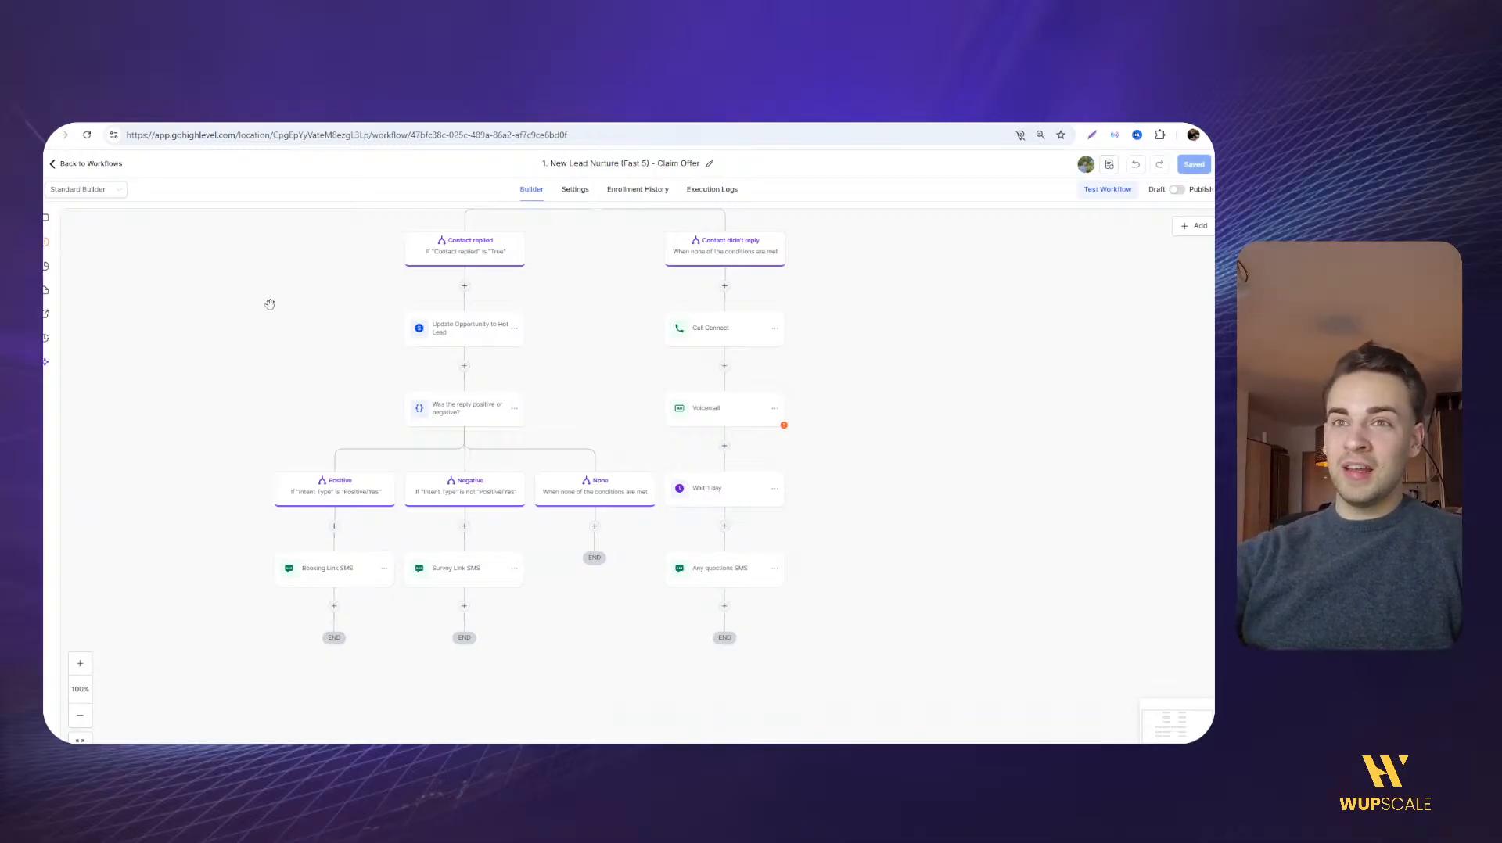
drag(270, 304, 263, 443)
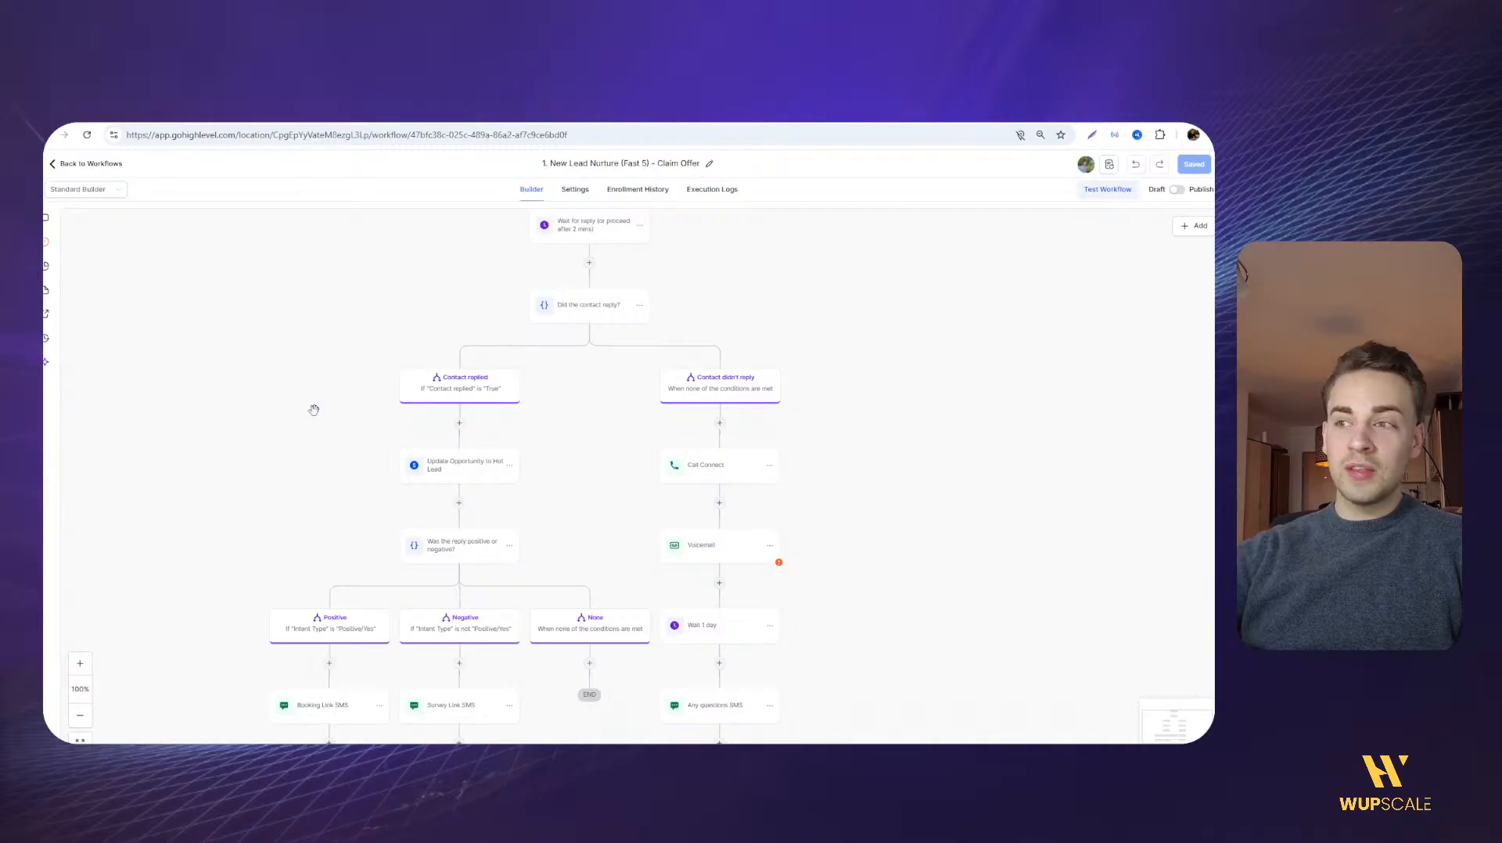
scroll(331, 344, up, 5)
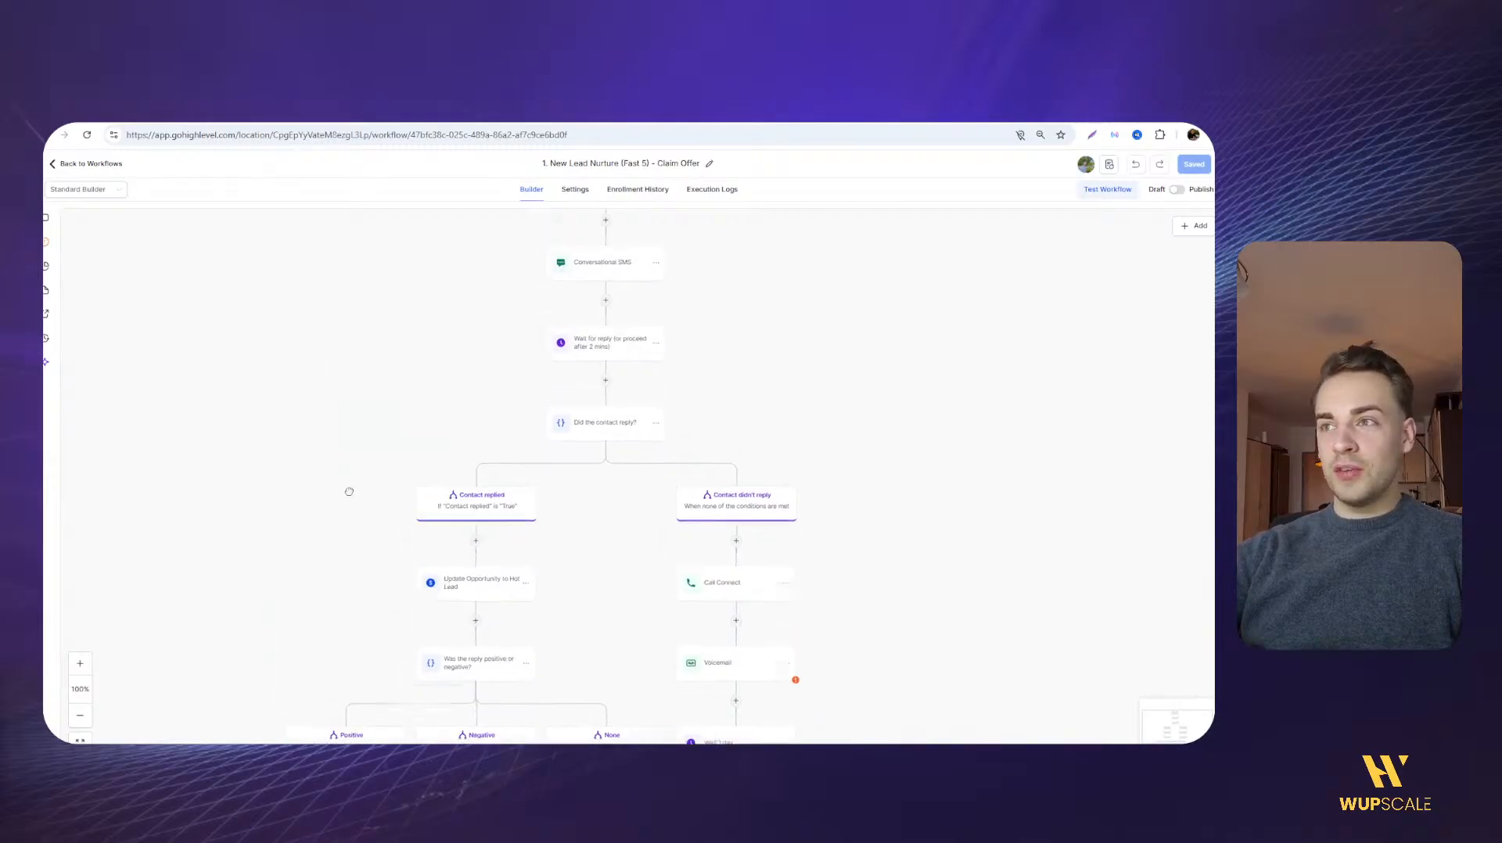
click(82, 164)
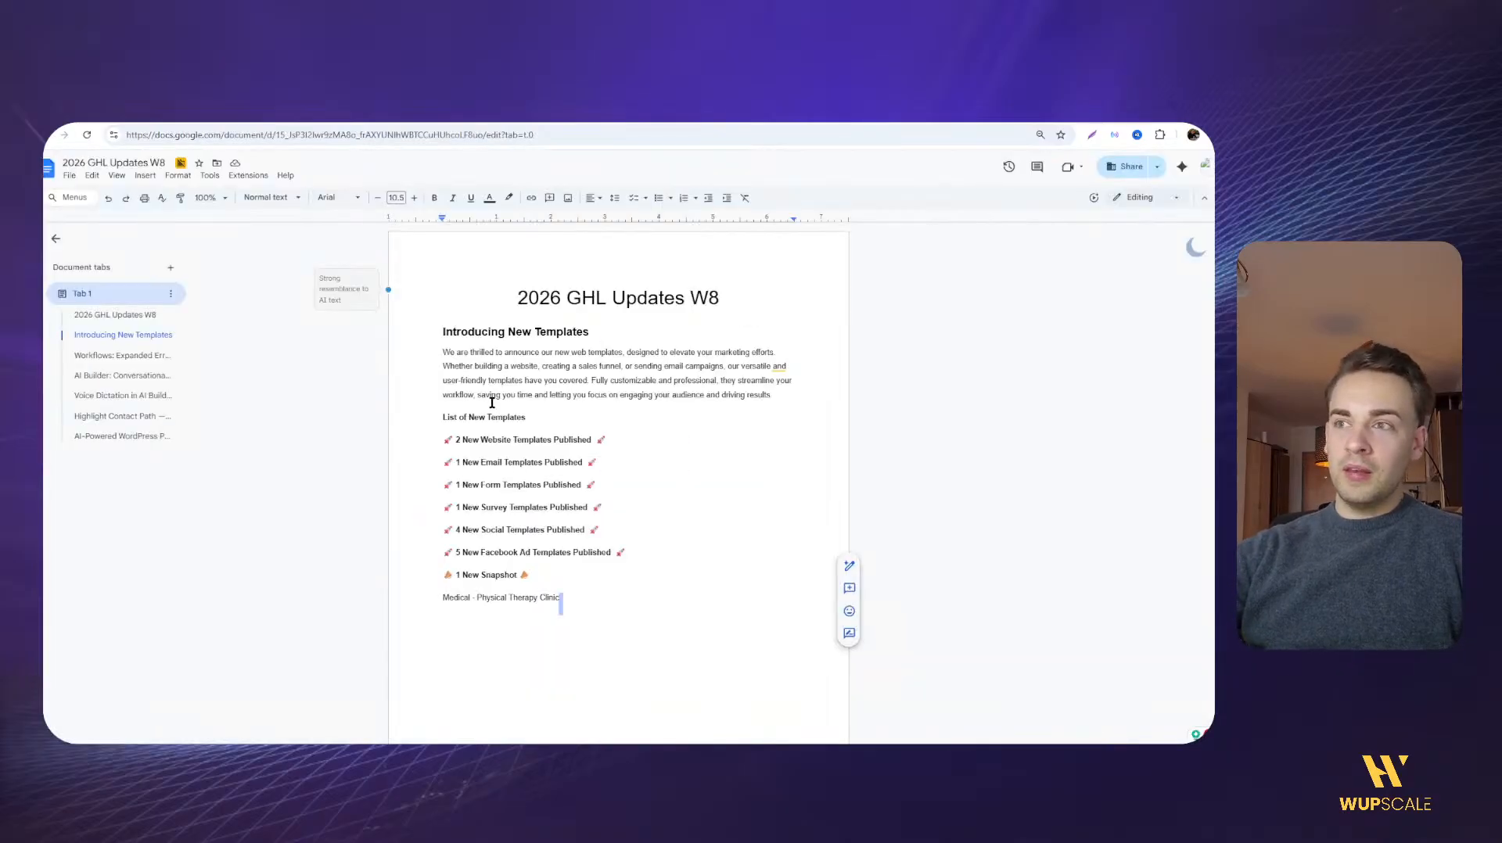
Switch to the "2026 GHL Updates W8" document in Google Docs and review the new templates list and the new snapshot entry
click(478, 364)
drag(453, 348, 493, 358)
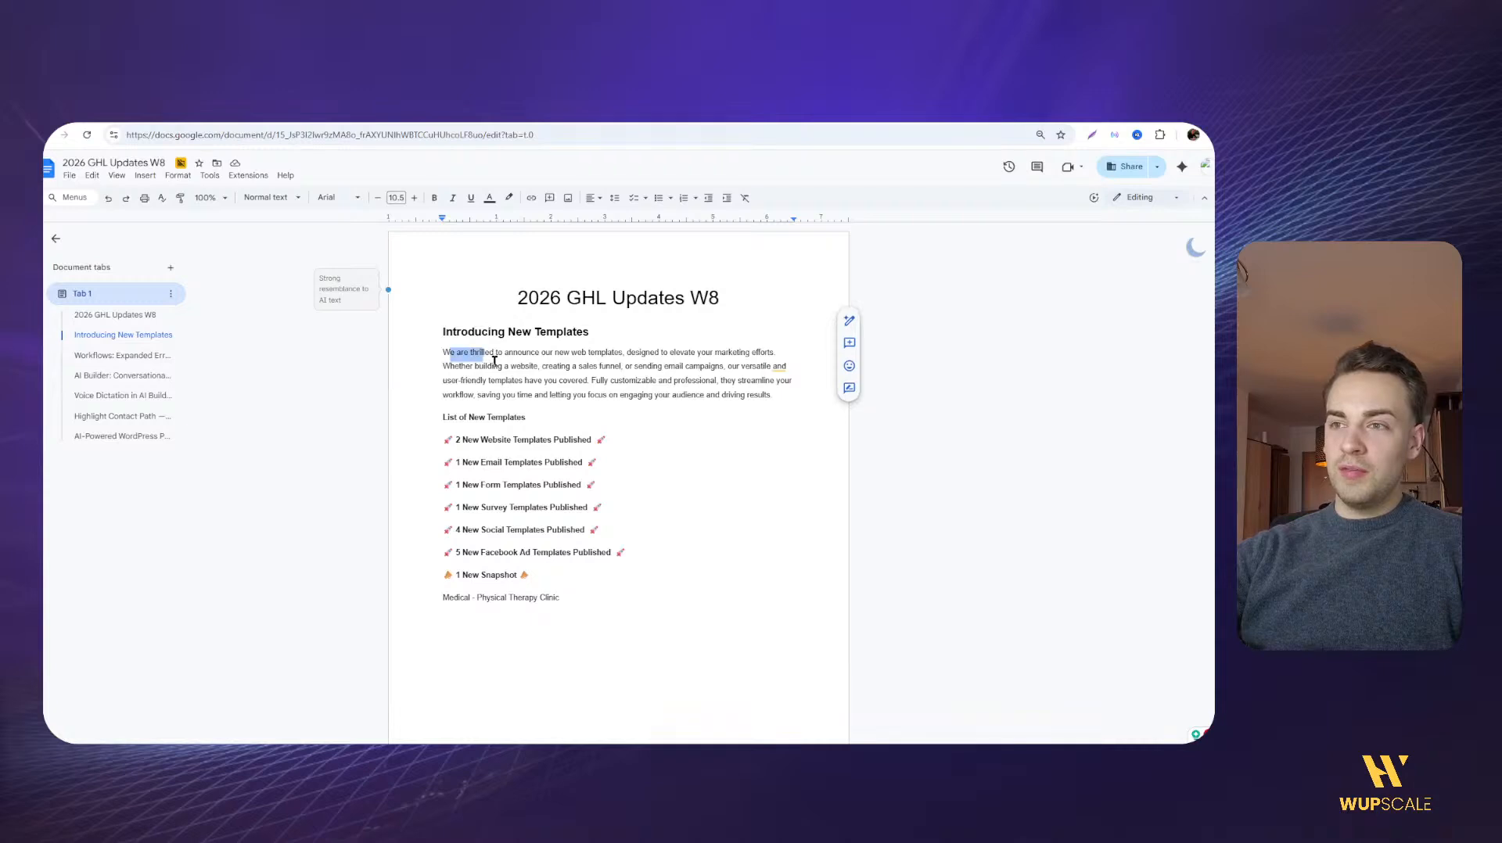
click(496, 360)
click(485, 435)
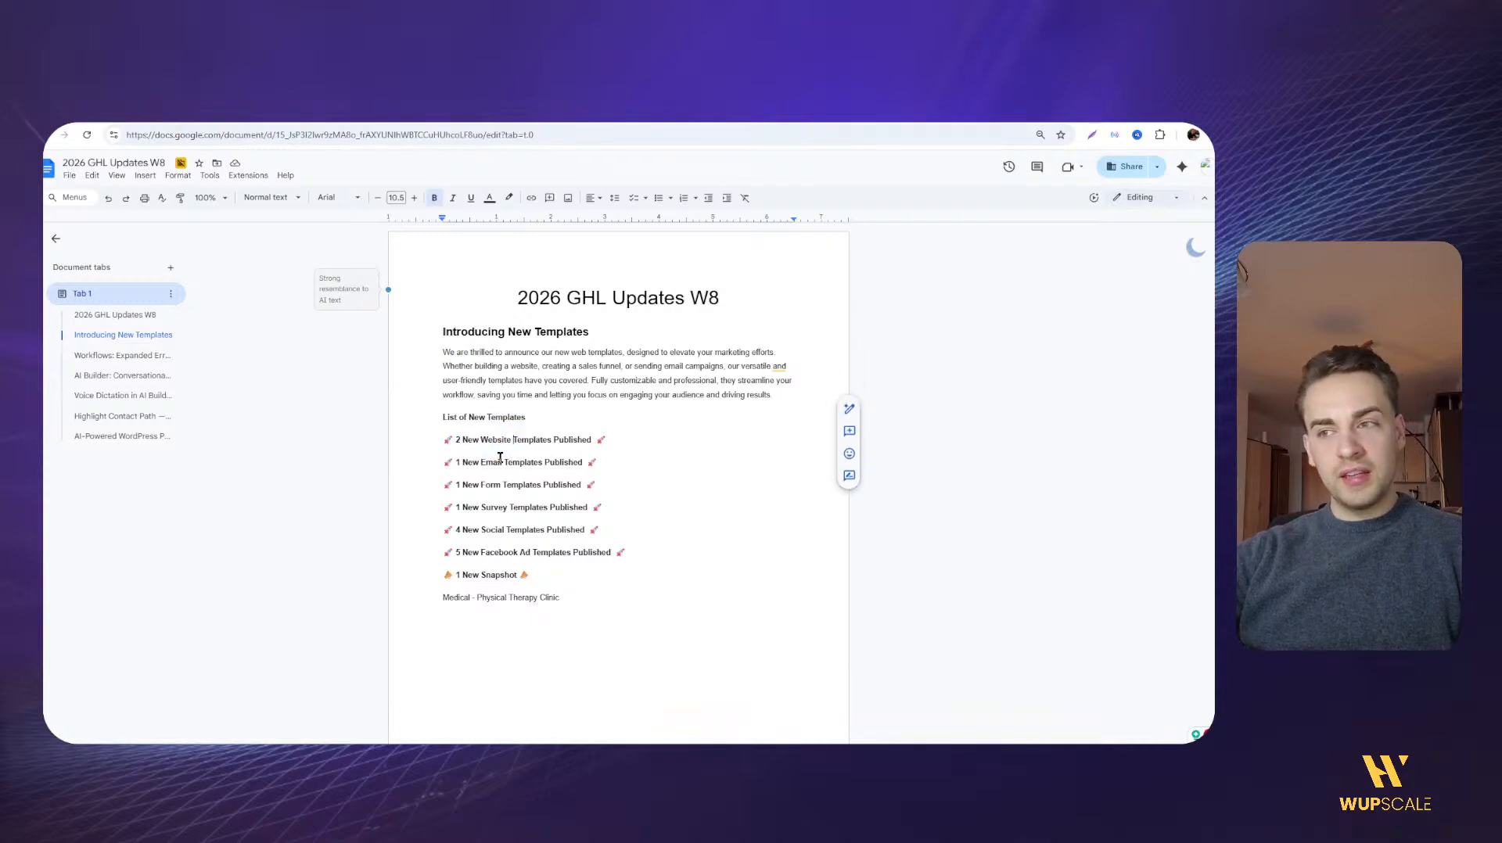
drag(498, 507, 547, 507)
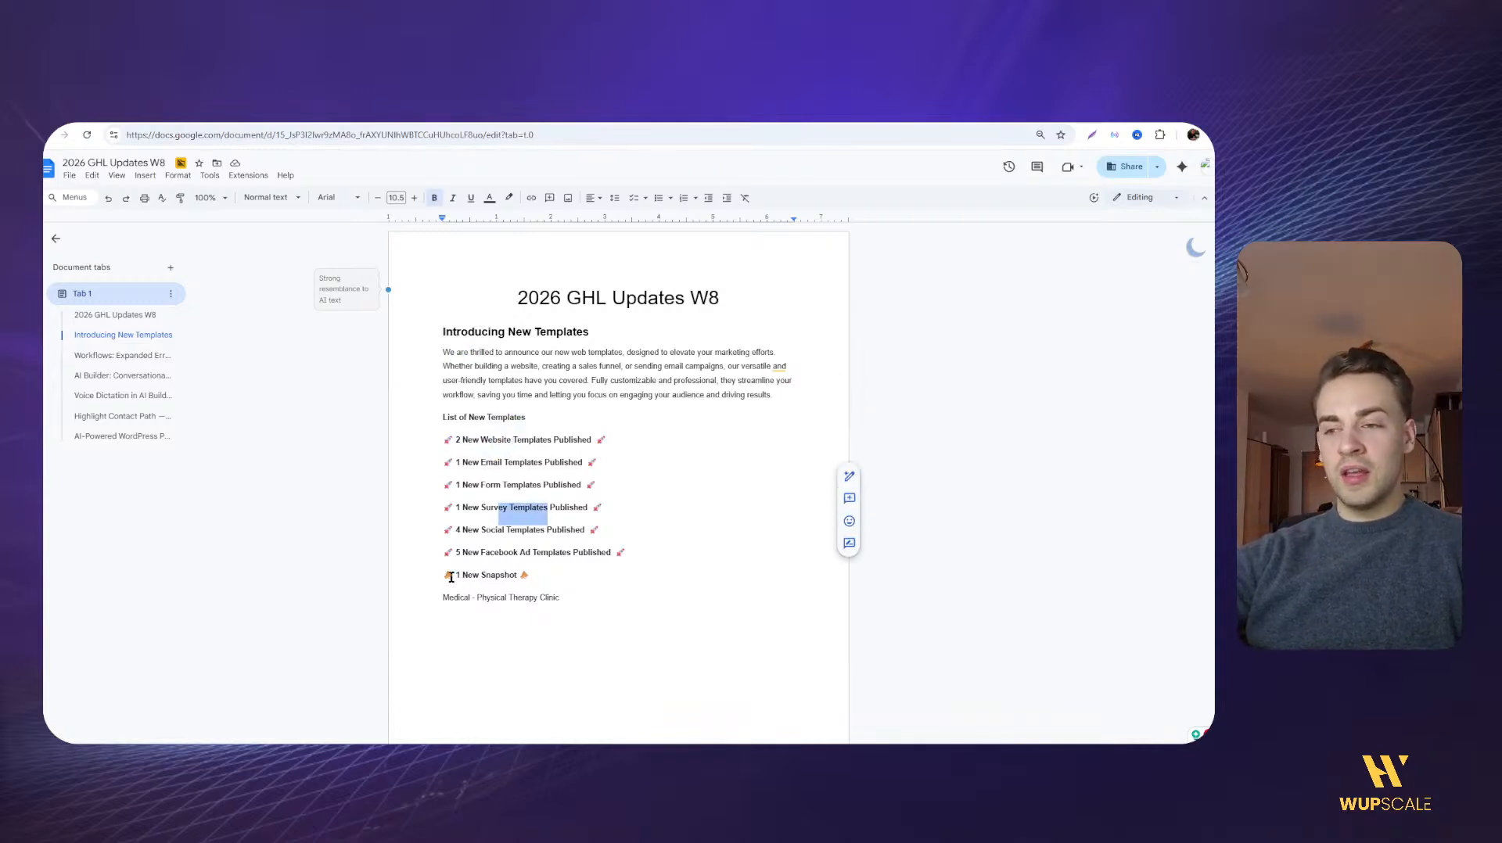
drag(451, 577, 560, 598)
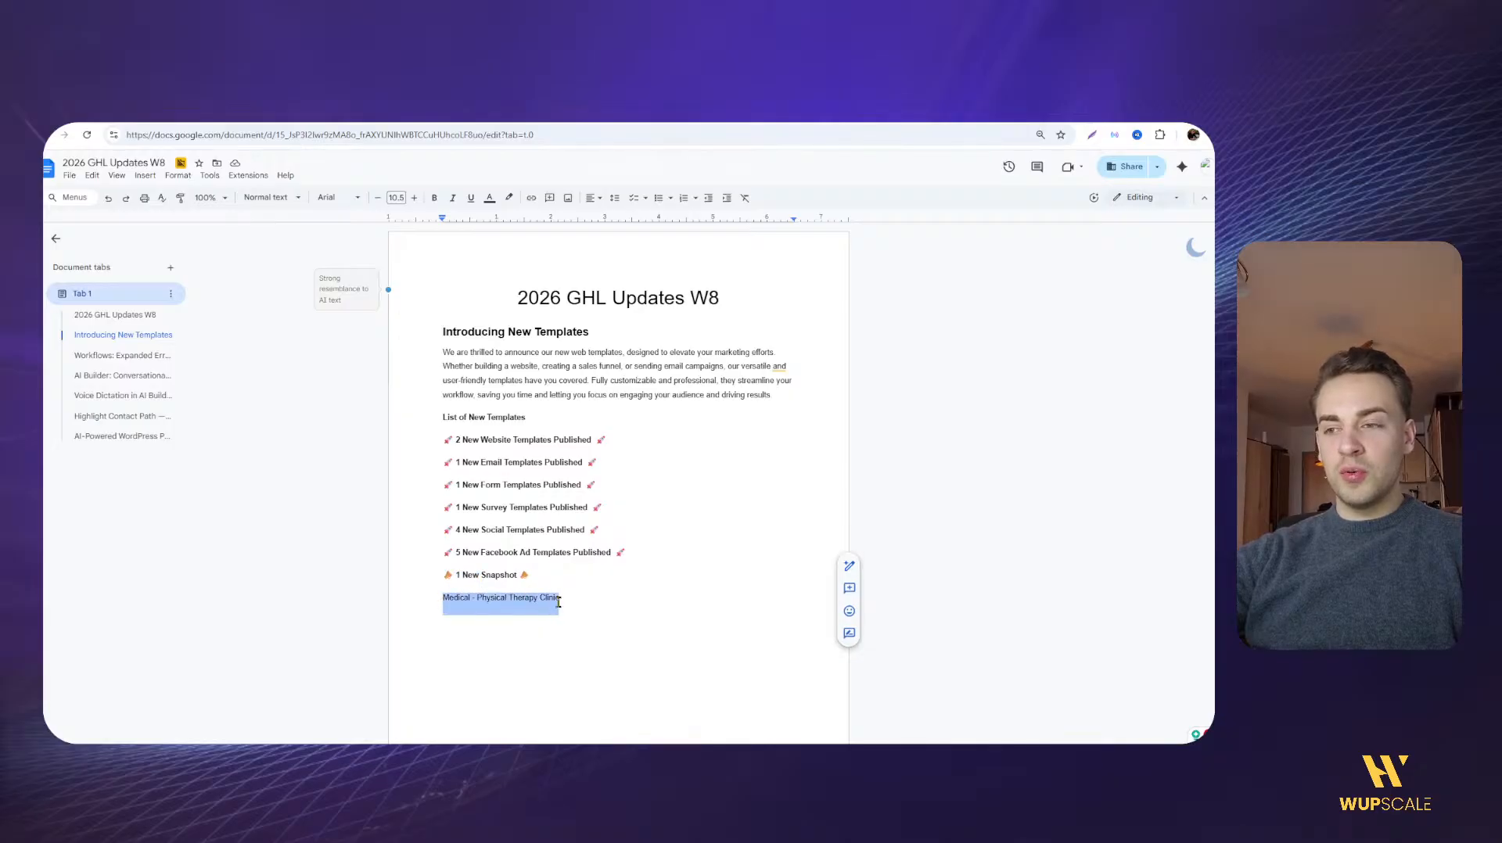
click(551, 599)
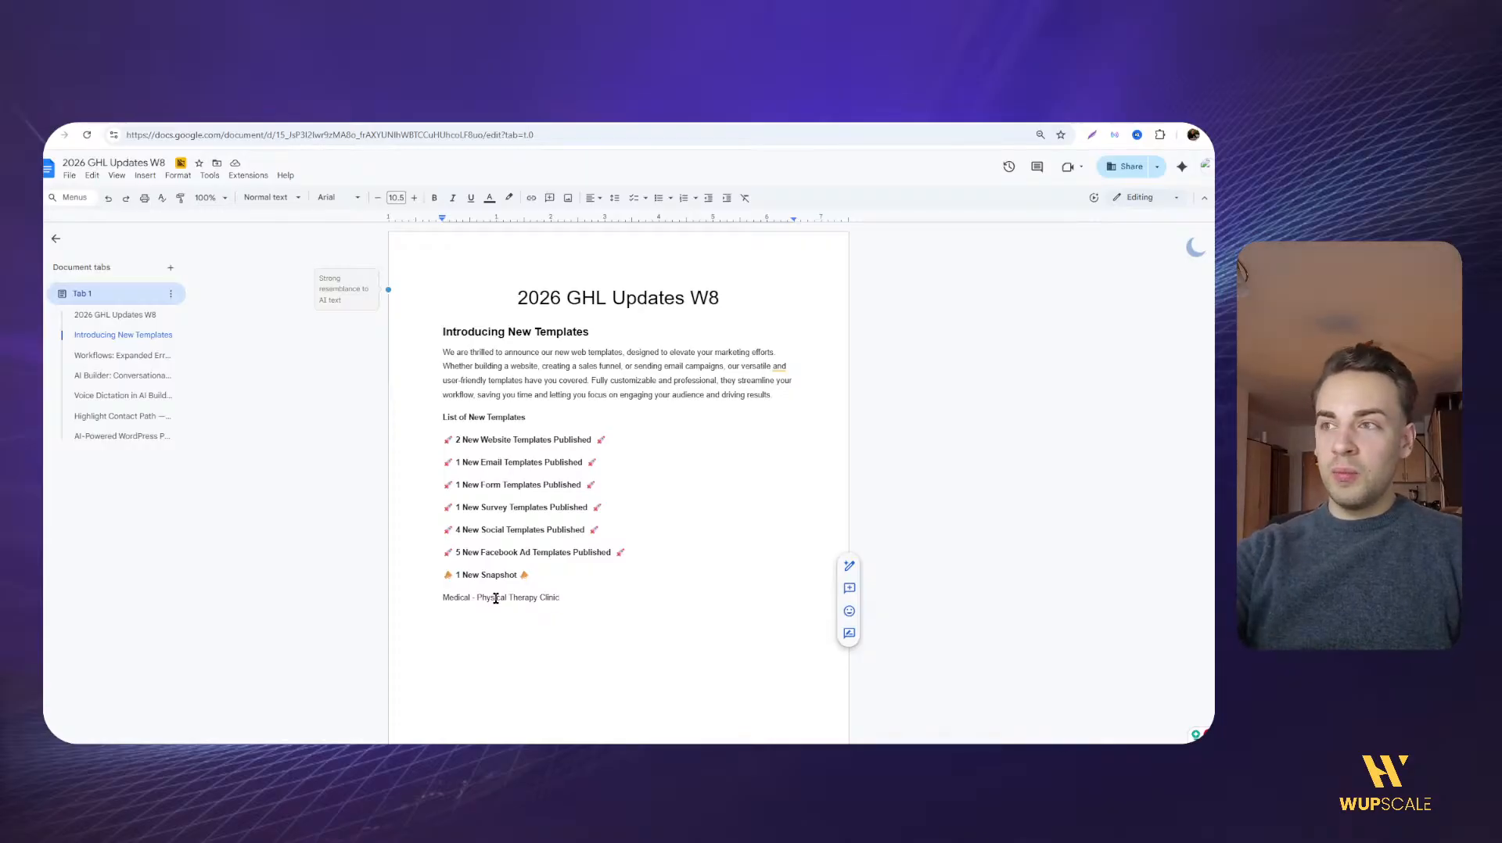
Examine the "Workflows: Expanded Error Highlight feature" section, including its validation coverage and the error example image
scroll(483, 429, down, 9)
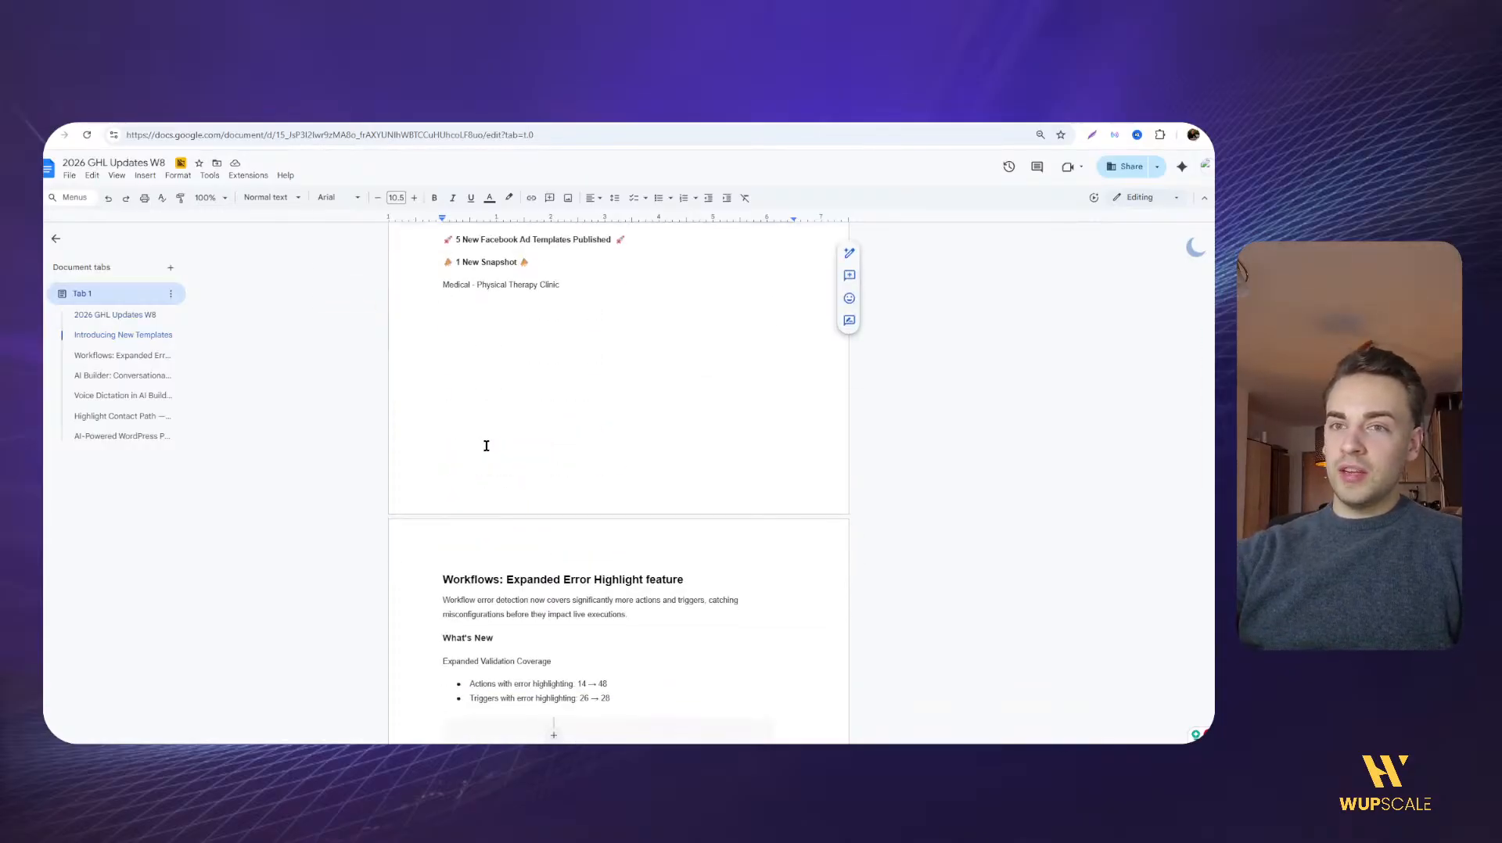
drag(443, 329, 577, 330)
click(487, 329)
scroll(461, 330, down, 1)
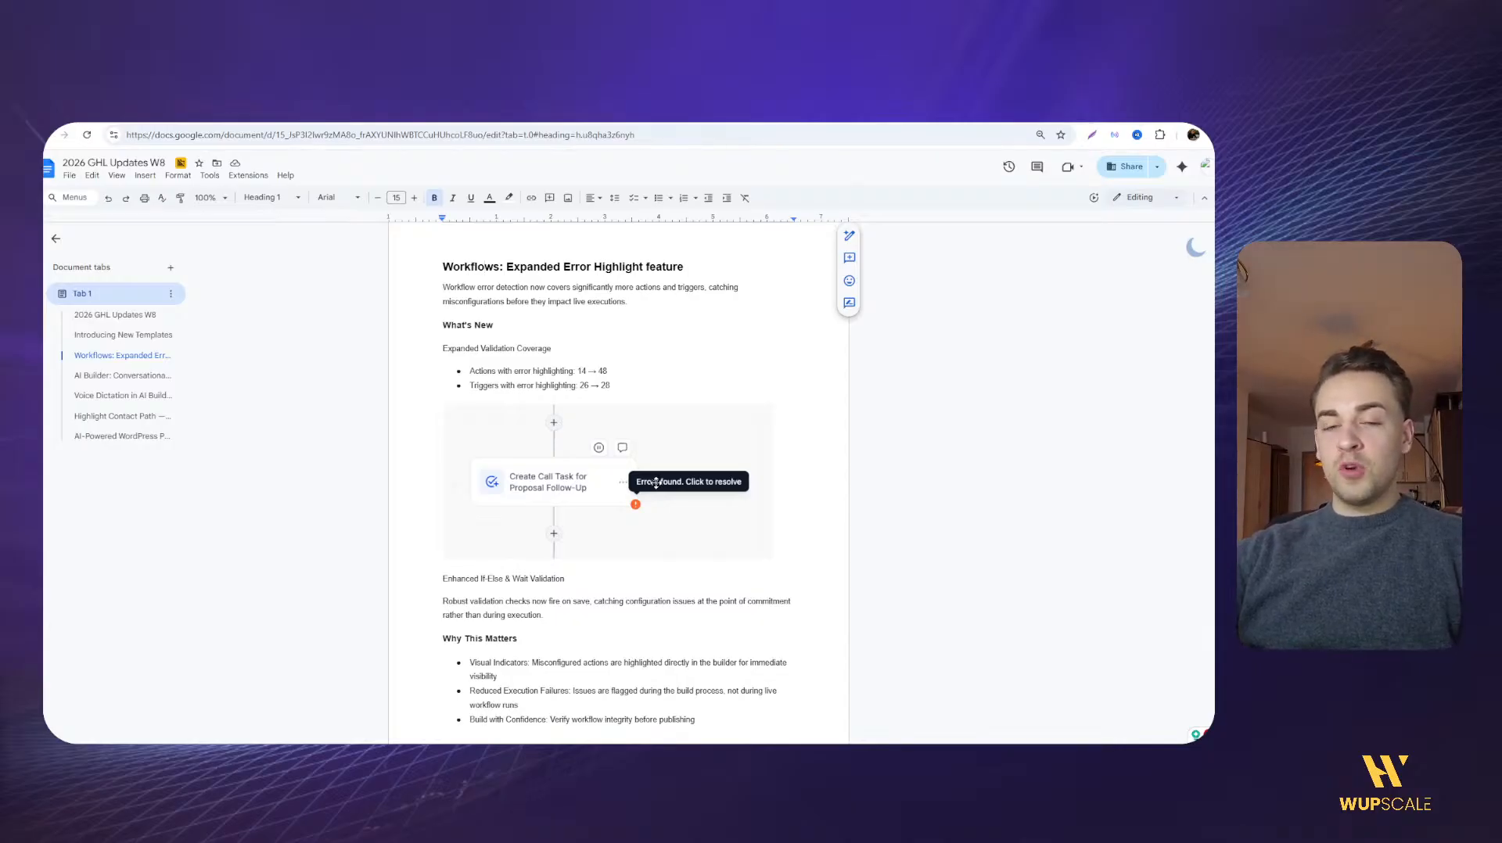
key(Down)
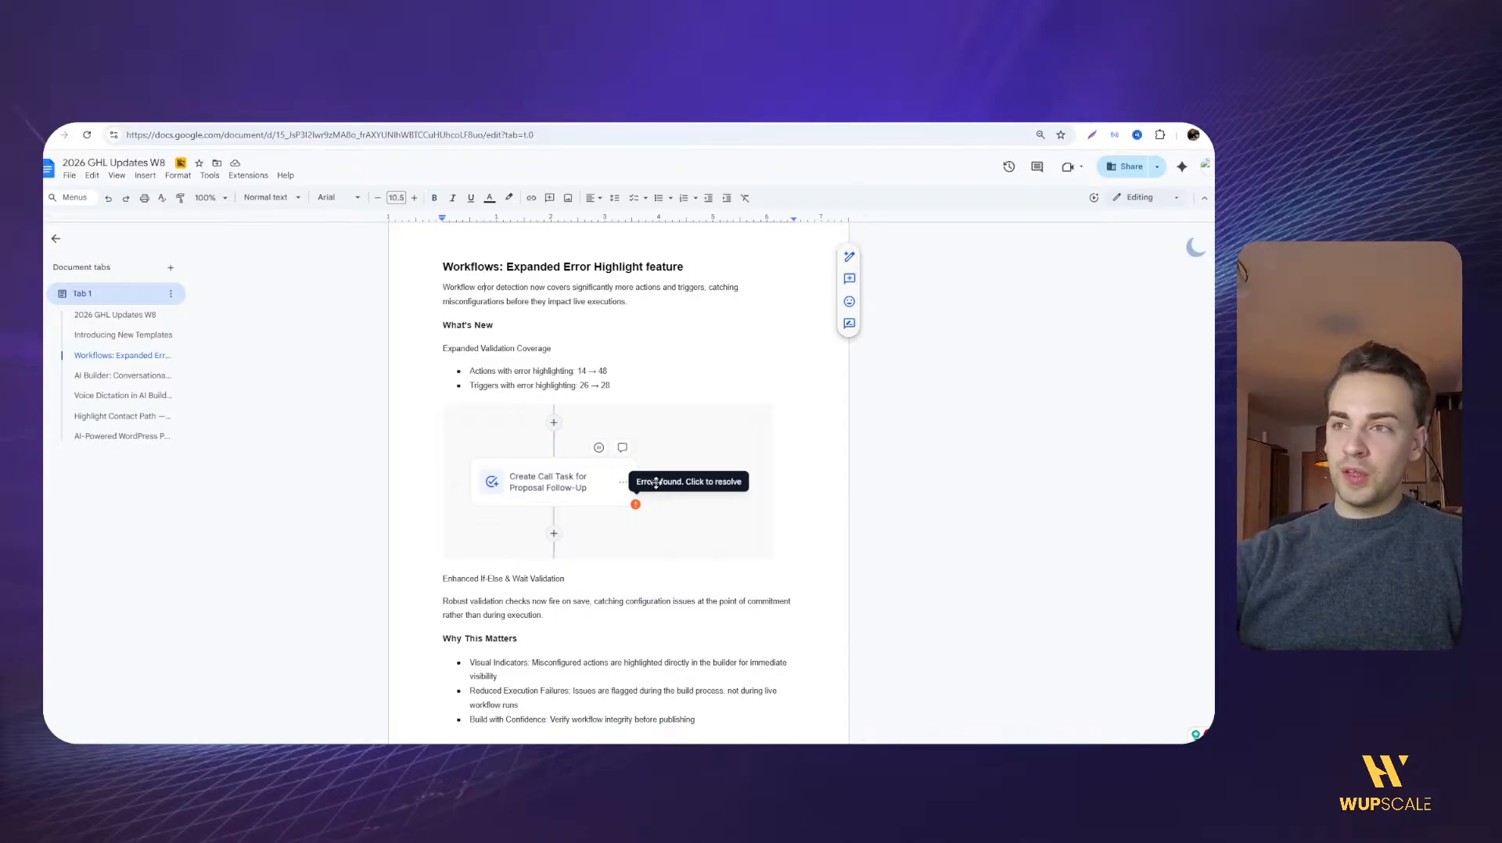
key(Down)
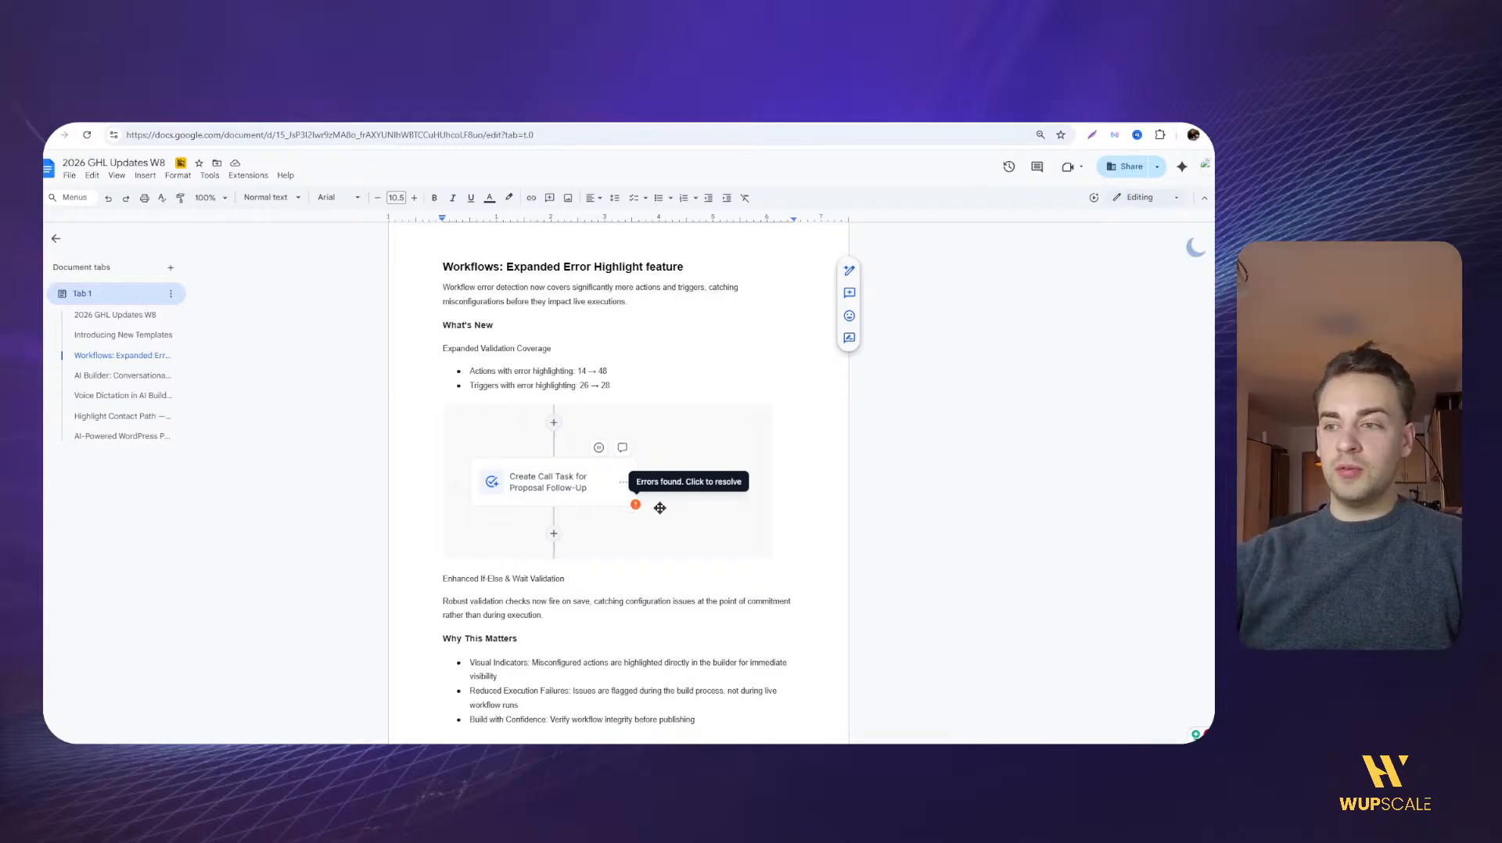
Examine the introduction of the "AI Builder: Conversational Editing for If-Else & Wait Actions" section
scroll(493, 602, down, 8)
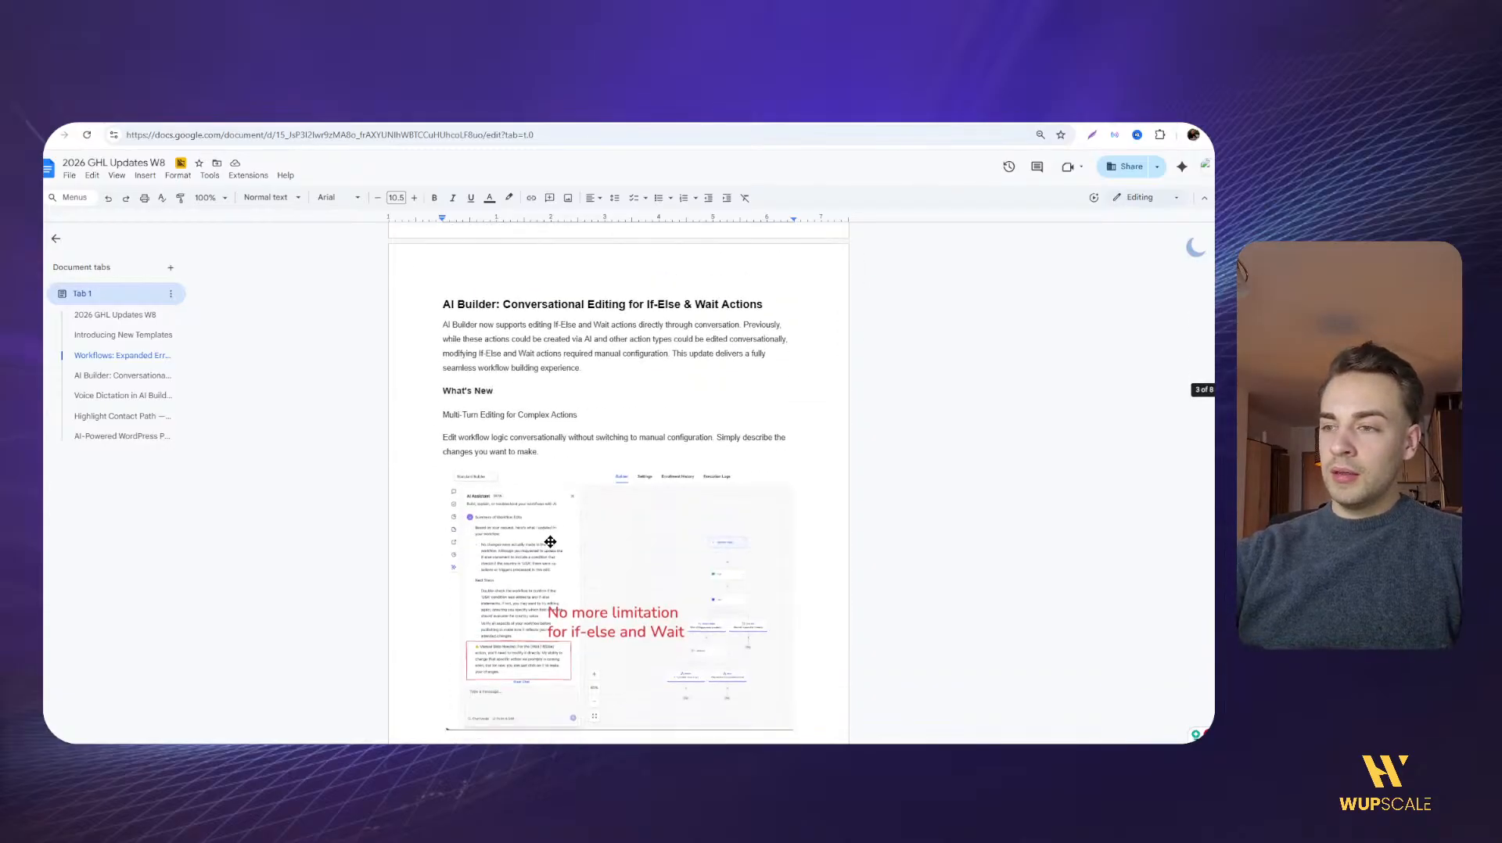
click(443, 304)
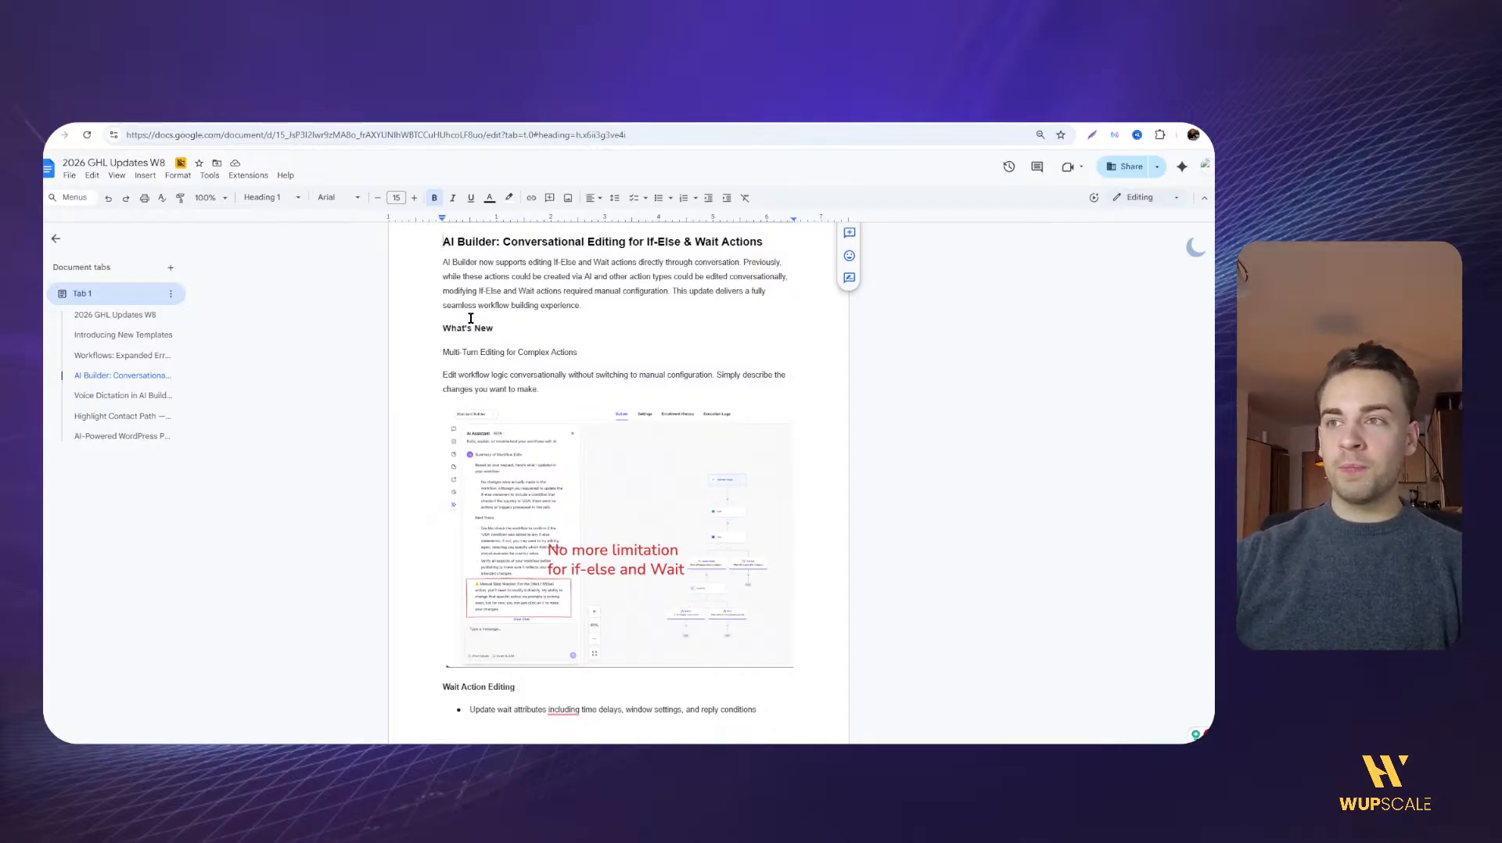
drag(505, 244, 575, 246)
click(575, 245)
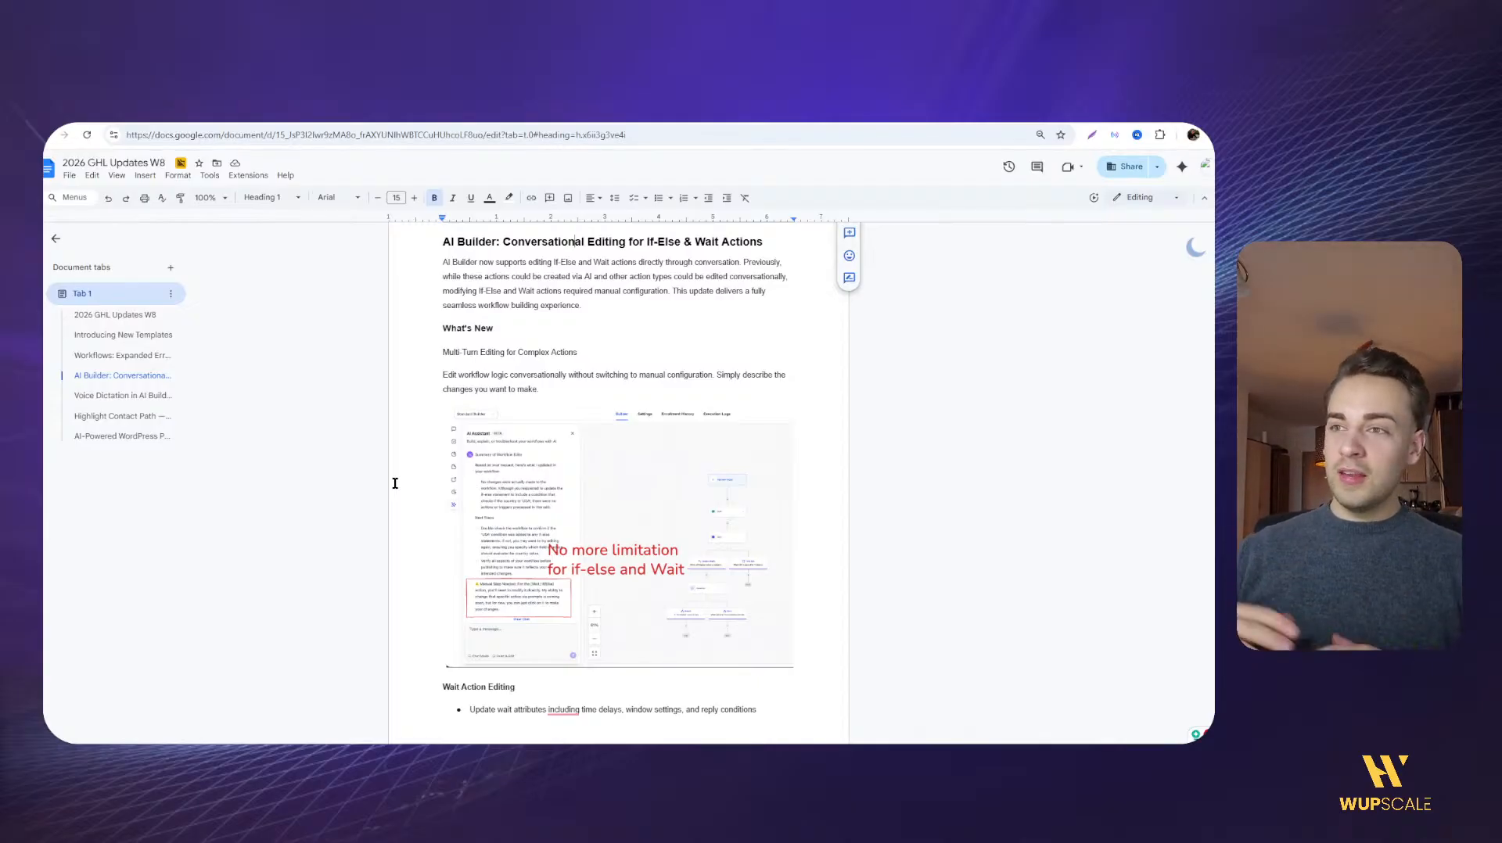
Hide the document outline and enlarge the page view to examine the AI Assistant screenshot and the Wait Action Editing heading
click(55, 239)
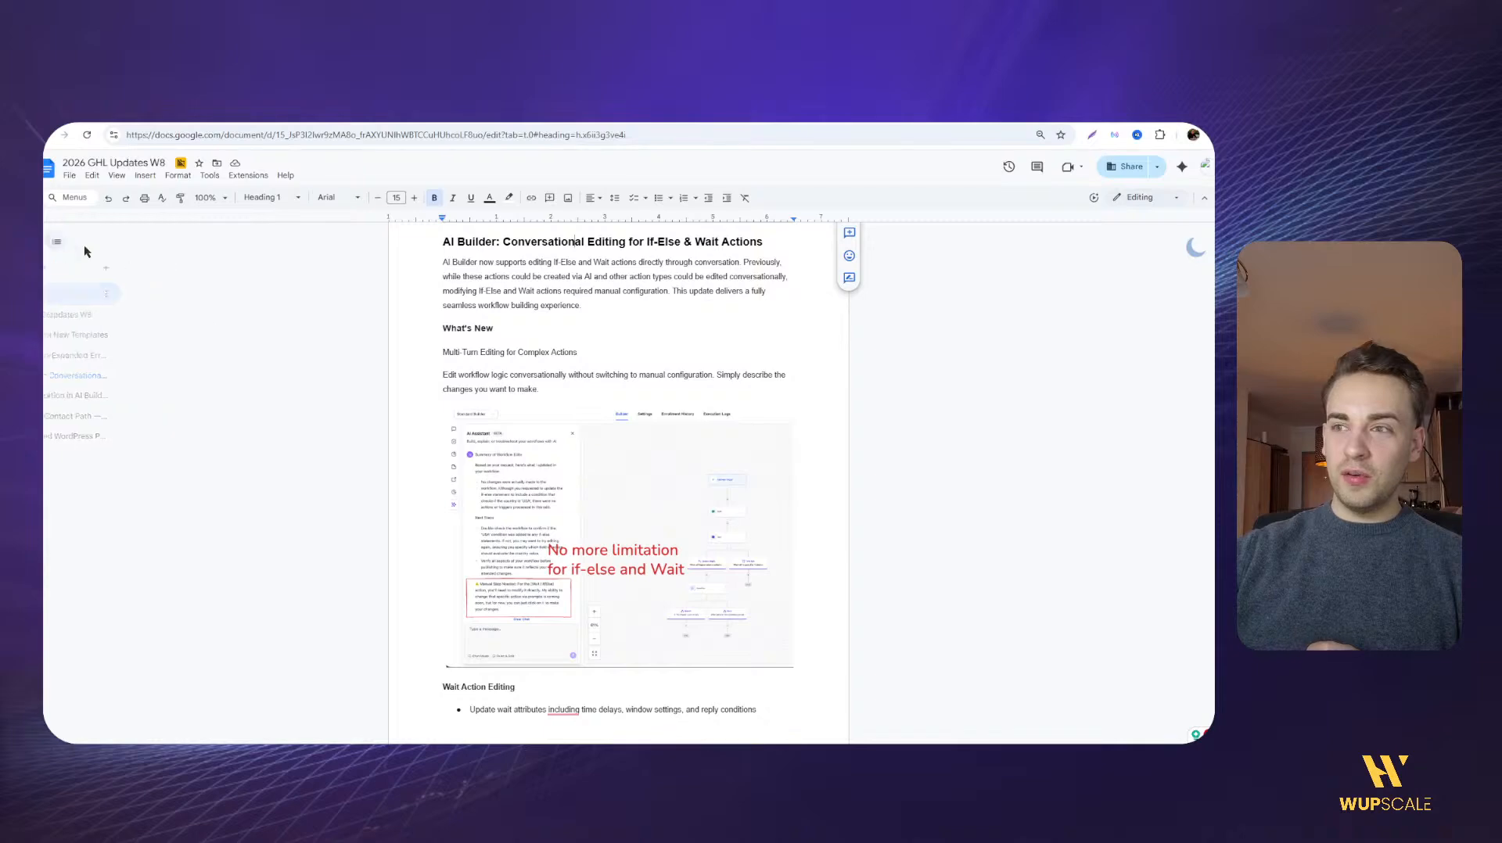
click(487, 463)
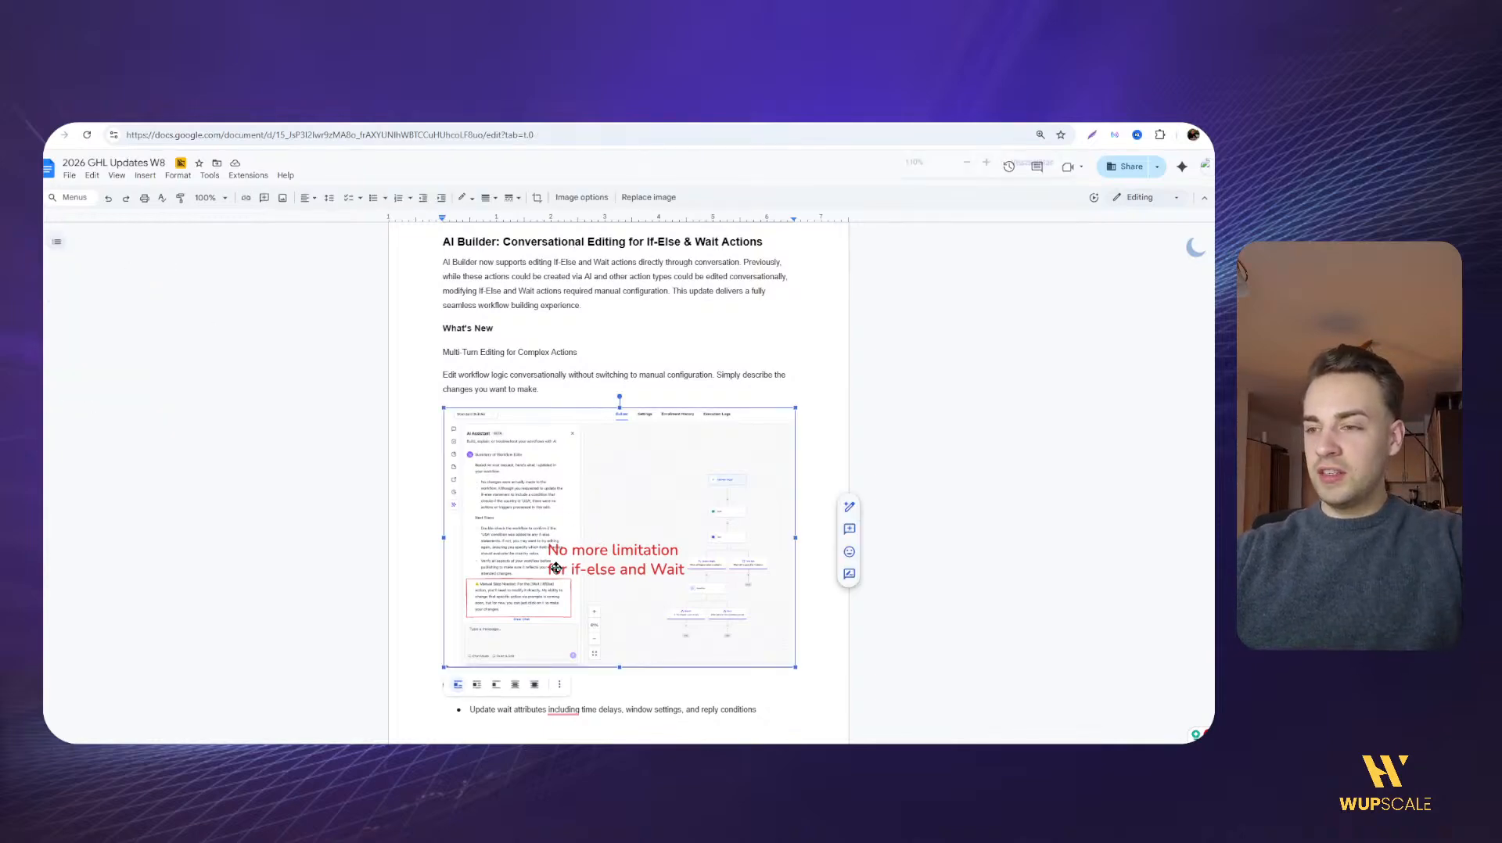
key(ctrl+plus)
key(ctrl+plus)
key(ctrl+plus)
scroll(592, 573, down, 4)
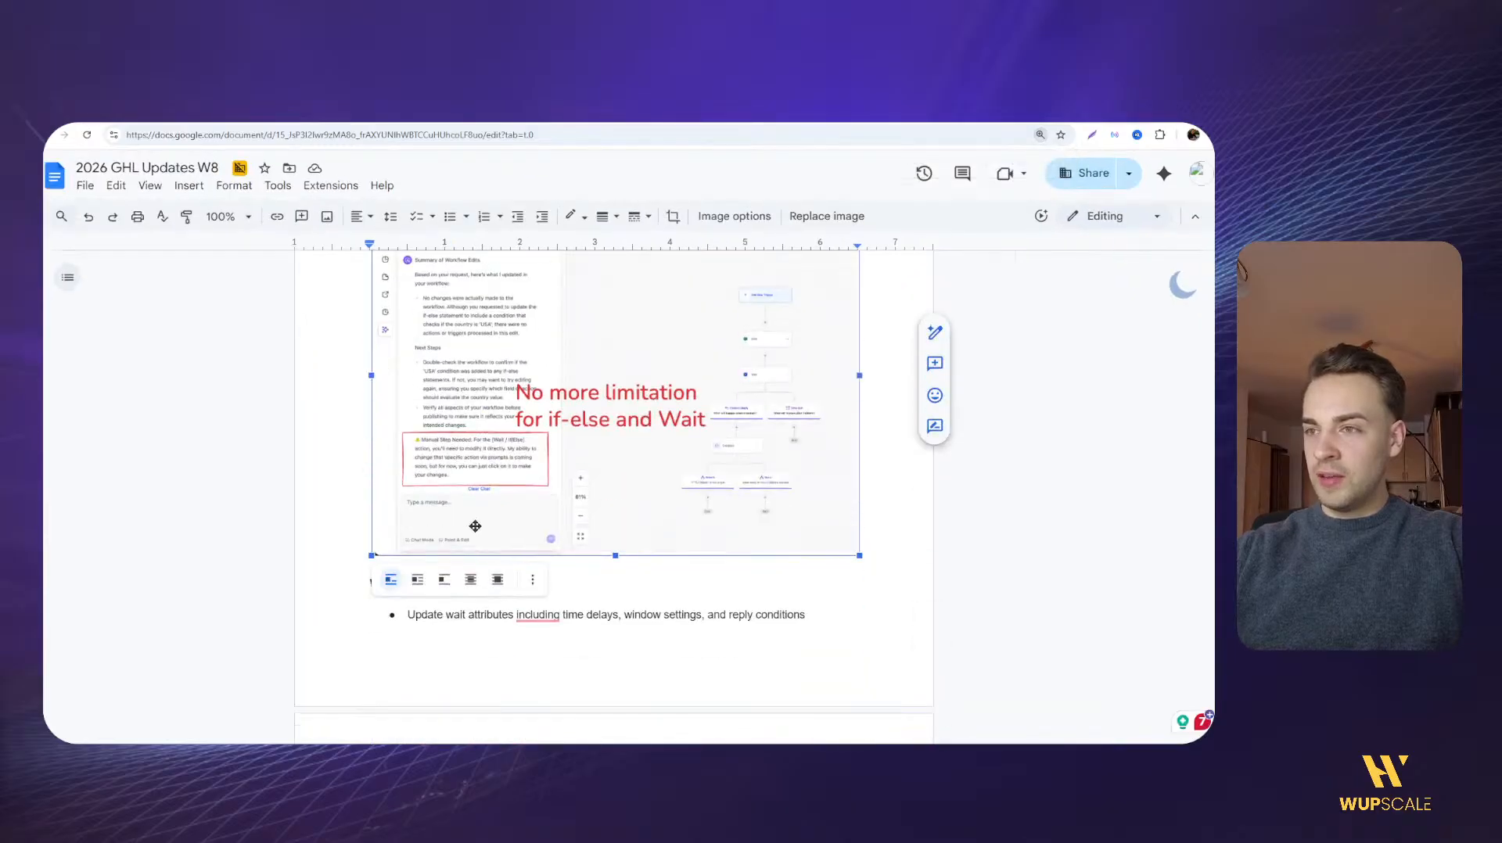
click(662, 615)
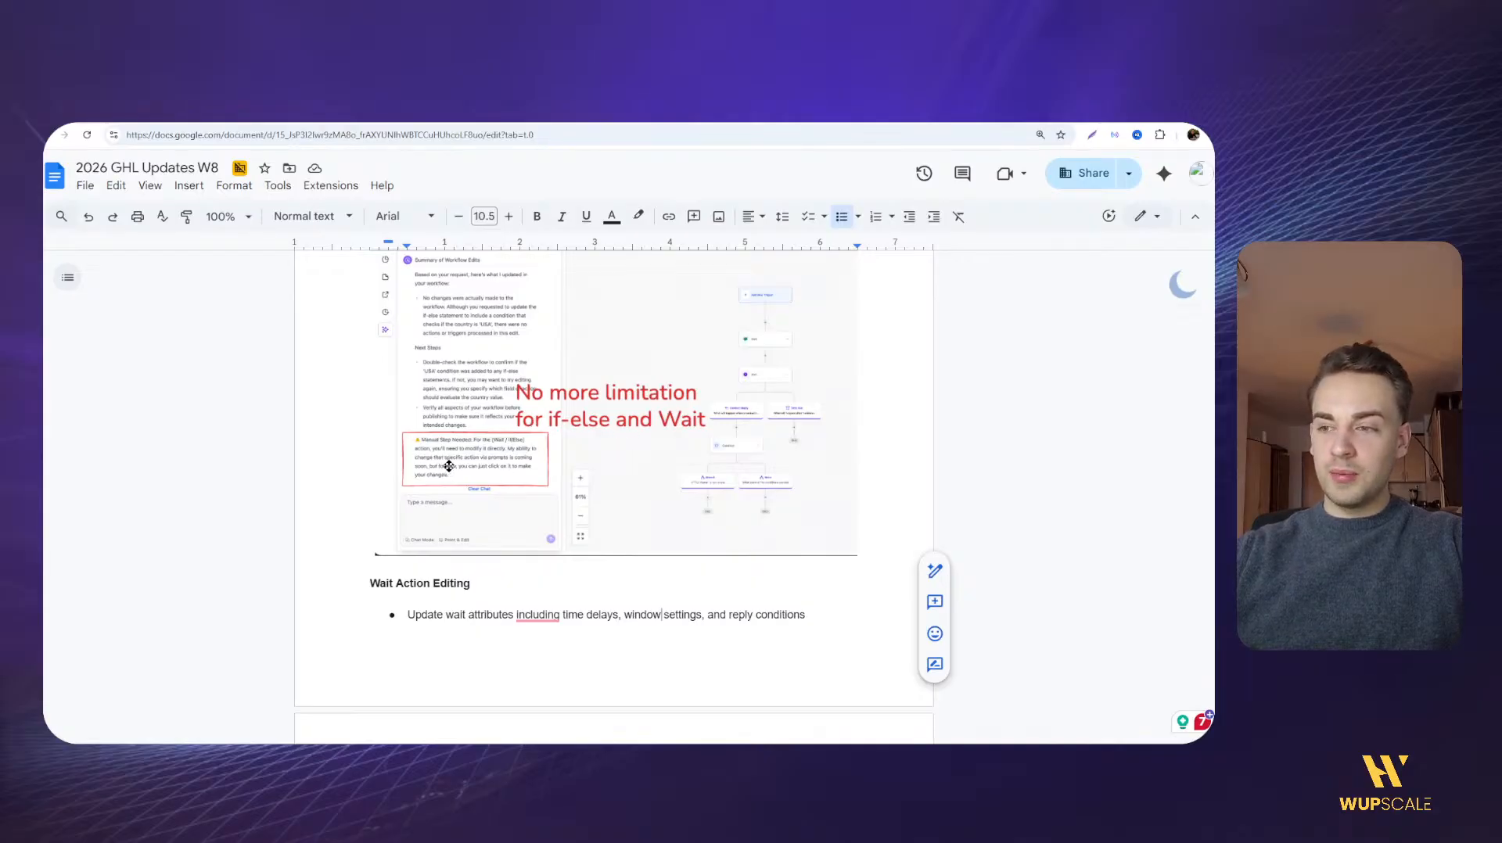
Review the remaining wait editing points and the If-Else Action Editing section with their example screenshots
scroll(448, 466, down, 5)
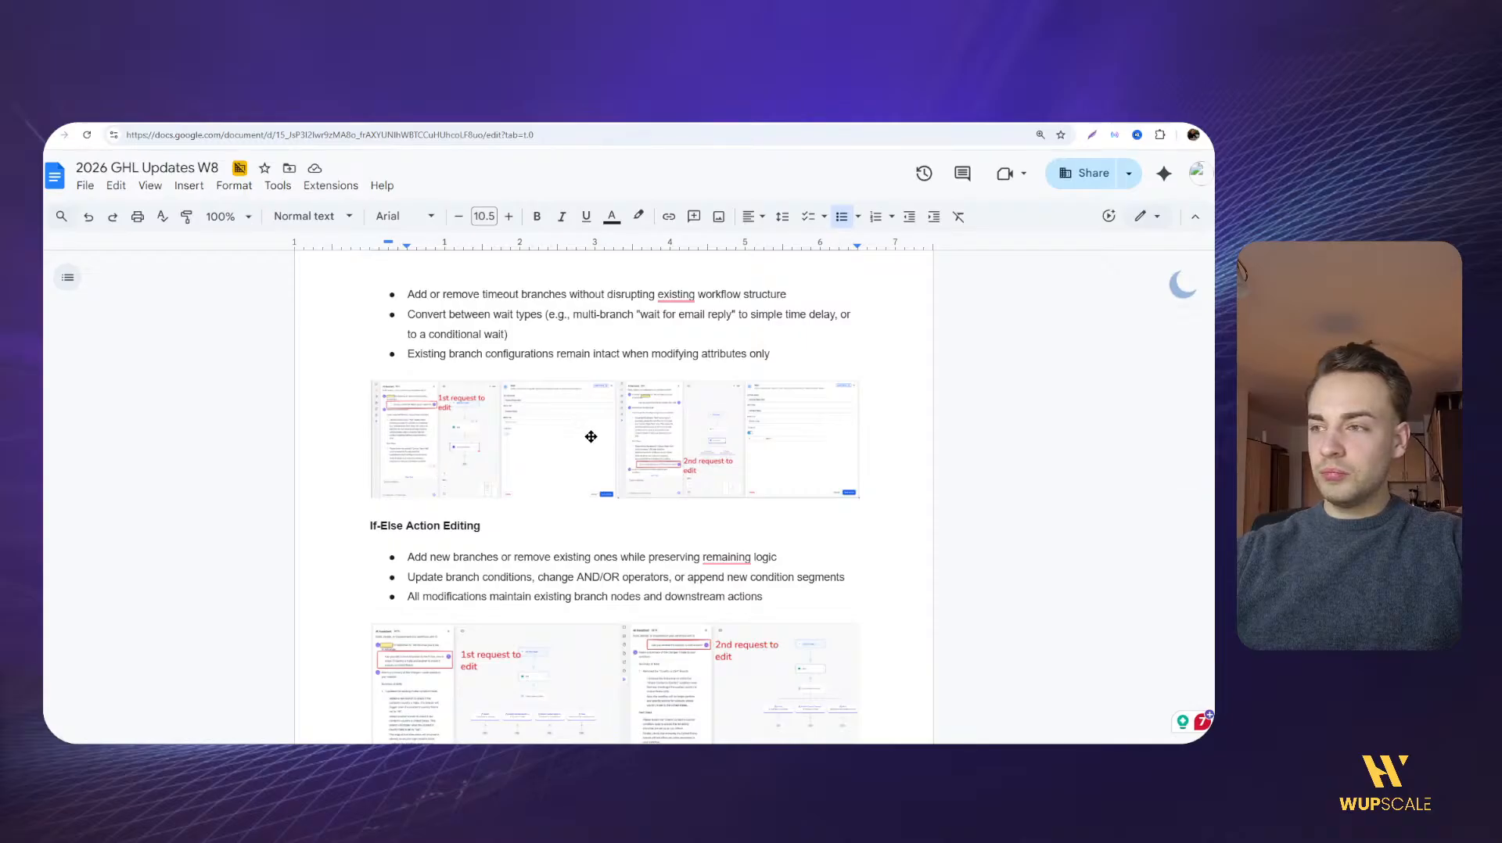
scroll(399, 470, down, 1)
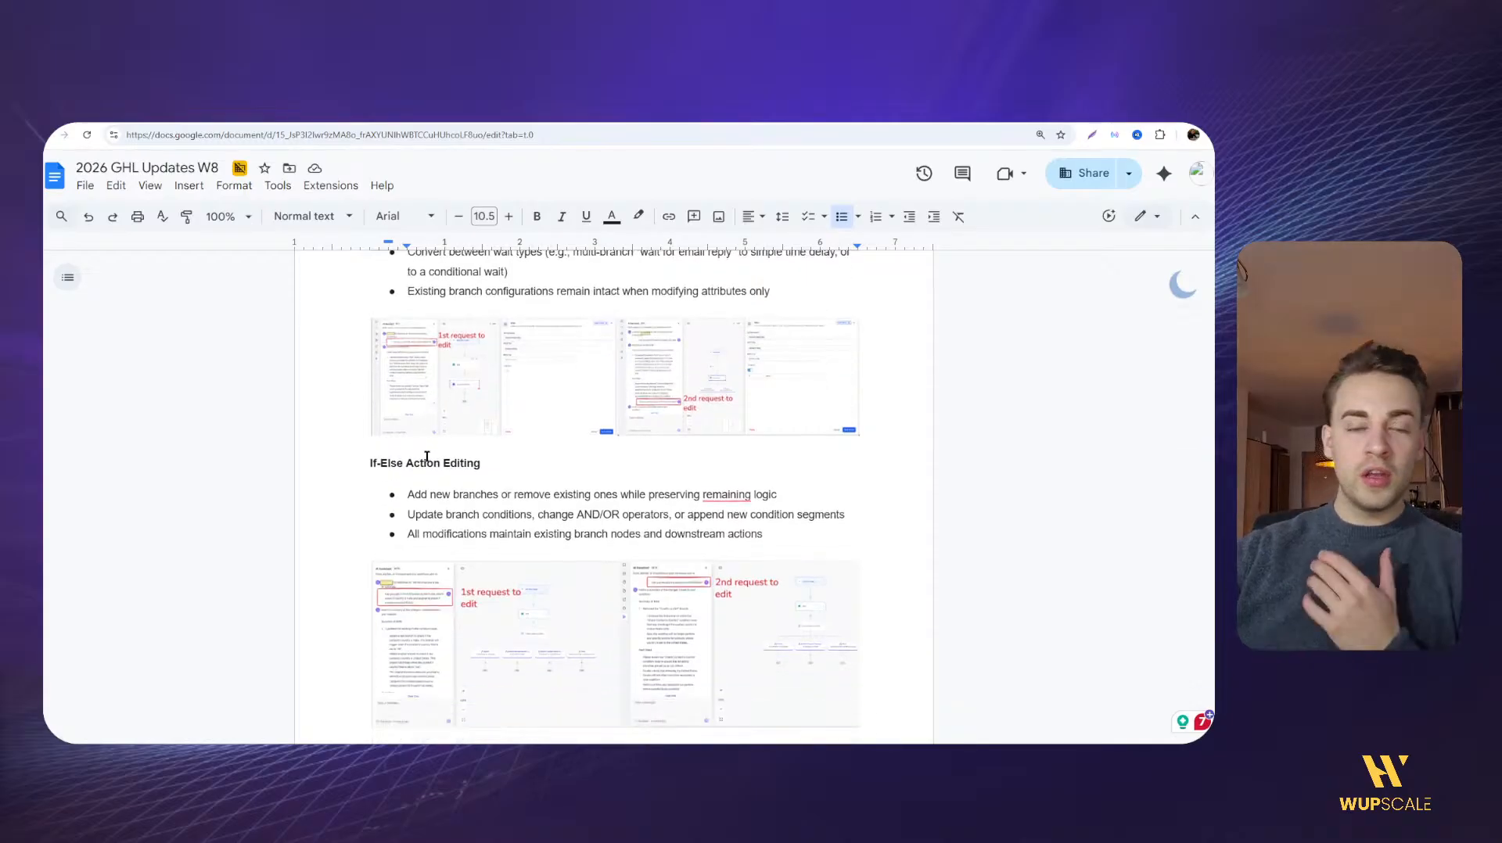
scroll(407, 540, down, 3)
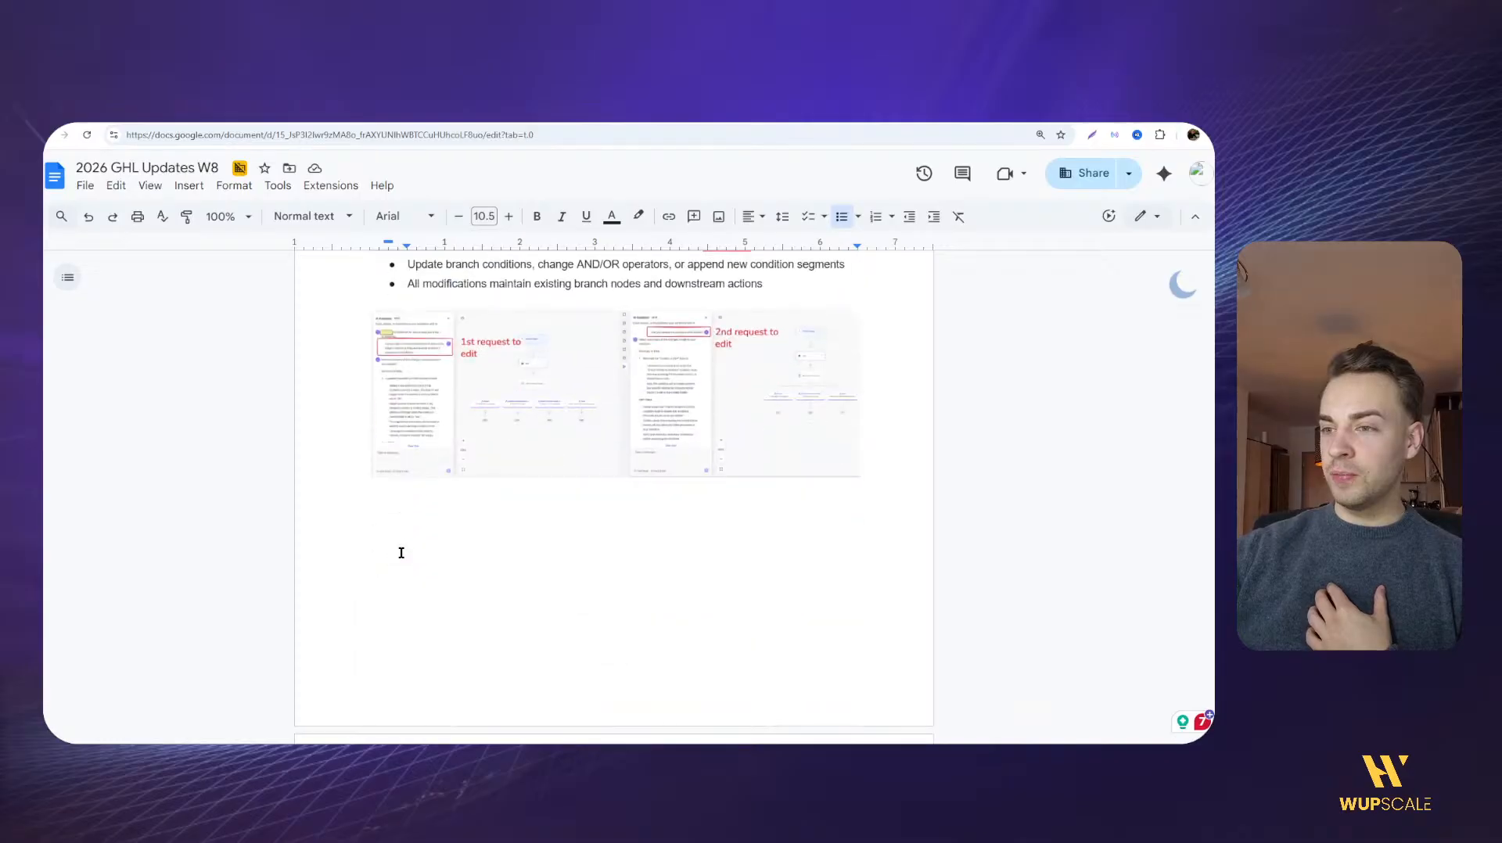
Reset the page zoom to 100% and examine the "Voice Dictation in AI Builder & Assistant" section
key(ctrl+minus)
key(ctrl+minus)
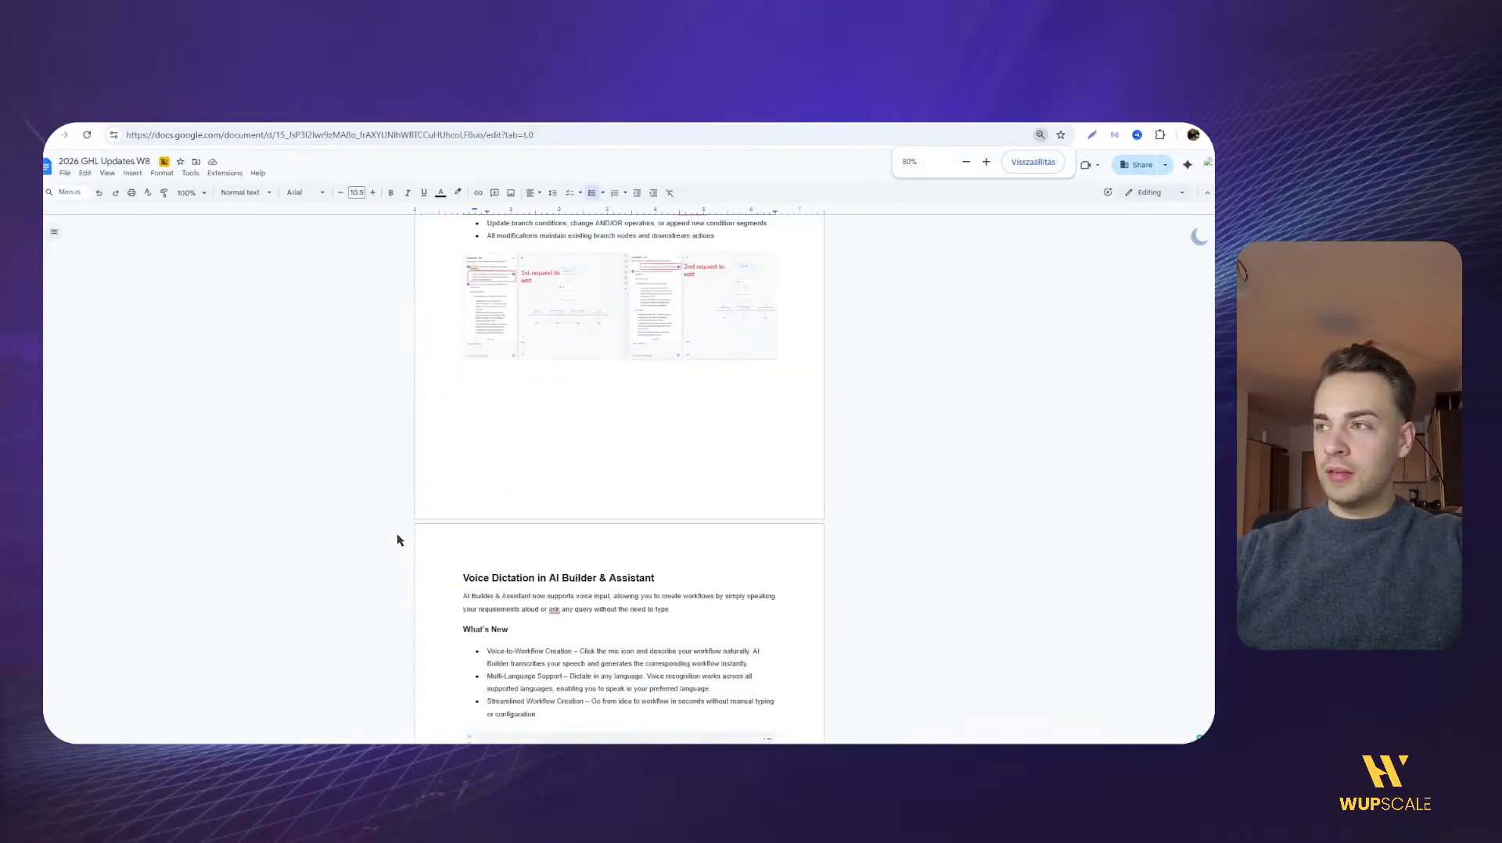
scroll(397, 532, down, 1)
key(ctrl+plus)
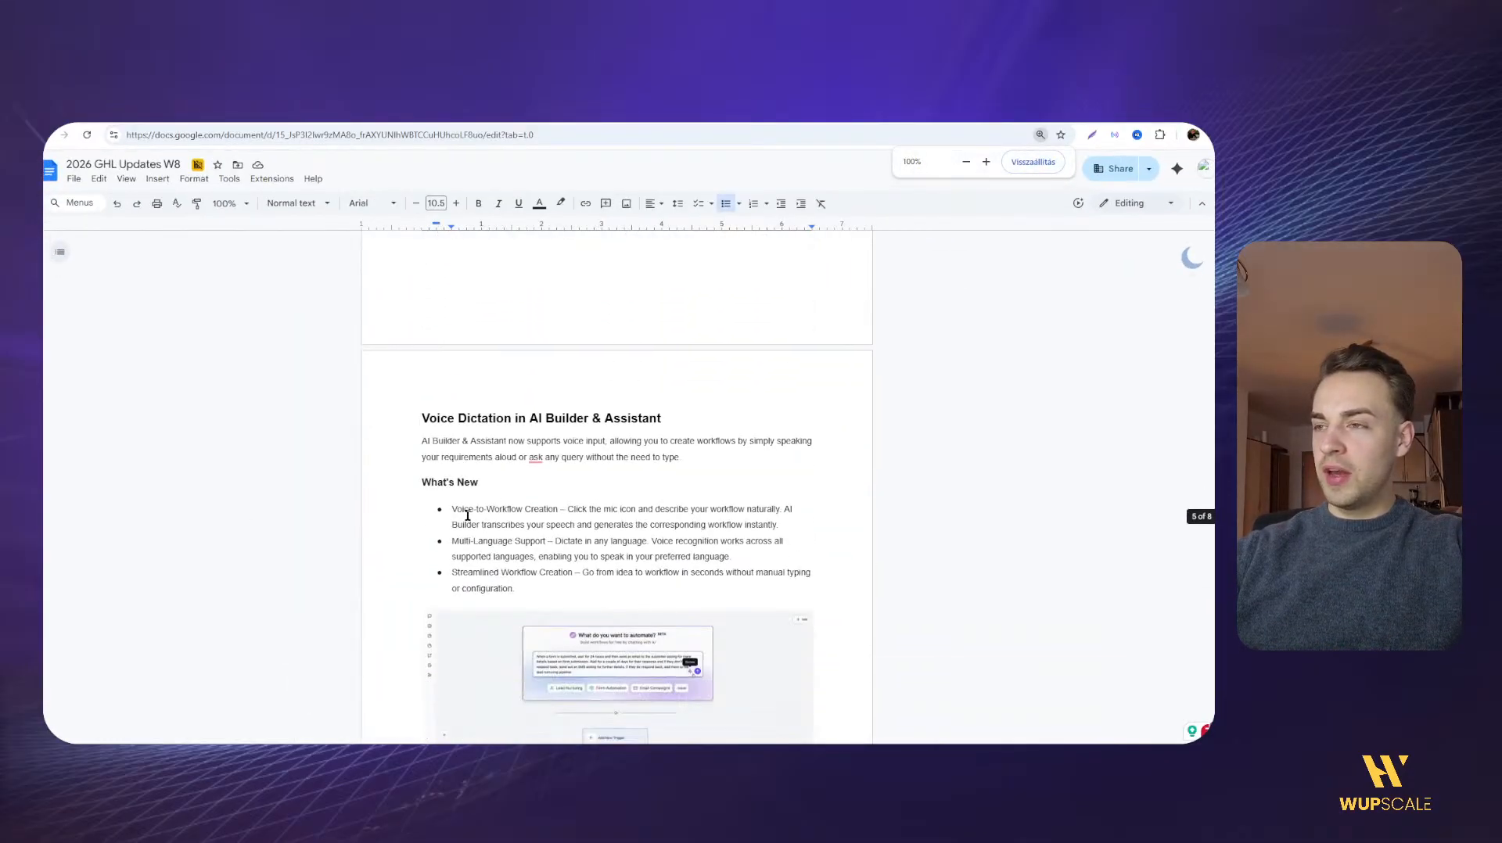
scroll(518, 434, down, 3)
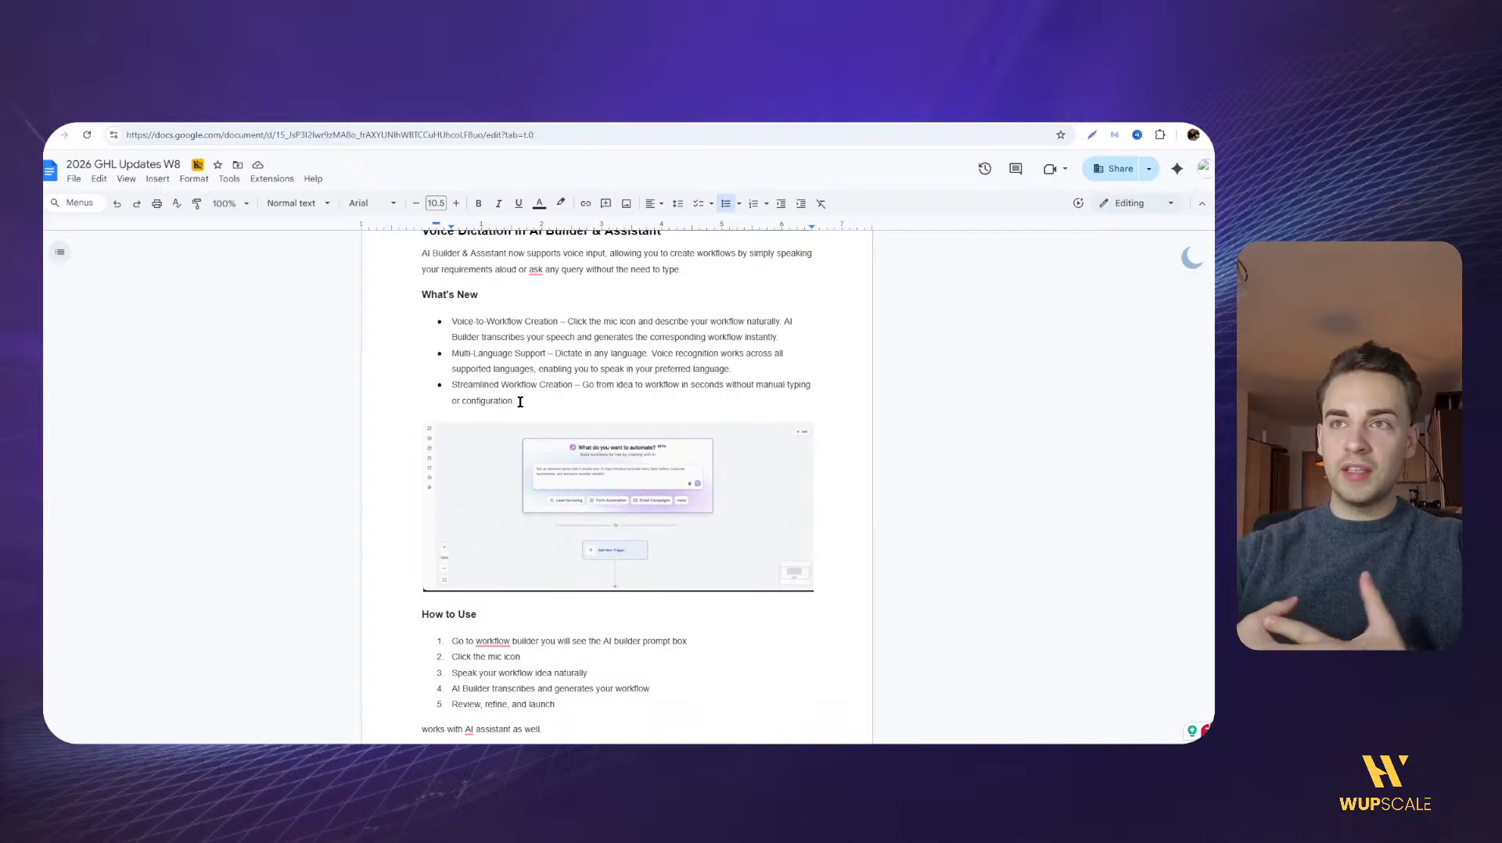
Switch to HighLevel and draft the AI workflow builder prompt "Hey lets build a workflow whenever someone books a call sends them reminders"
click(237, 117)
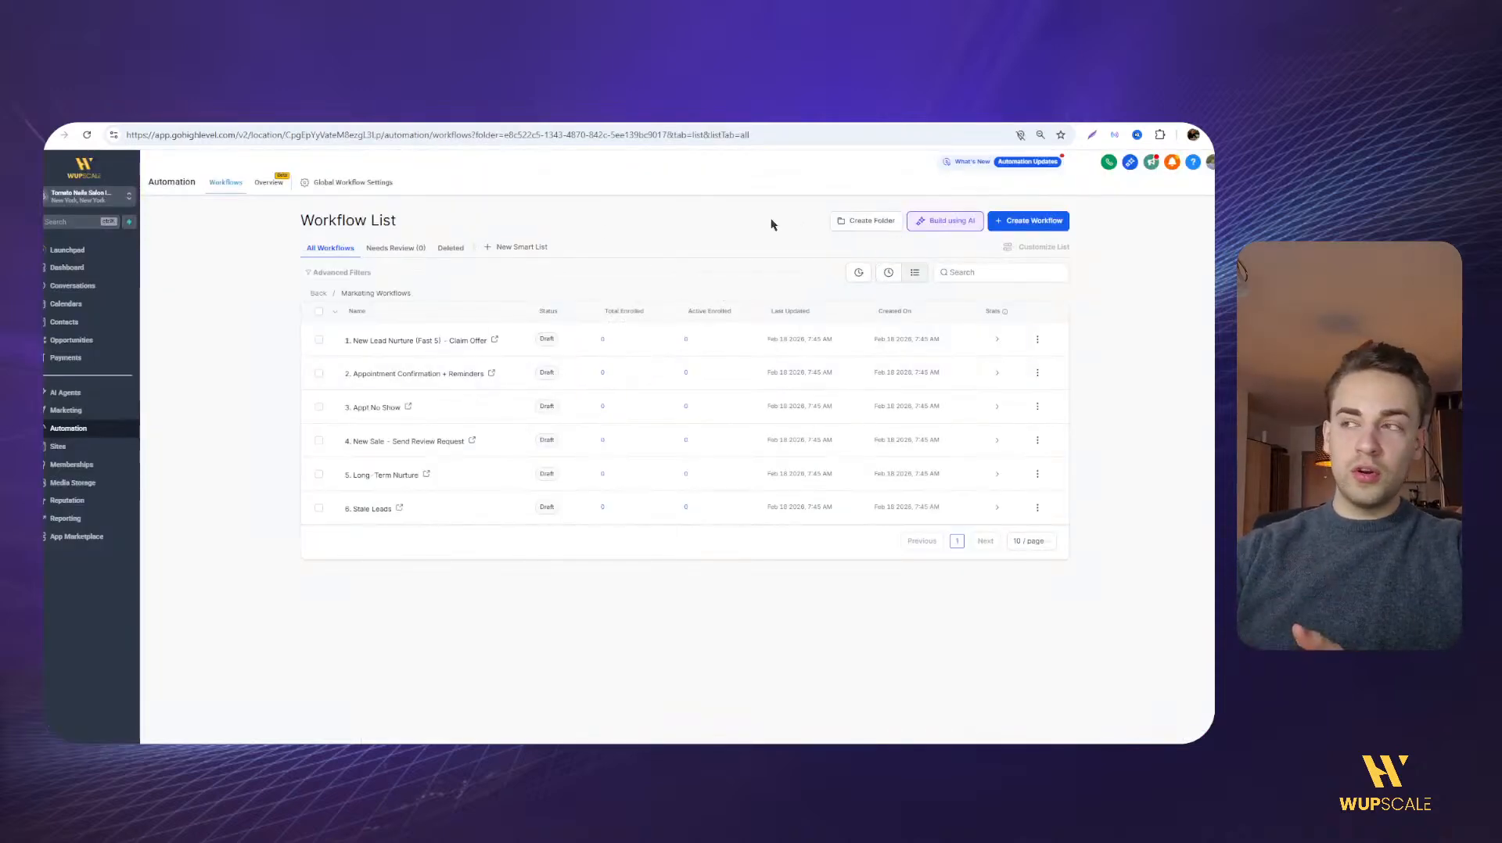
click(941, 220)
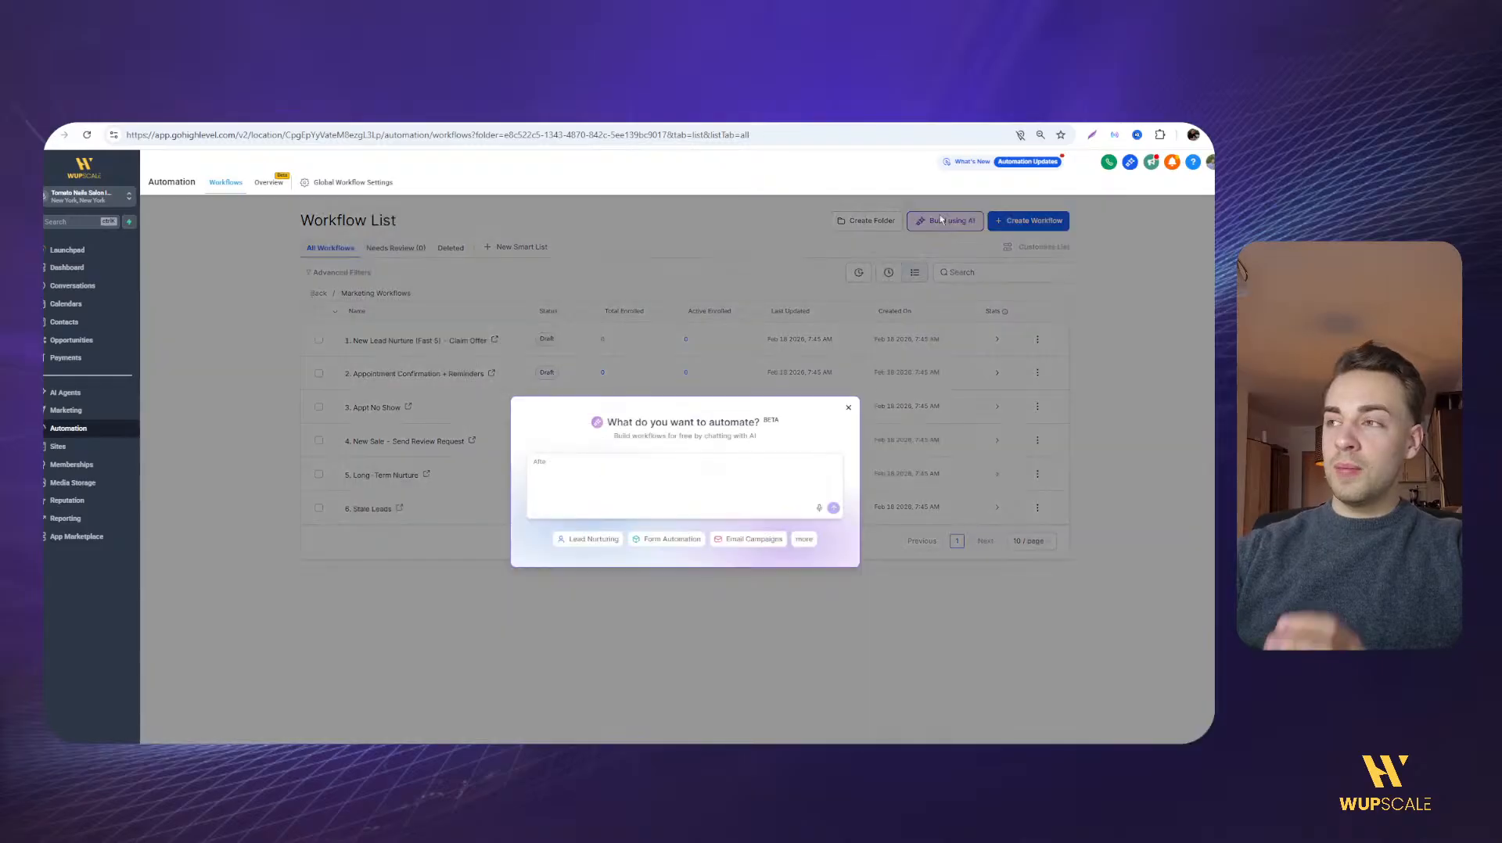
click(694, 471)
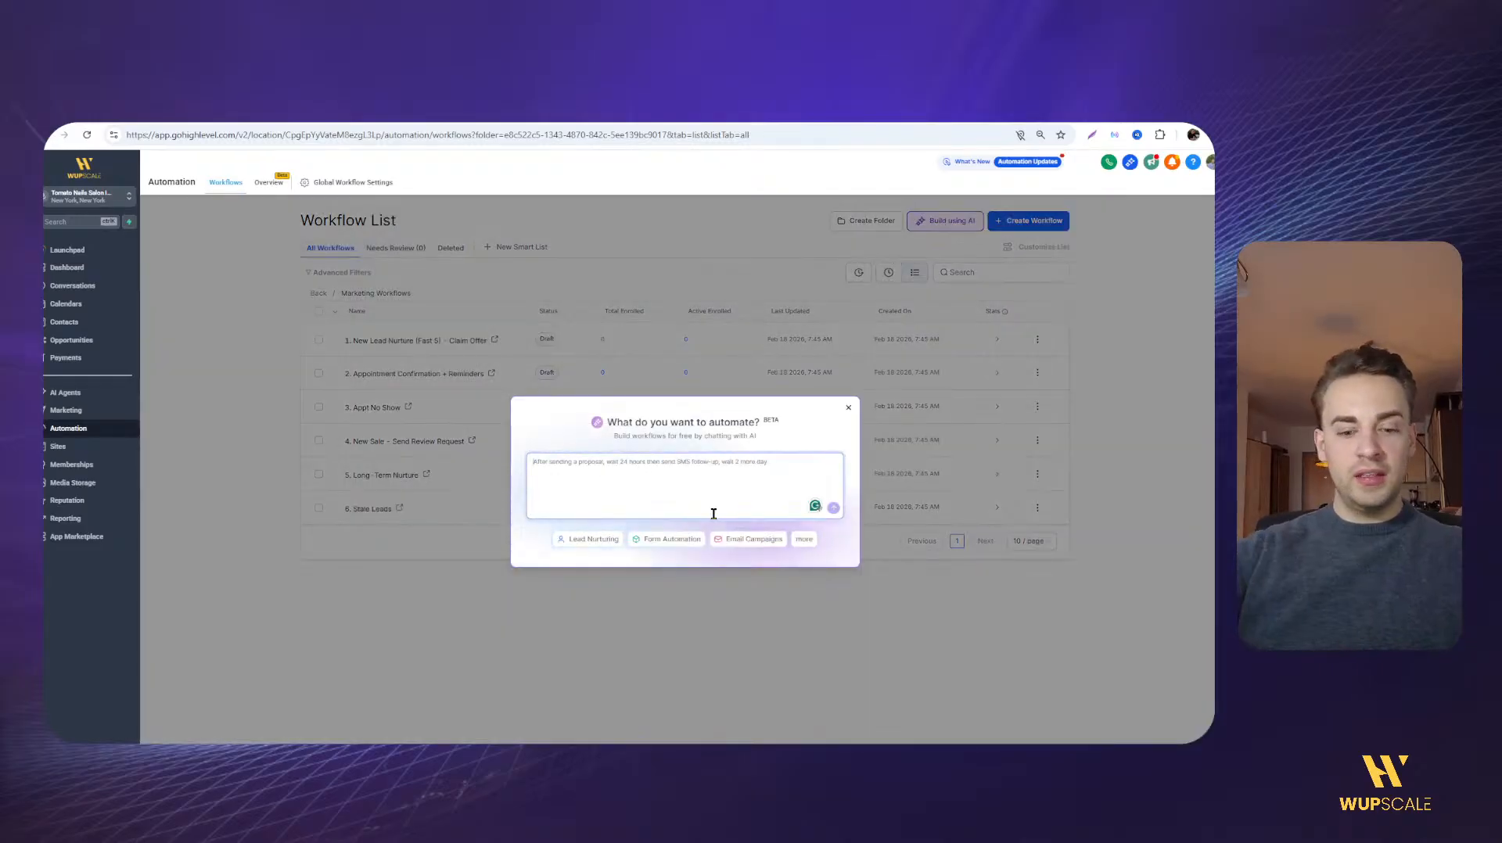
text(he)
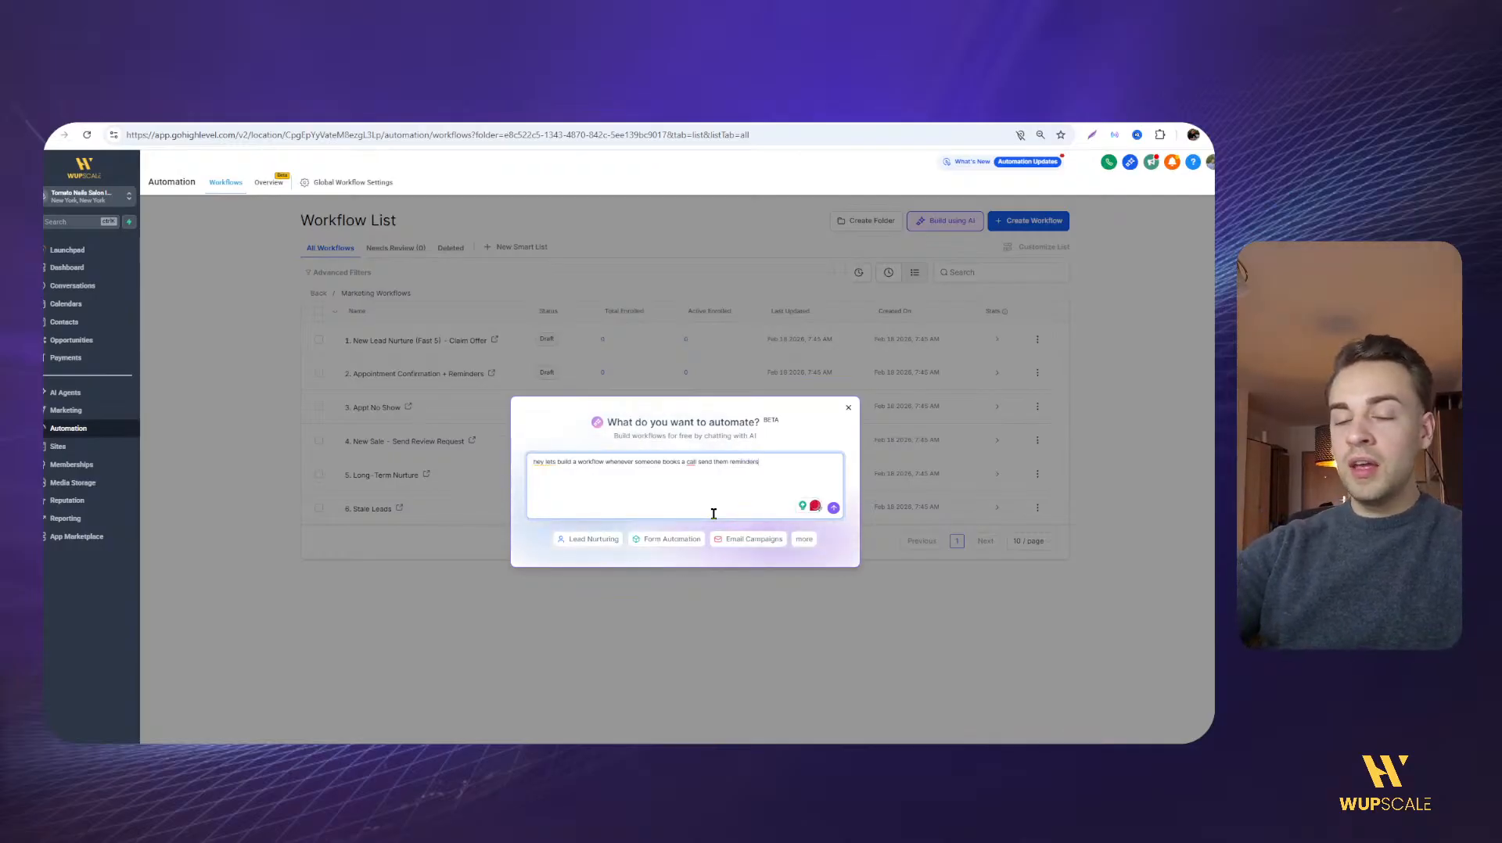
Discard the drafted AI builder prompt and return to the Voice Dictation section of the Google Docs updates document
key(ctrl+a)
key(BackSpace)
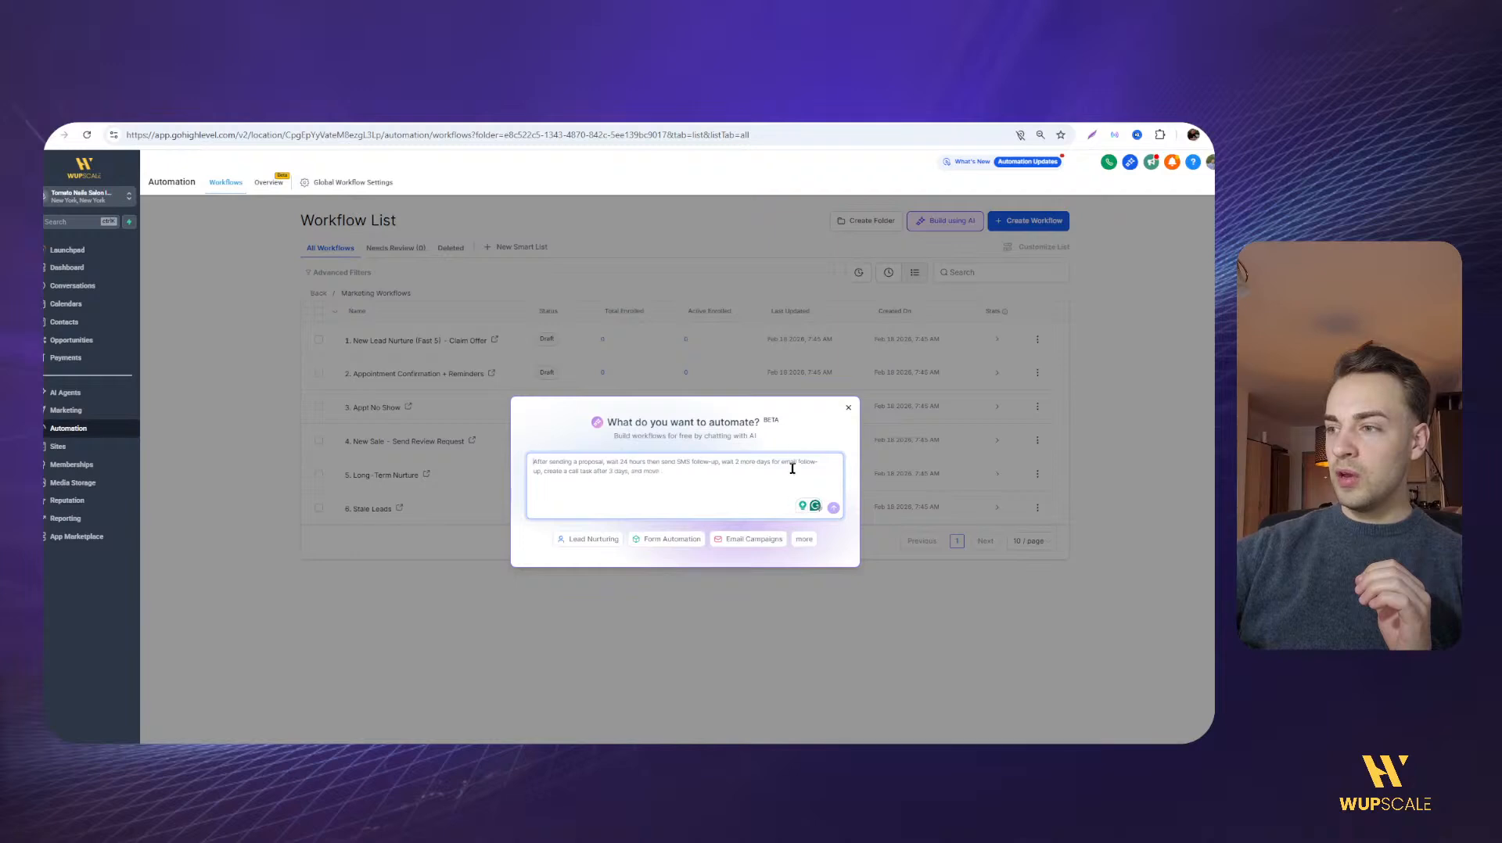
click(846, 410)
click(945, 221)
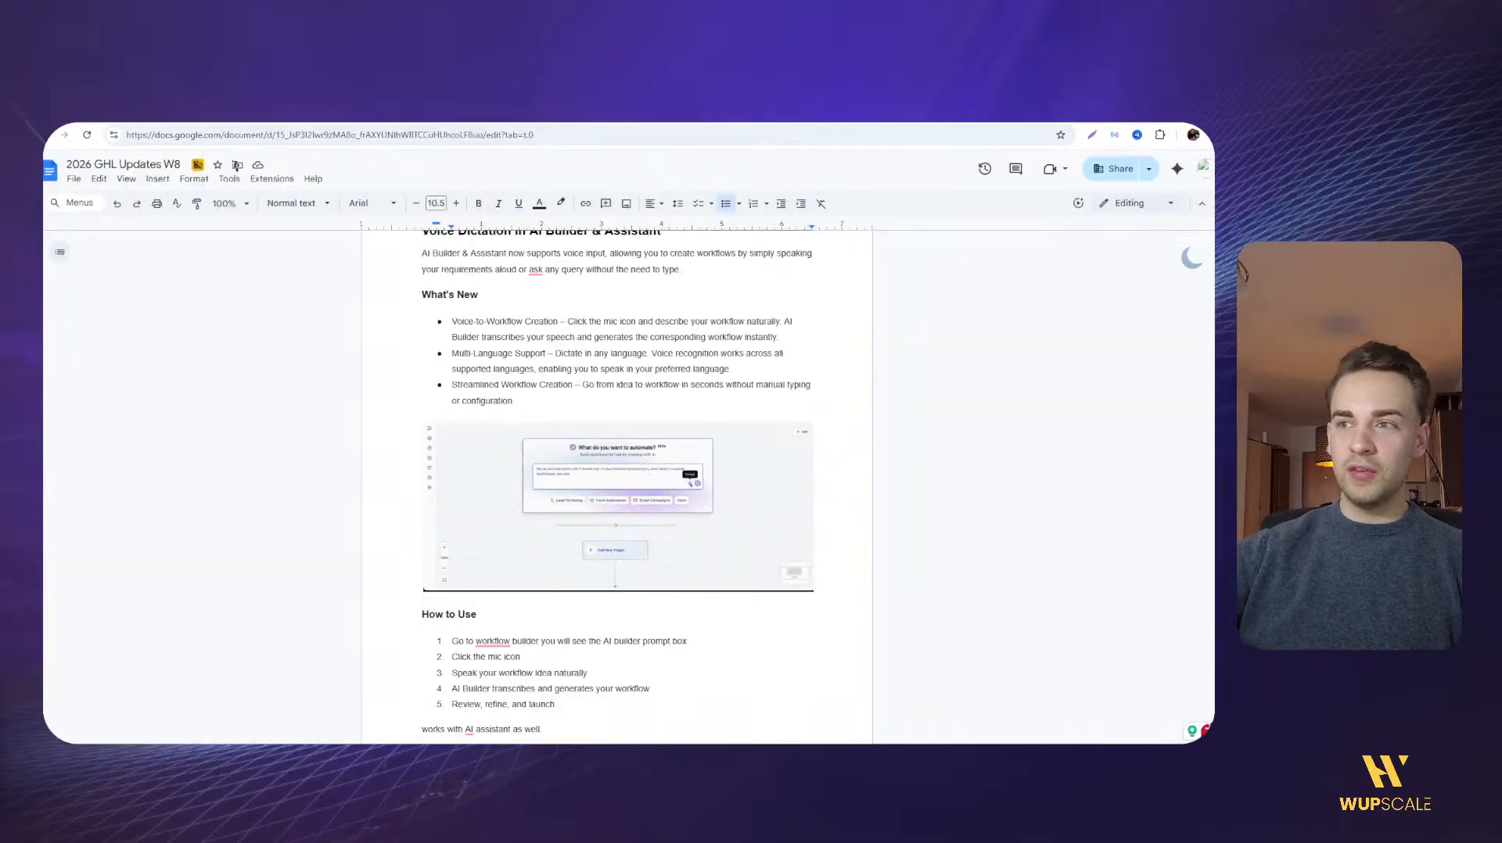
click(451, 338)
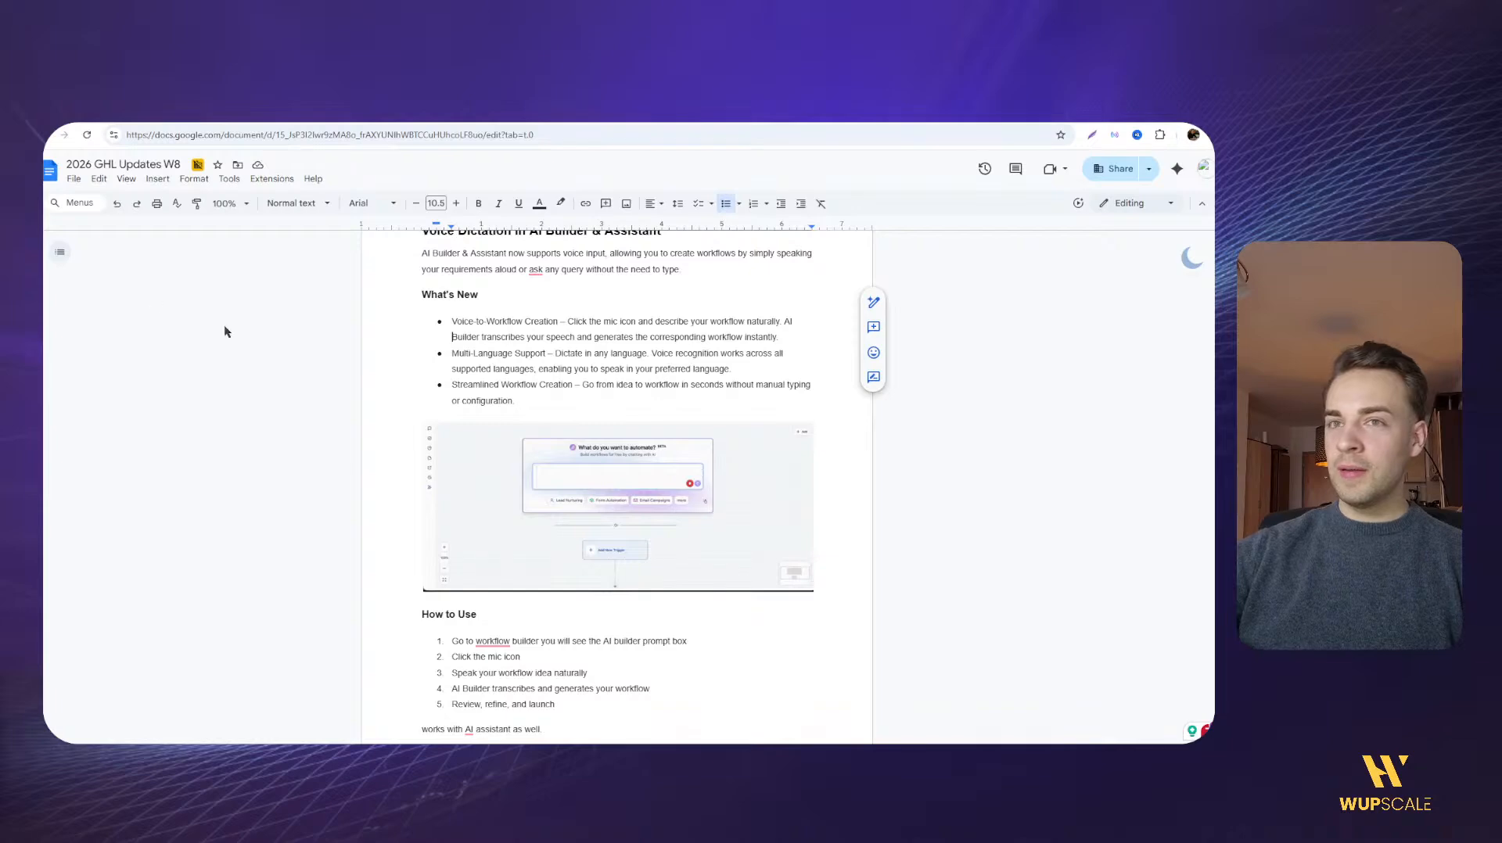
Review the "Highlight Contact Path — Enhanced Visual Debuggin" section and its example workflow screenshot through to the end
scroll(552, 401, down, 6)
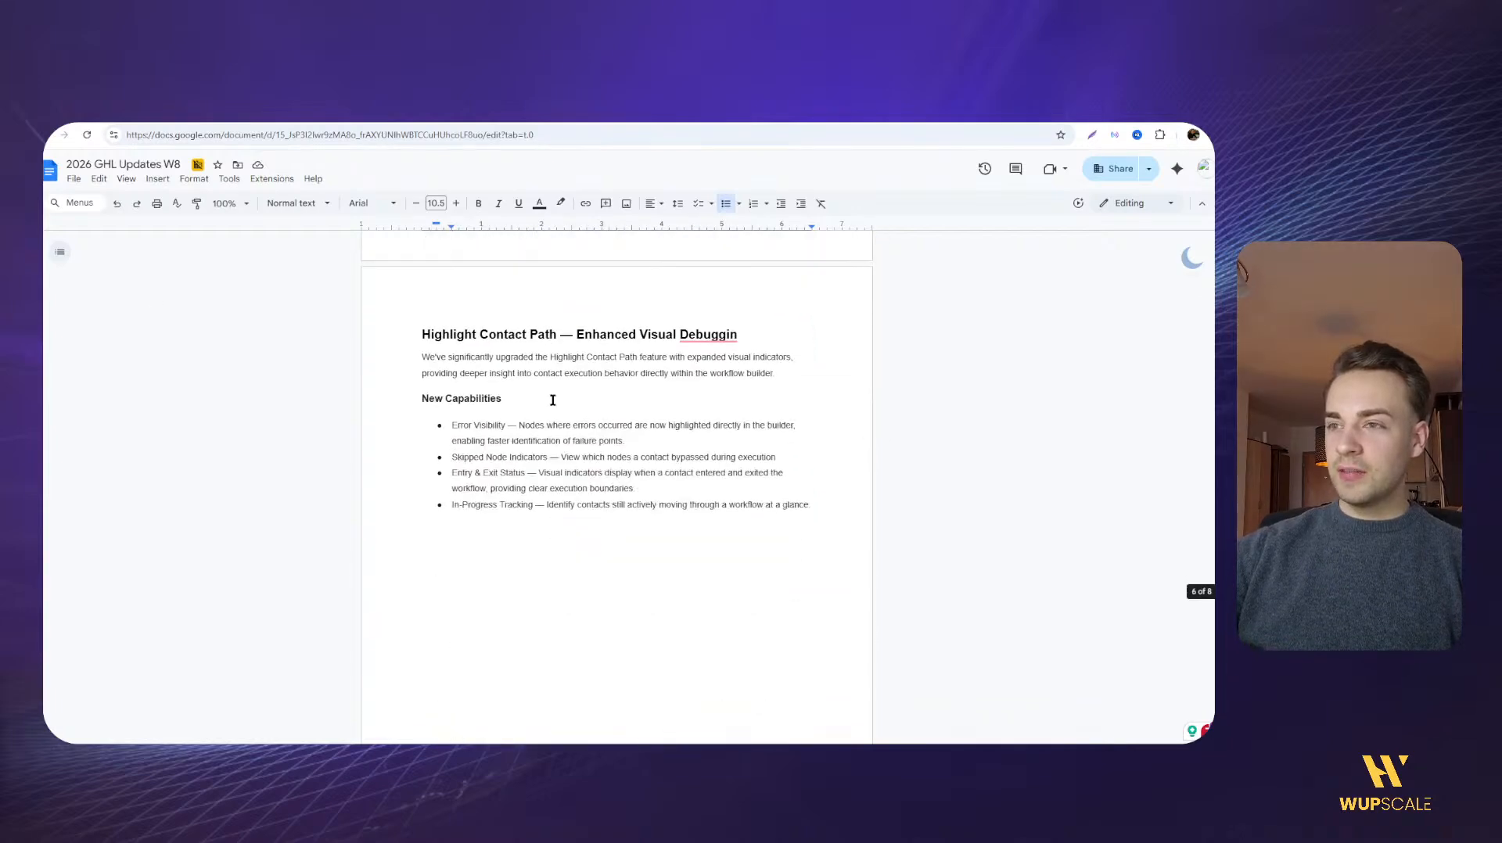
drag(576, 334, 636, 335)
click(593, 336)
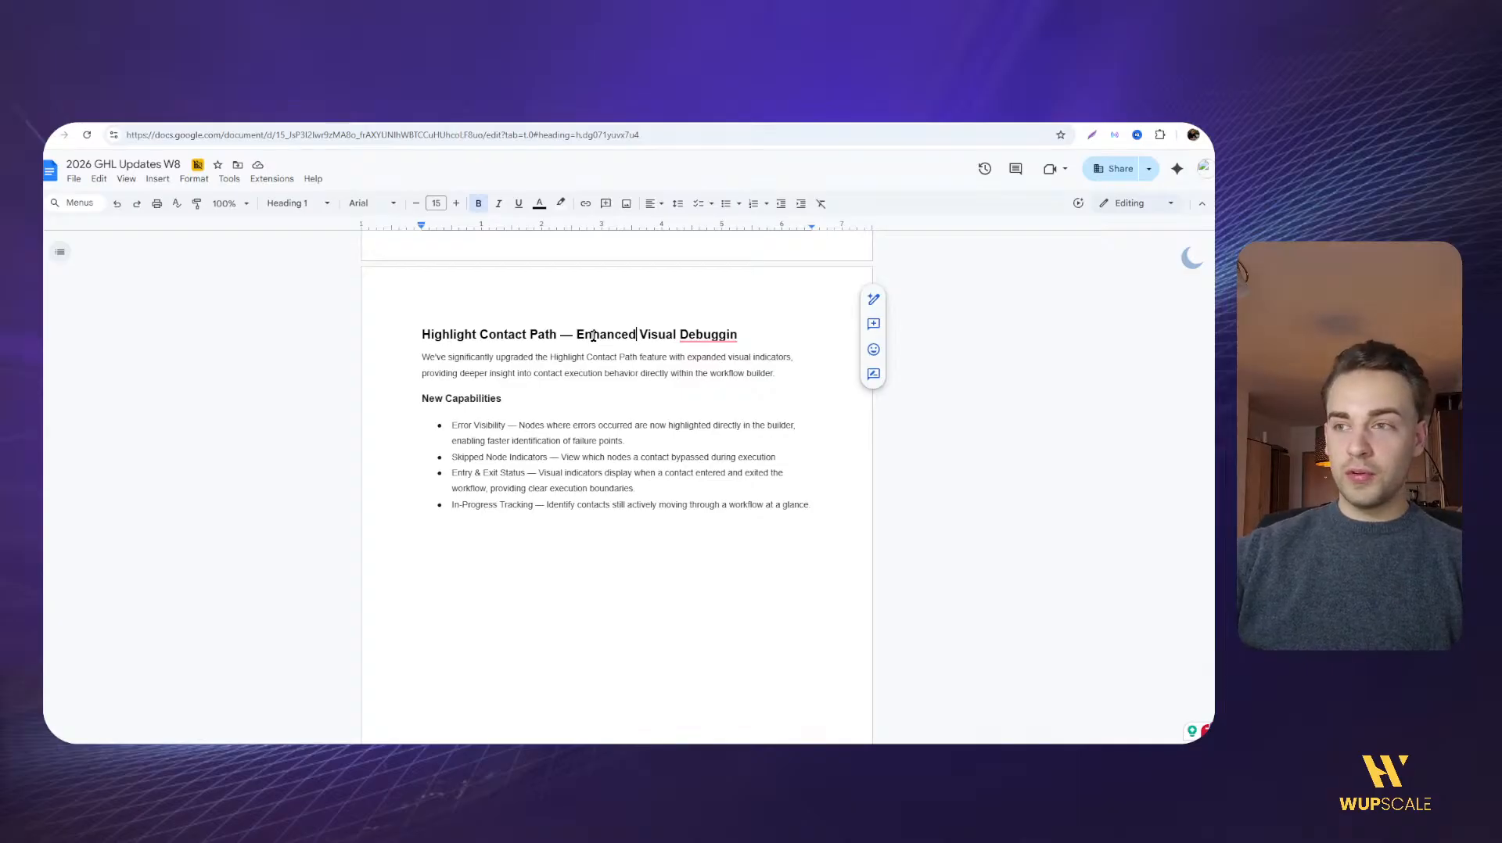
scroll(500, 445, down, 8)
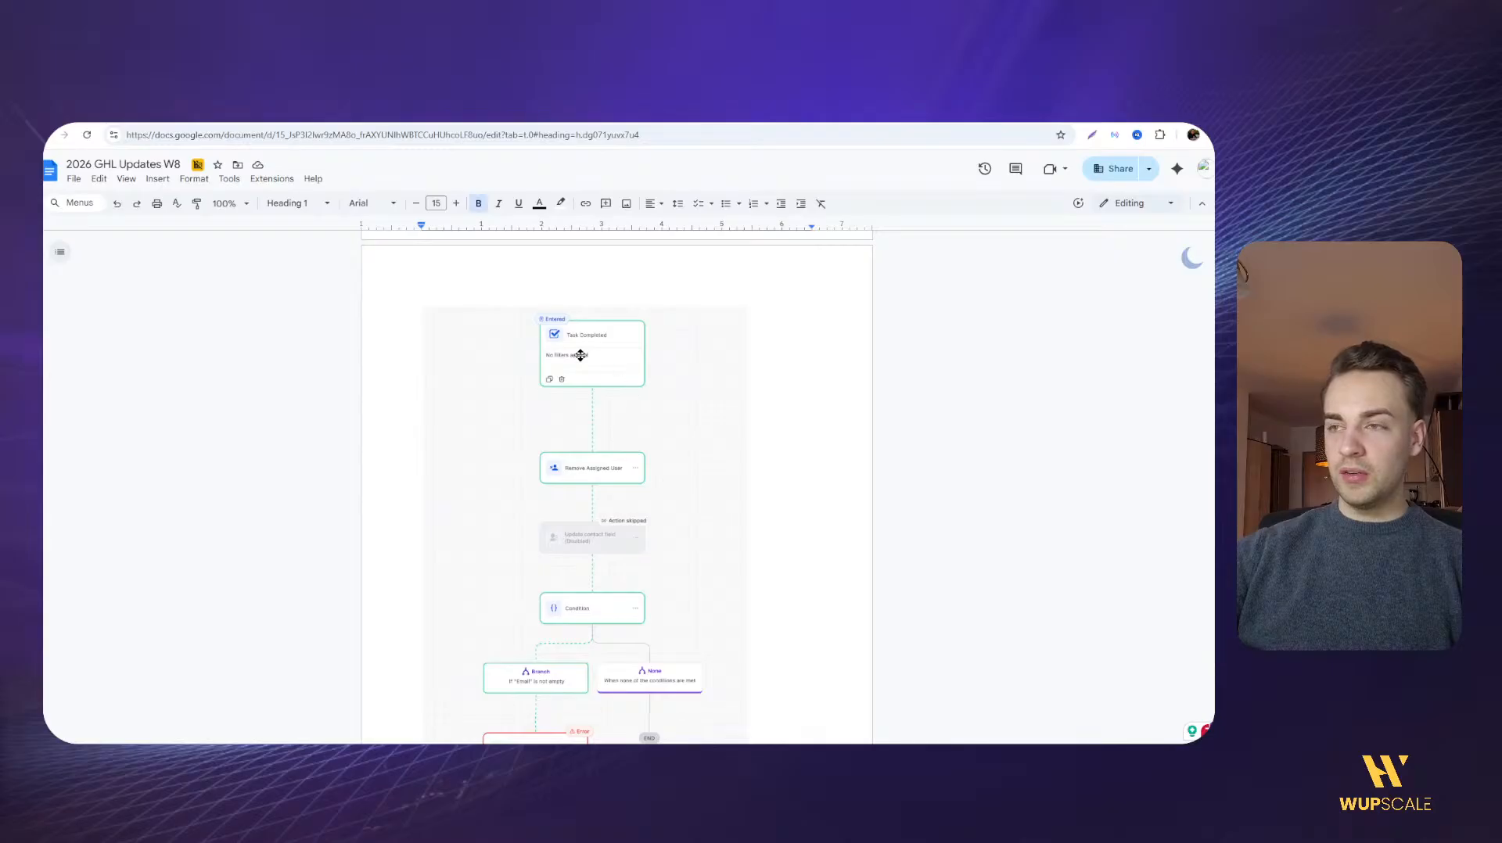
scroll(610, 382, down, 1)
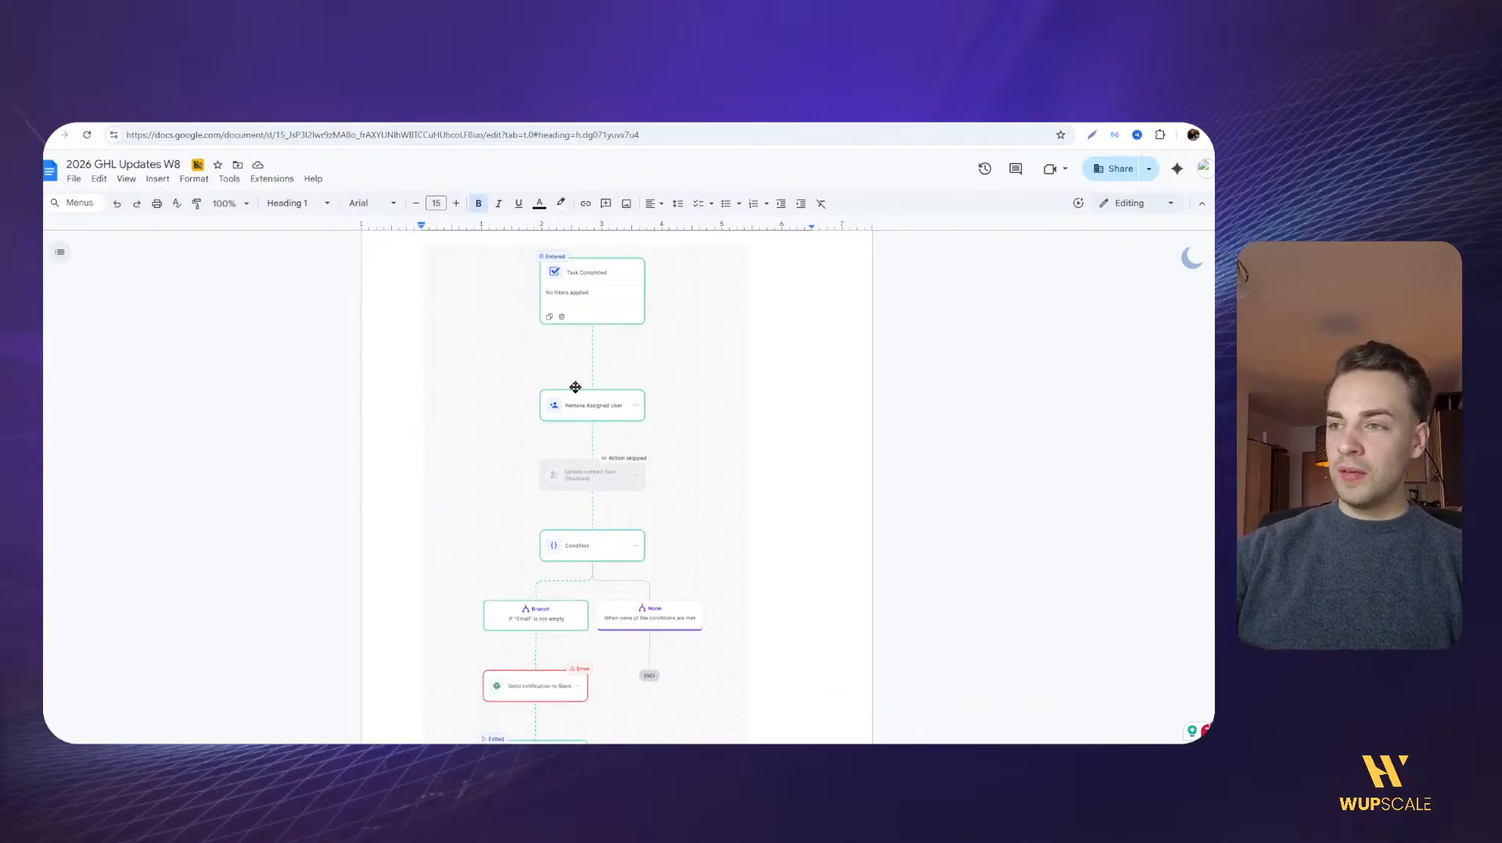
scroll(535, 489, down, 2)
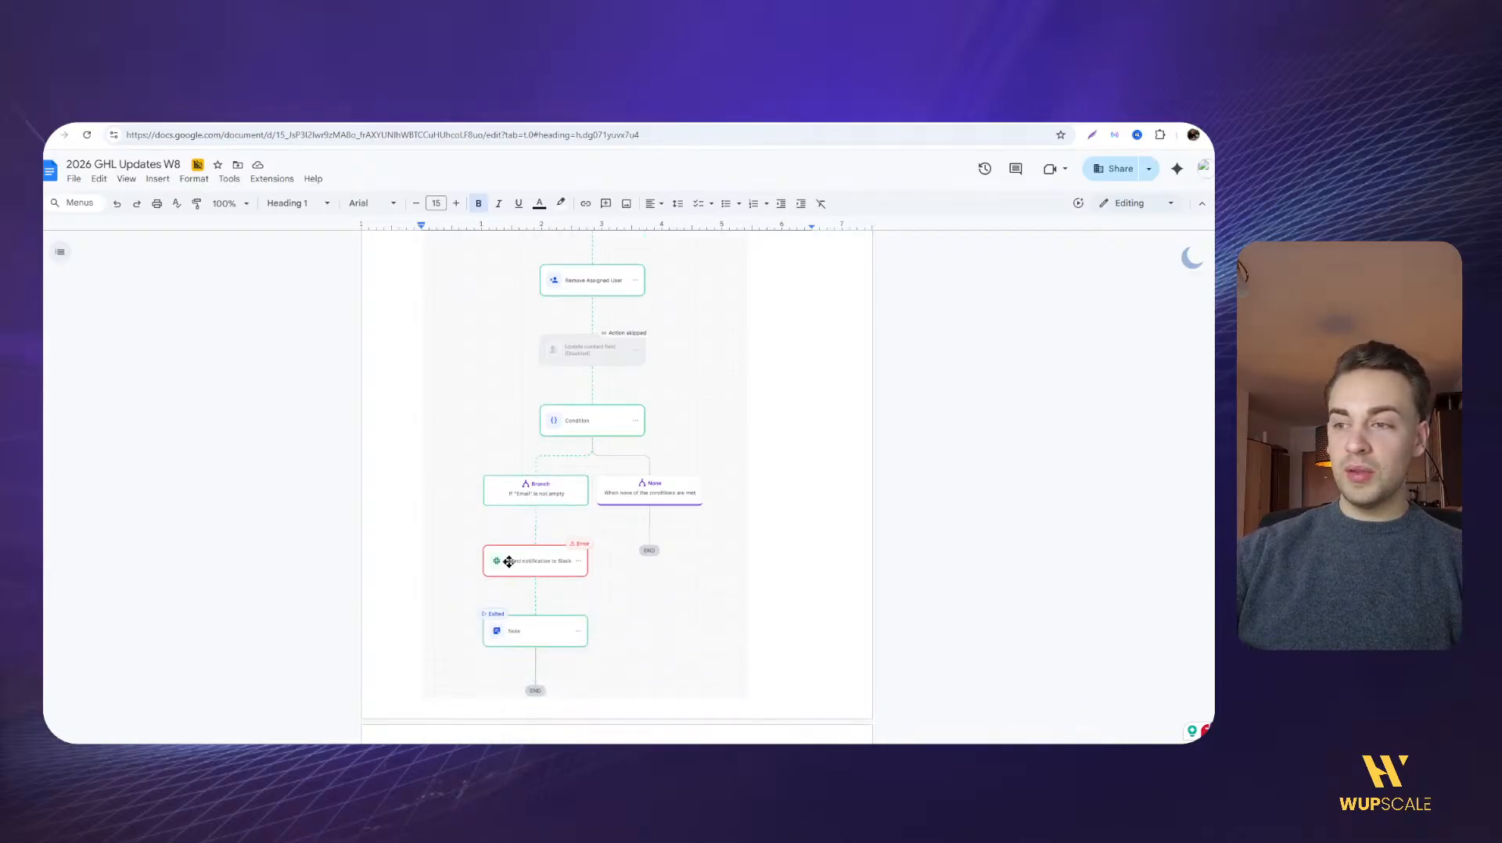
scroll(502, 561, down, 4)
scroll(510, 520, up, 5)
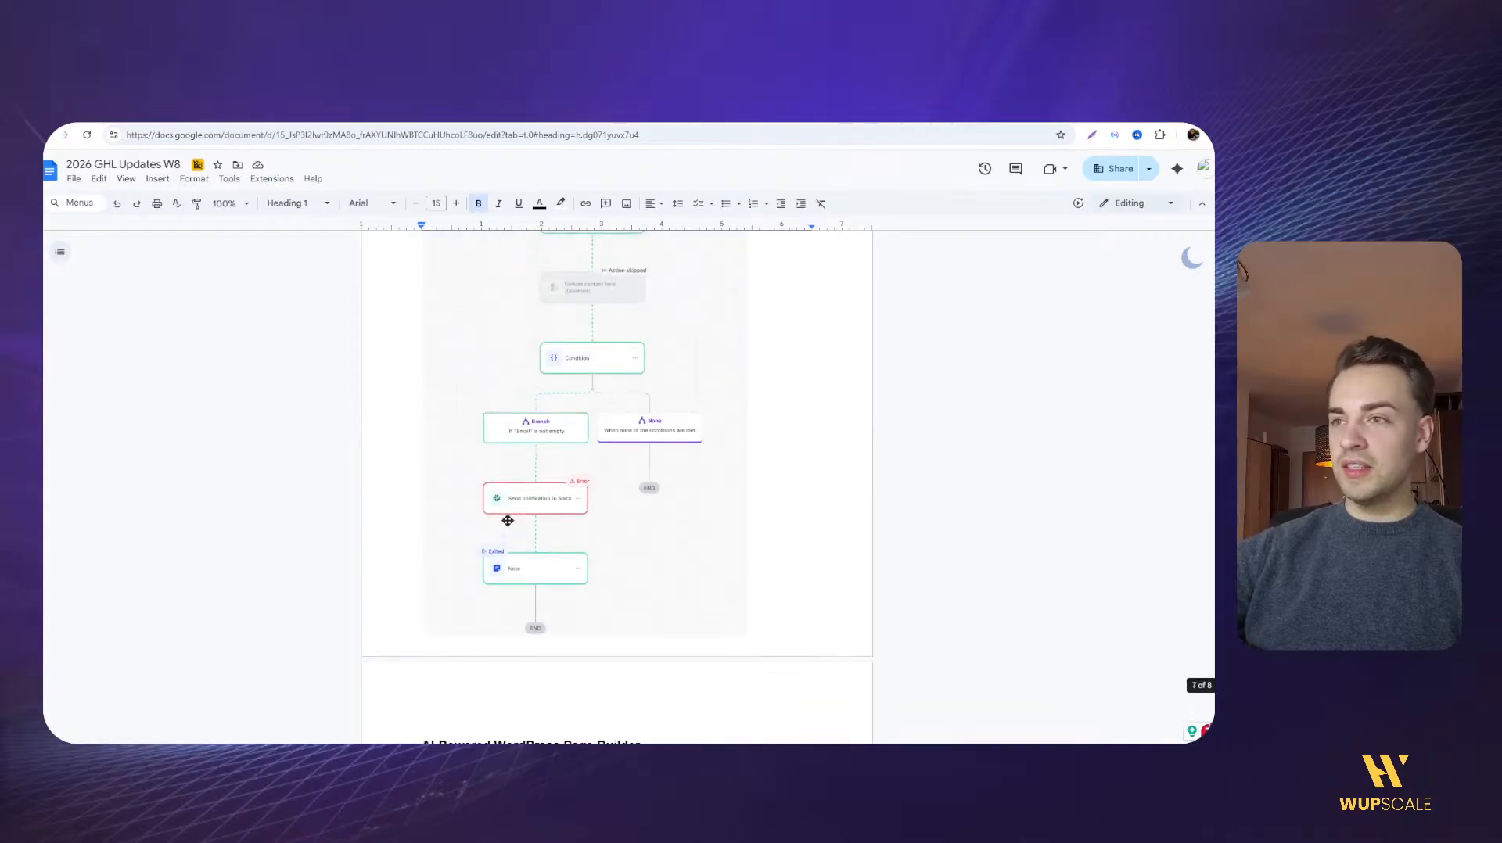
scroll(506, 516, down, 3)
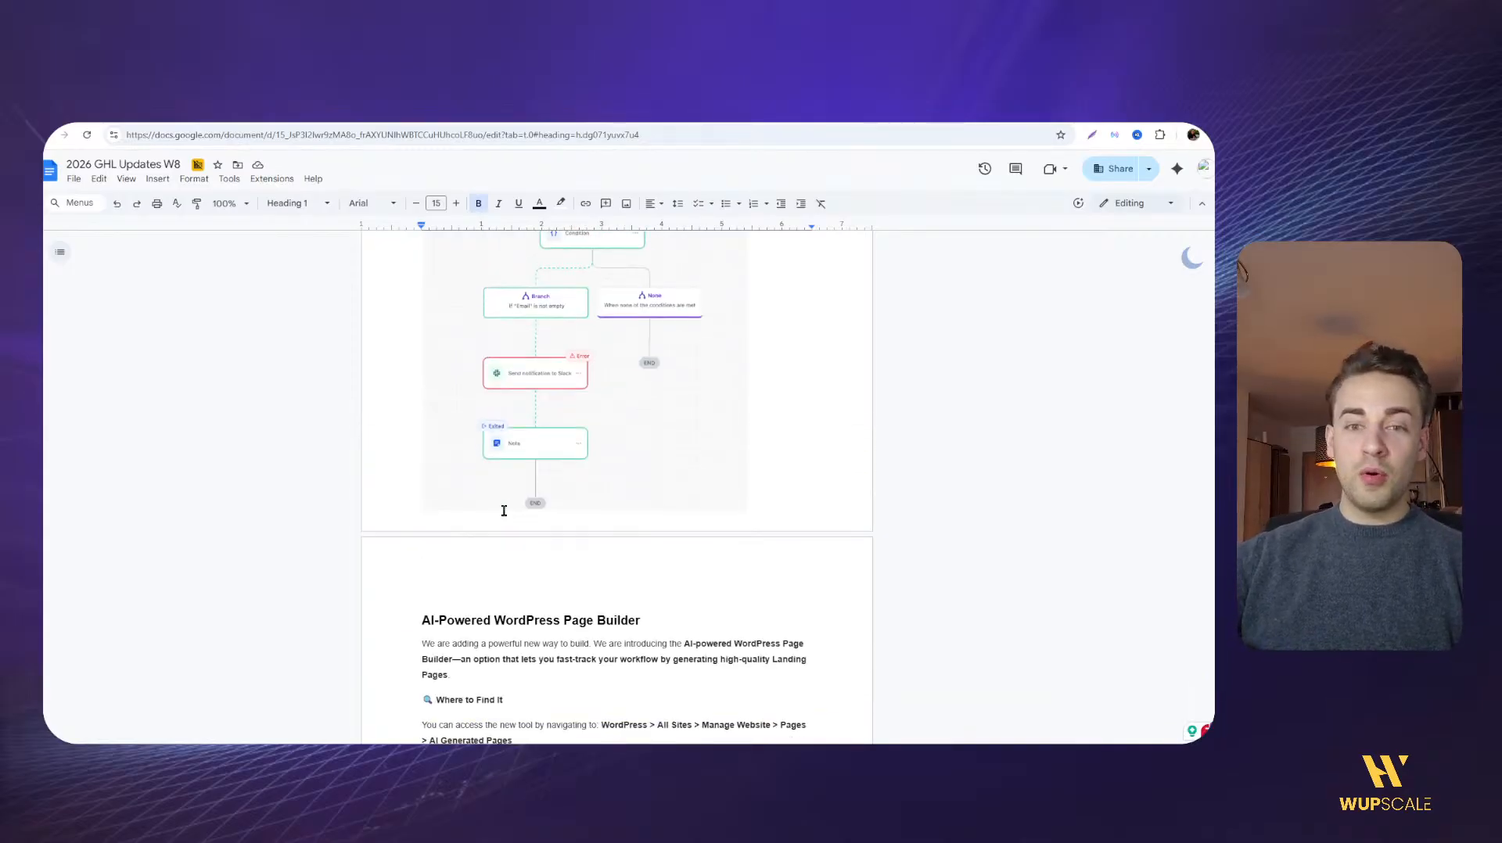
Examine the "AI-Powered WordPress Page Builder" section, including the navigation path to AI Generated Pages and the How It Works points
scroll(504, 511, down, 3)
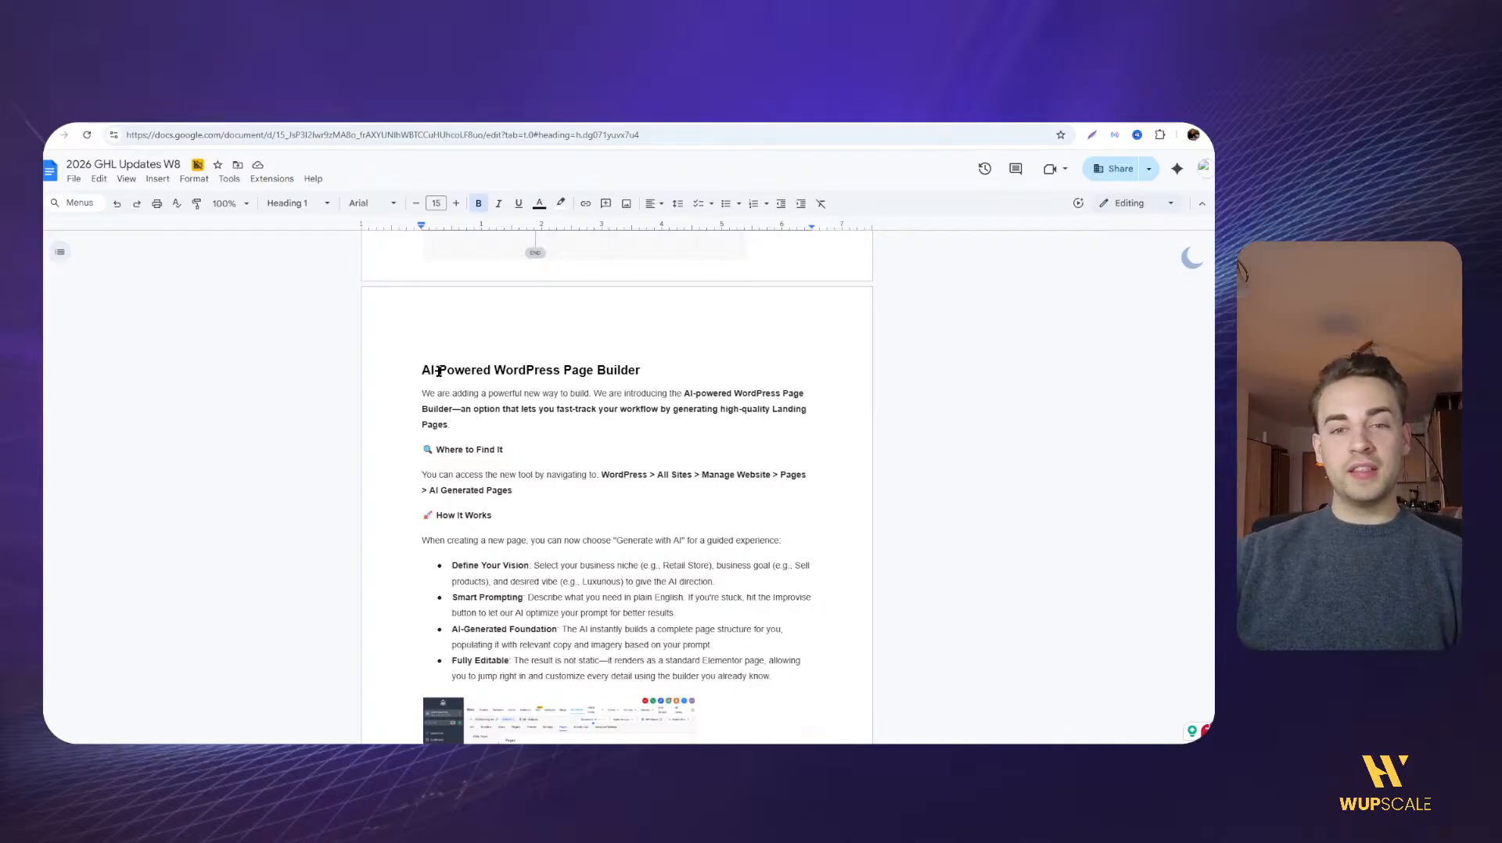
scroll(539, 381, down, 1)
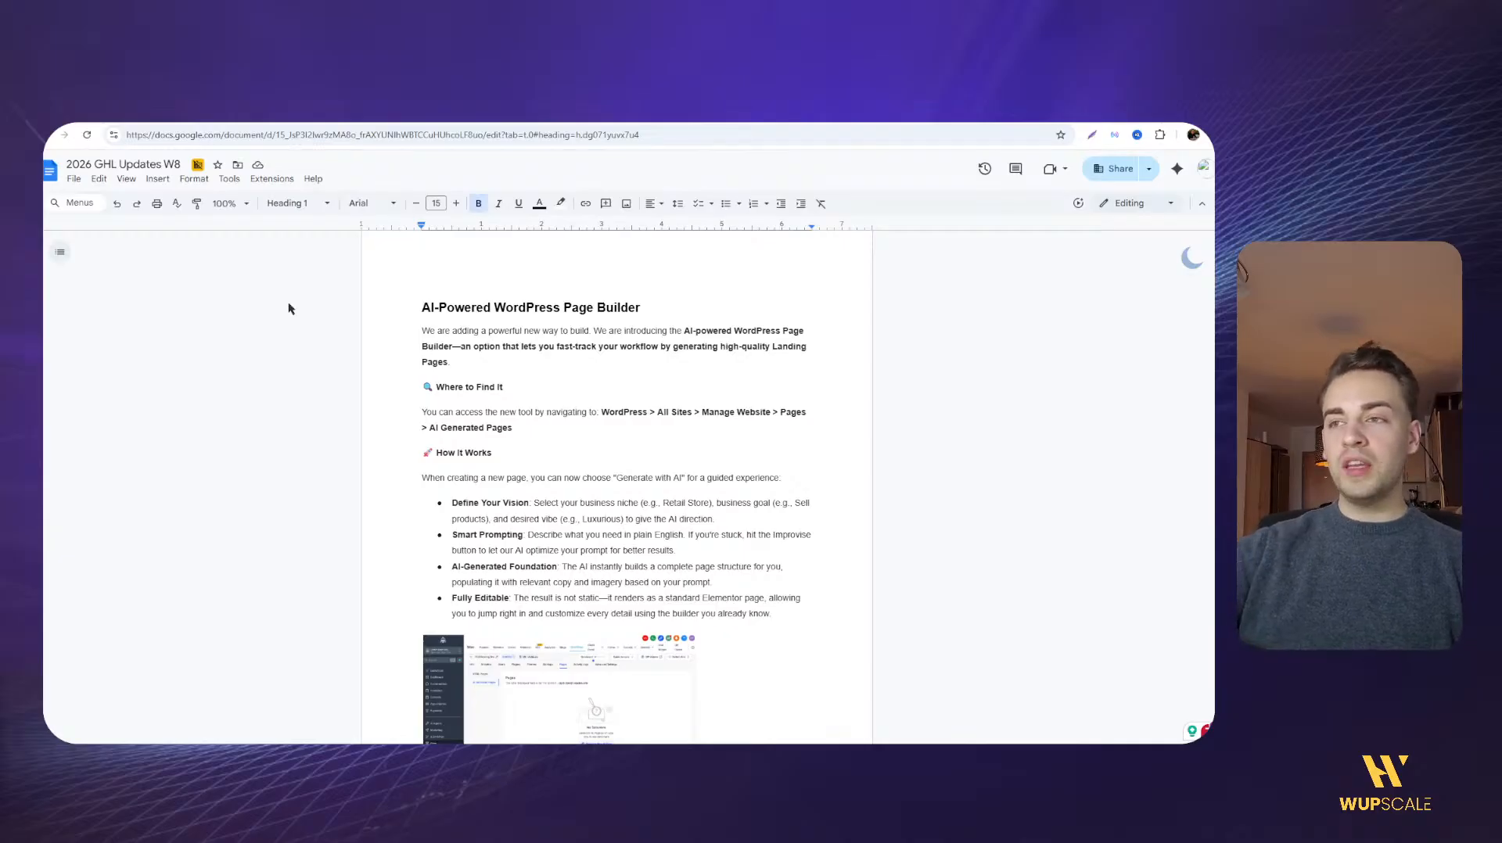
scroll(484, 393, down, 1)
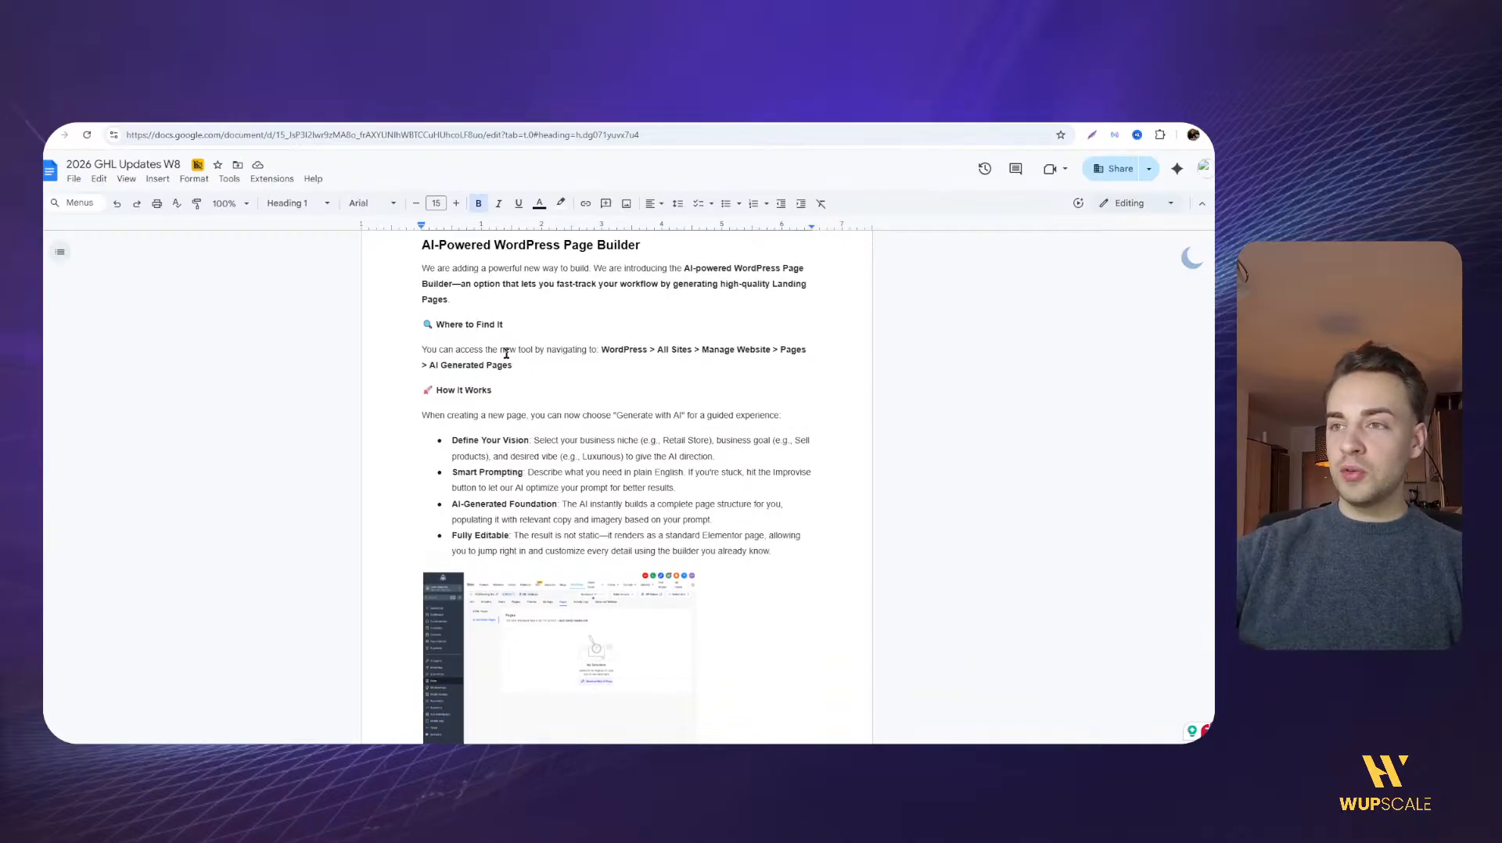
drag(601, 350, 770, 351)
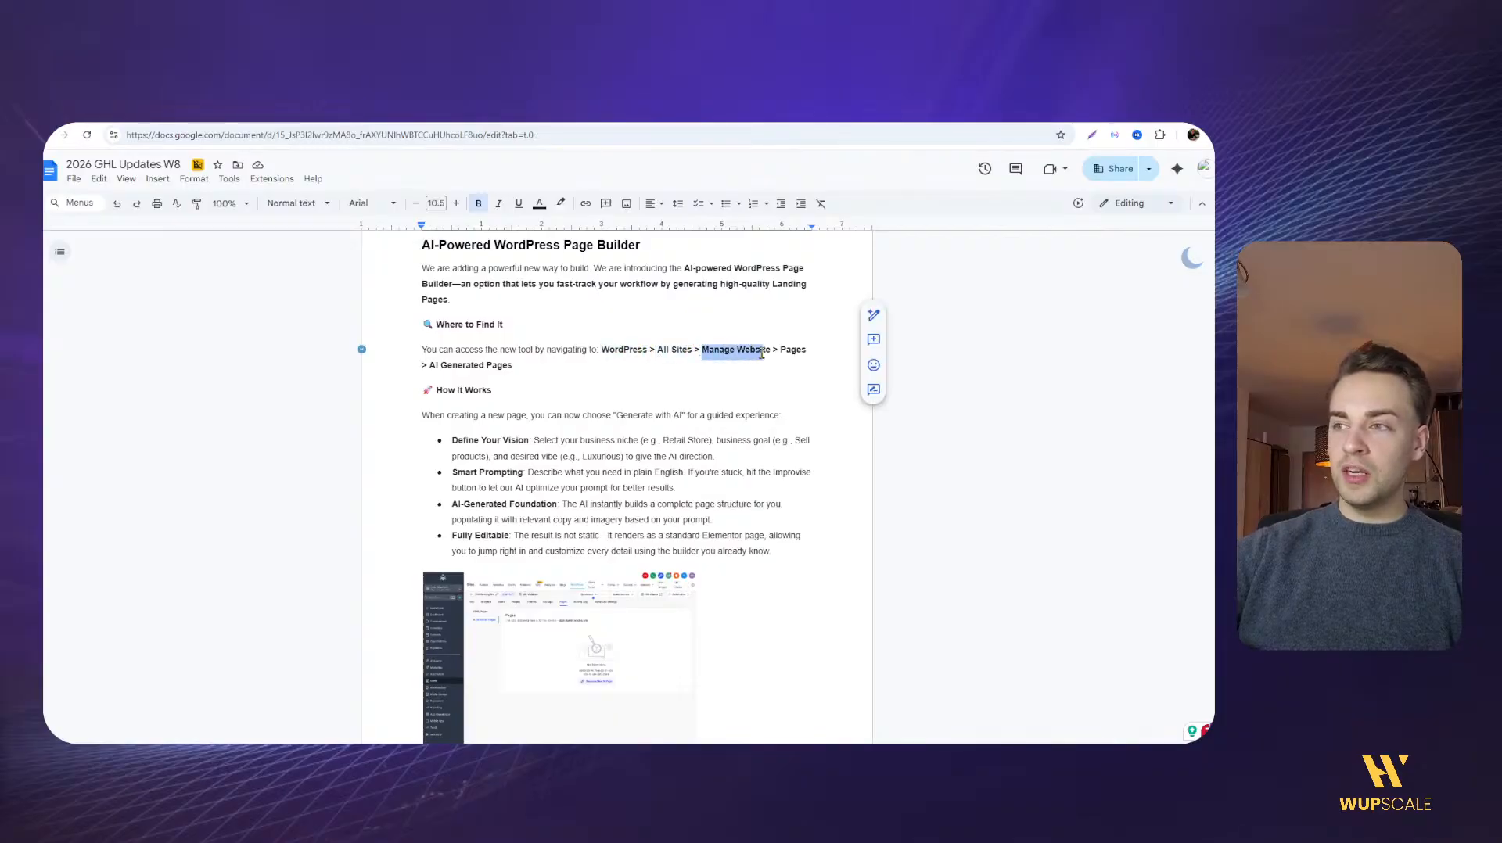
click(771, 352)
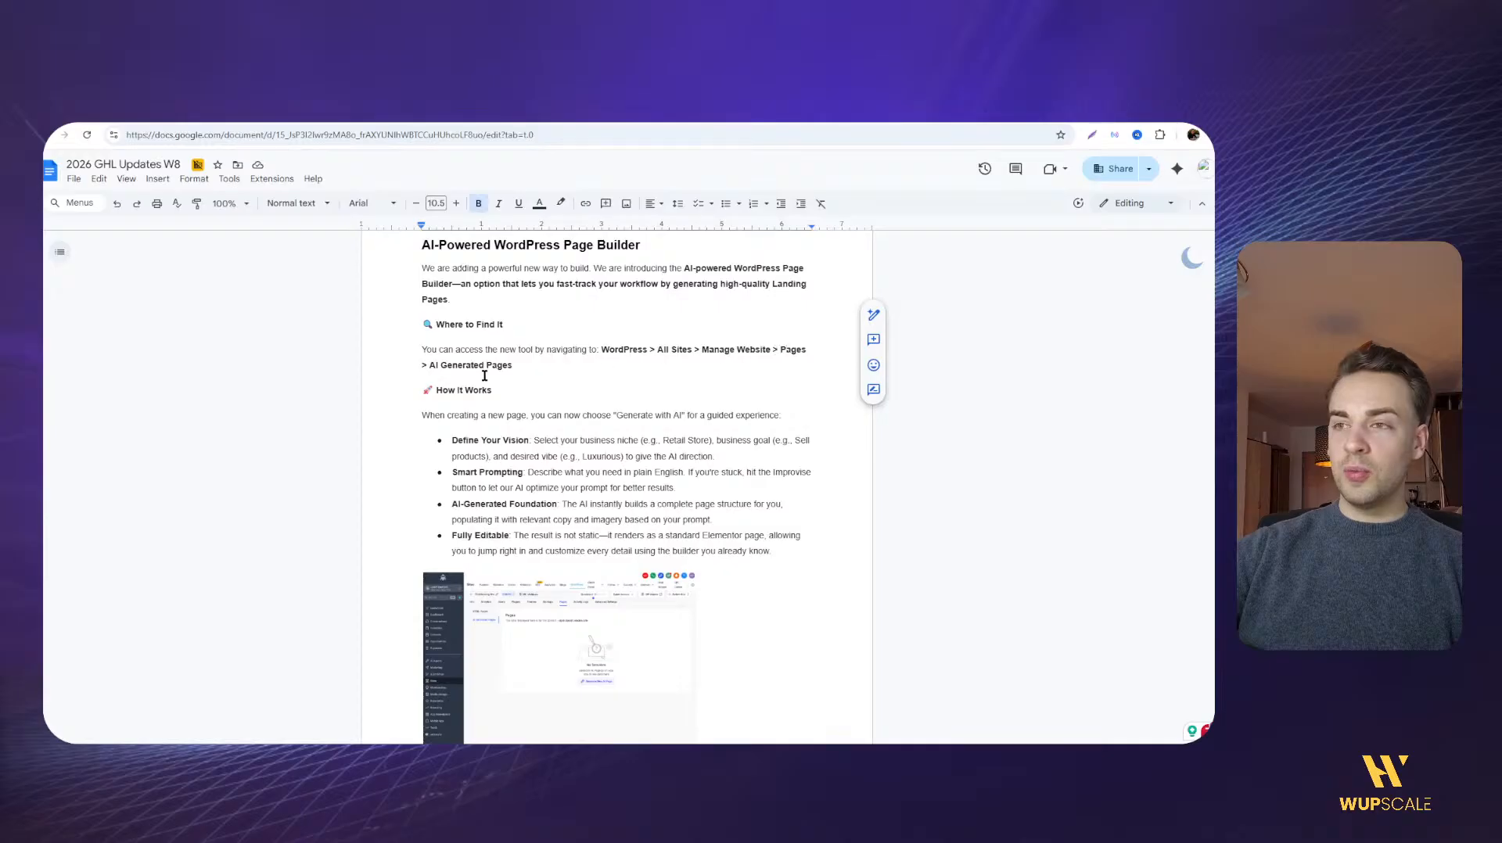
drag(431, 366, 486, 366)
click(516, 365)
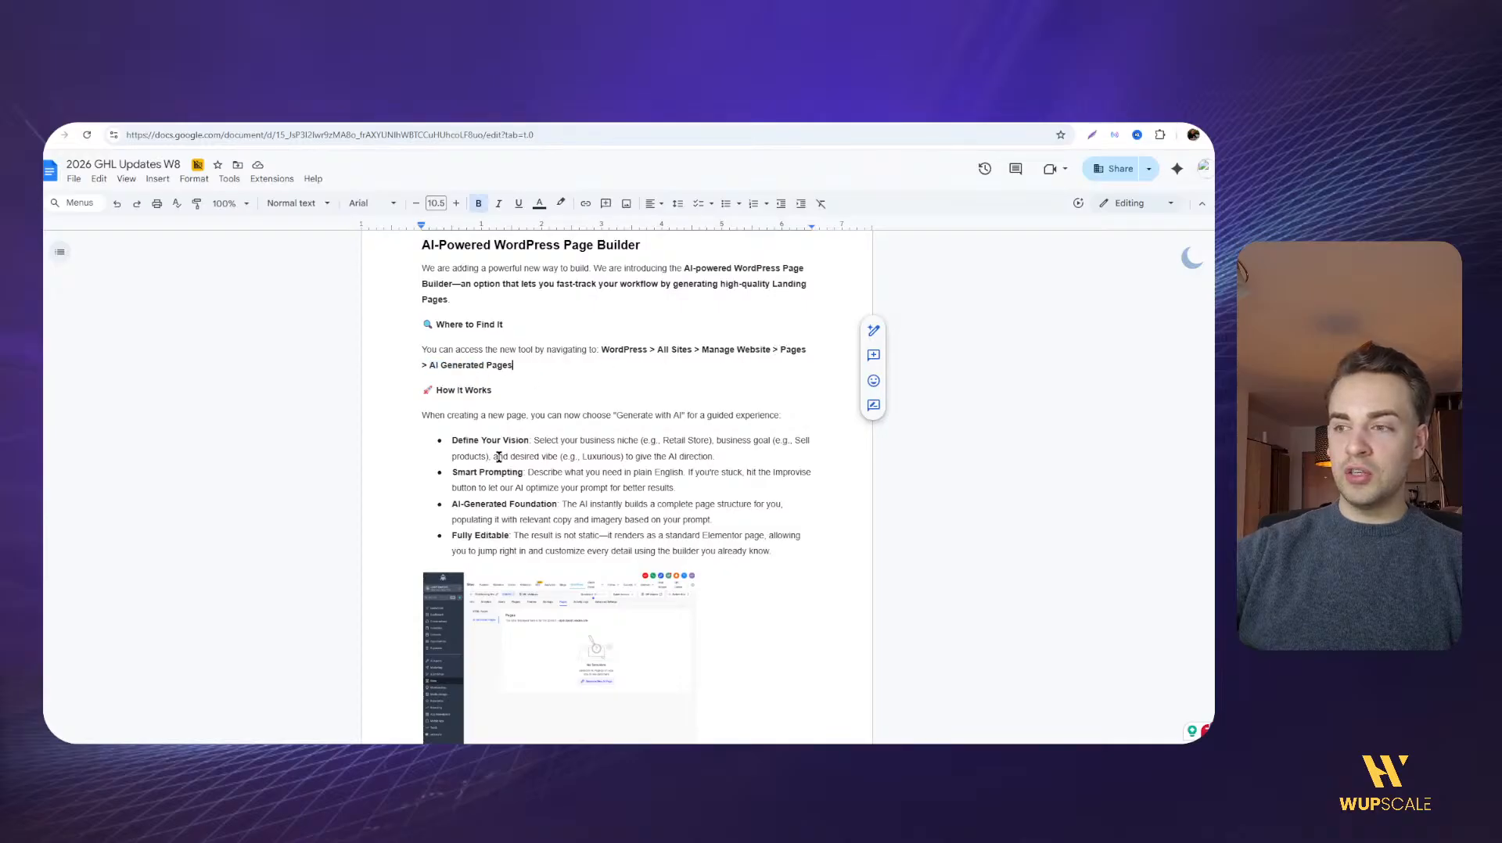
scroll(627, 532, down, 2)
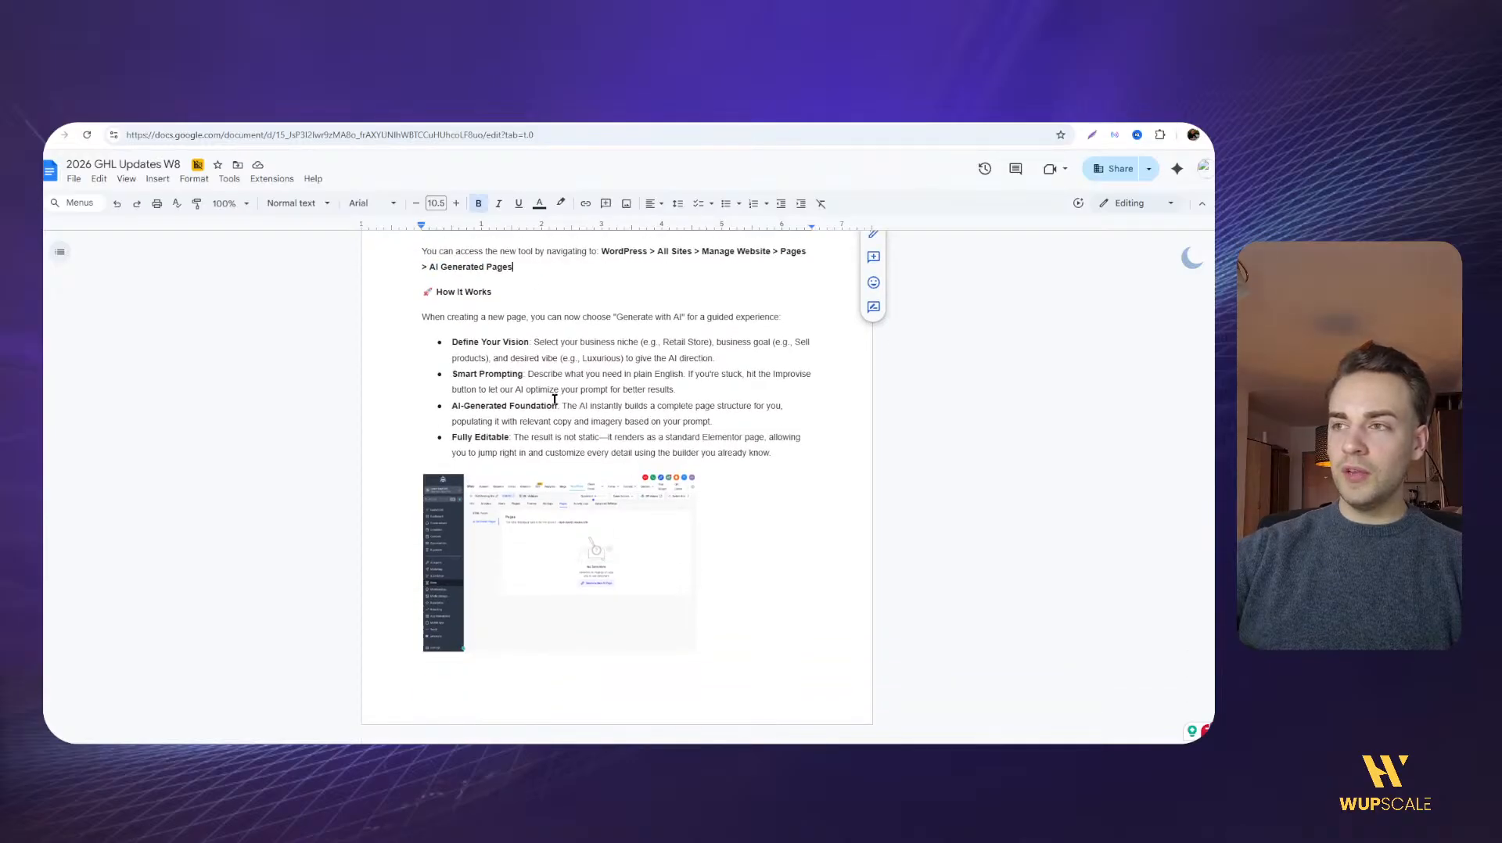
scroll(554, 400, up, 1)
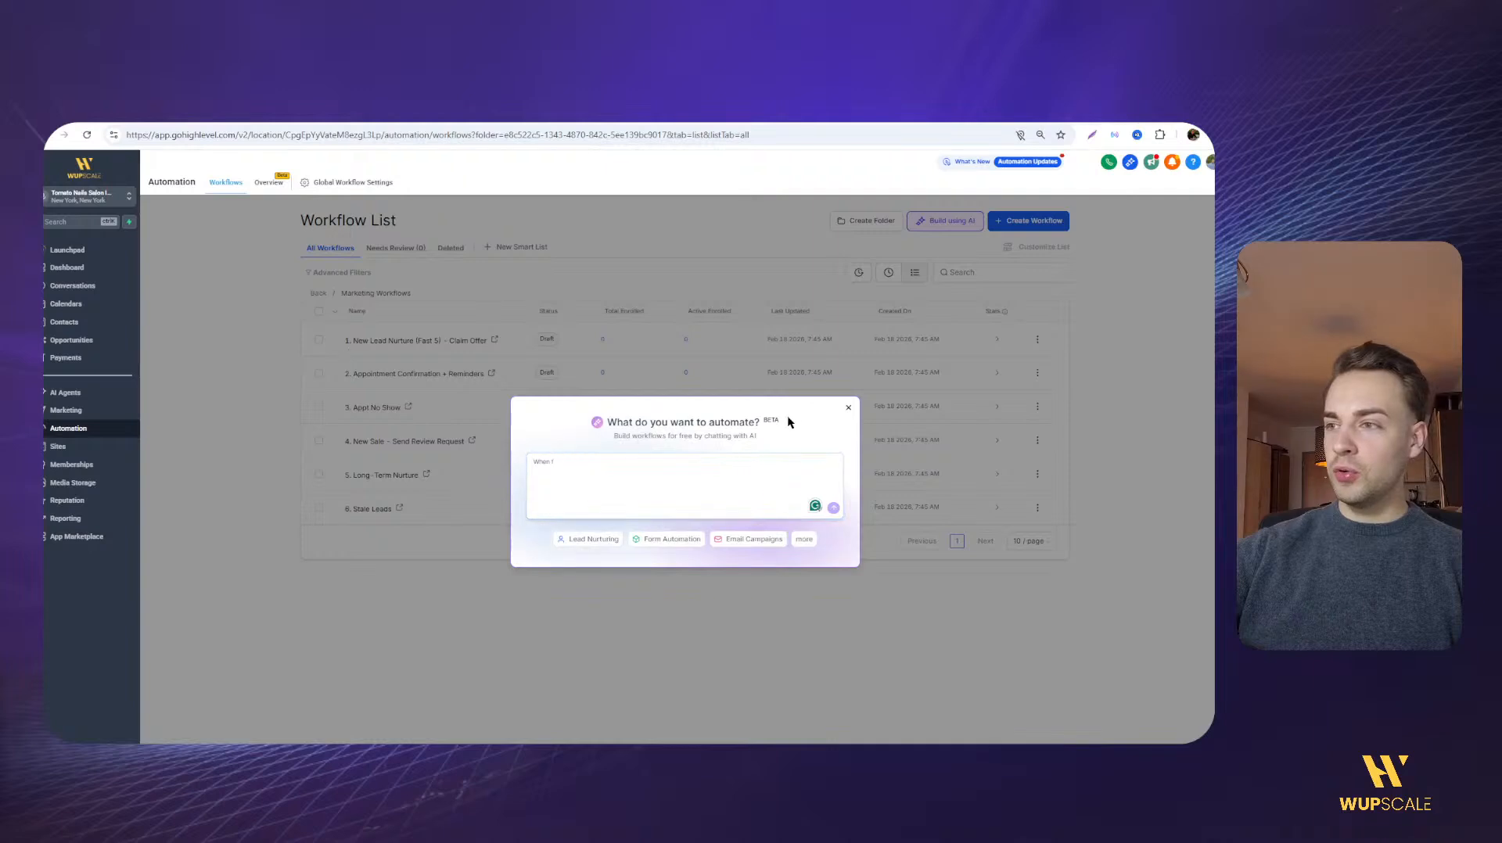
Switch to HighLevel, dismiss the AI workflow prompt, and start an AI-built funnel page with Ask AI in Build mode
click(848, 410)
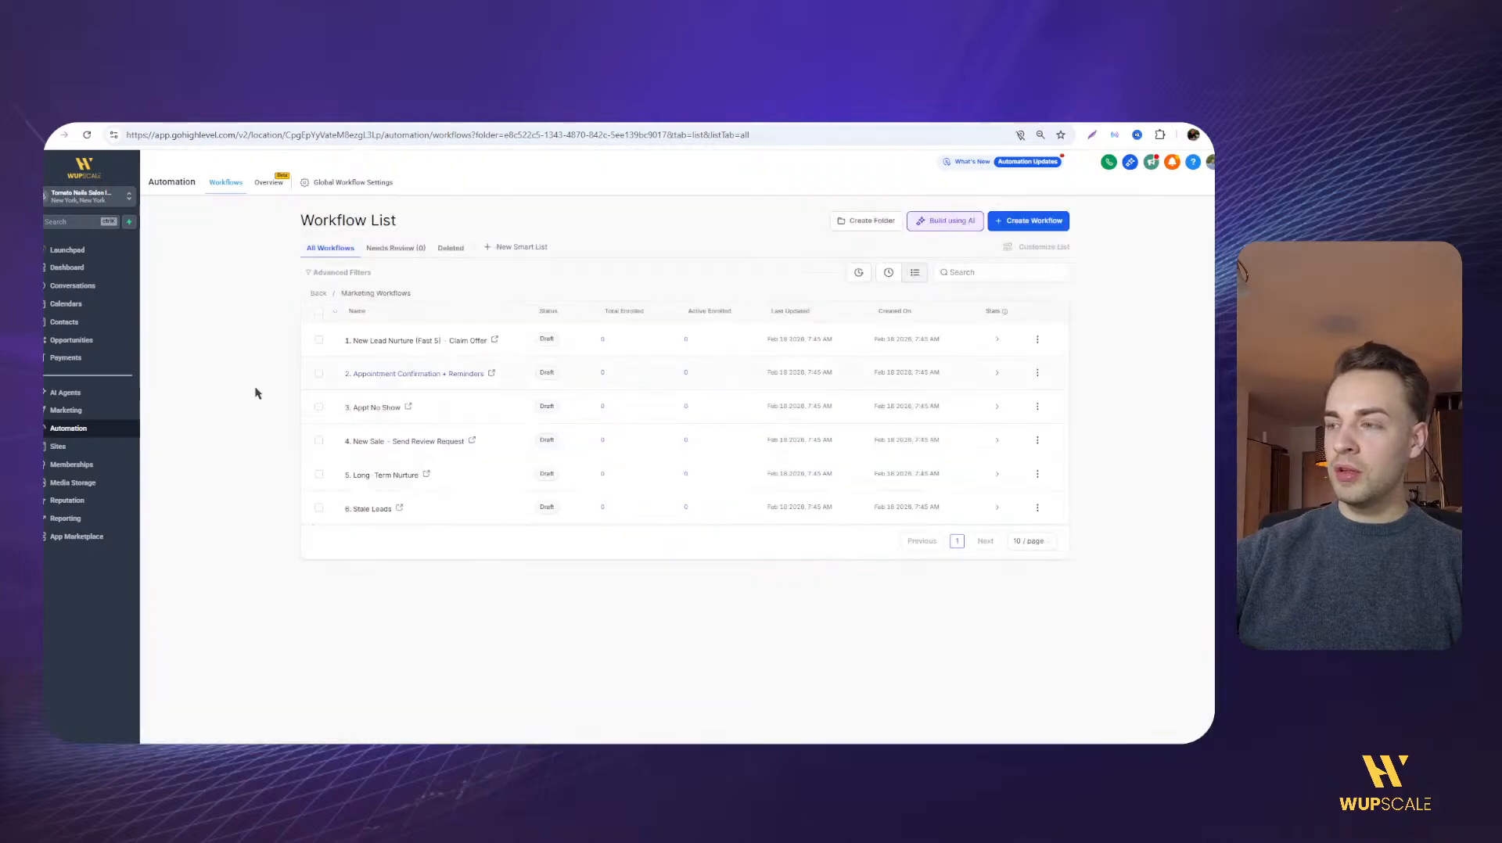
click(74, 446)
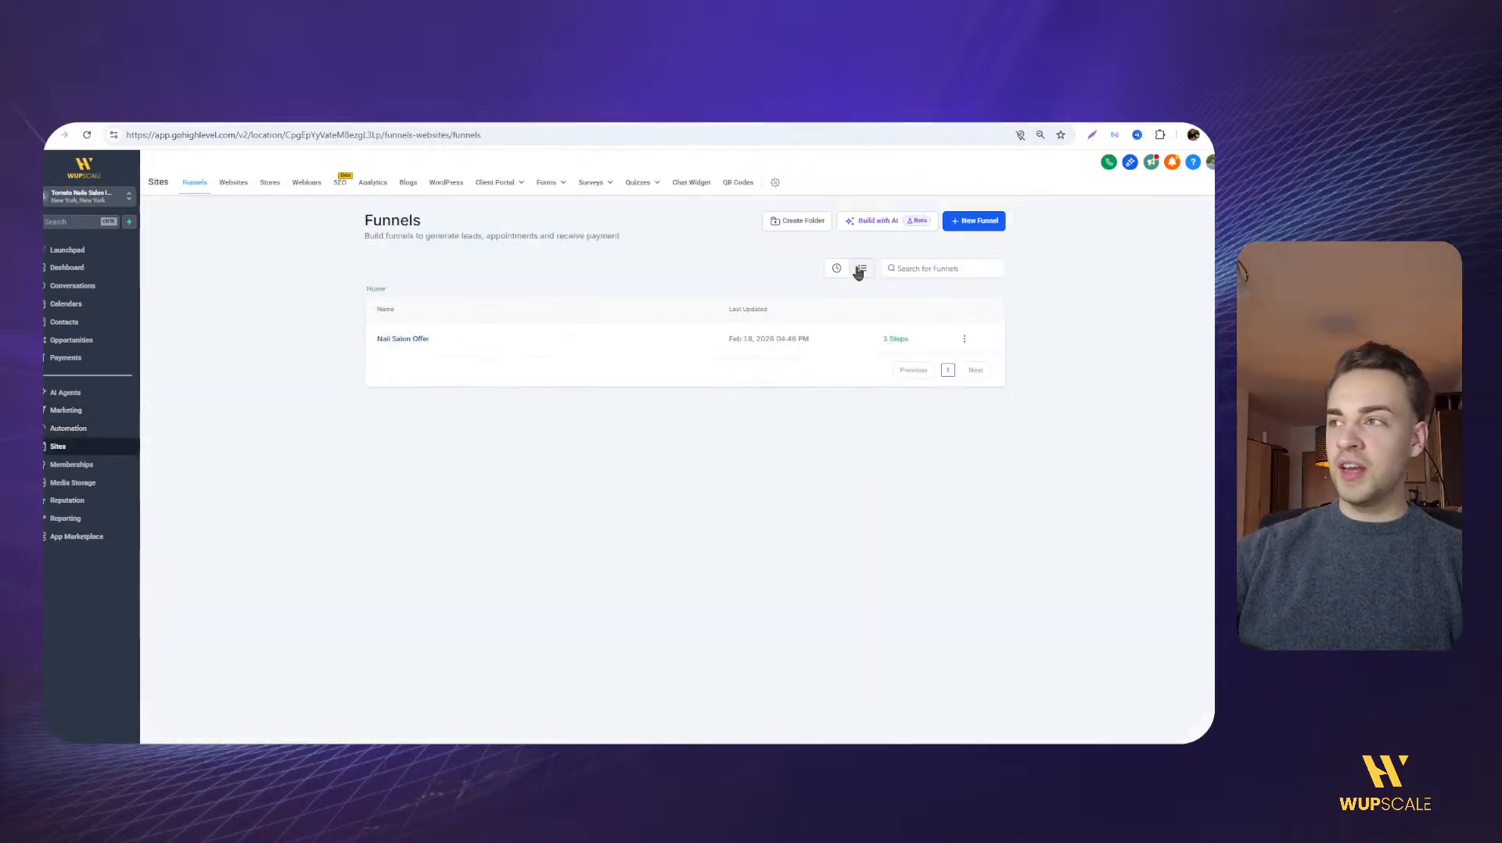
click(883, 223)
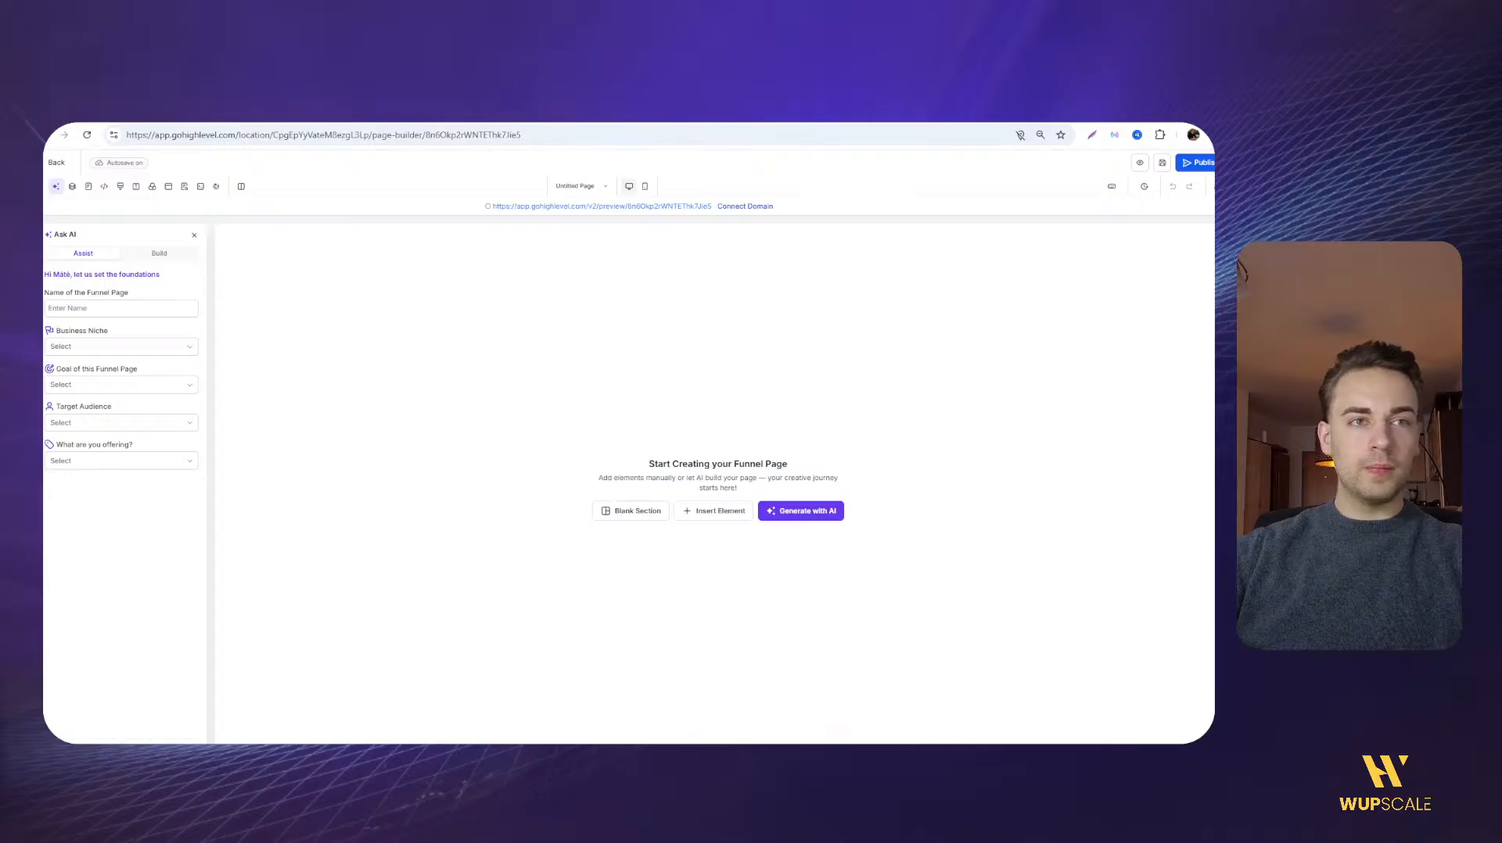
click(136, 253)
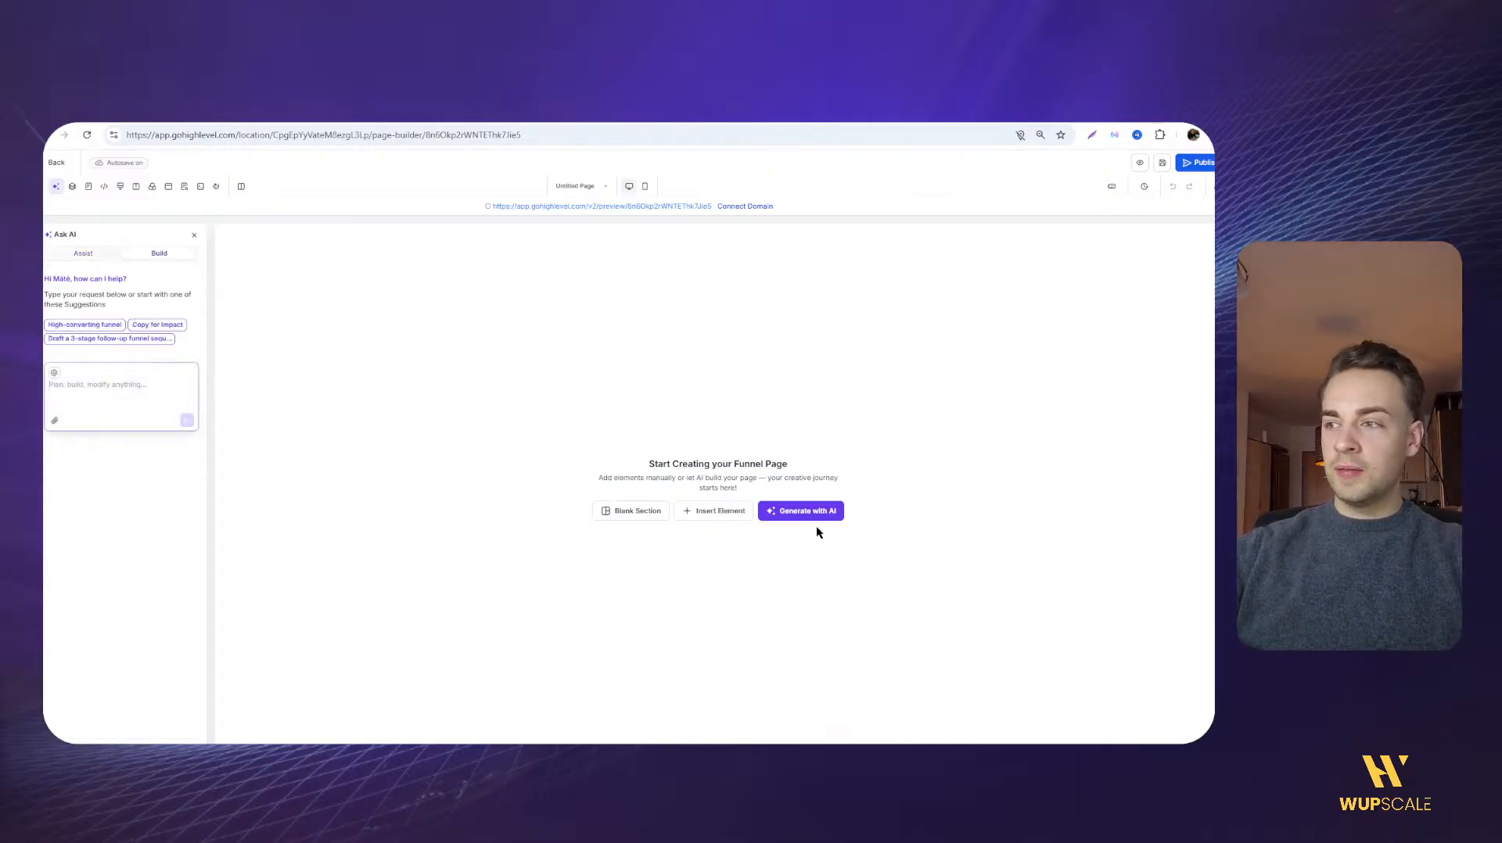
Generate the funnel page from "We have a local nail salon and we need a simple funnel to book call for our new customers who get 20% off"
click(107, 387)
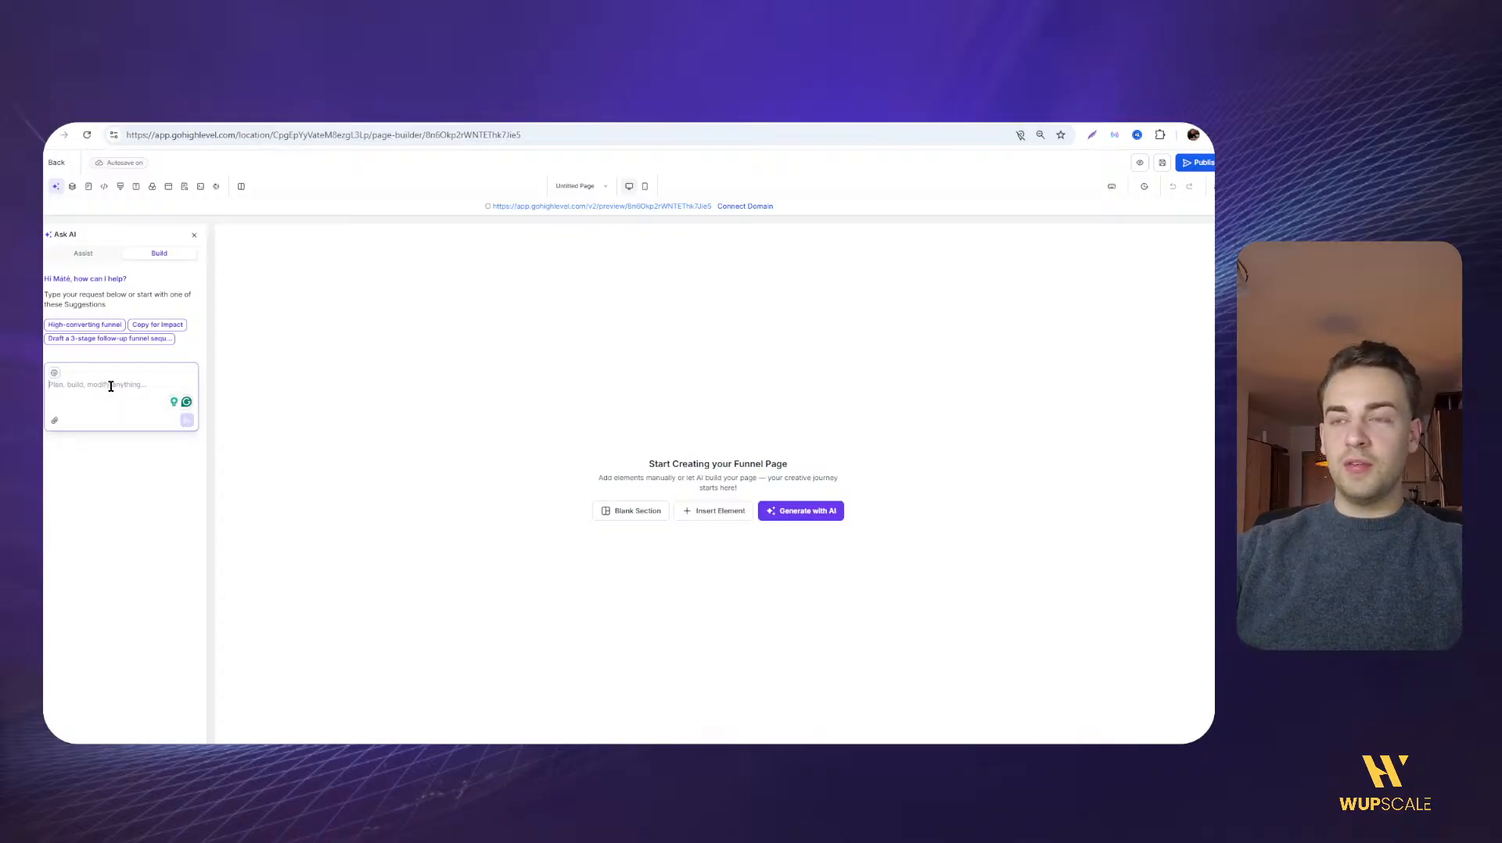
text(We ha)
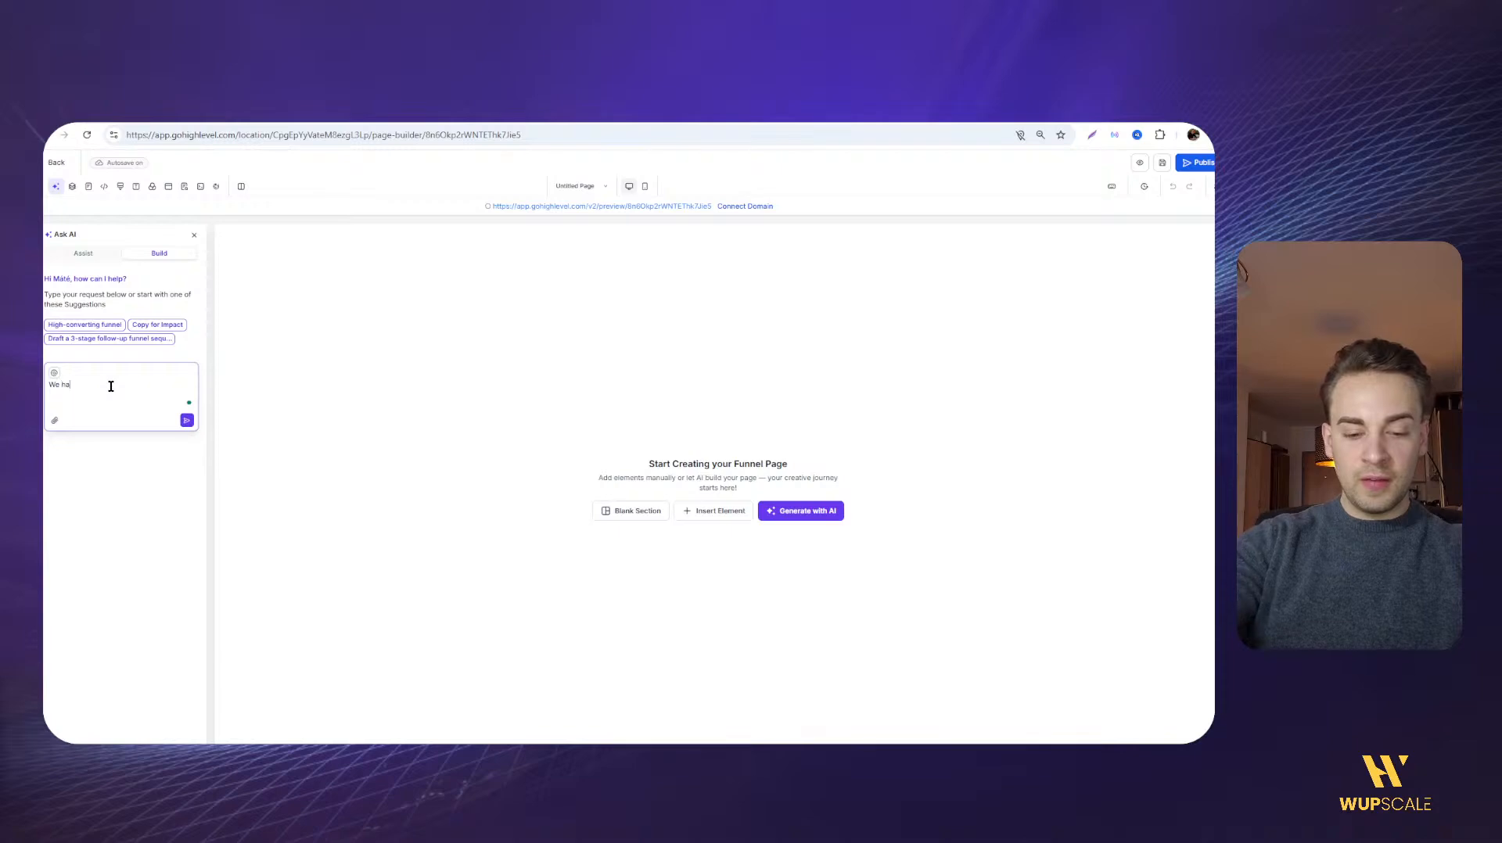
text(ve a local nail)
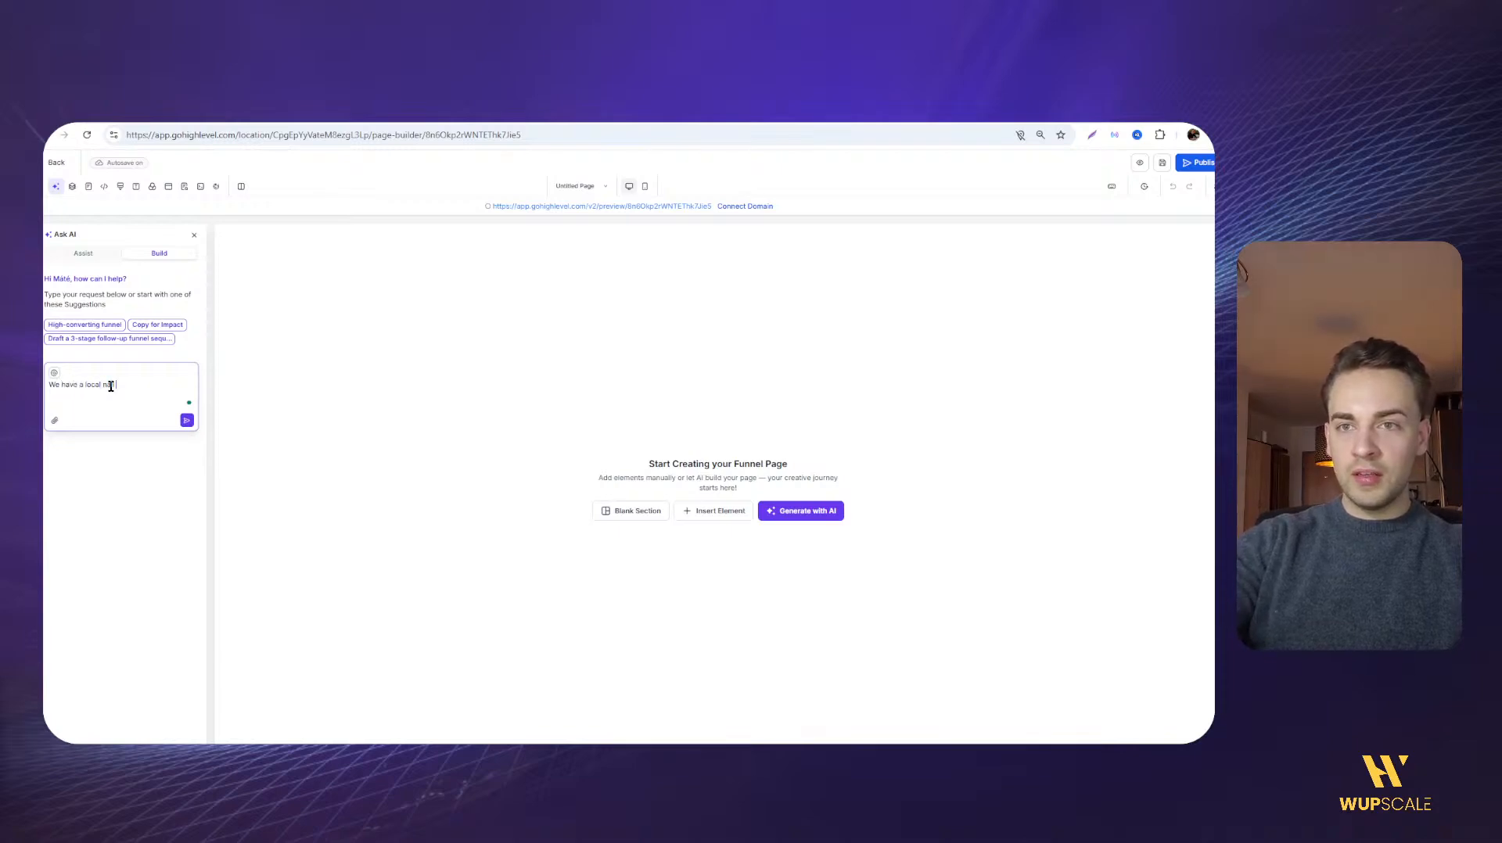
text( salon and we n)
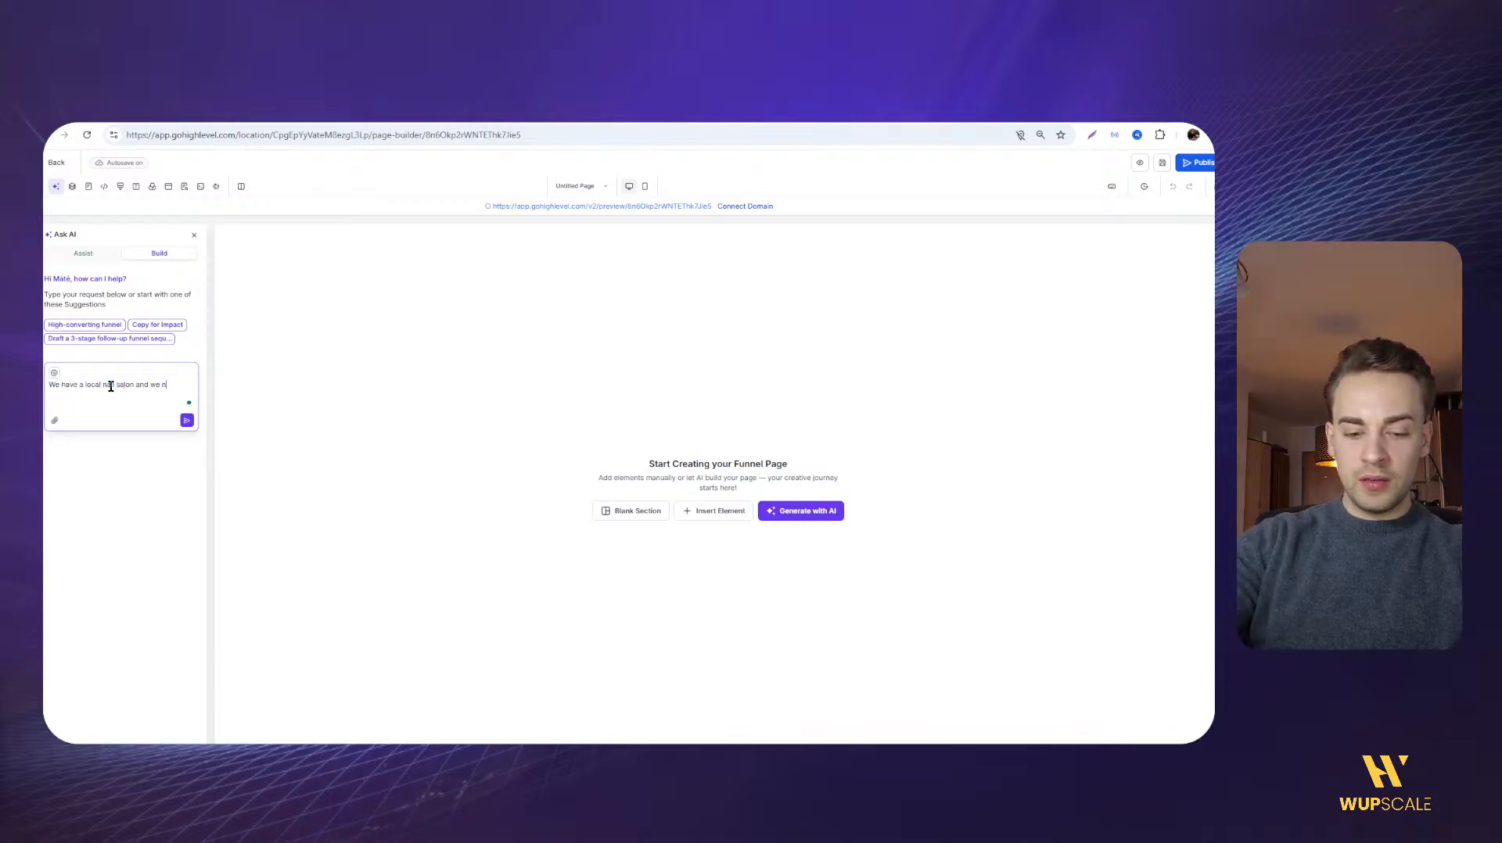
text(eed a simple fun)
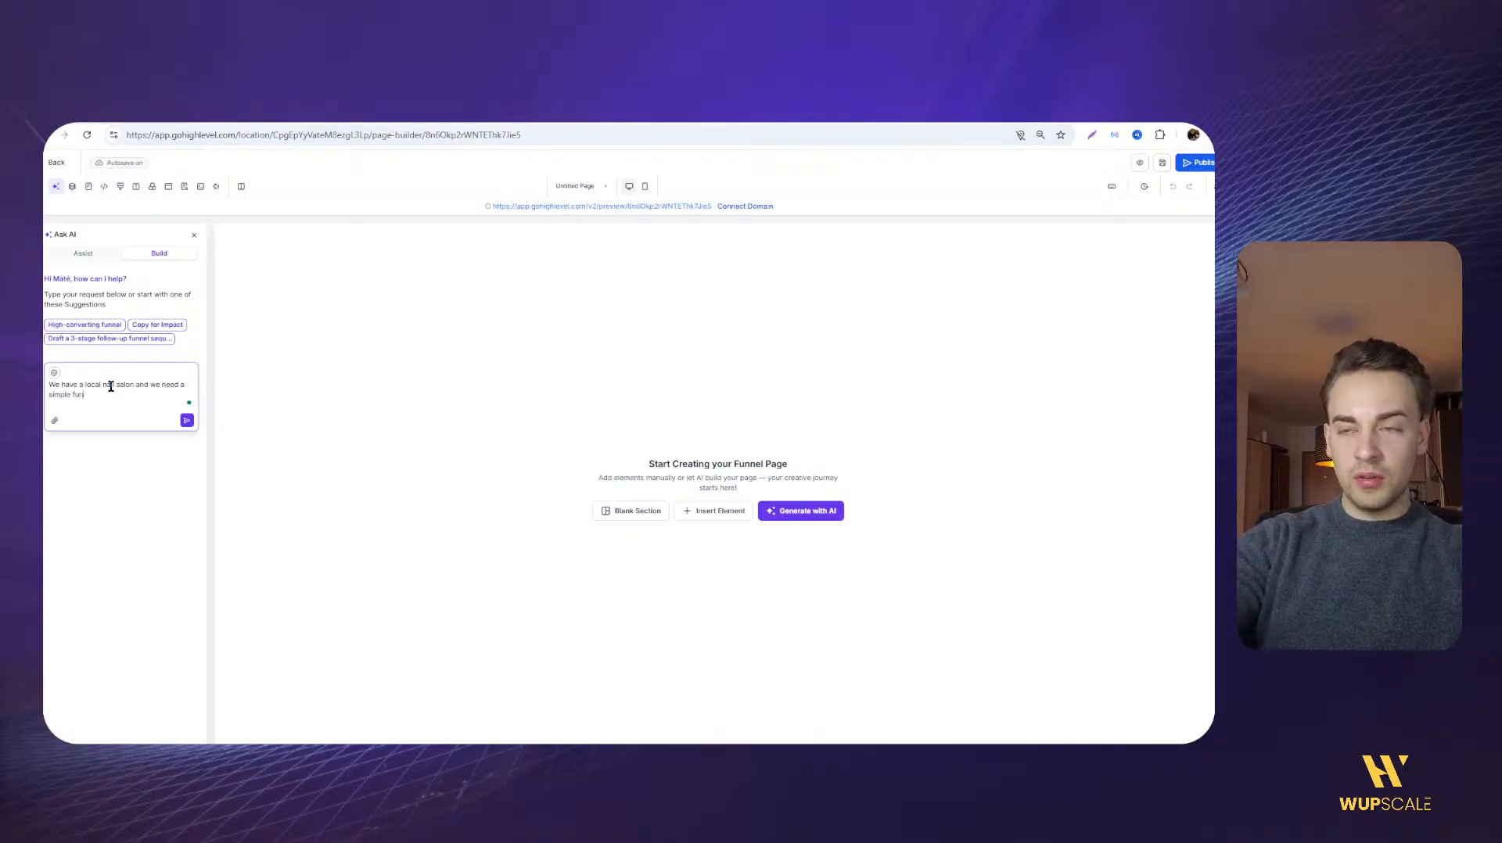
text(nel to book call)
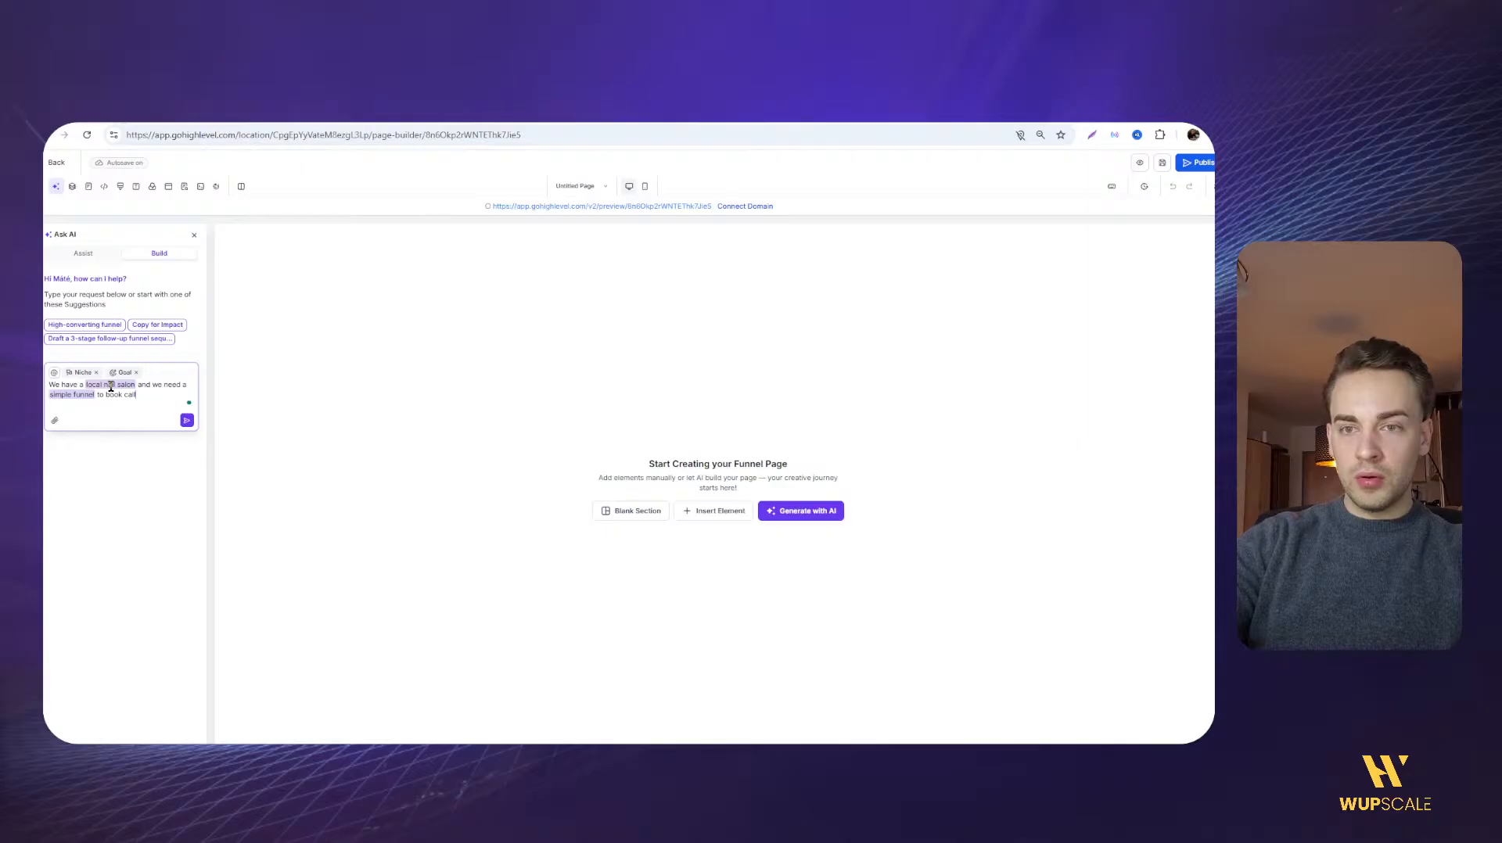
text(rs)
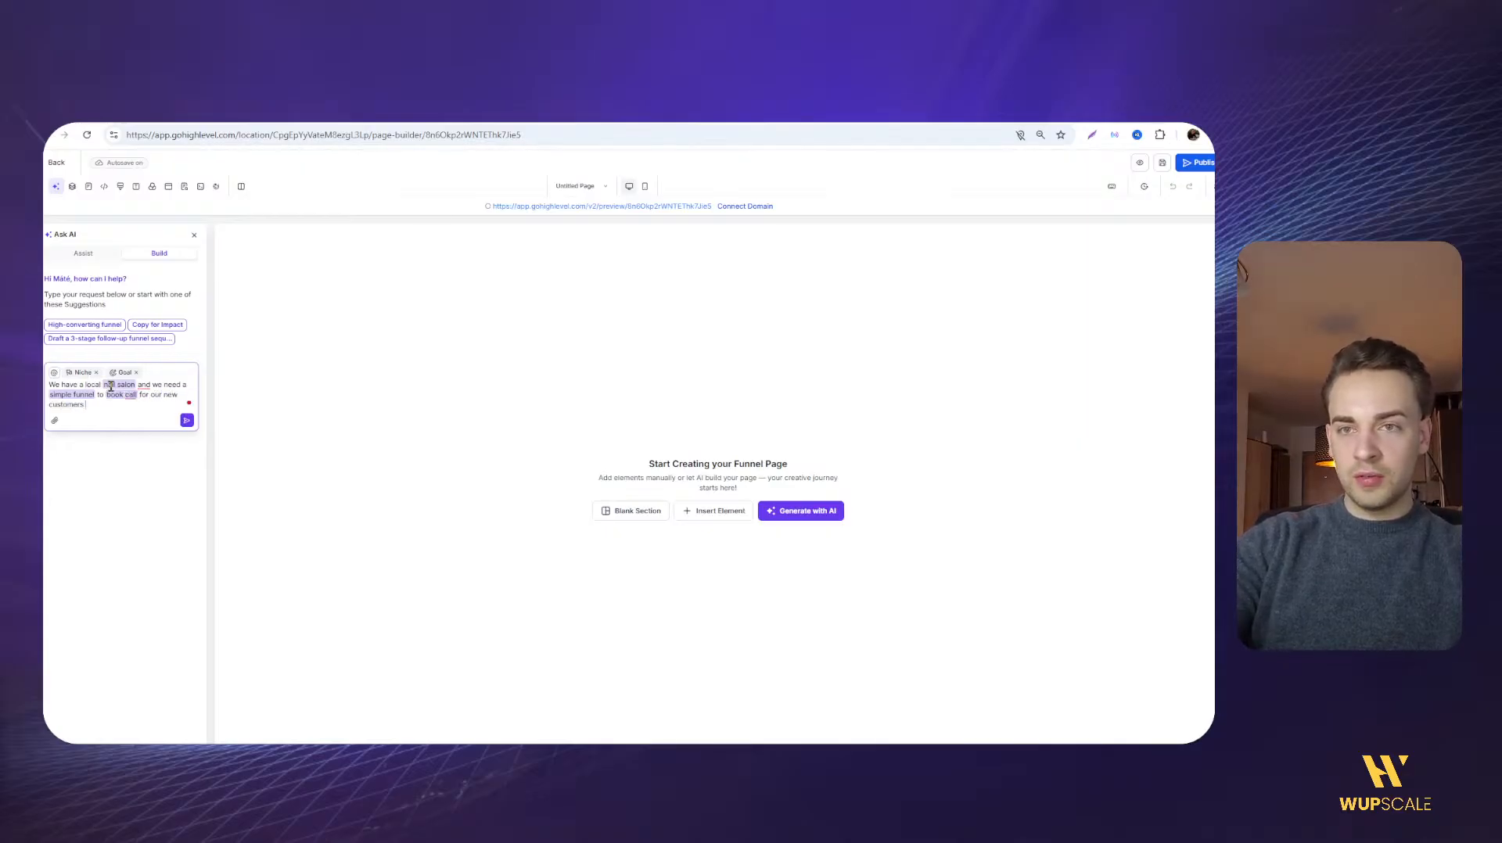
text( who get 20% off)
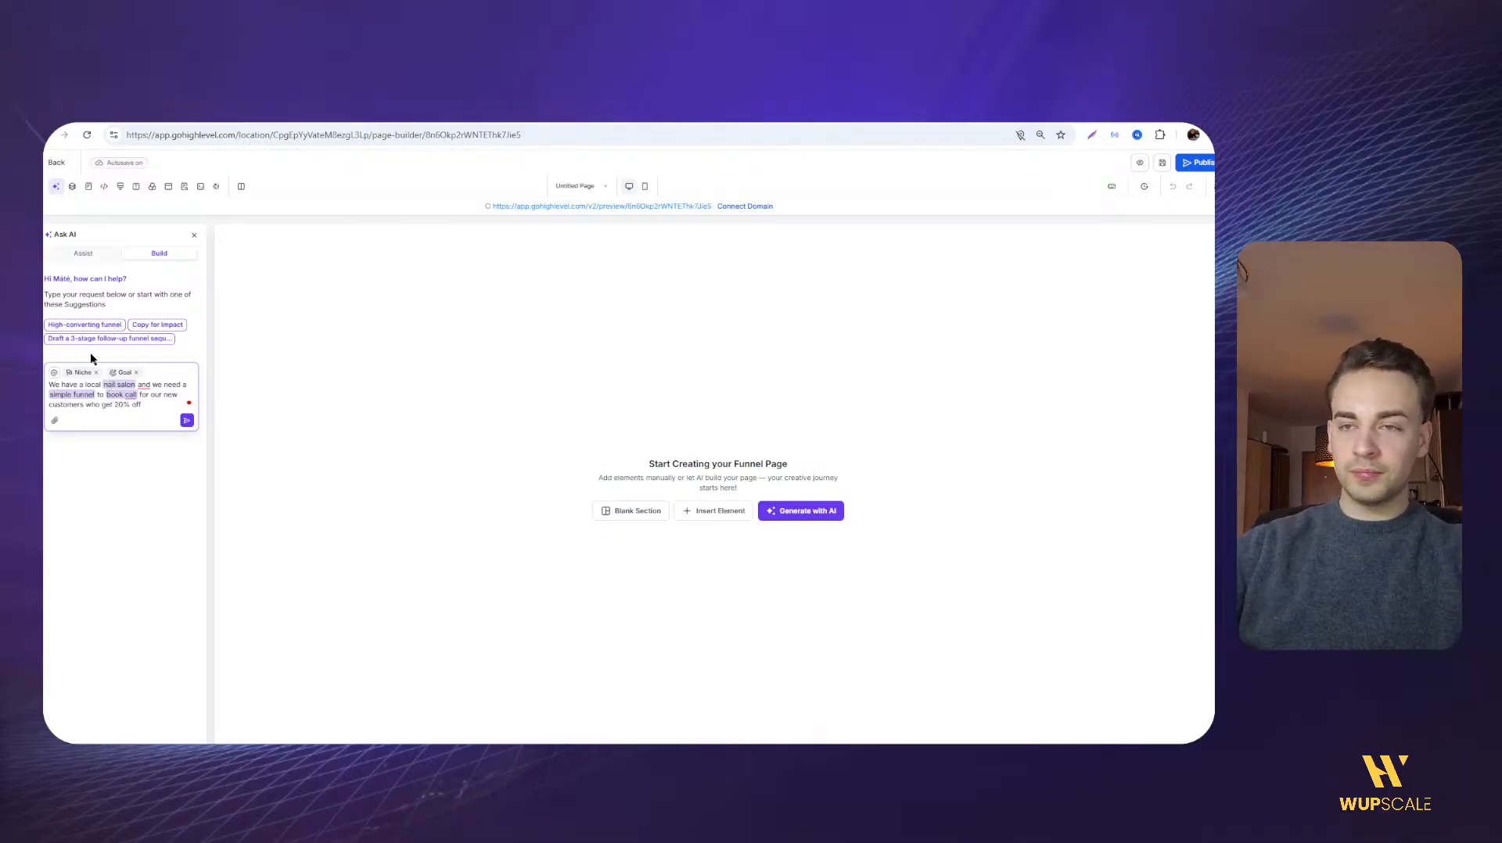
click(186, 421)
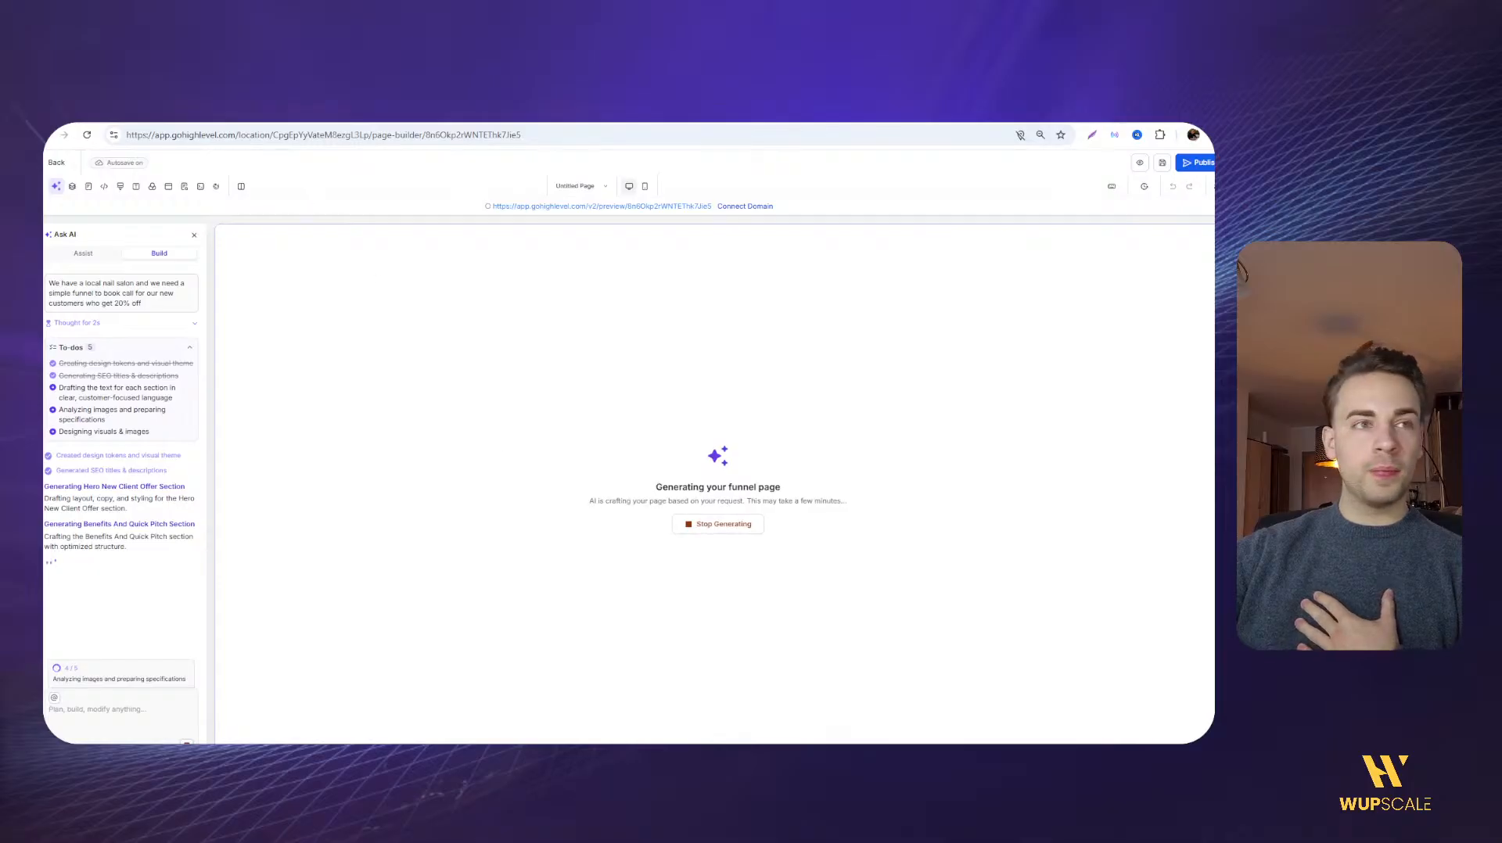
Open the agency-level Labs settings while the funnel generates and look through the sub-account beta features
key(ctrl+Tab)
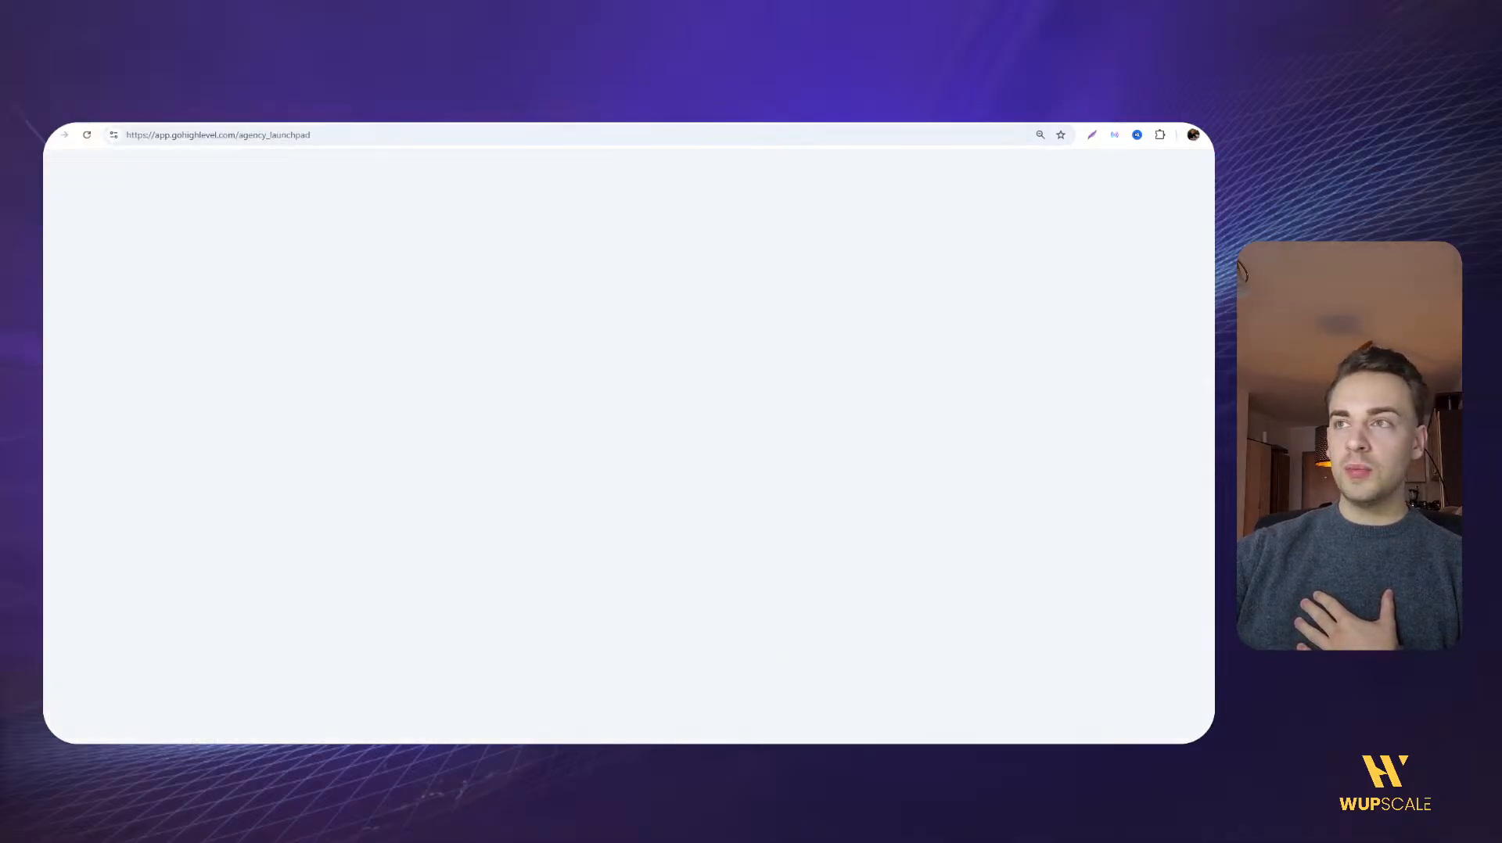
key(ctrl+Tab)
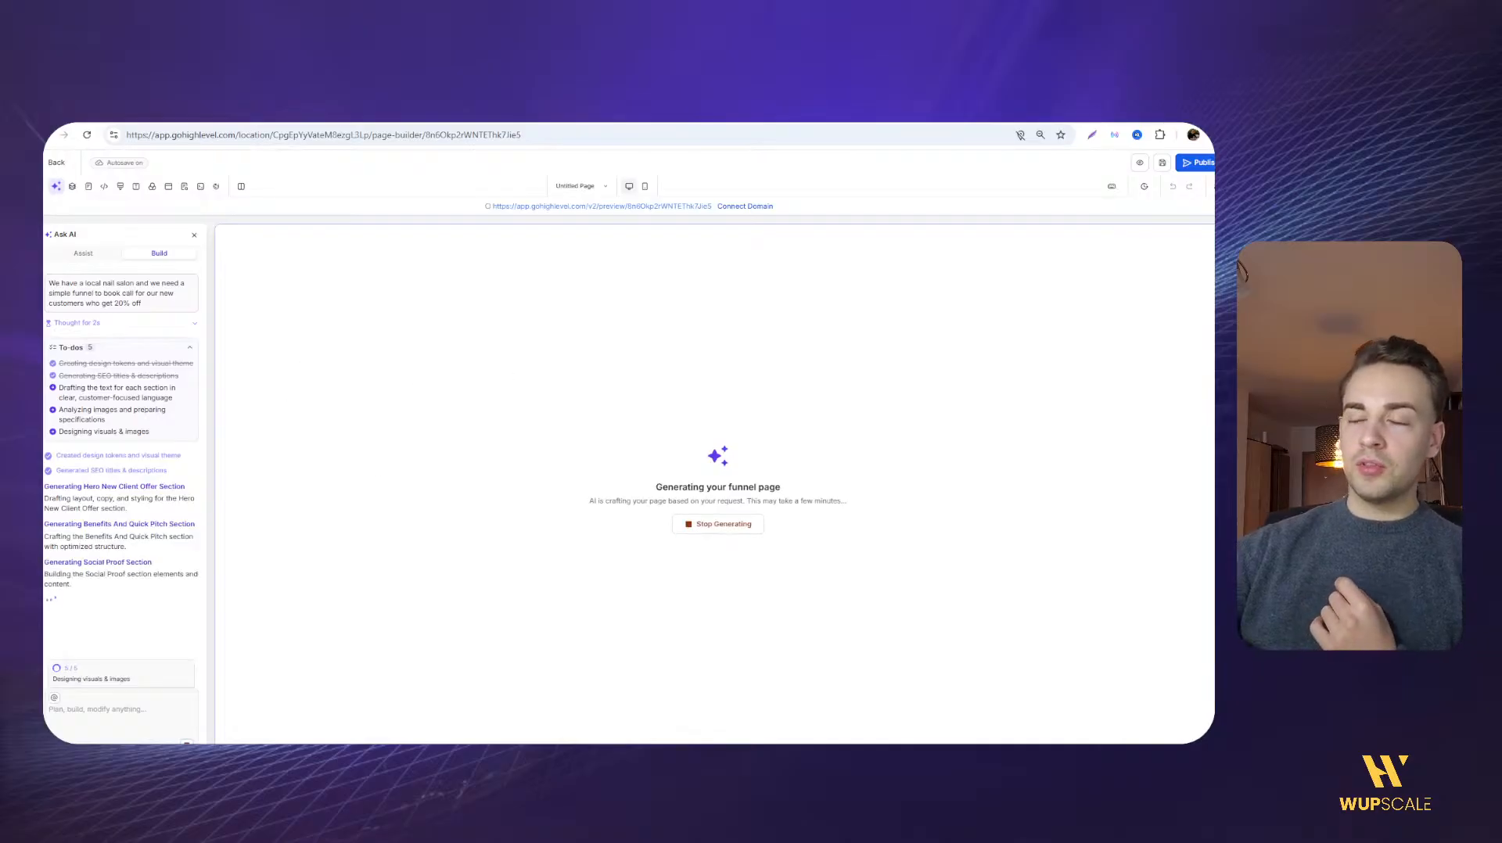
key(ctrl+Tab)
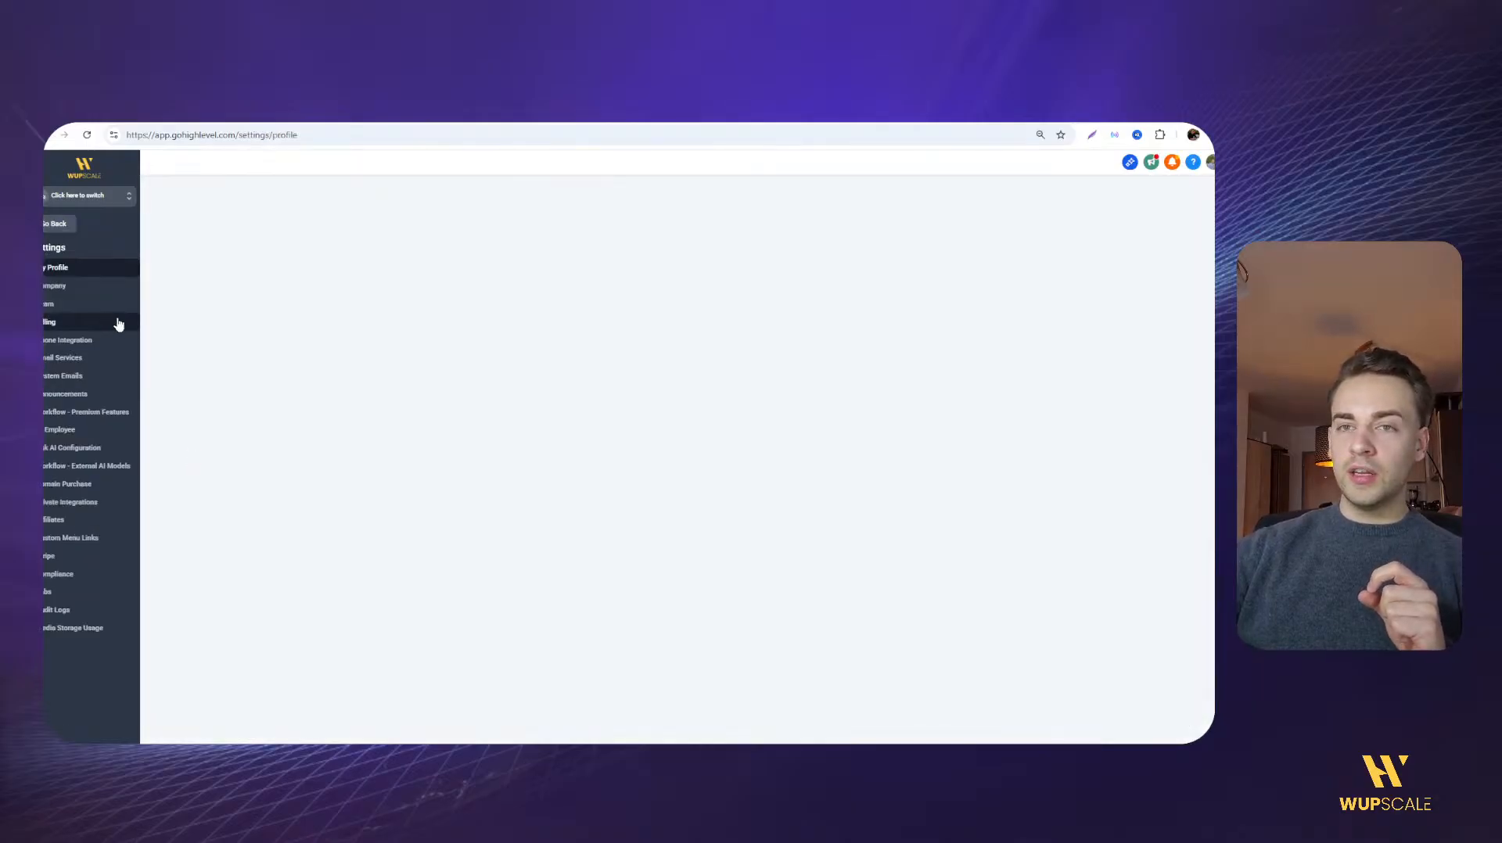
click(70, 596)
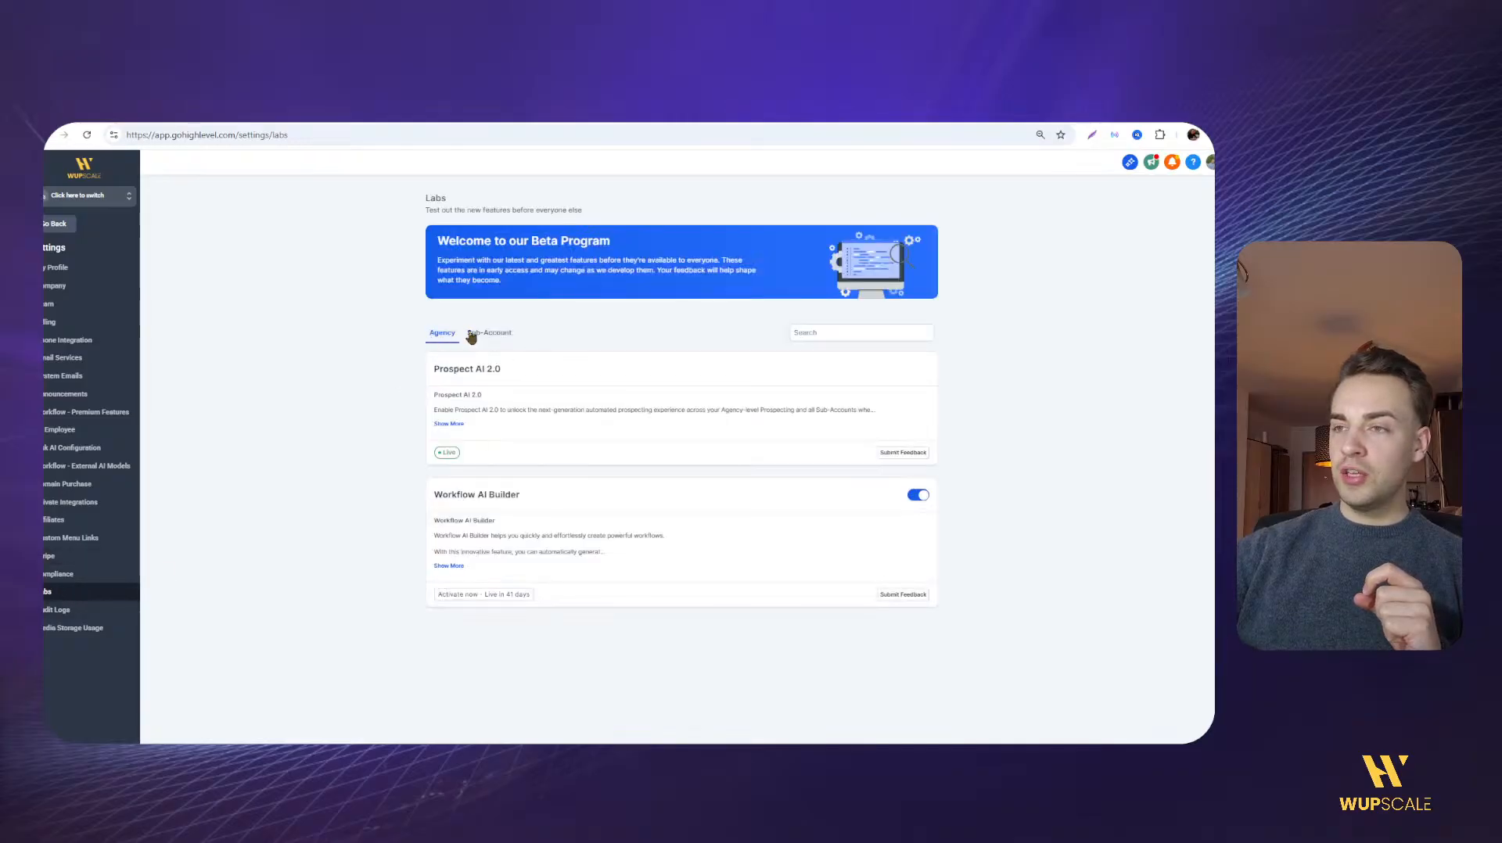
click(472, 334)
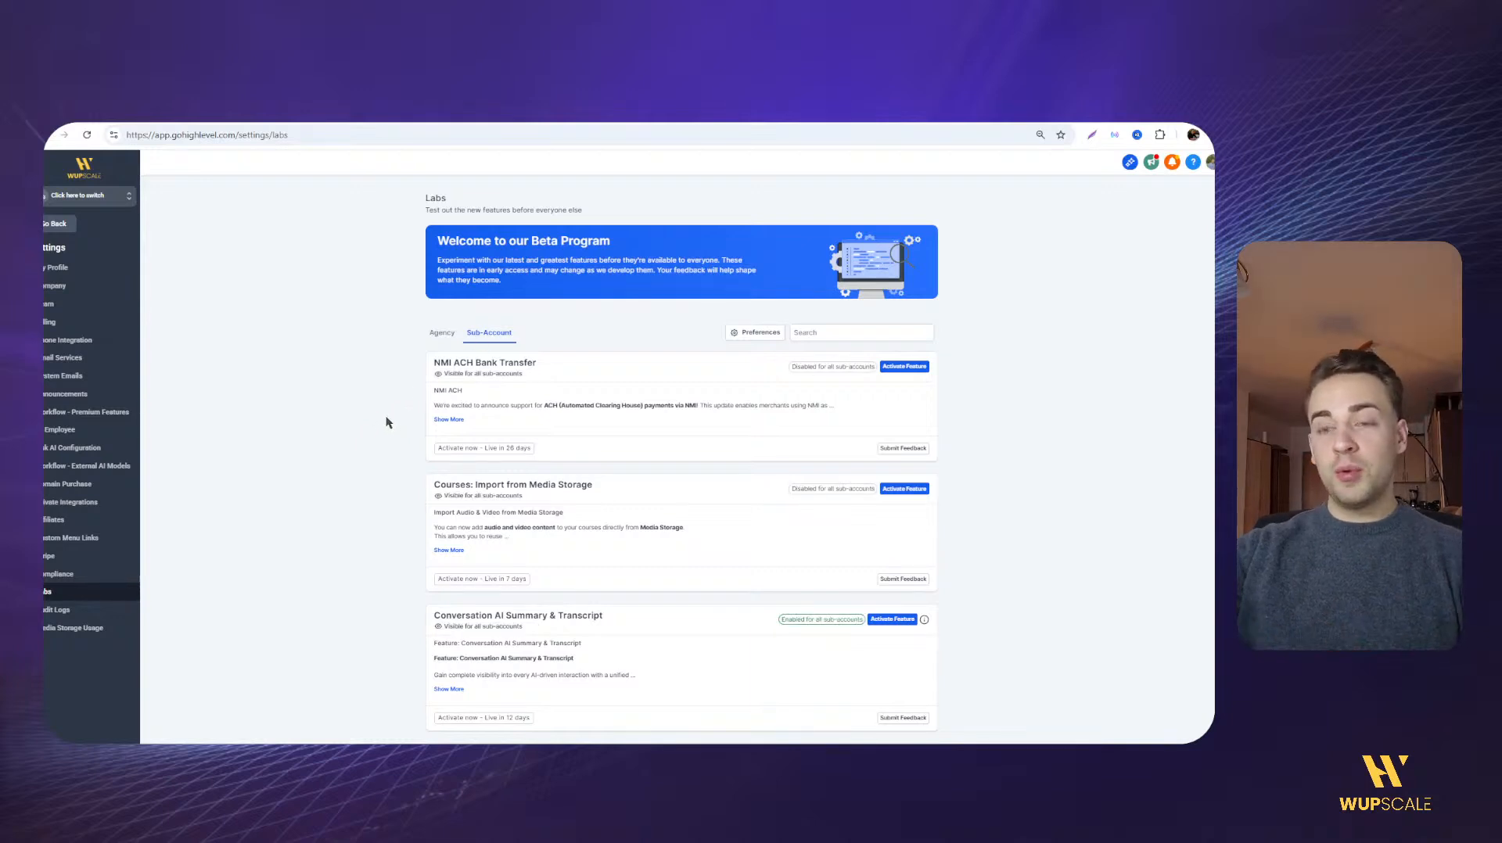
scroll(392, 429, down, 1)
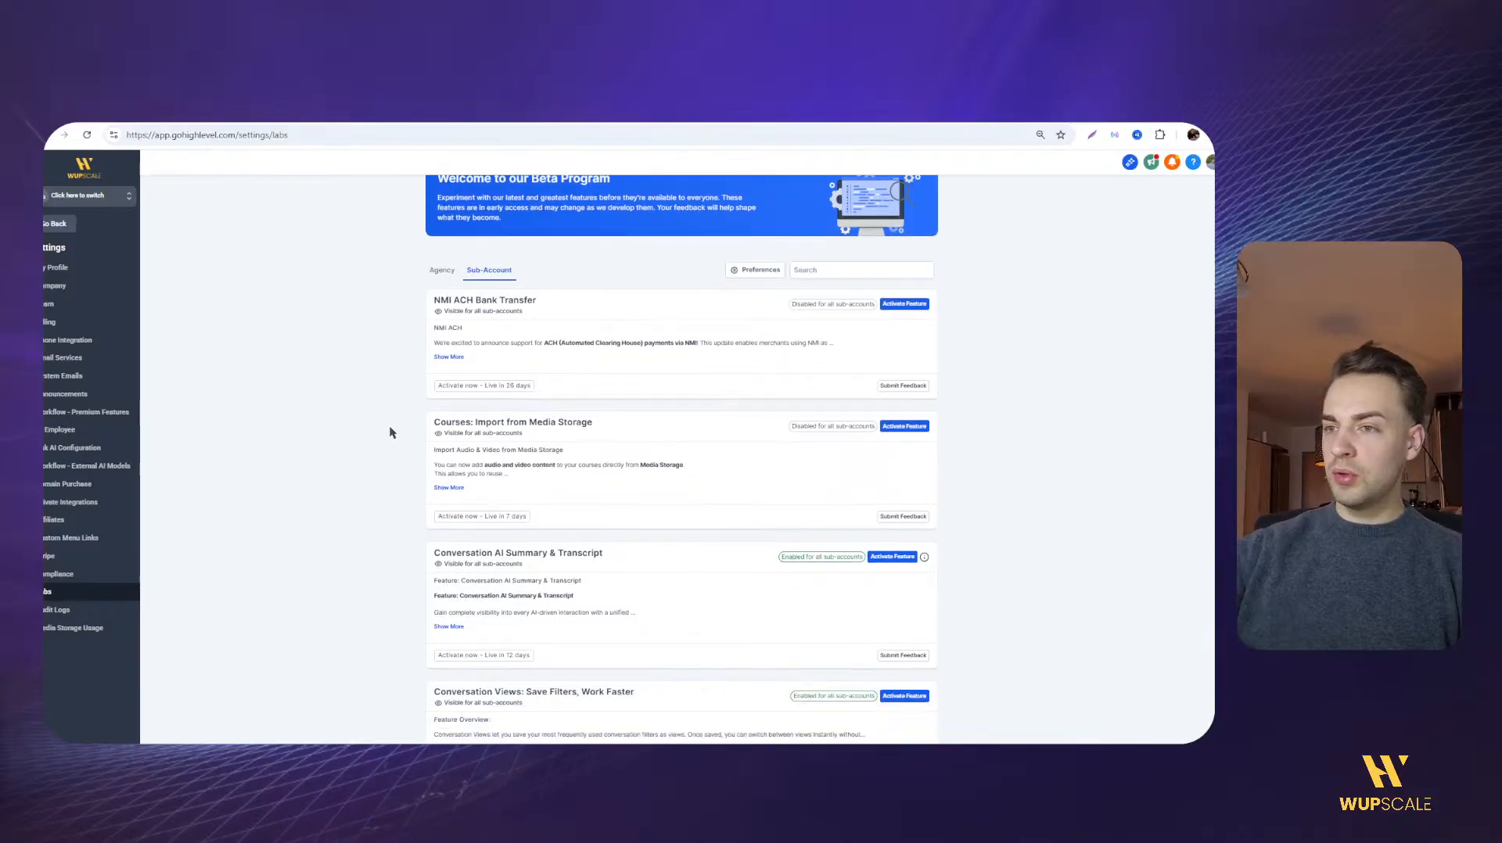
scroll(390, 422, up, 1)
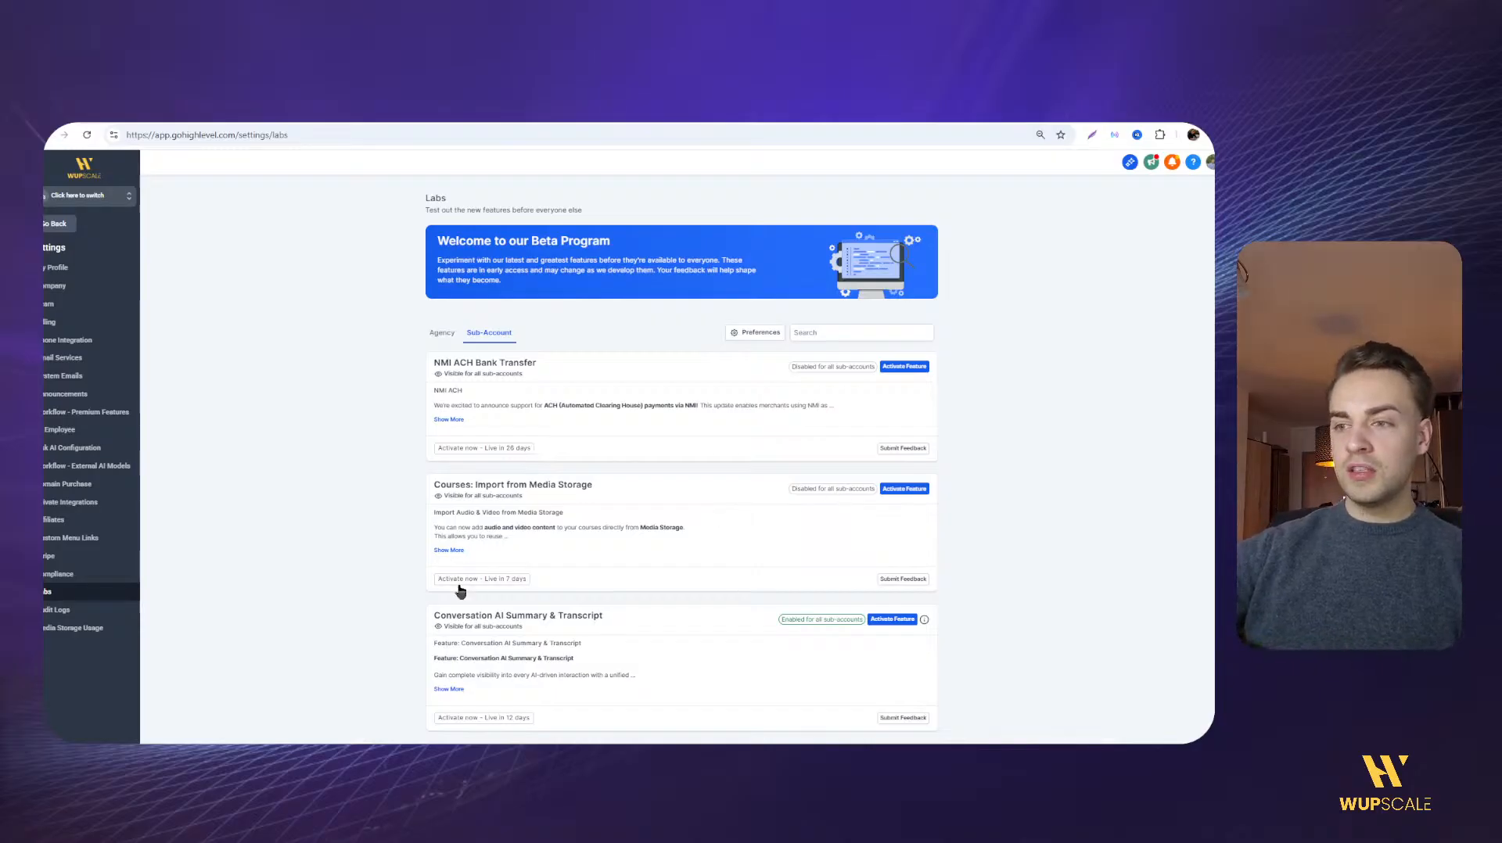
Enable the "Courses: Import from Media Storage" feature for all sub-accounts and save the change
mouse_move(458, 585)
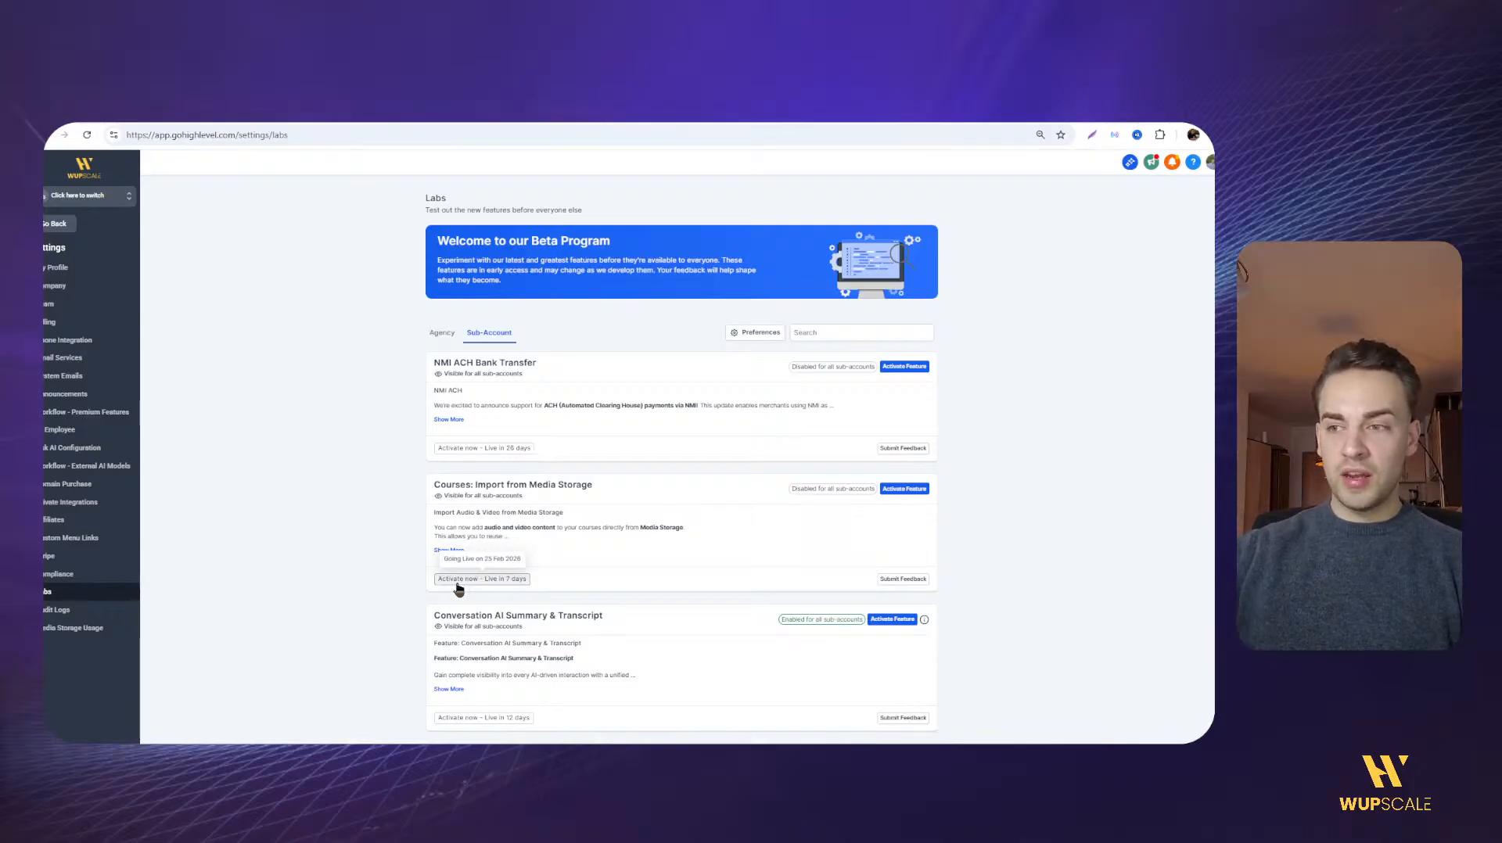
click(904, 489)
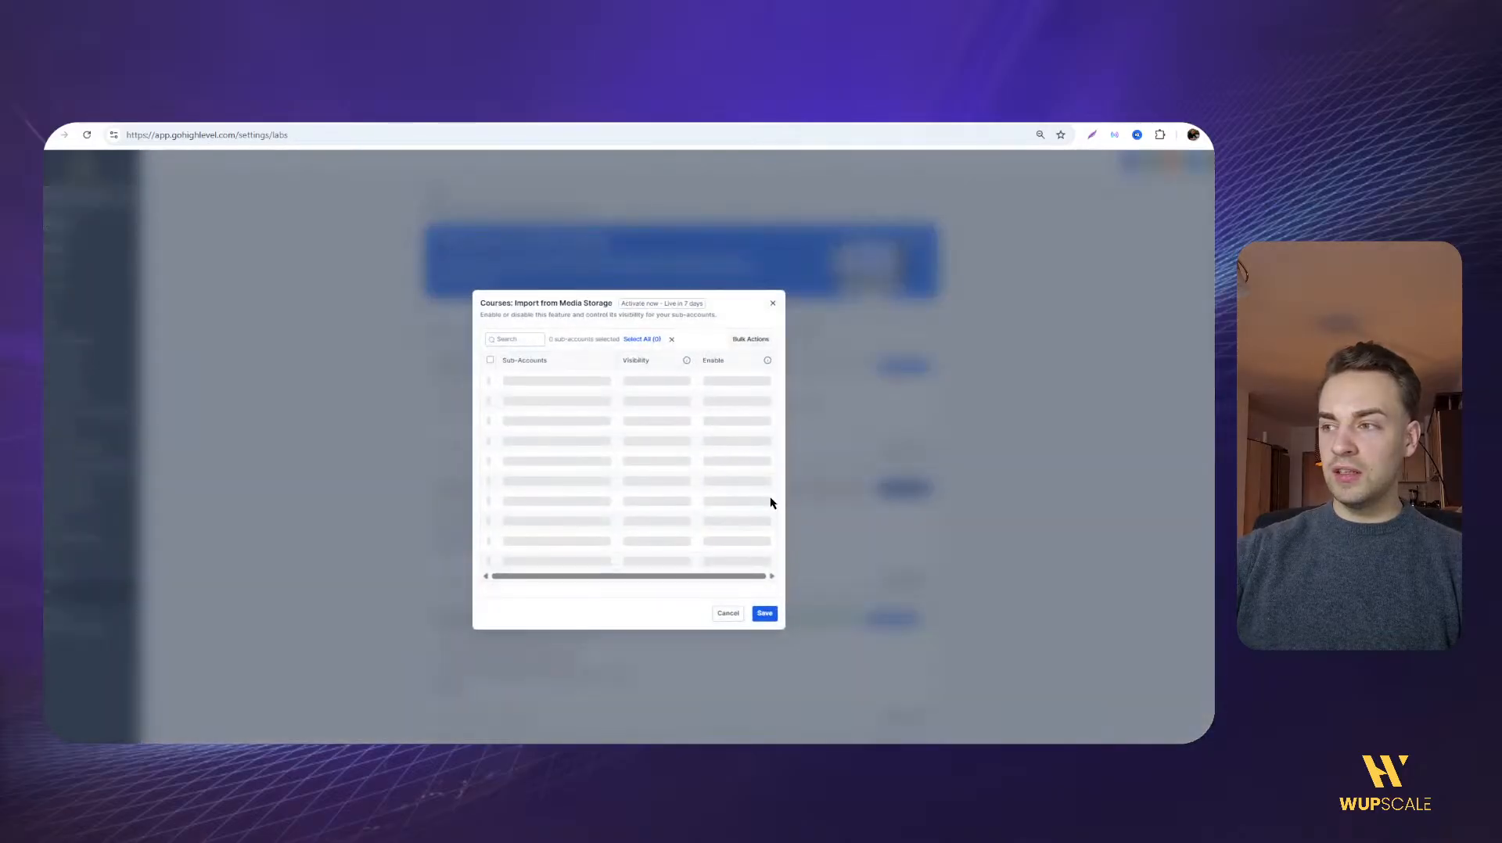
click(638, 352)
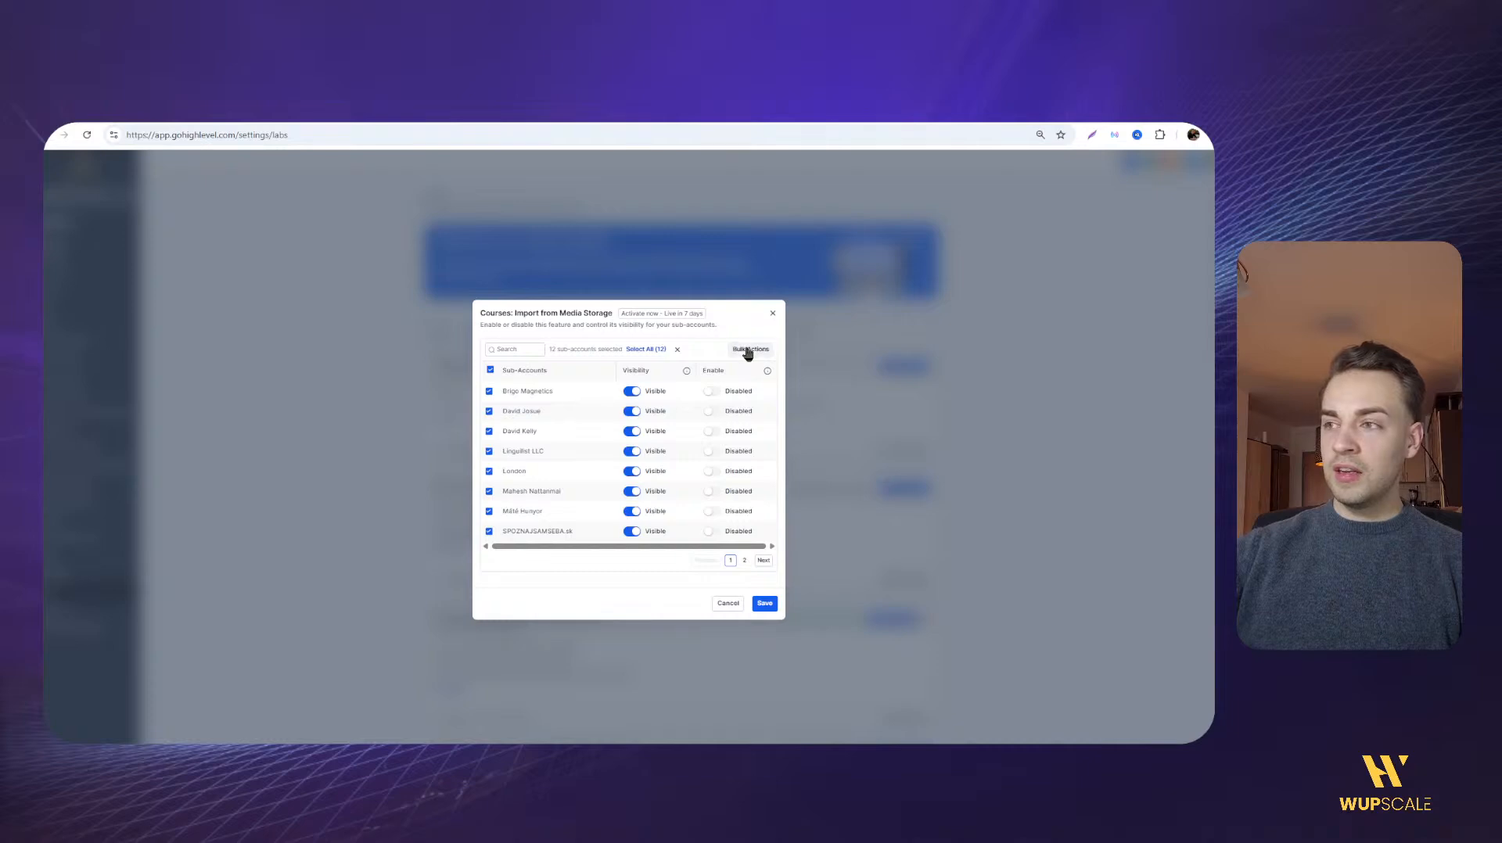
click(748, 351)
click(693, 397)
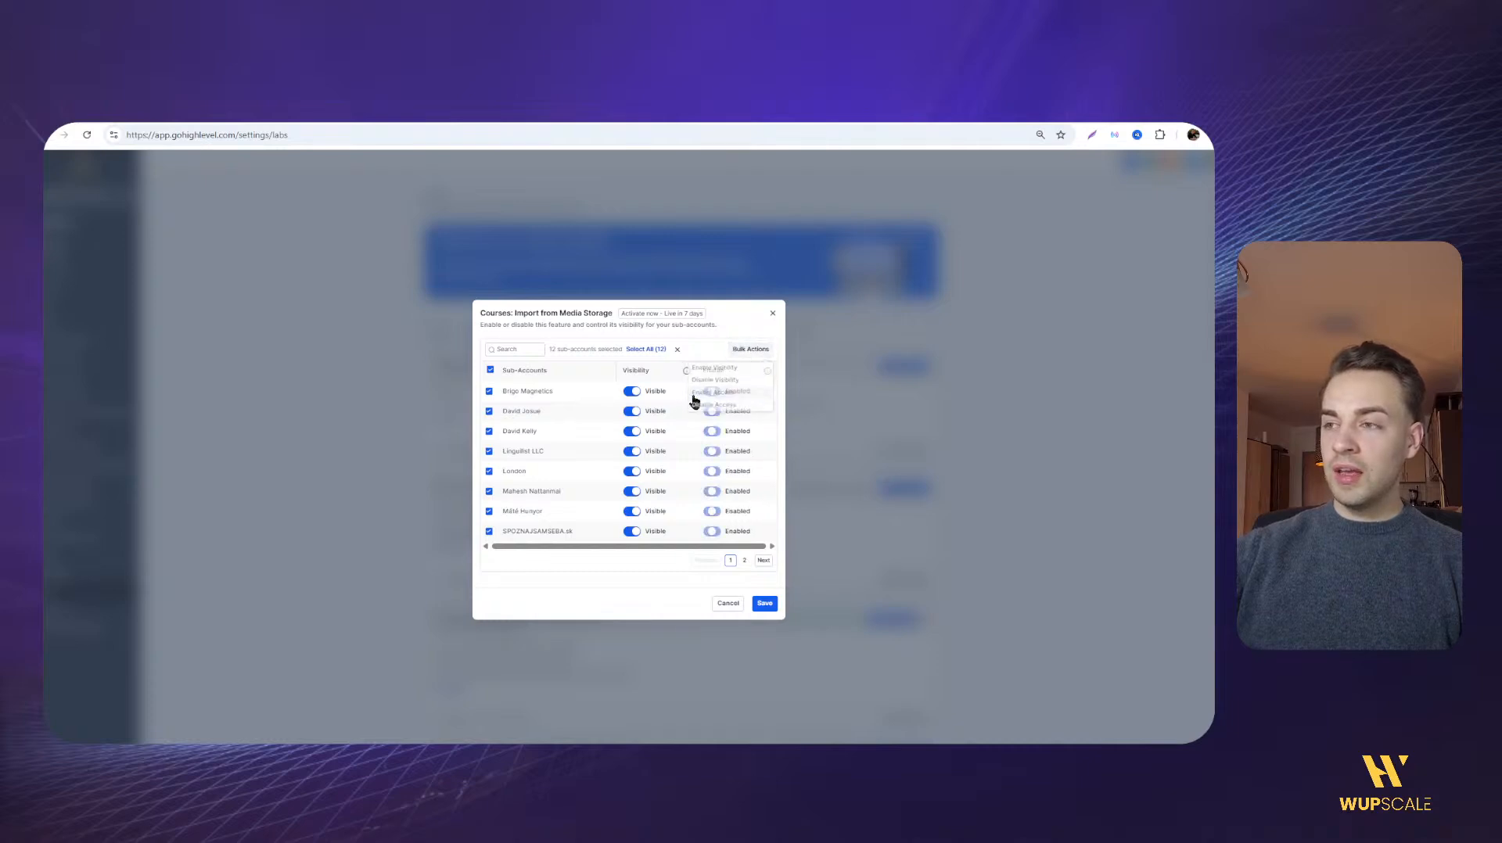
click(760, 609)
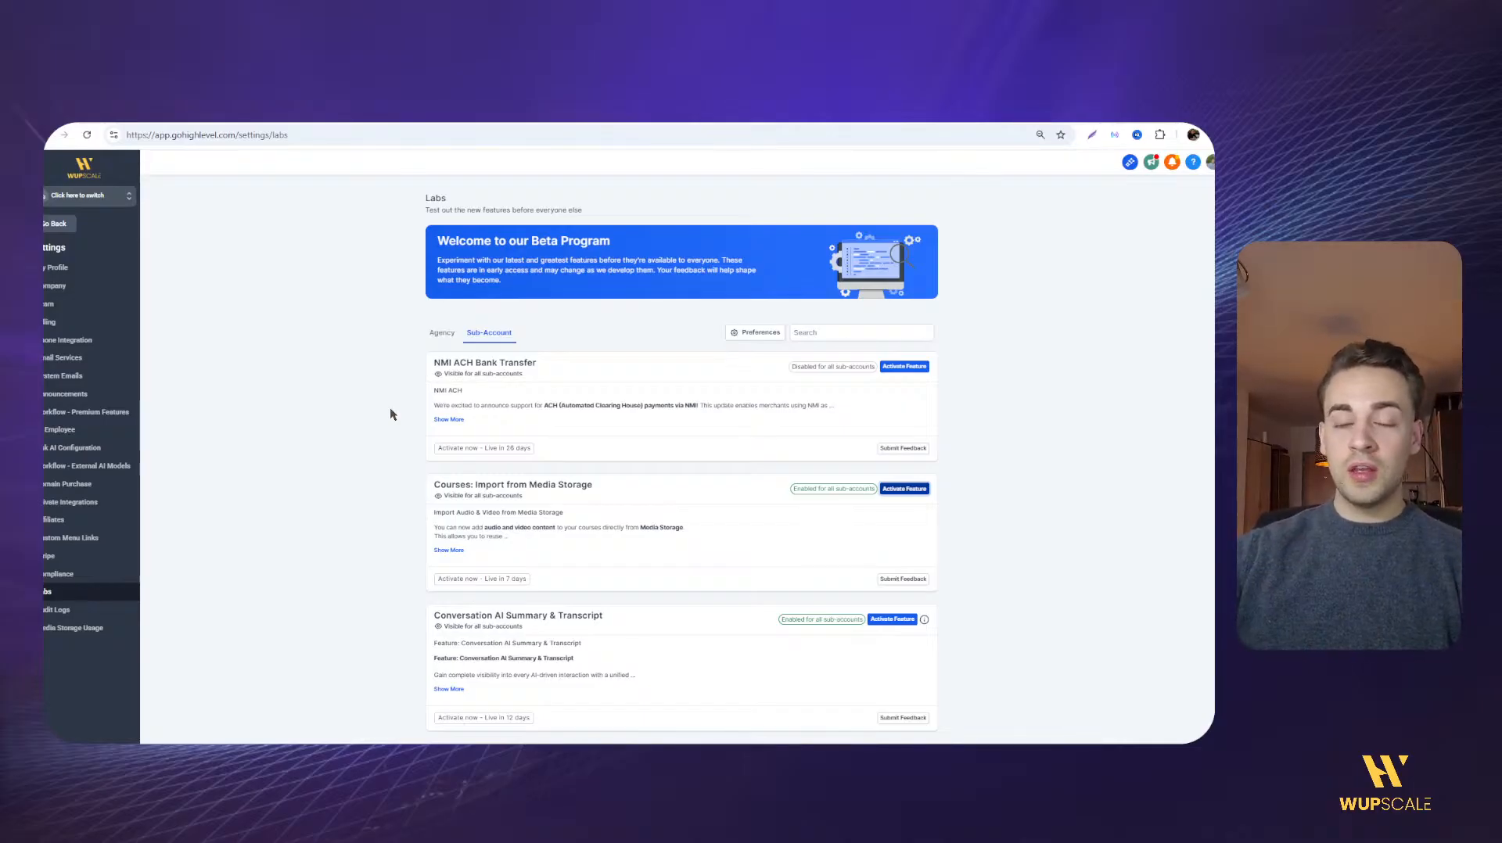
Enable the "NMI ACH Bank Transfer" feature for all sub-accounts and save the change
click(896, 367)
click(346, 406)
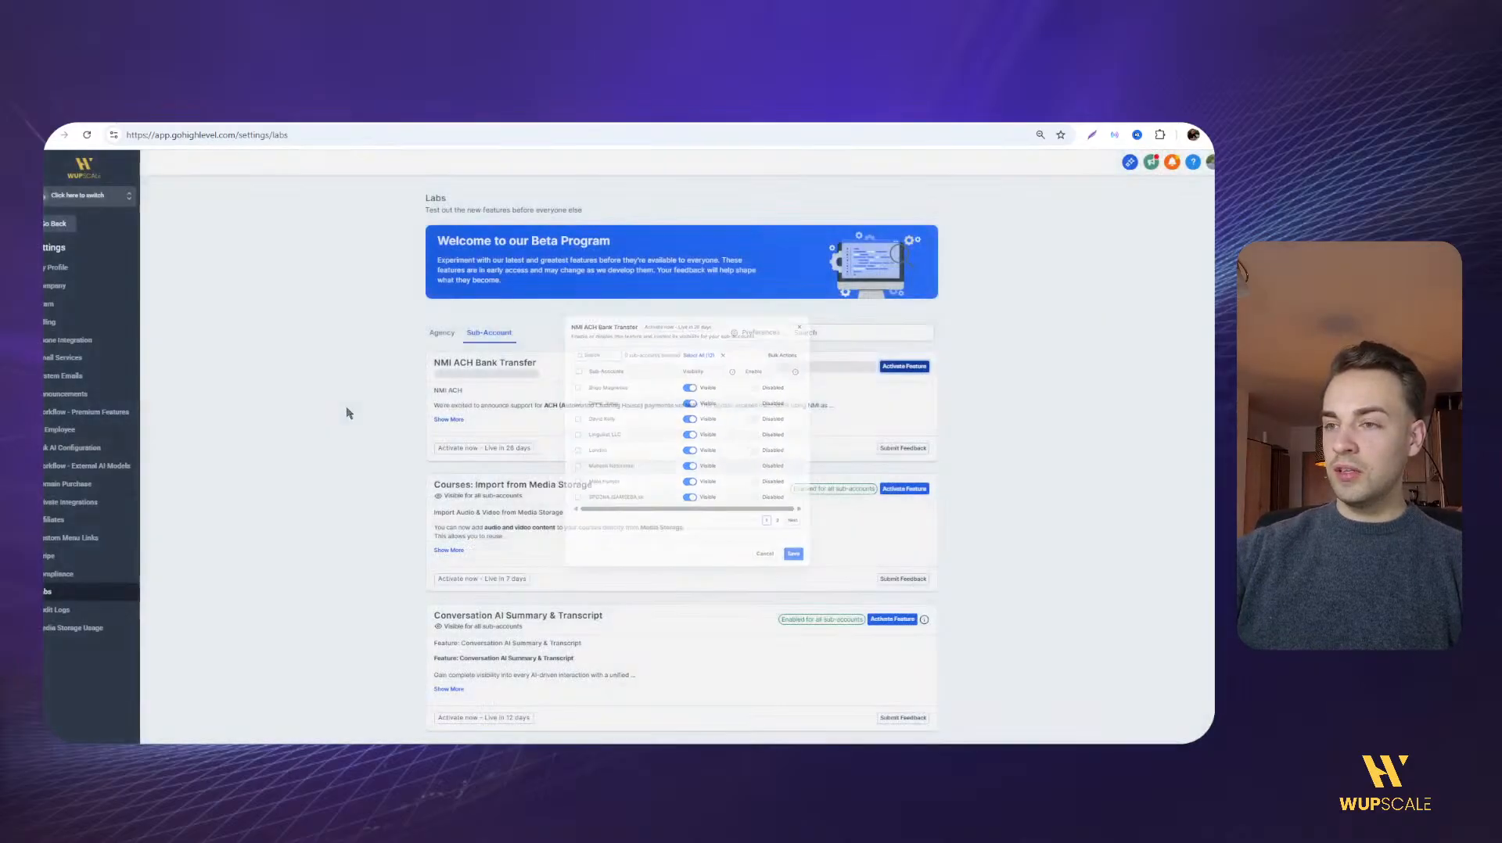
mouse_move(498, 454)
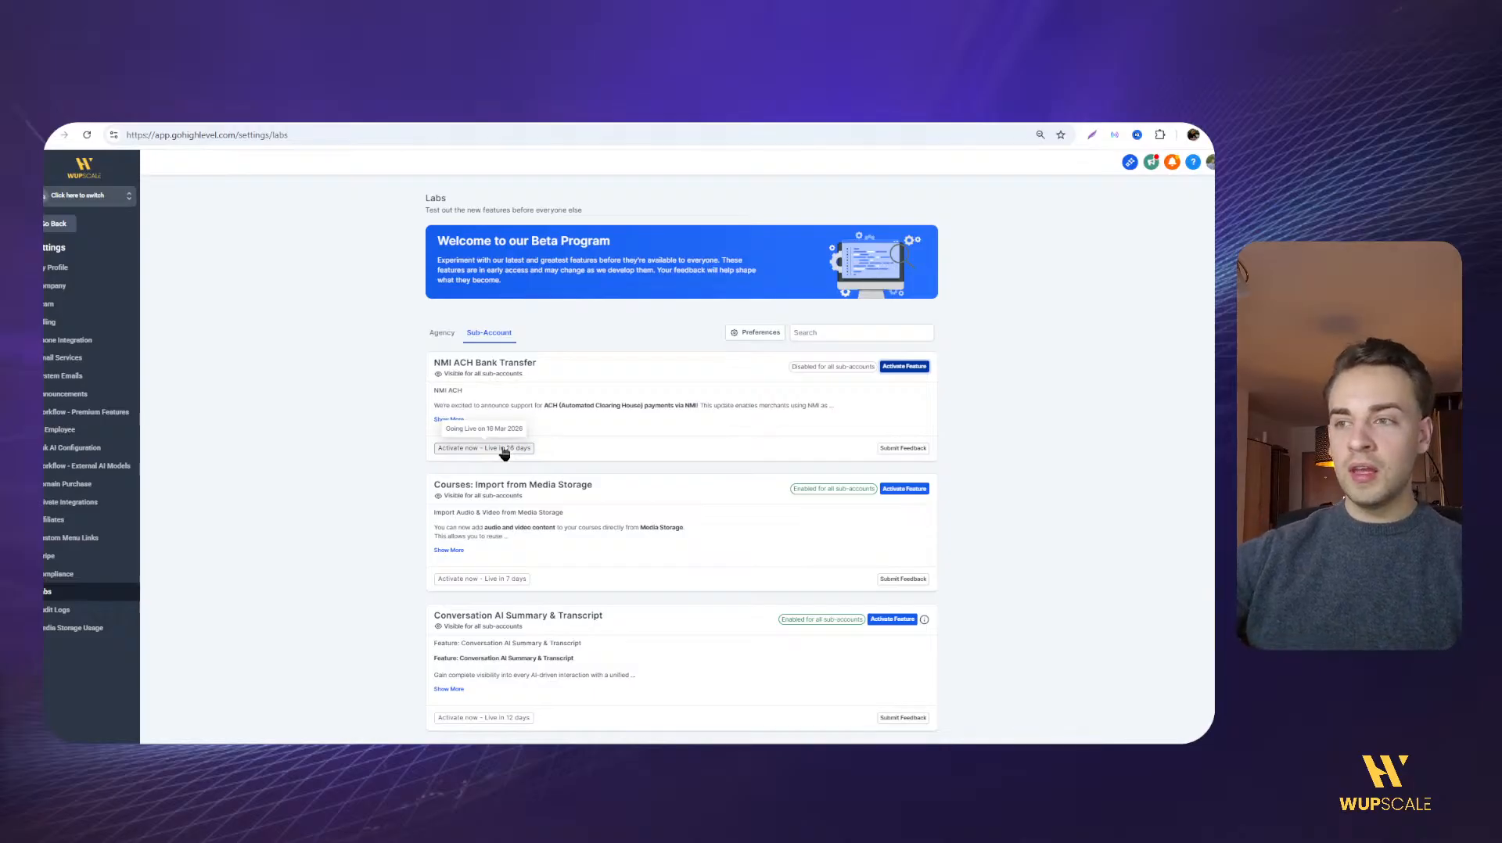
click(905, 368)
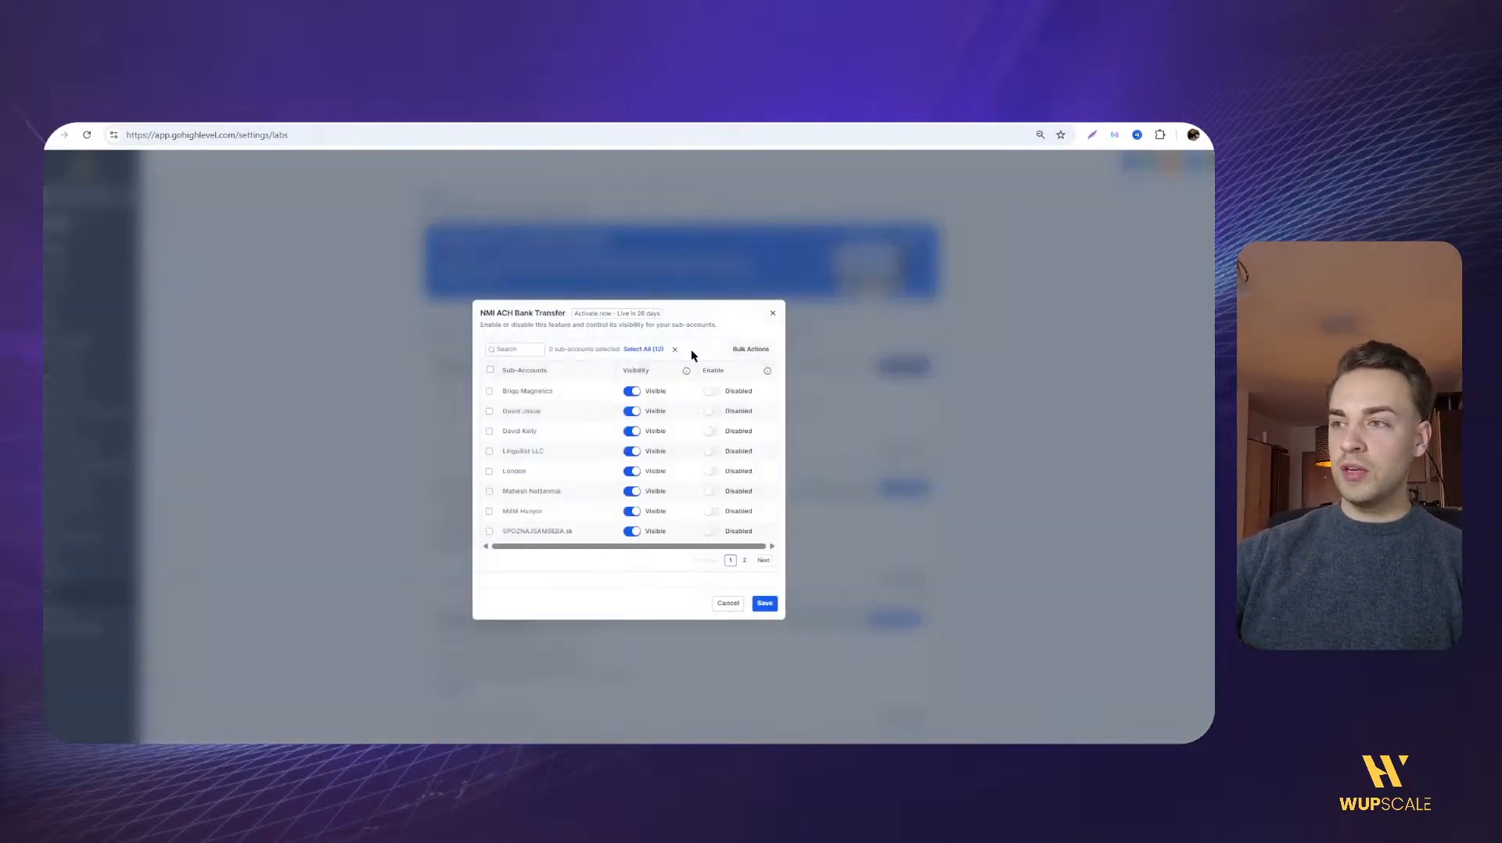
click(654, 350)
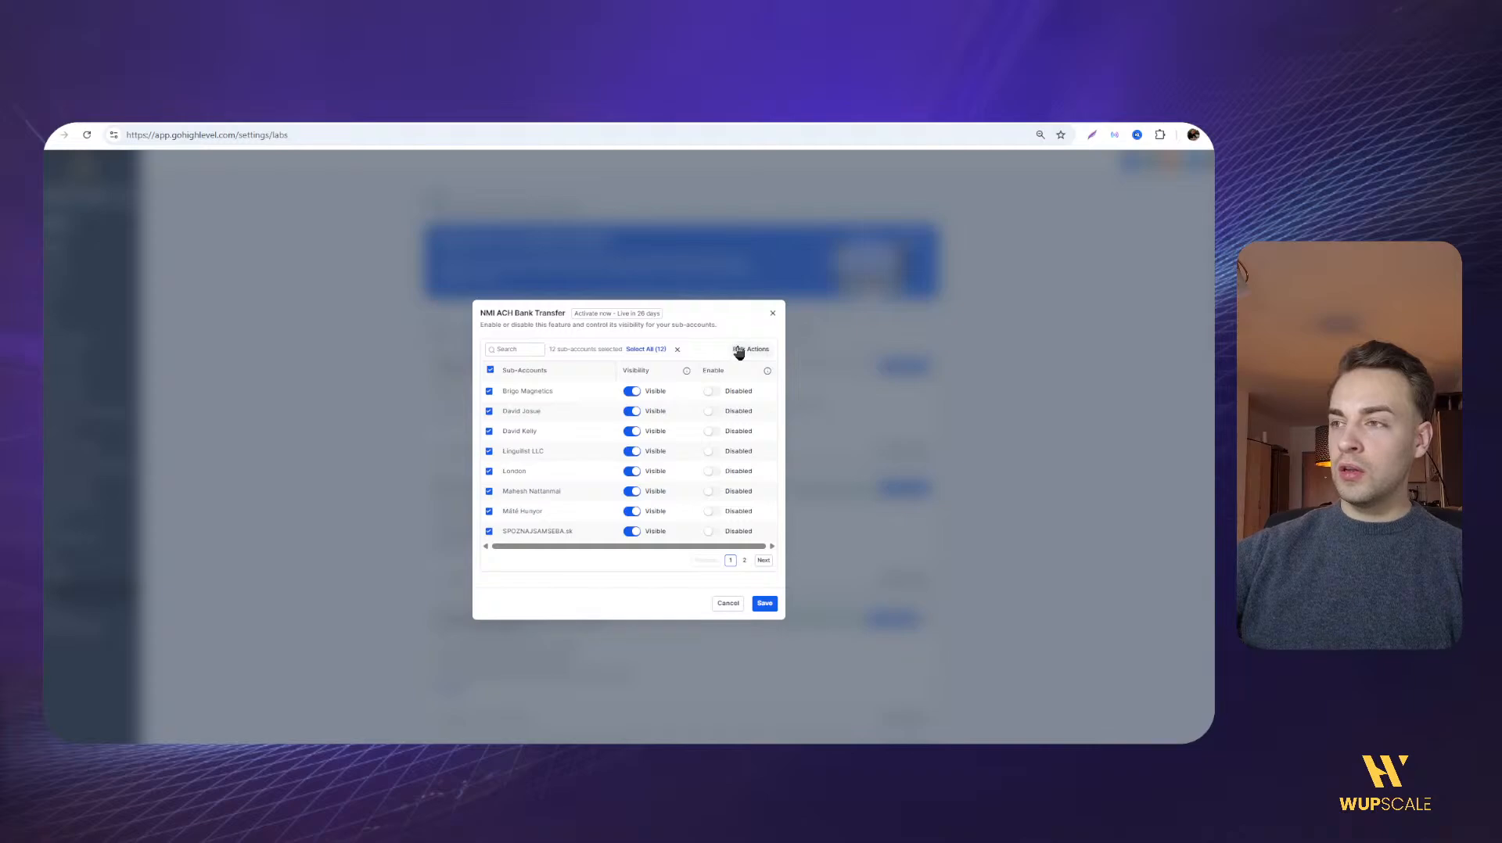
click(738, 354)
click(714, 395)
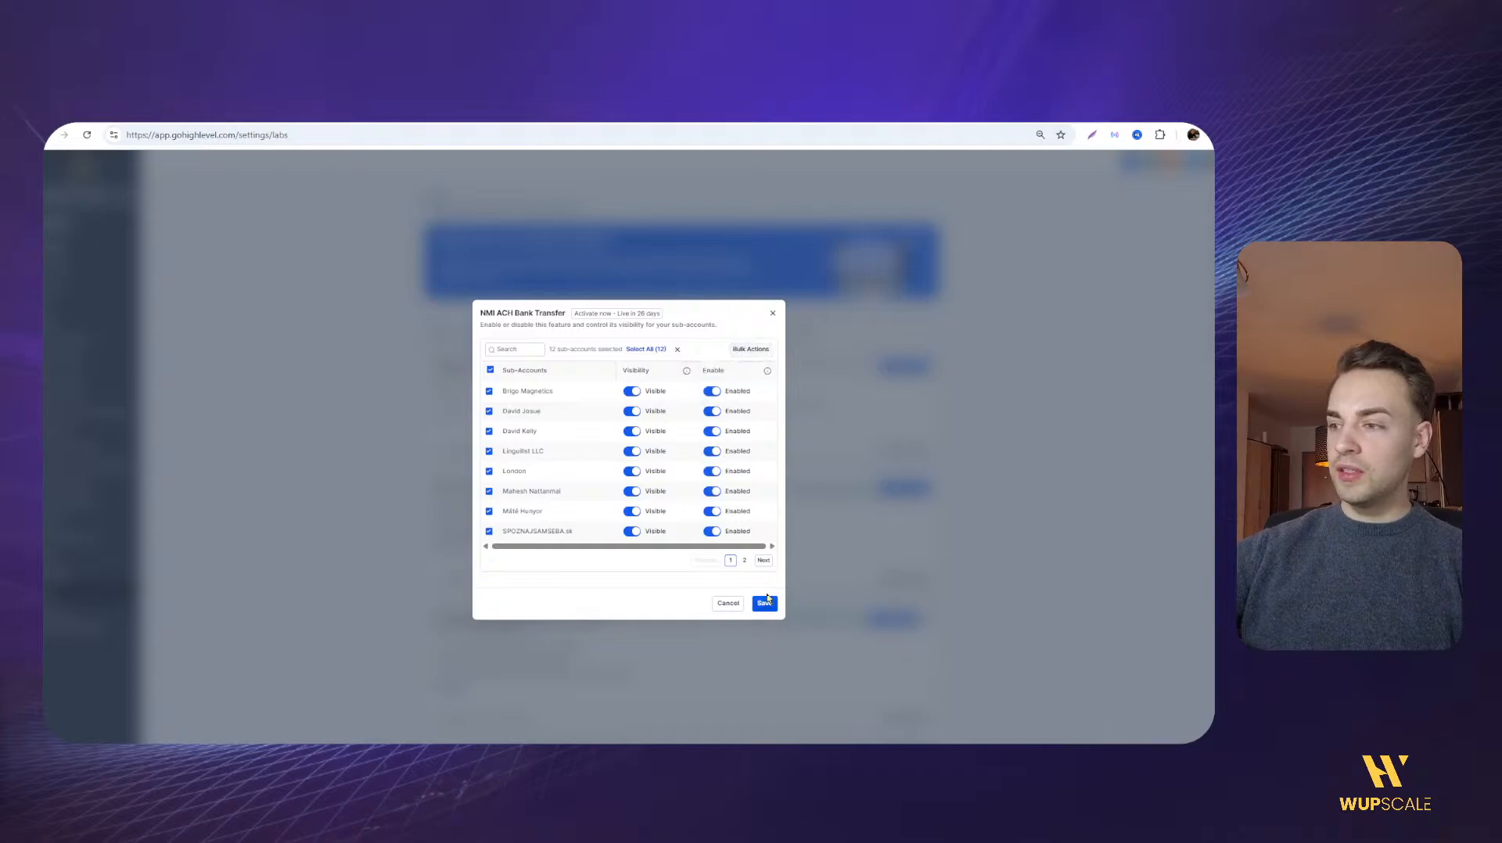
click(765, 601)
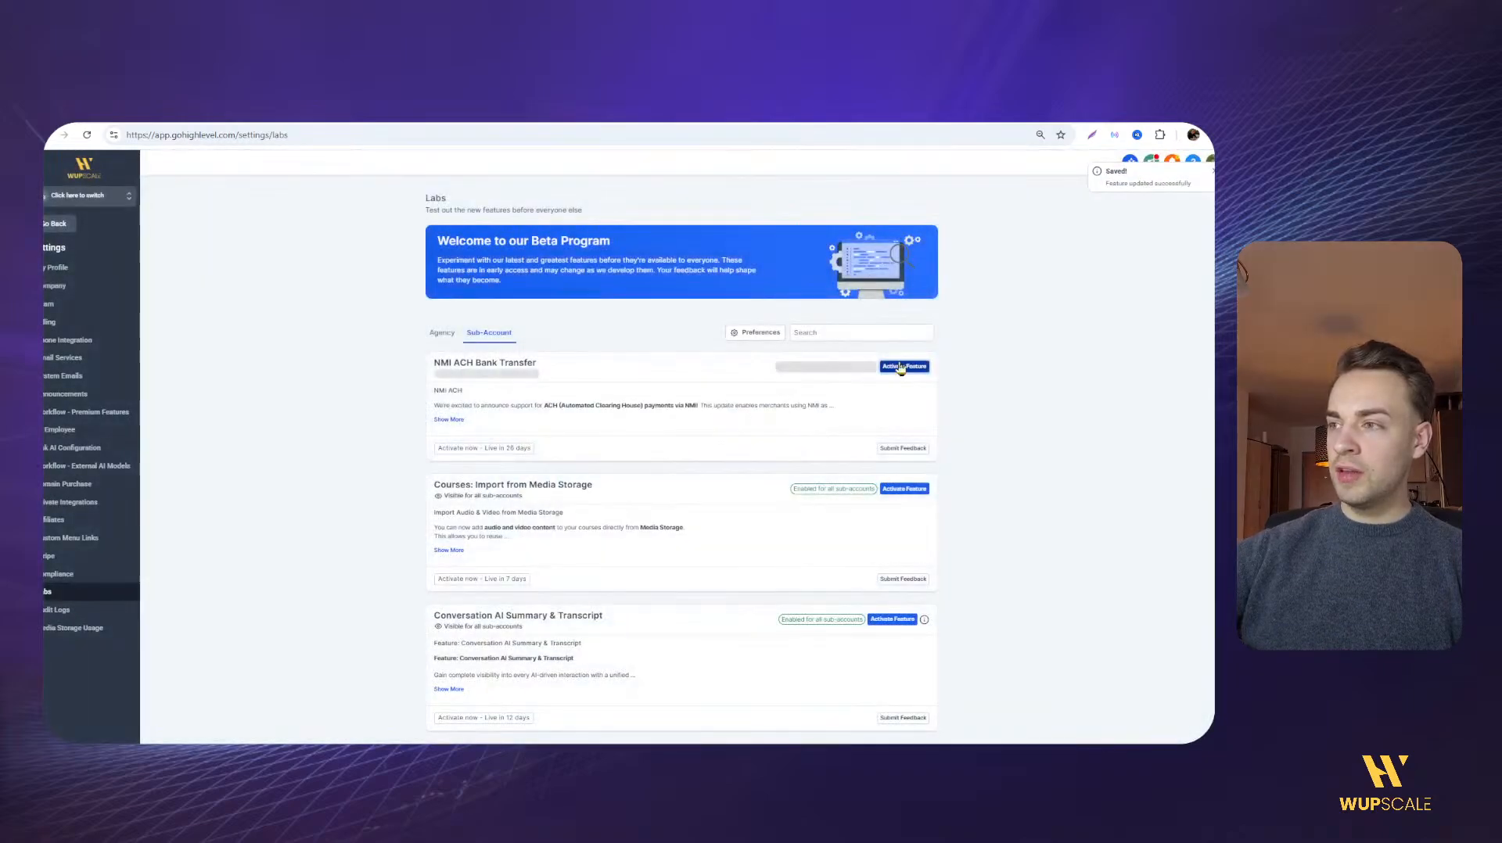
click(994, 411)
scroll(995, 414, down, 4)
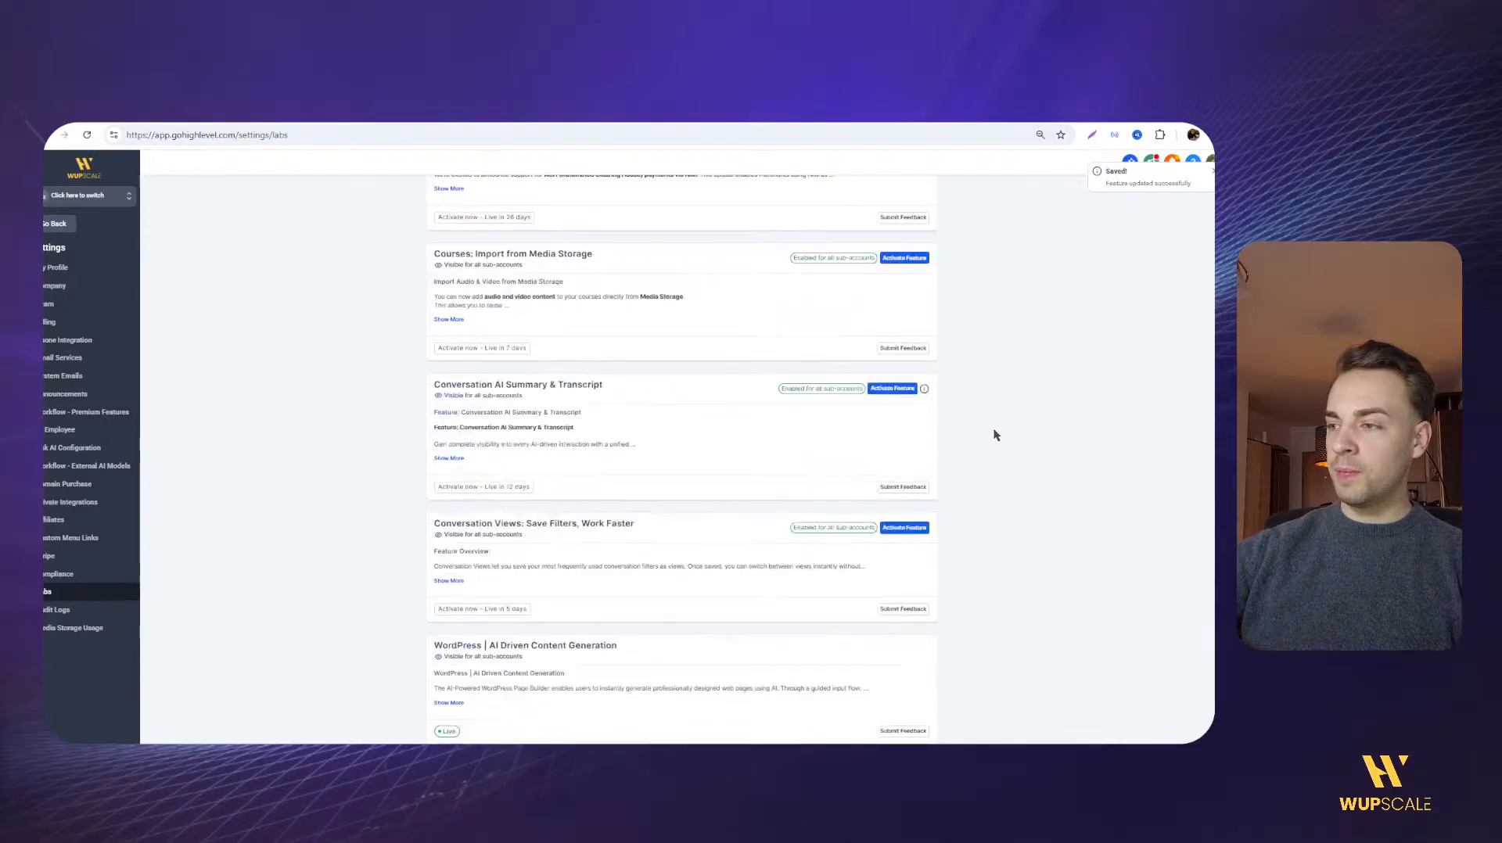
scroll(992, 438, up, 4)
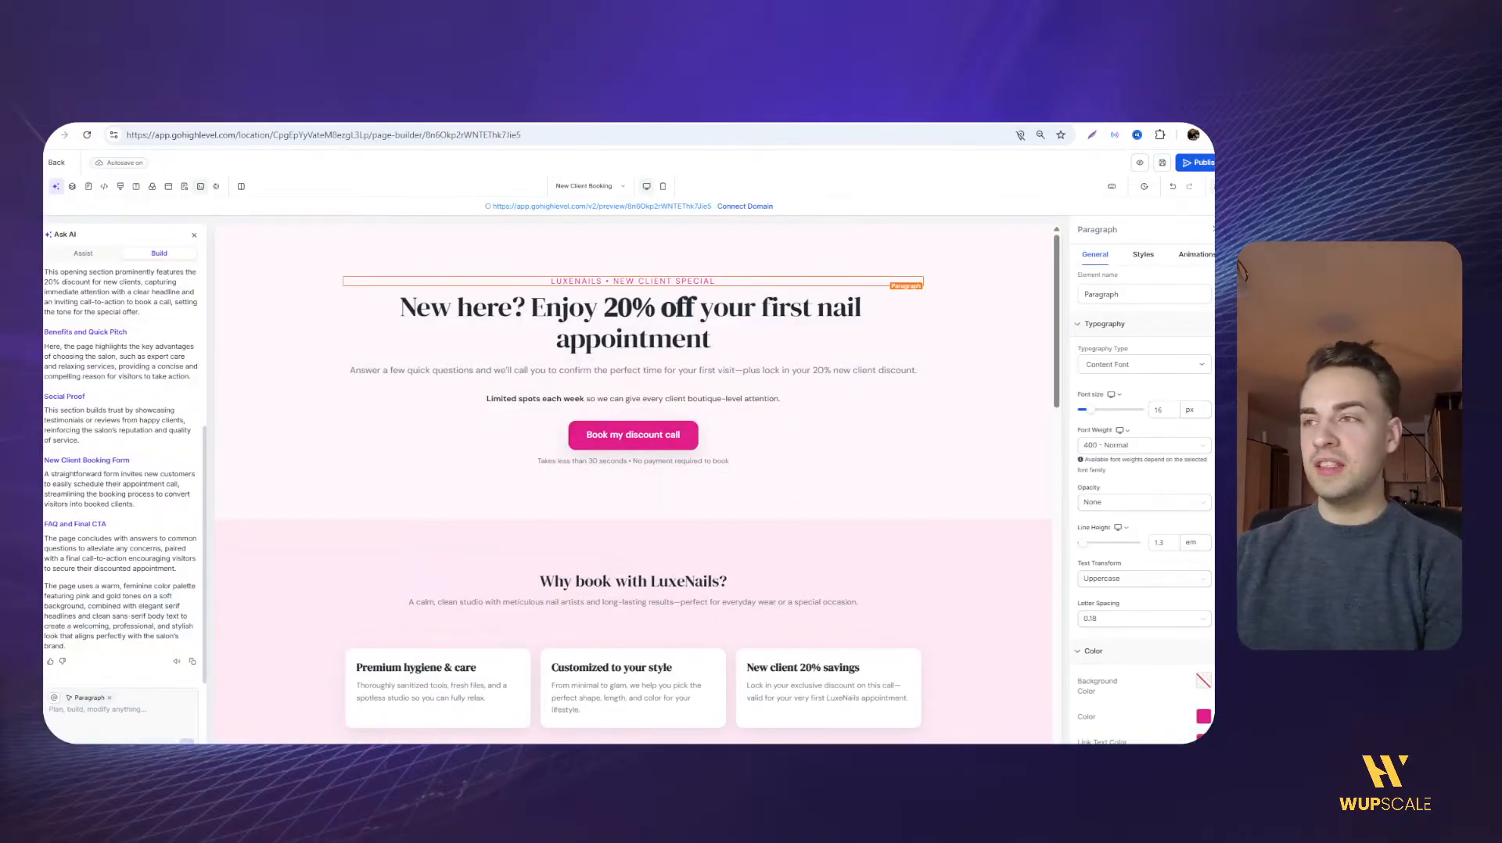
Return to the generated funnel page and examine the hero offer and the "Why book with LuxeNails?" section
click(260, 299)
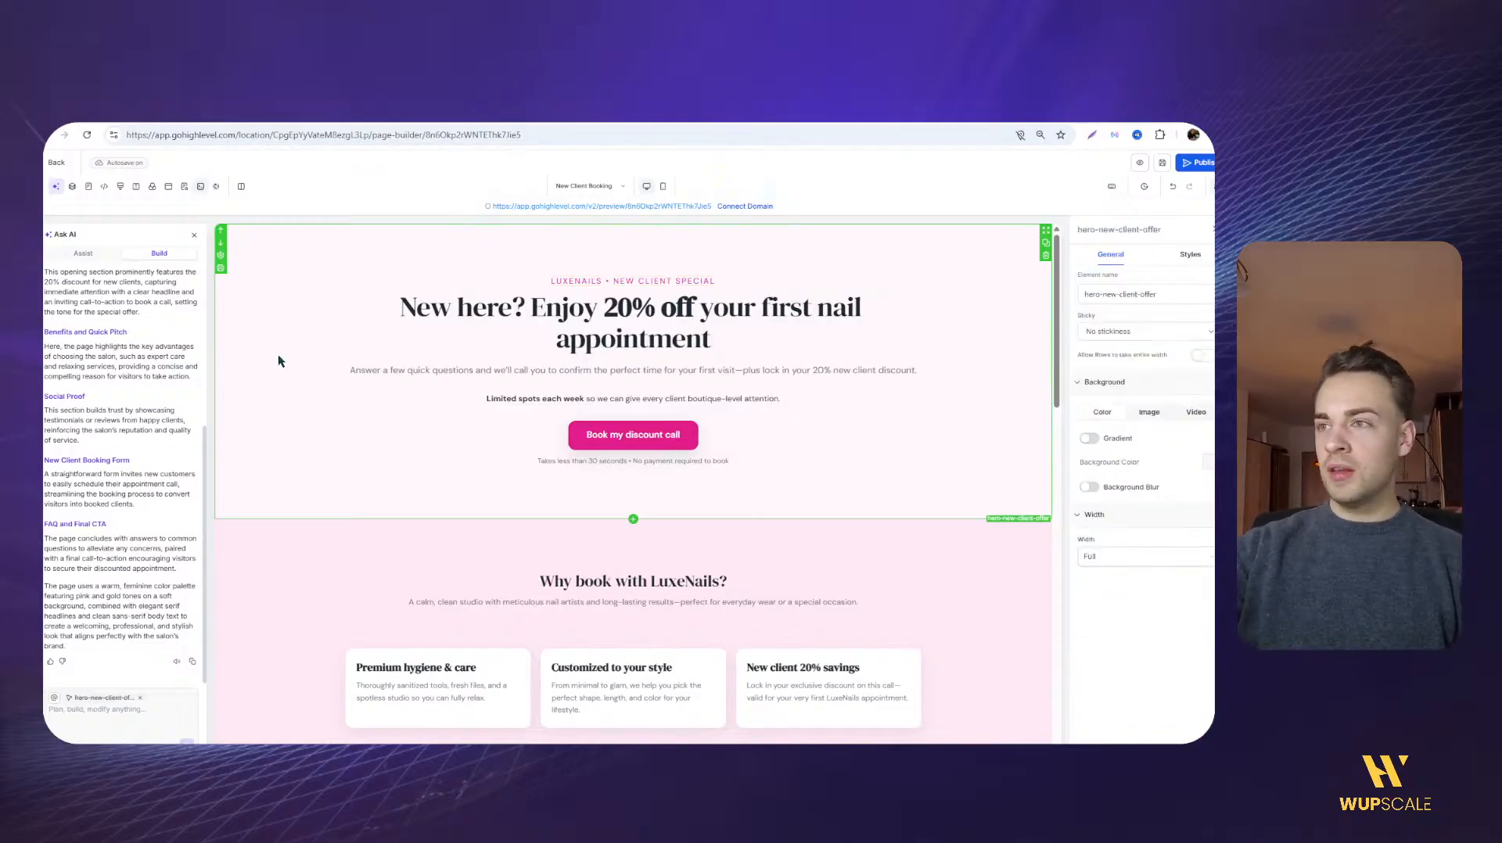
click(542, 303)
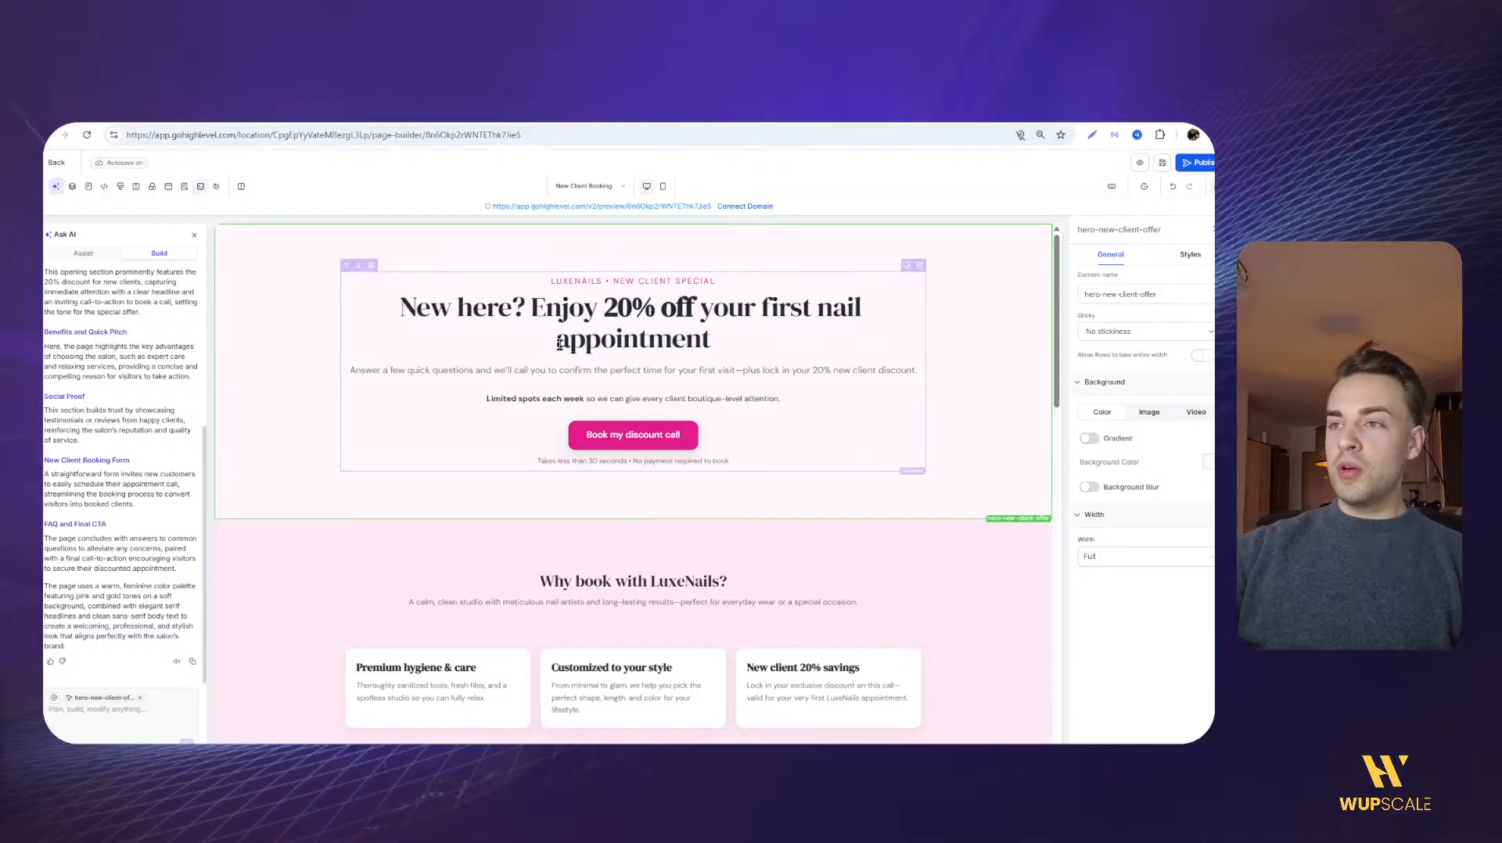
click(745, 337)
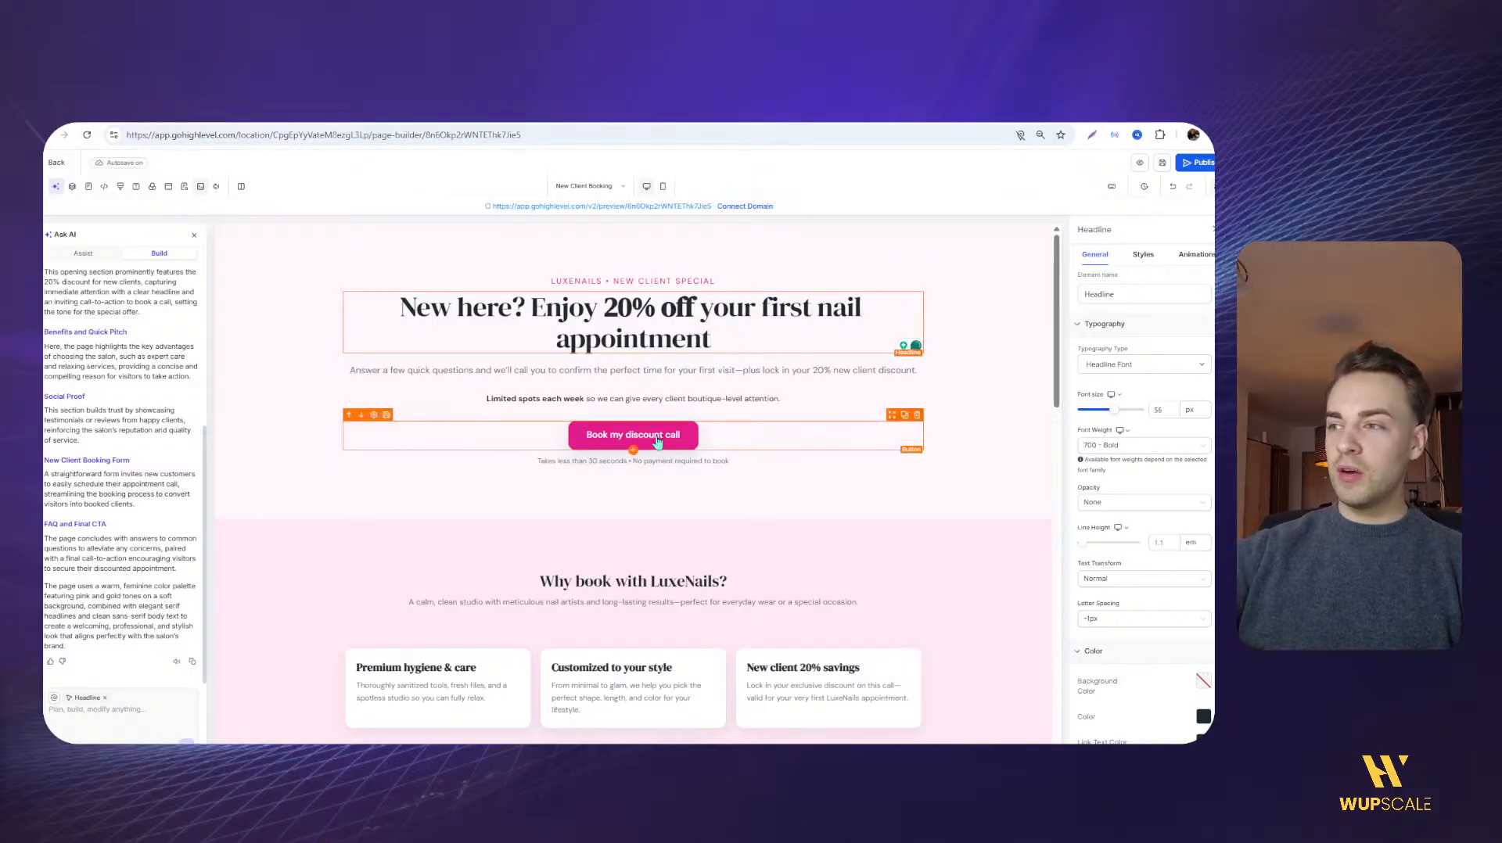
scroll(470, 509, down, 3)
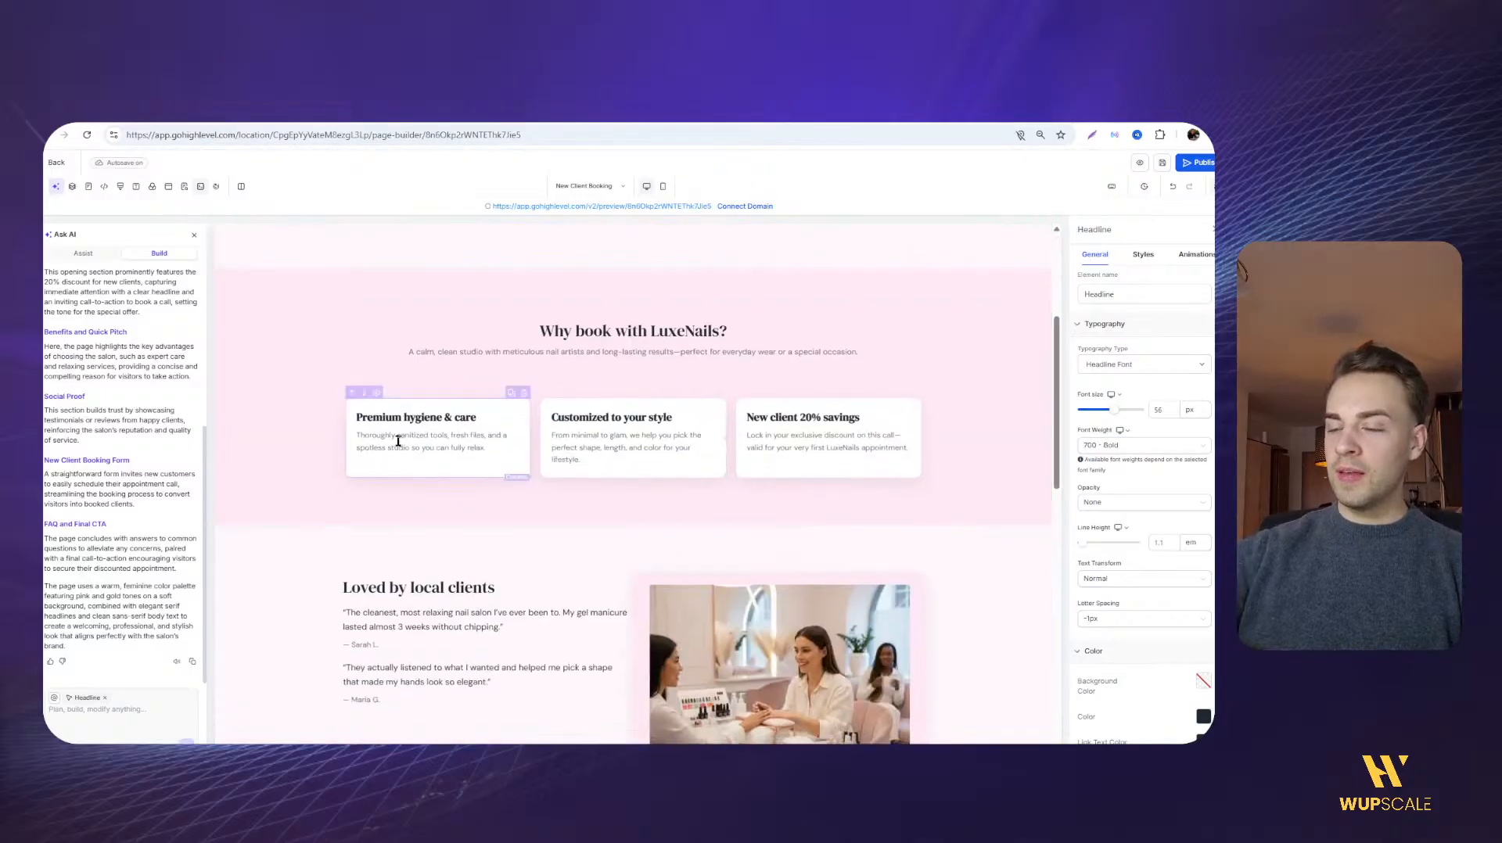
scroll(316, 388, up, 3)
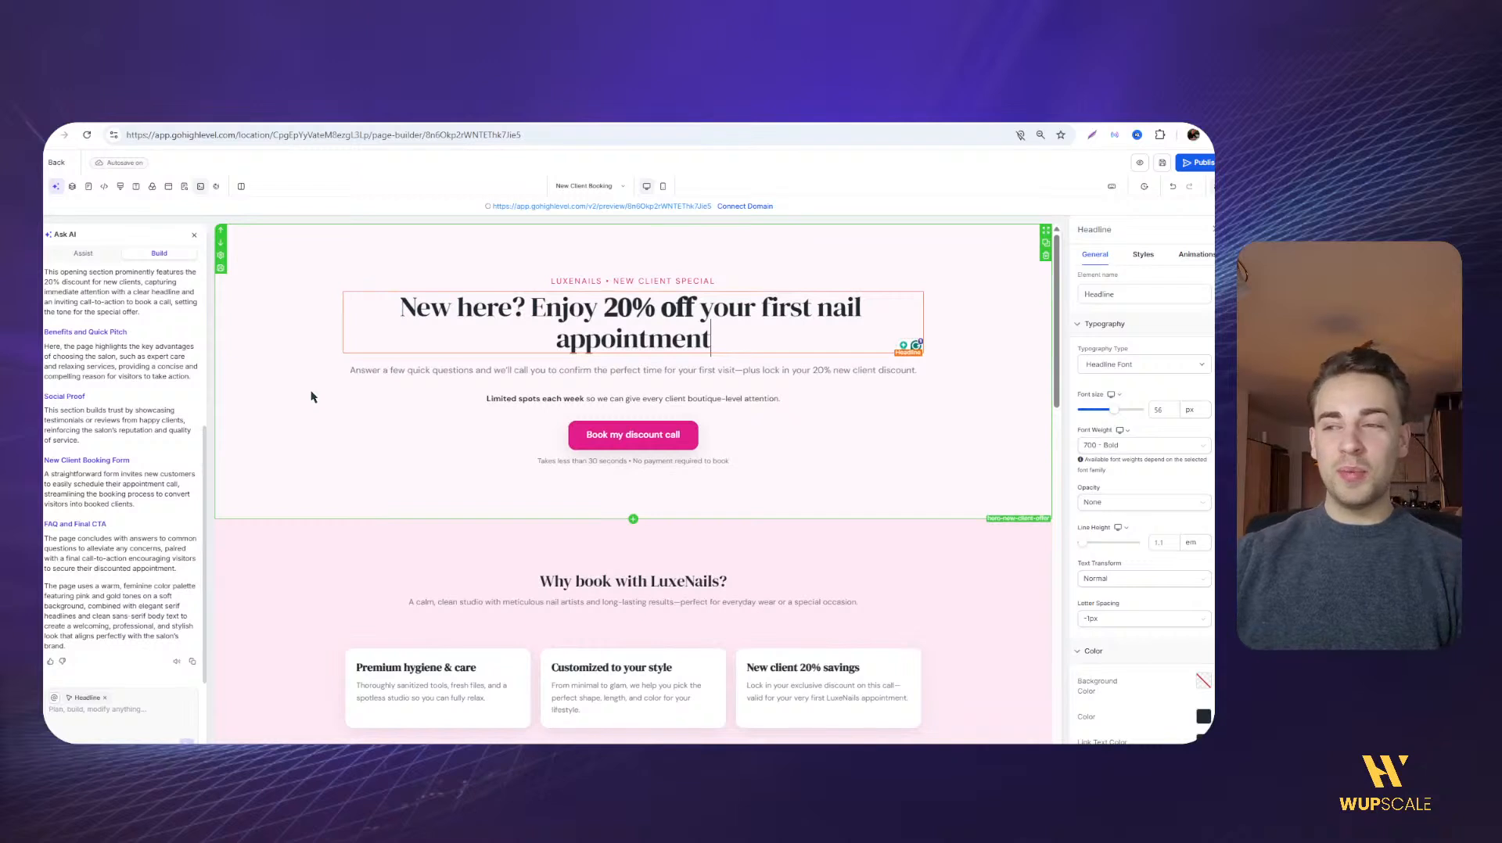
click(278, 562)
scroll(406, 501, down, 2)
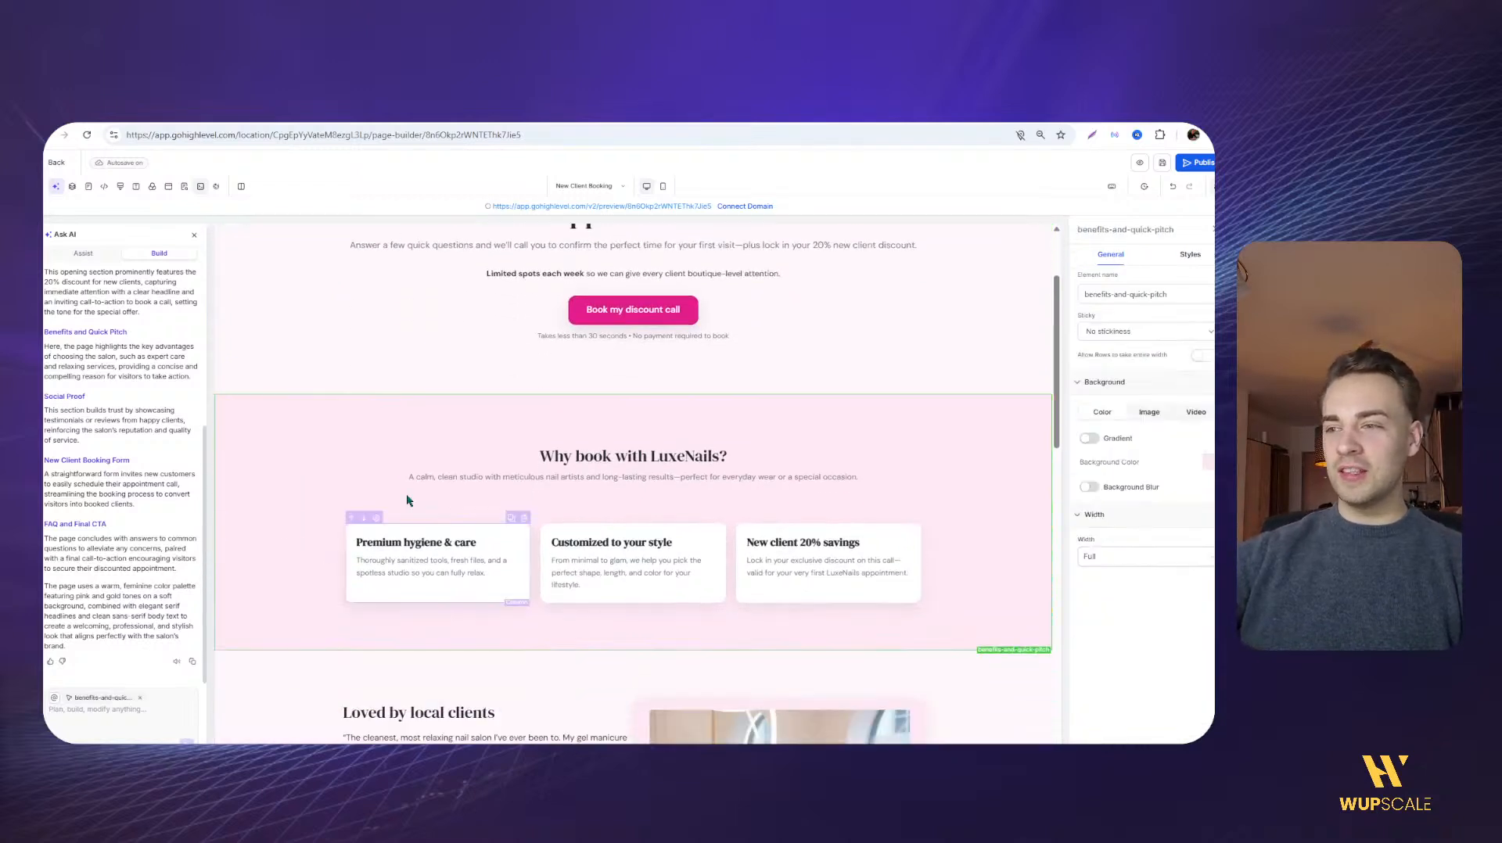
click(500, 457)
drag(501, 458, 694, 458)
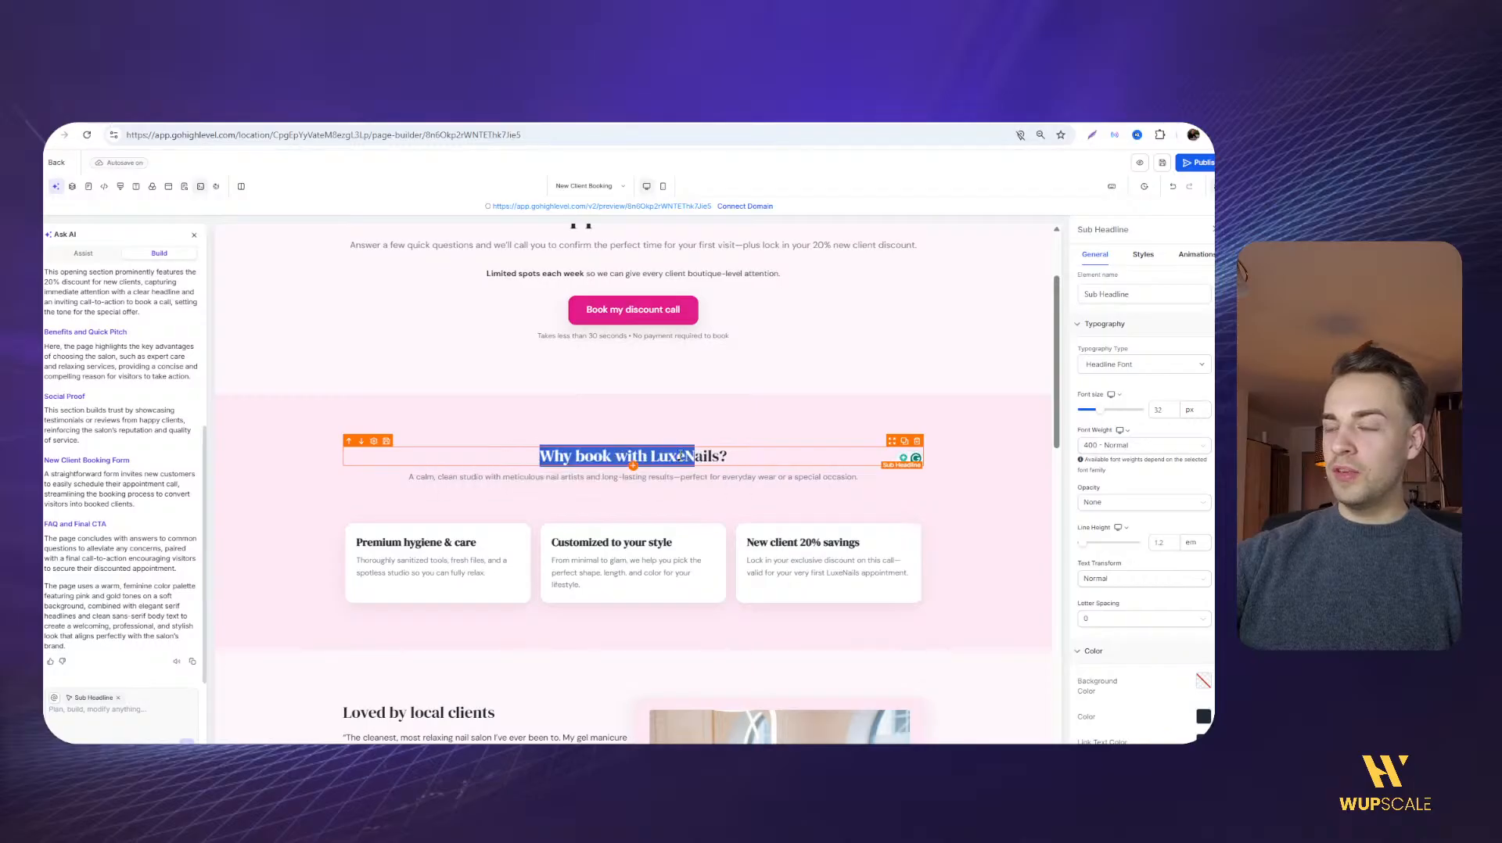
click(525, 413)
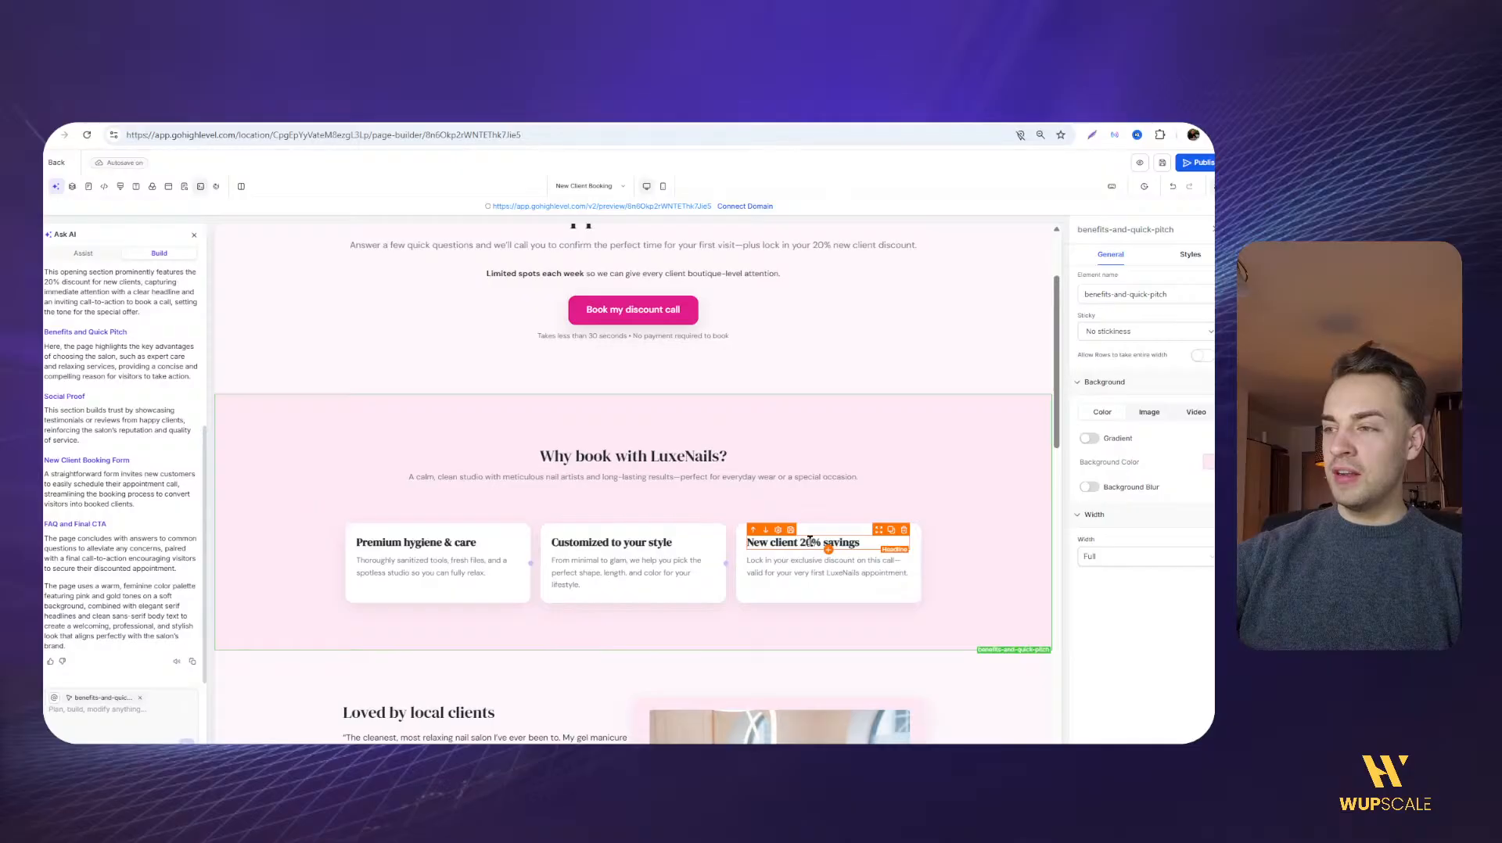
Examine the page's client testimonials, the New Client Booking Call form, the Quick questions FAQ and the final call to action
scroll(333, 444, down, 3)
click(291, 483)
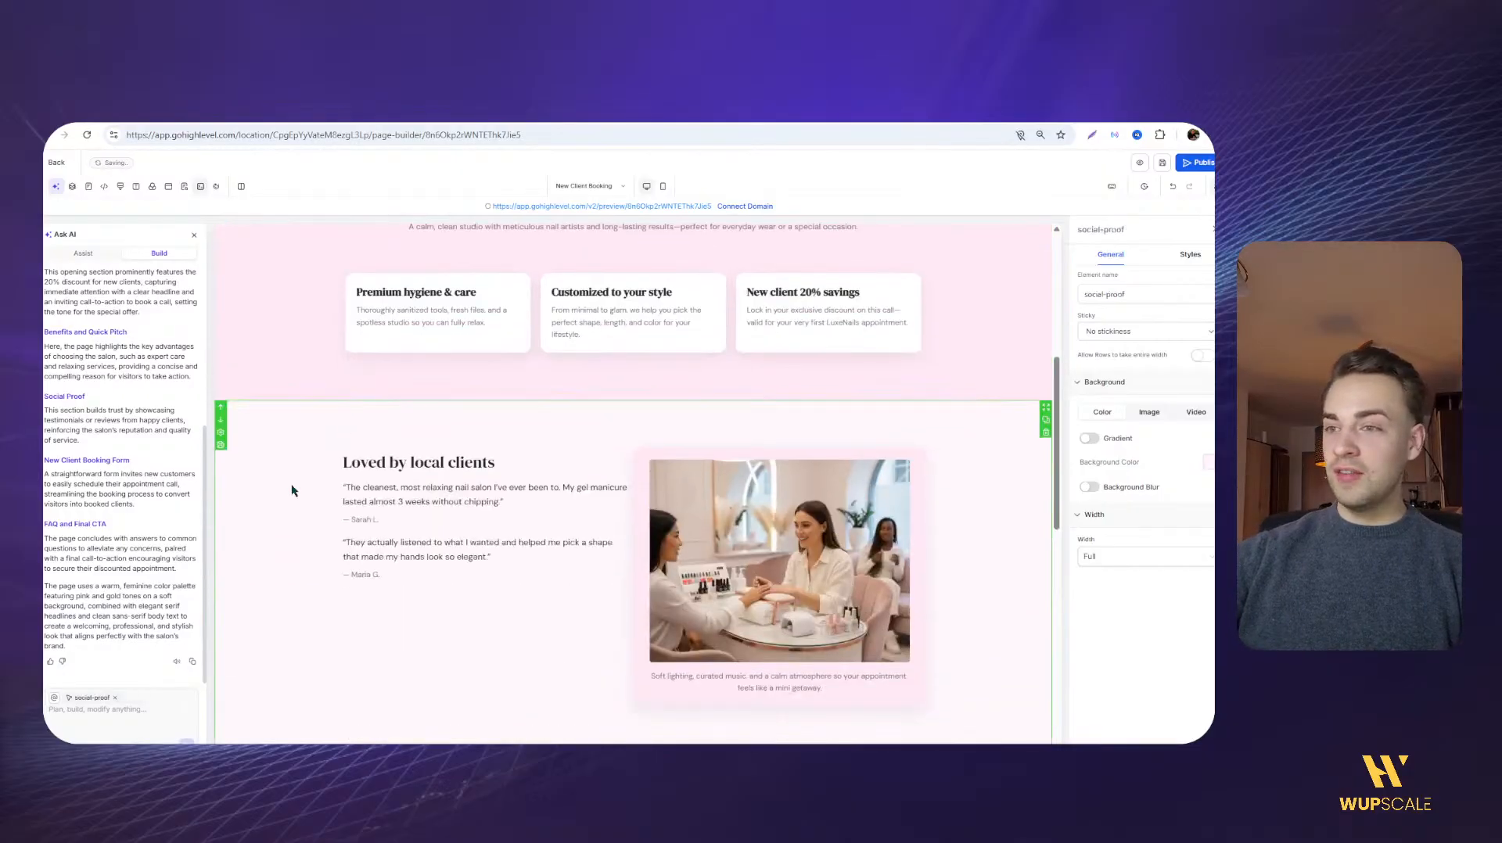
scroll(480, 476, down, 2)
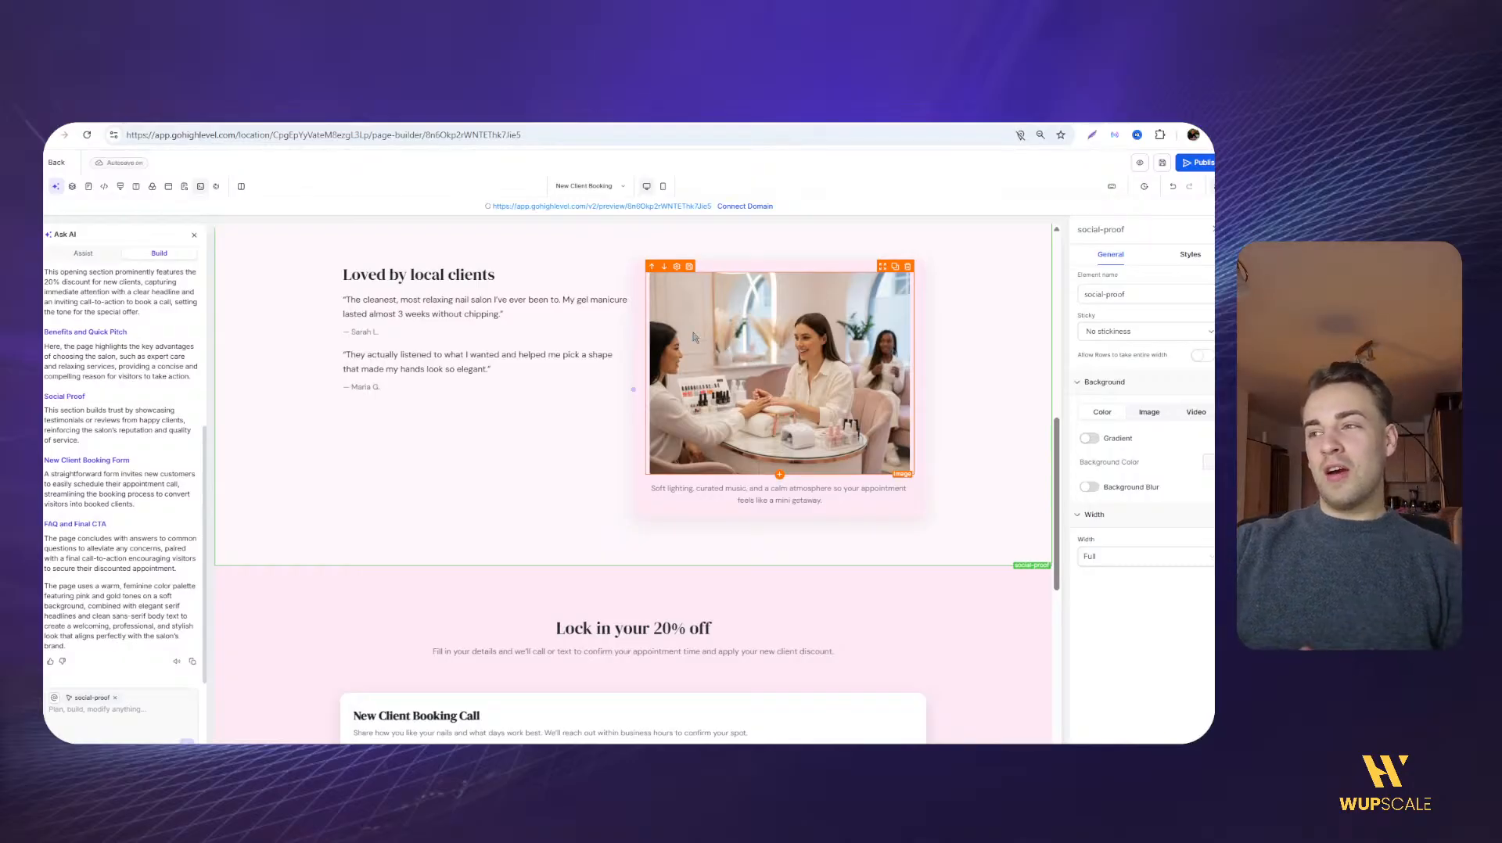
click(452, 277)
scroll(305, 474, down, 4)
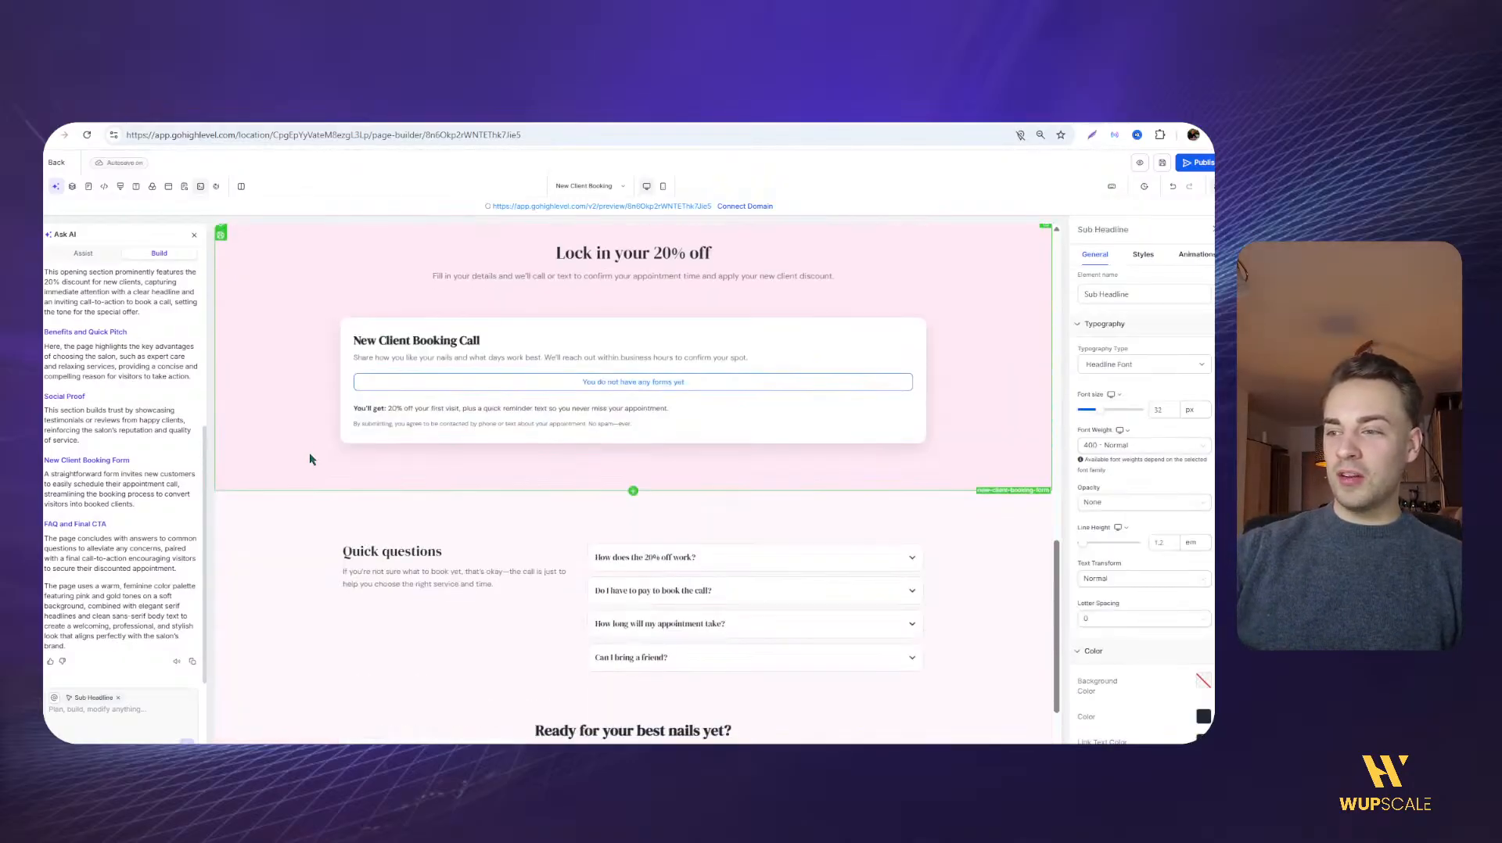
scroll(352, 485, down, 1)
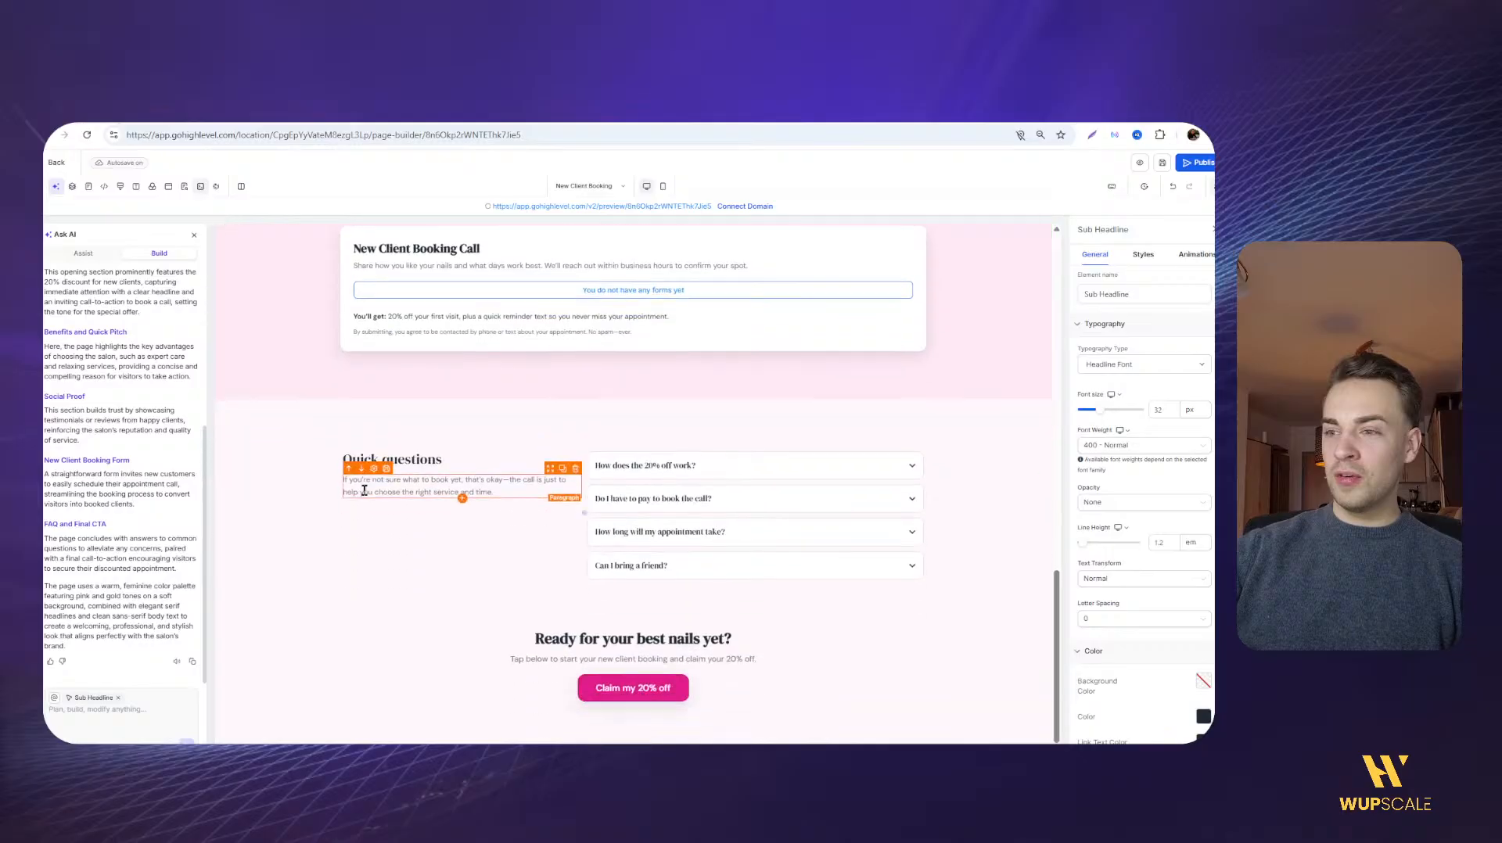
scroll(290, 596, up, 15)
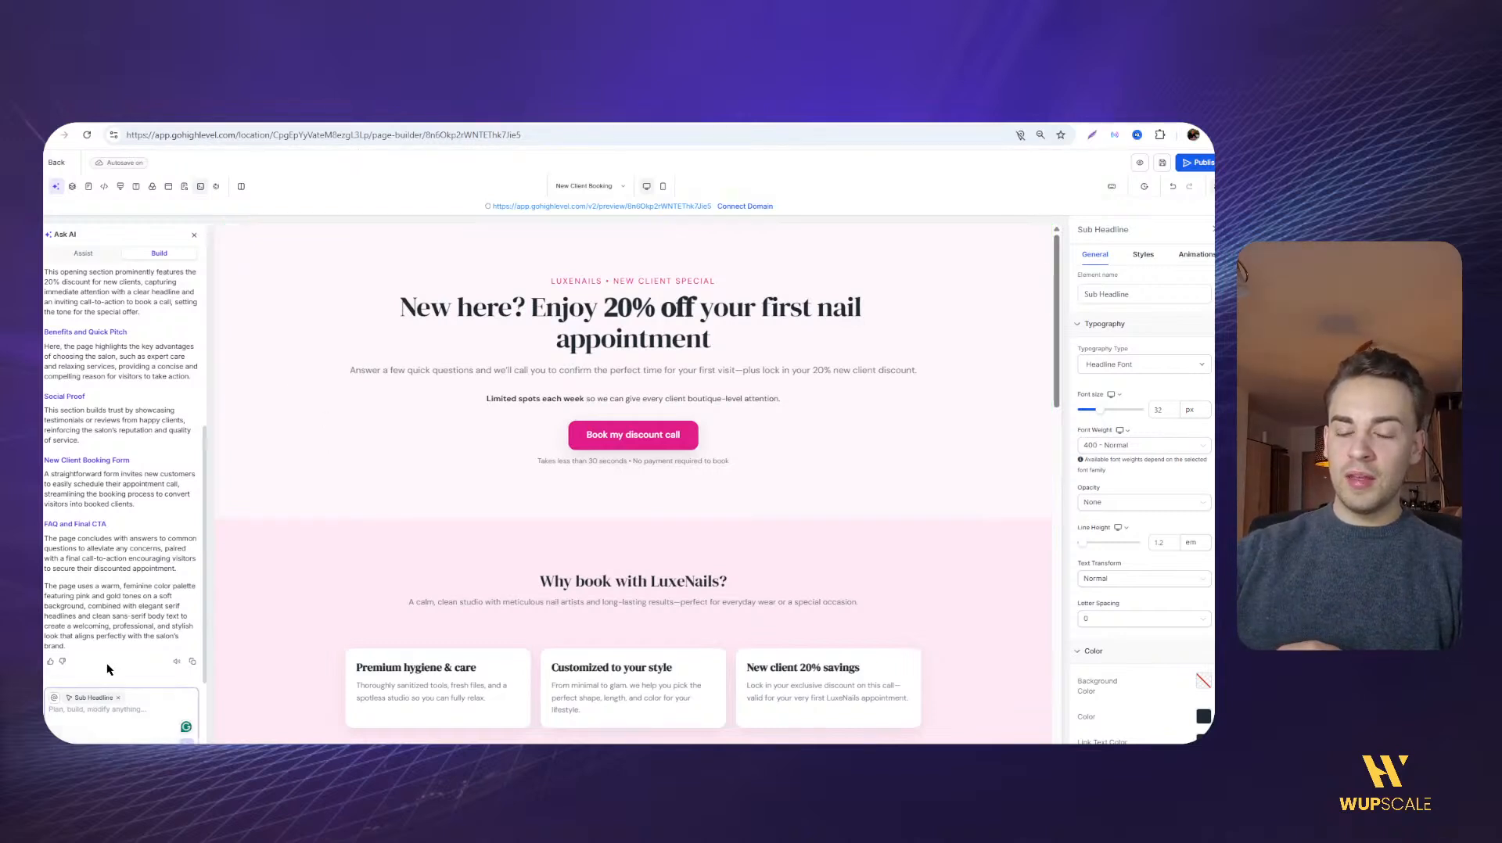
Target the hero headline instead of the sub headline in Ask AI and exit the page builder
click(118, 698)
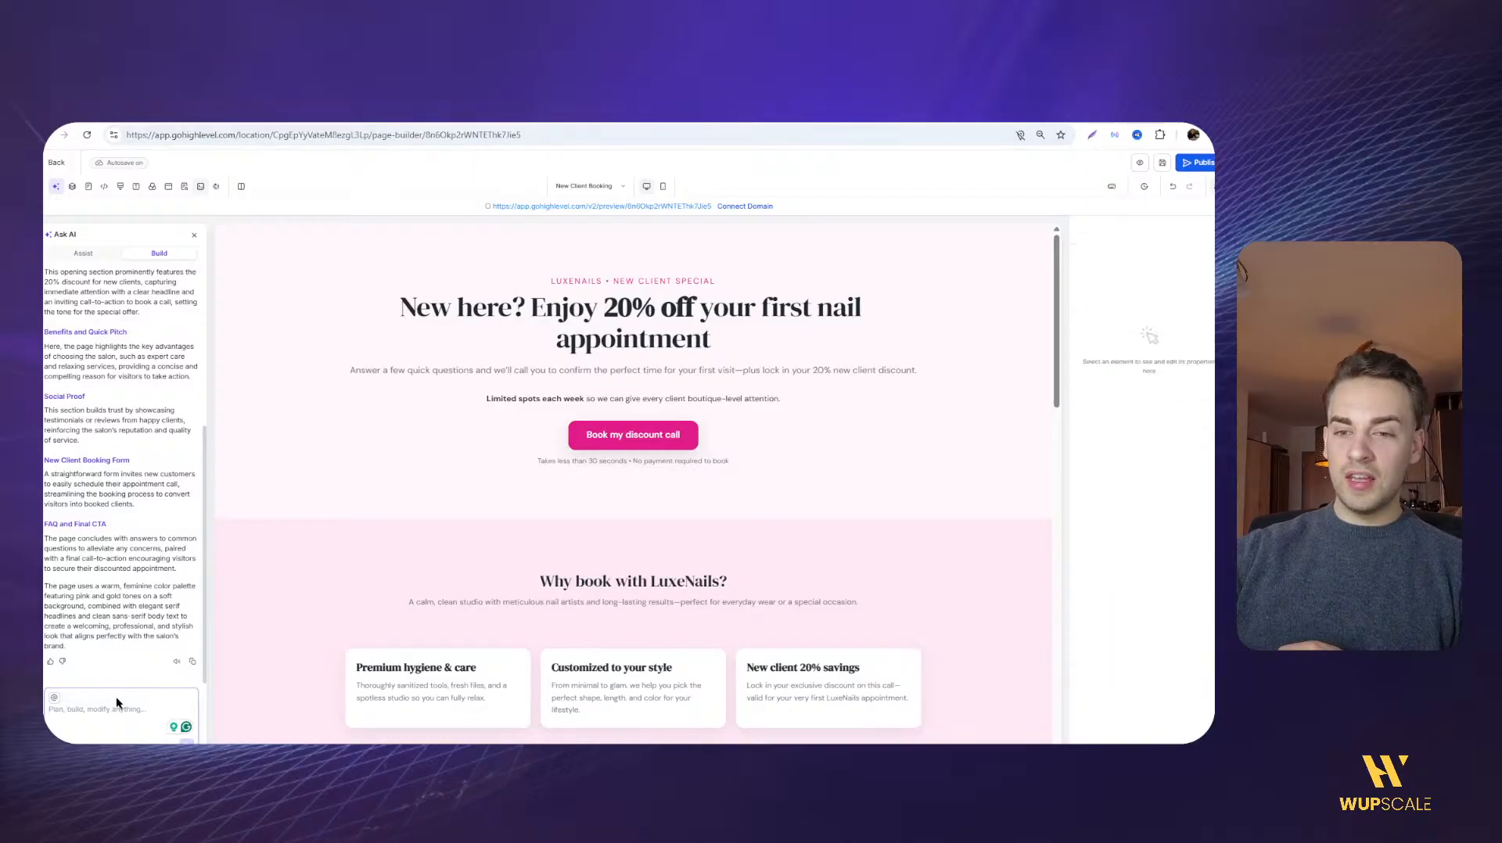
click(443, 289)
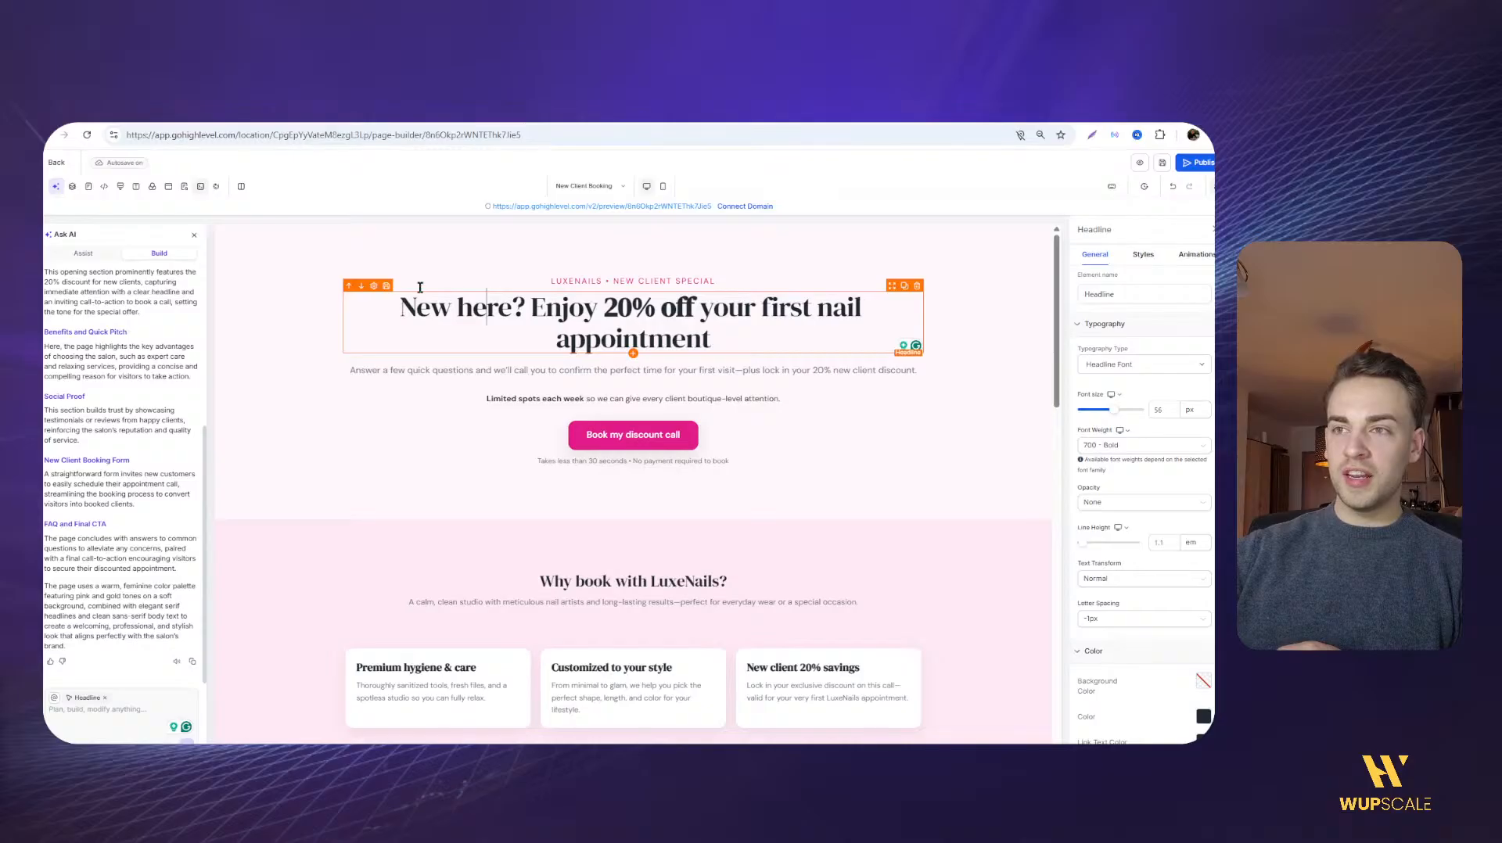
click(487, 308)
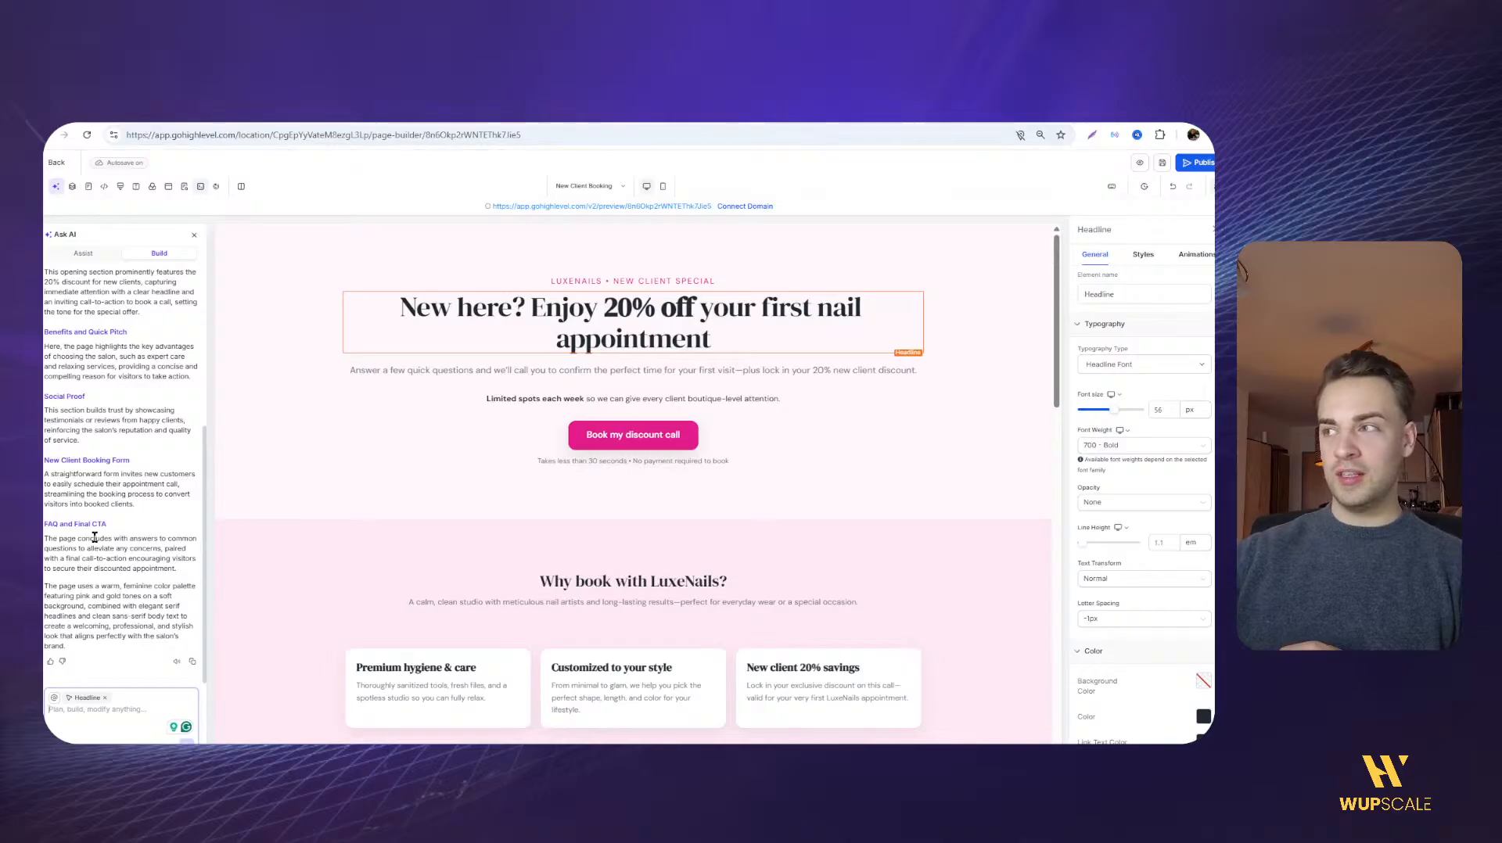
click(51, 164)
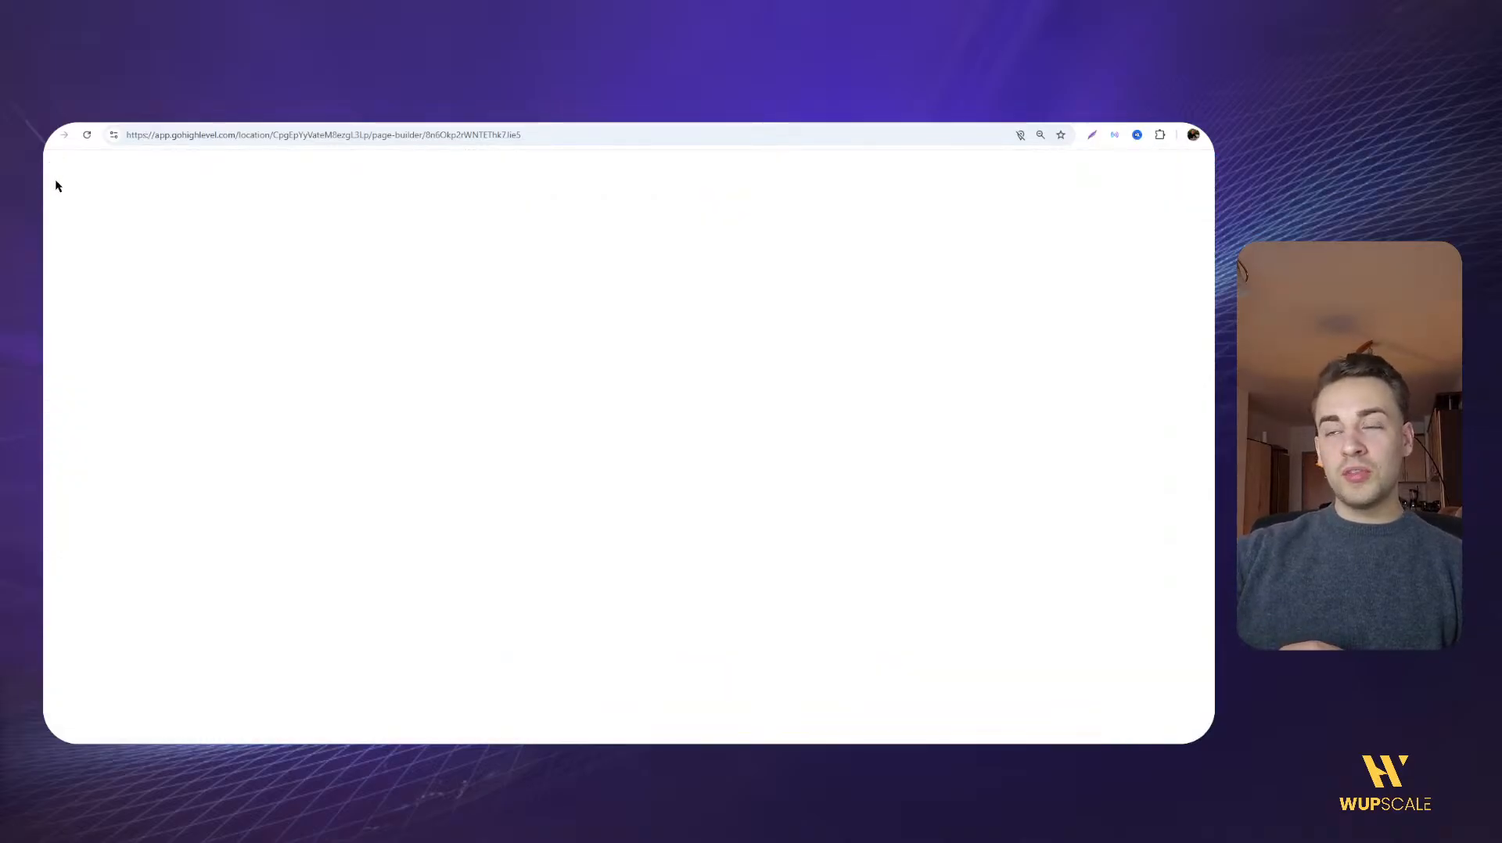
Switch to the "2026 GHL Updates W8" document in Google Docs and return to its "Introducing New Templates" section
click(149, 115)
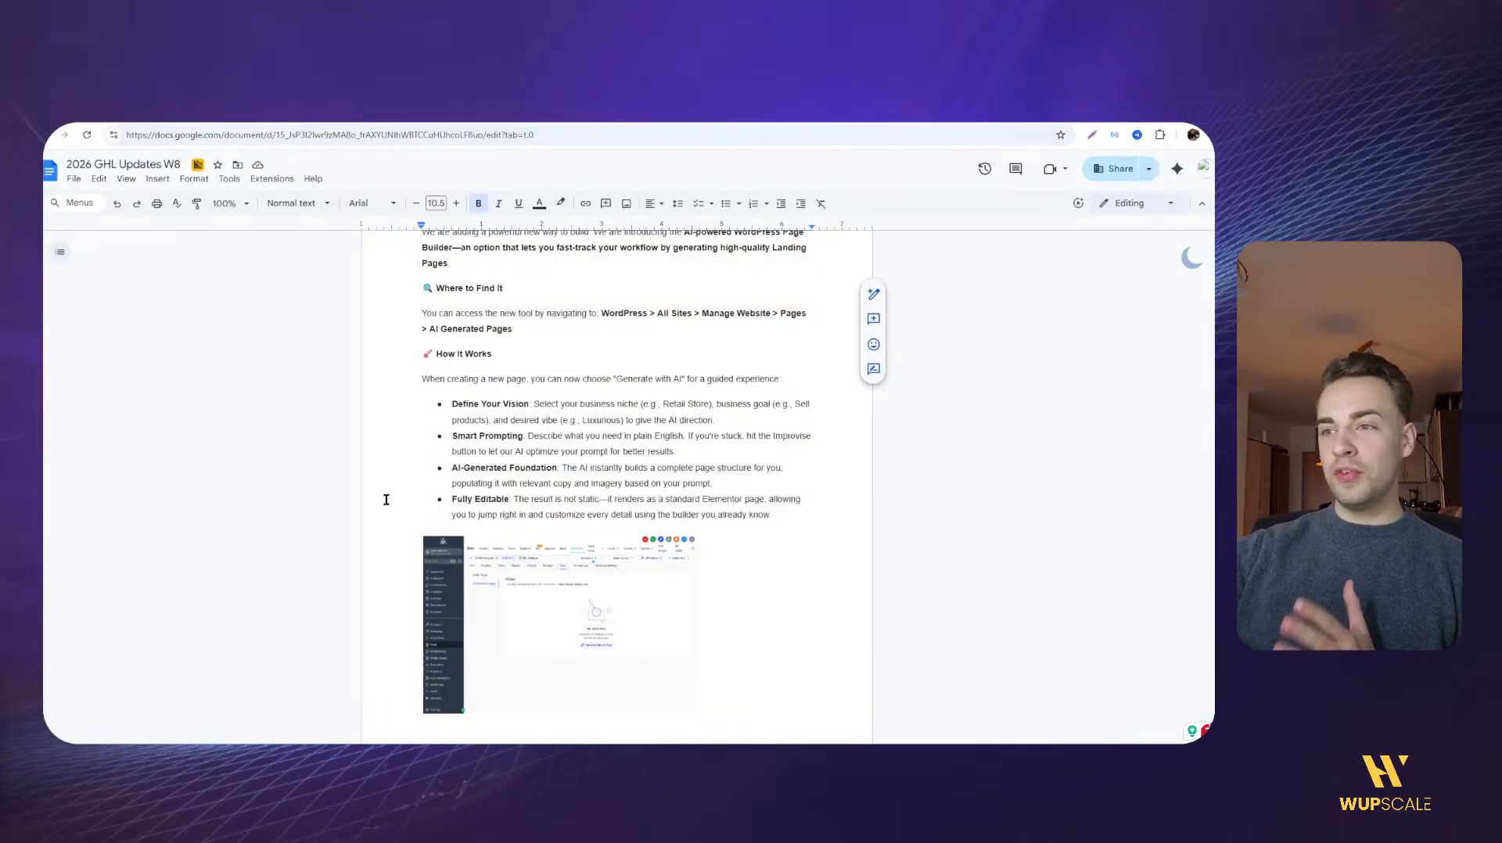
scroll(345, 537, down, 1)
scroll(293, 414, up, 20)
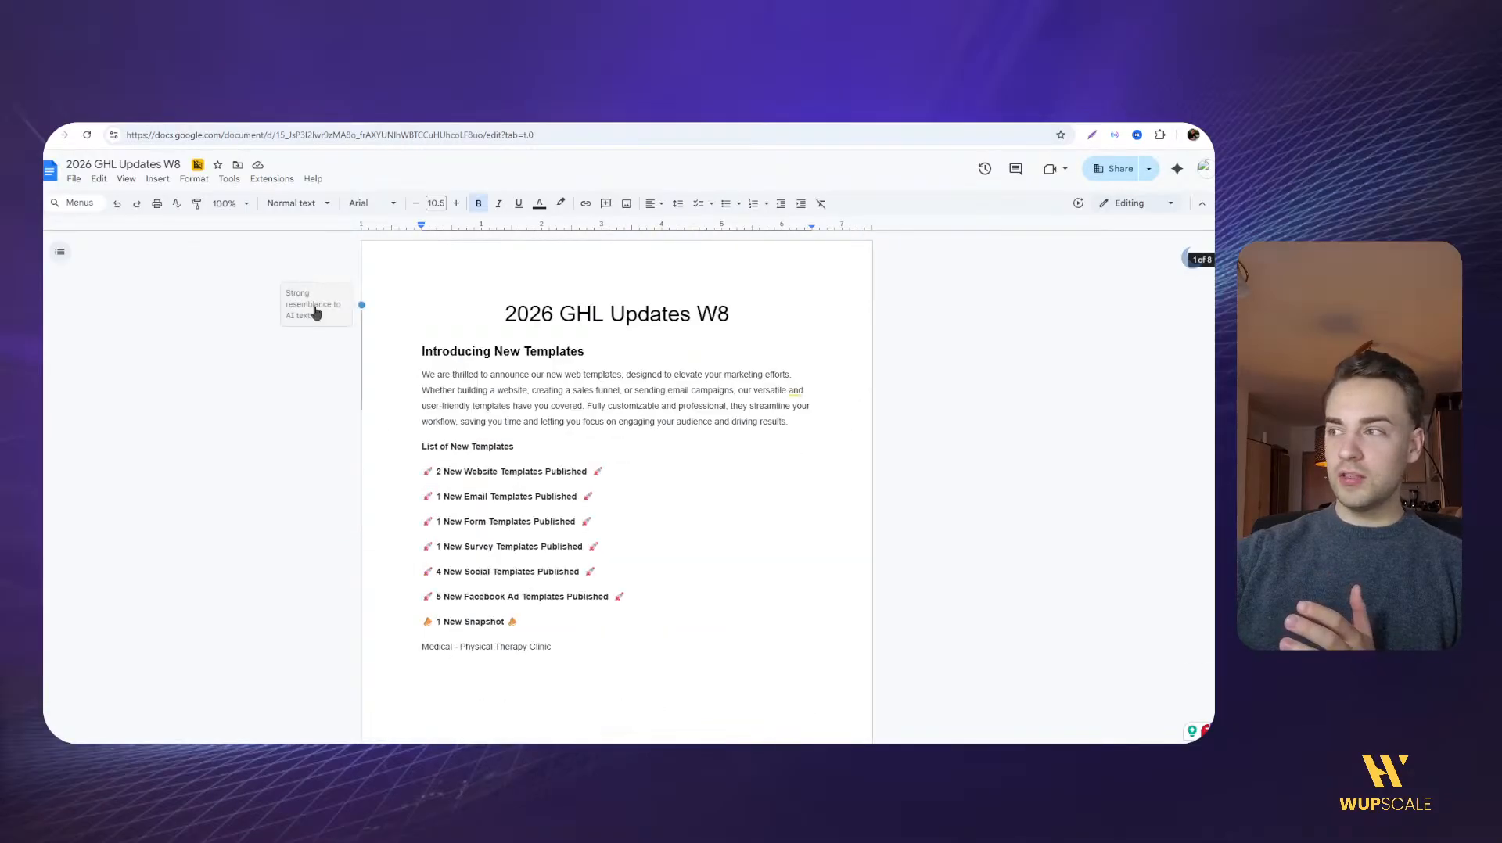
click(637, 312)
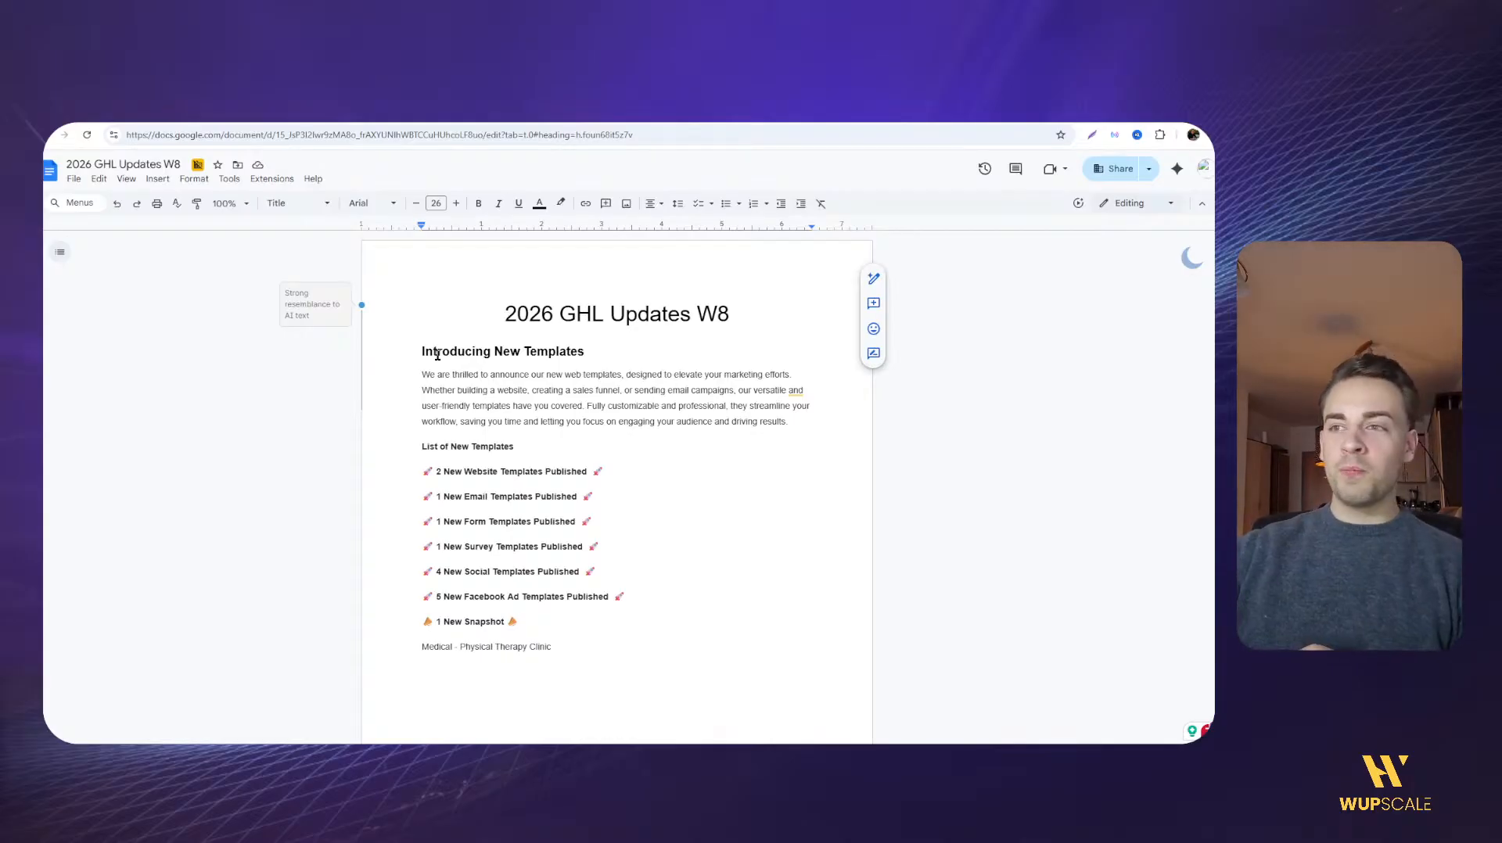
drag(416, 353, 597, 347)
click(597, 348)
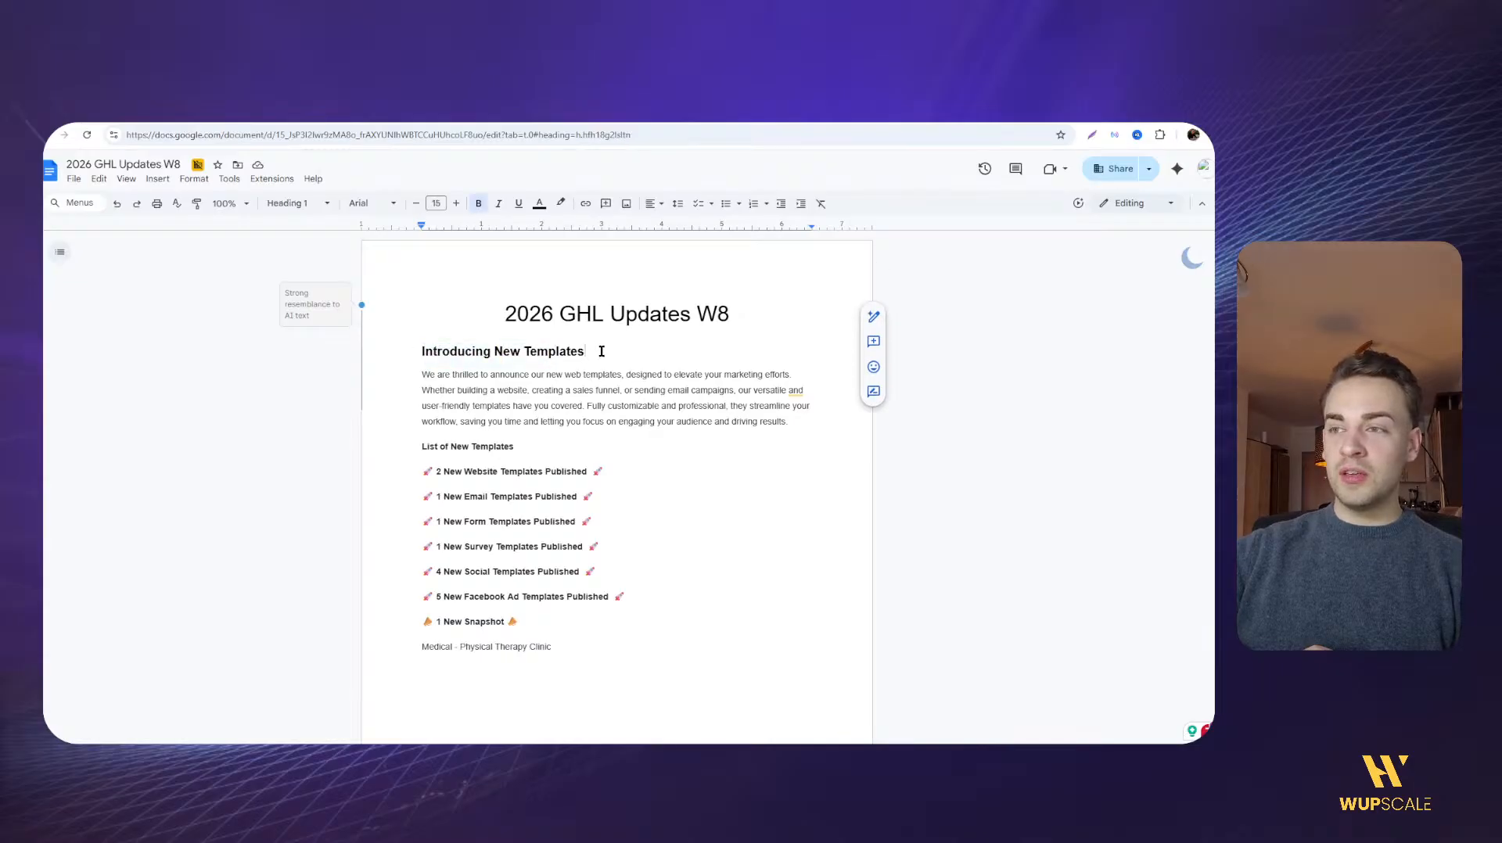